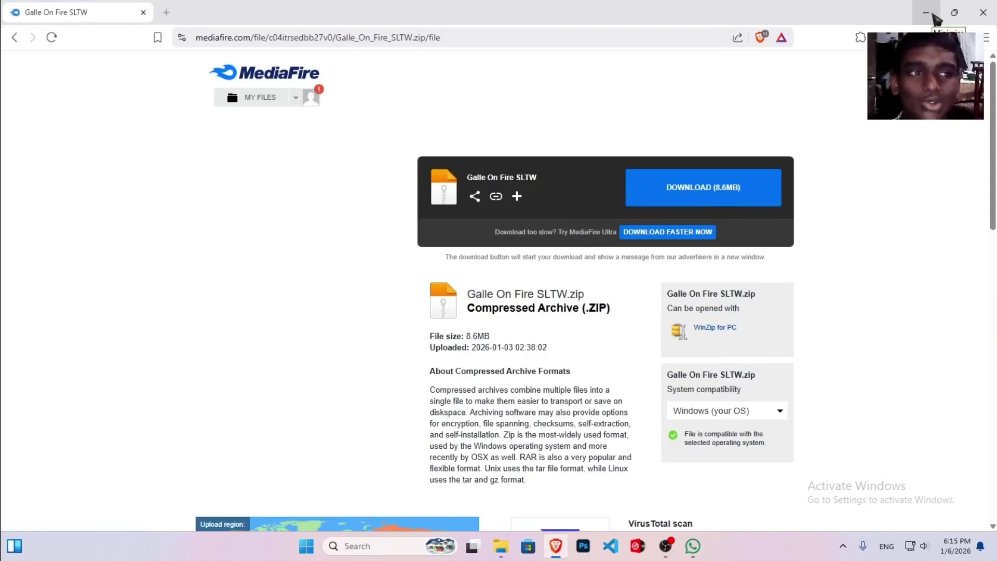
- Switch to File Explorer and extract the Galle On Fire SLTW archive into the GOF folder with 7-Zip
click(926, 12)
click(501, 546)
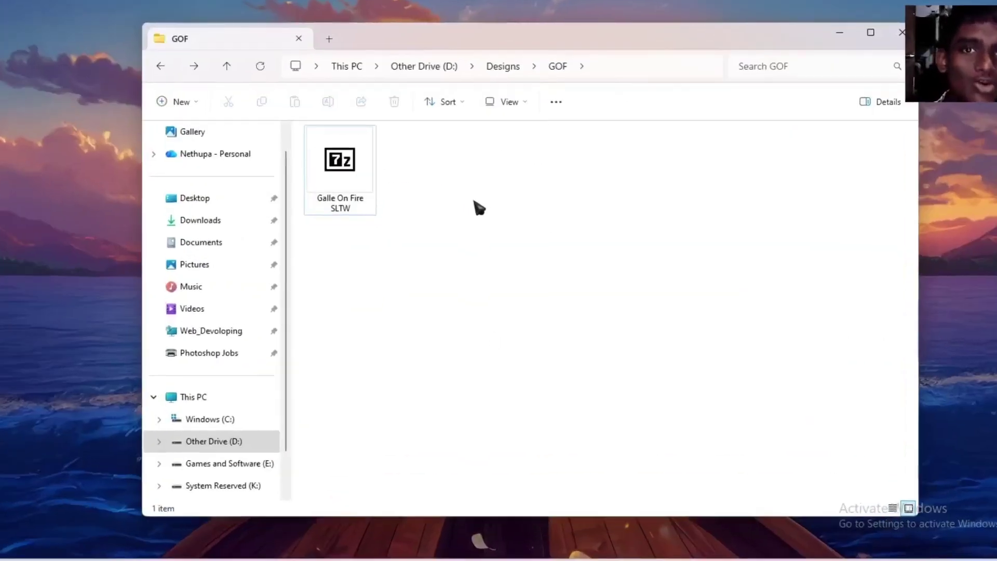
drag(480, 209, 375, 167)
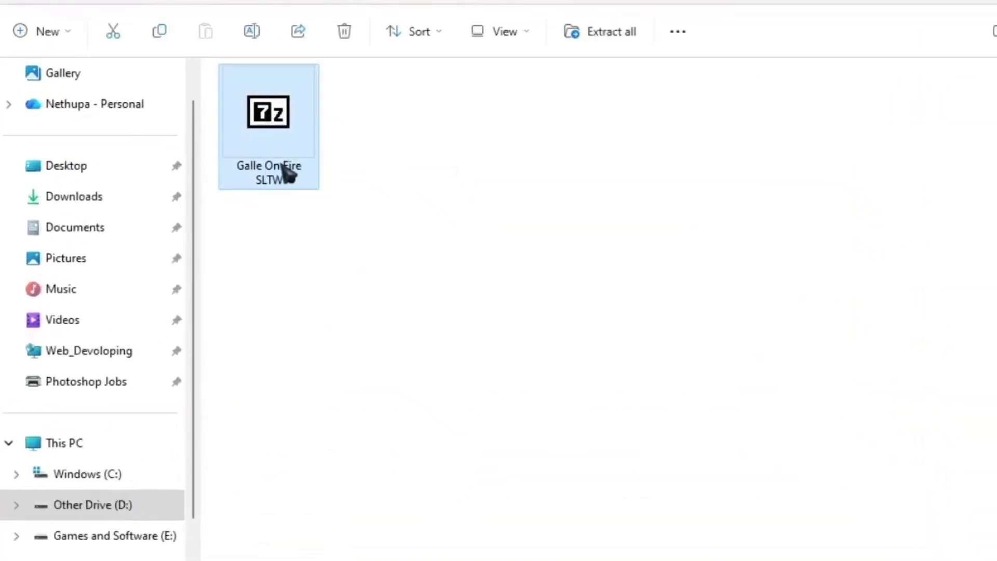
right_click(270, 122)
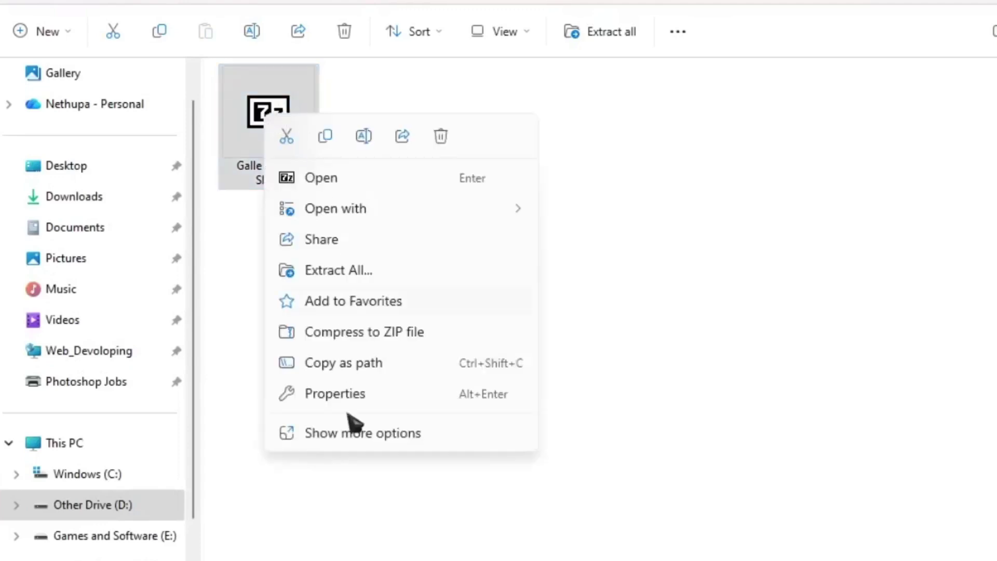
click(357, 400)
right_click(268, 115)
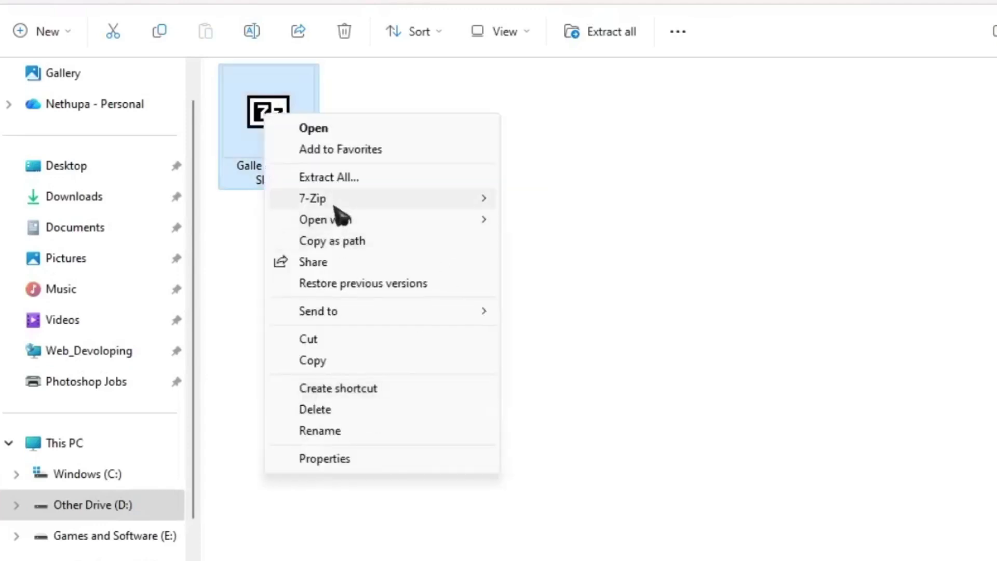
mouse_move(394, 198)
click(566, 264)
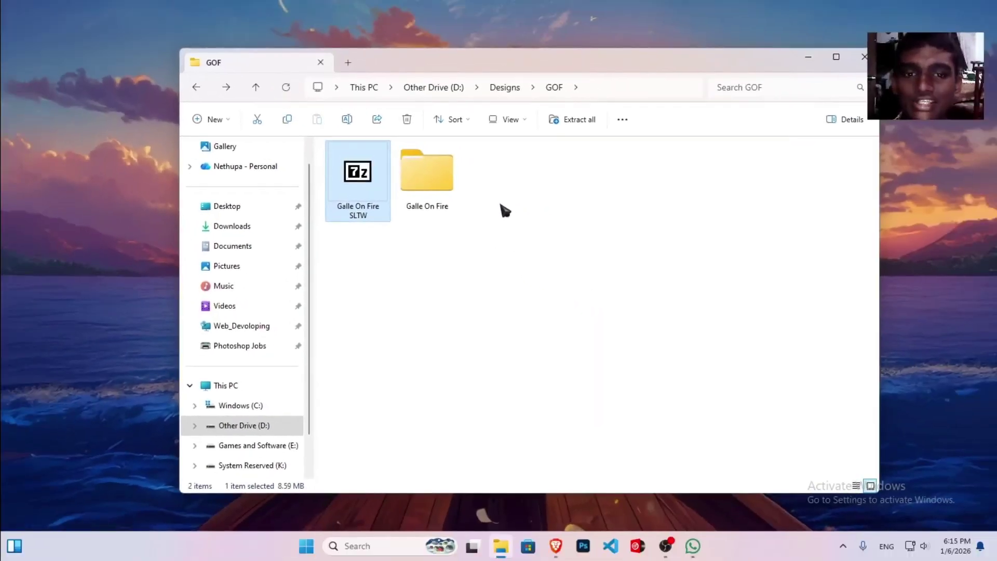
- Open the extracted Galle On Fire folder, look over its subfolders, and put the File Explorer window away
click(453, 203)
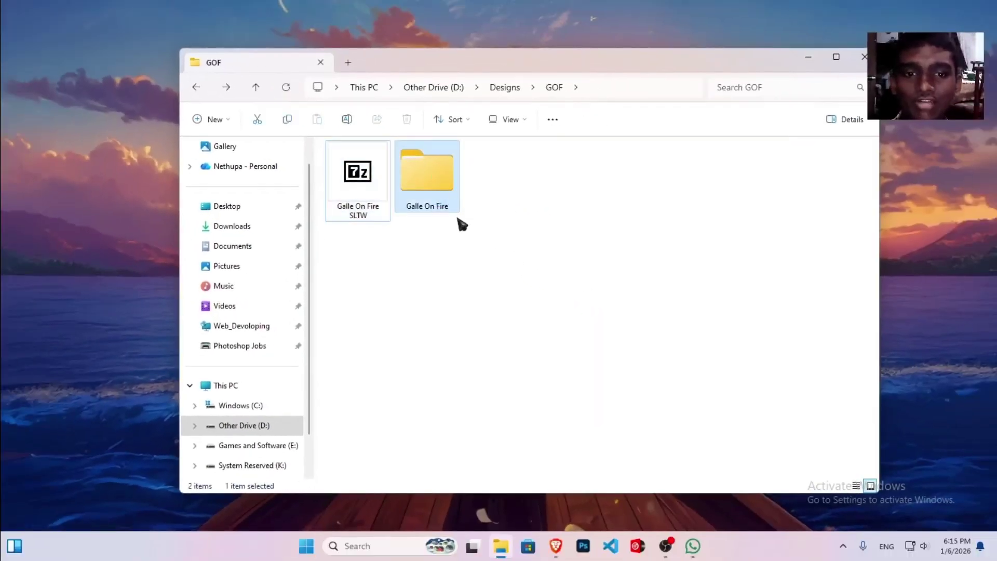
double_click(450, 182)
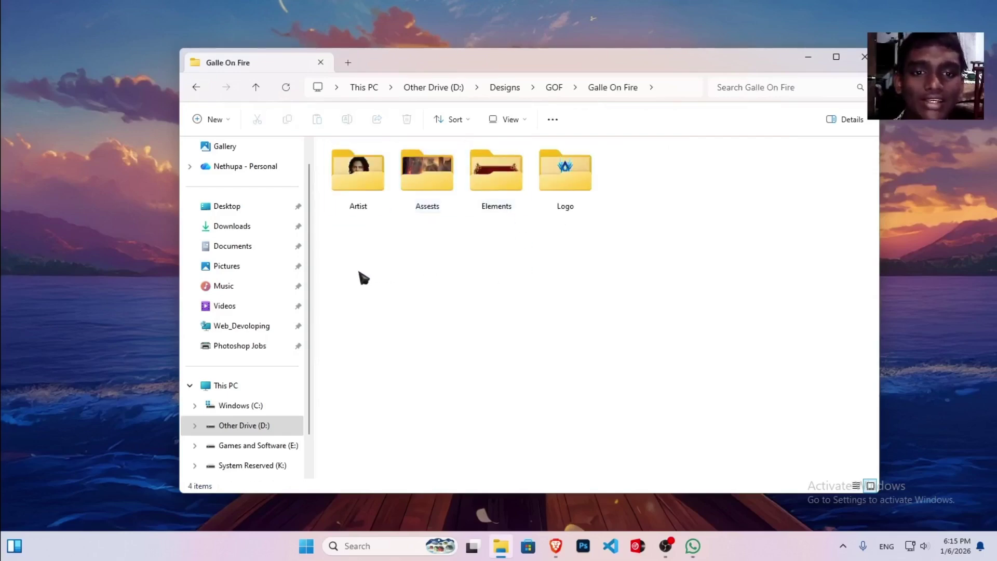
drag(363, 278, 676, 148)
drag(368, 321, 654, 249)
click(644, 268)
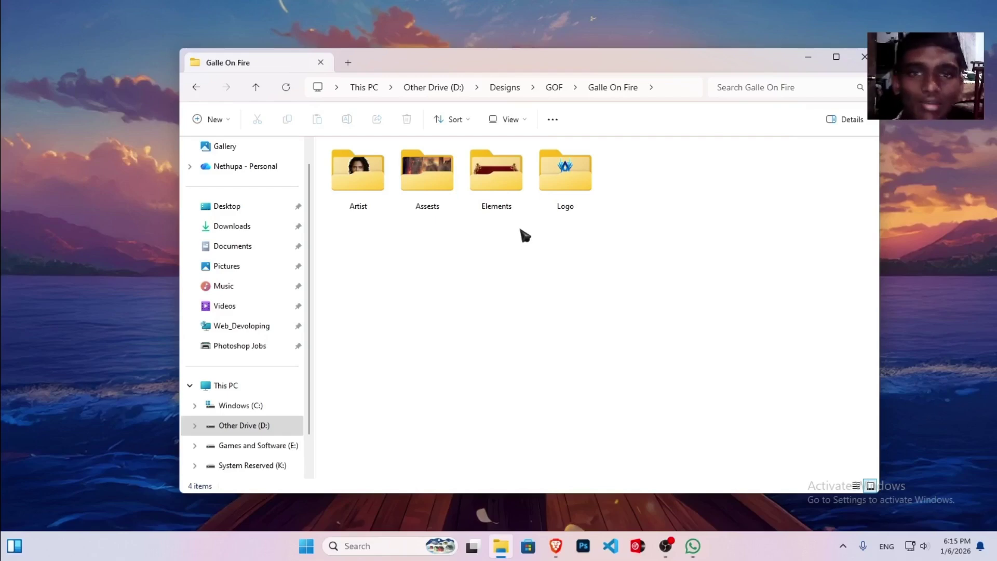
click(564, 203)
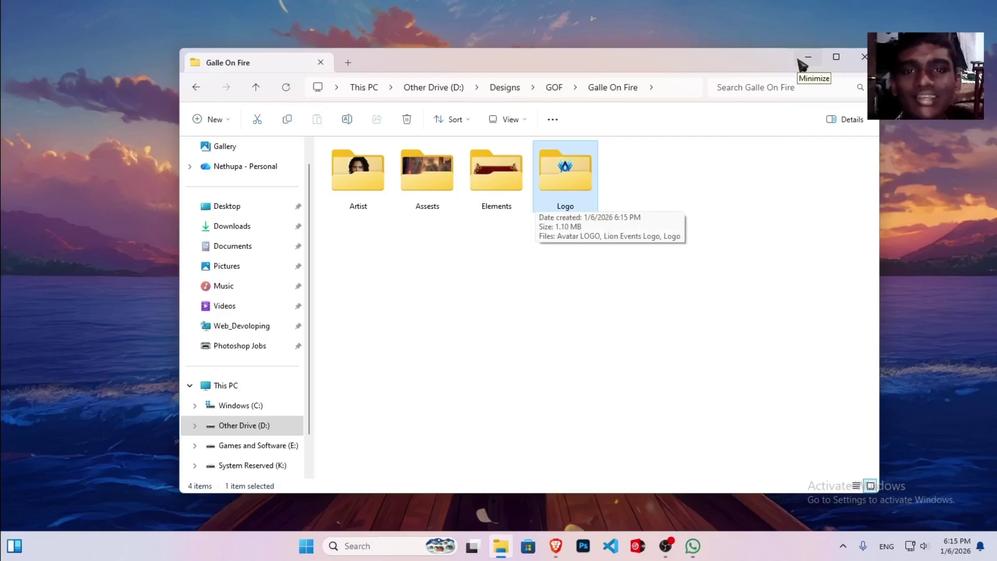
click(808, 58)
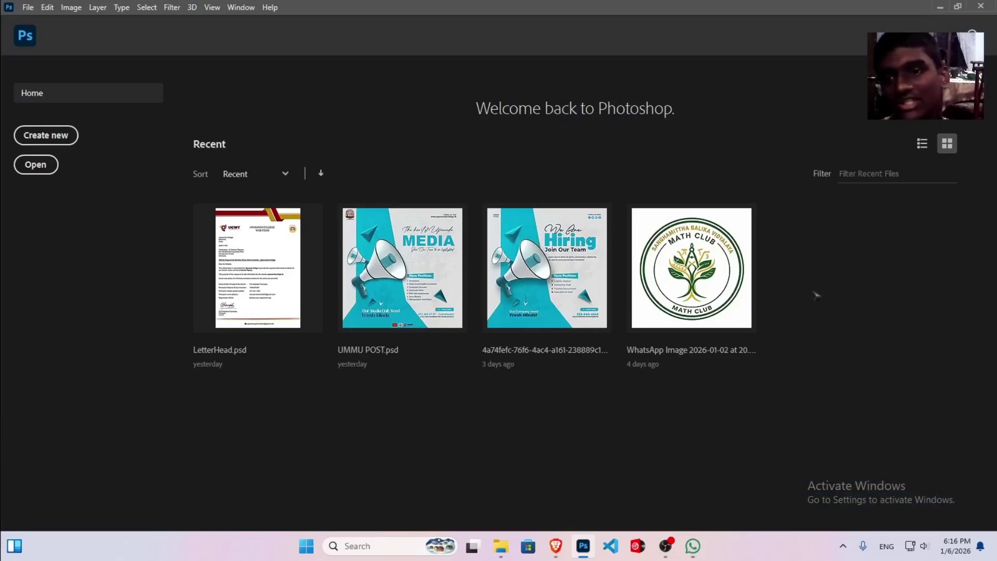
- Start a new document in Photoshop and name it "Galle On Fire Event Design"
click(42, 140)
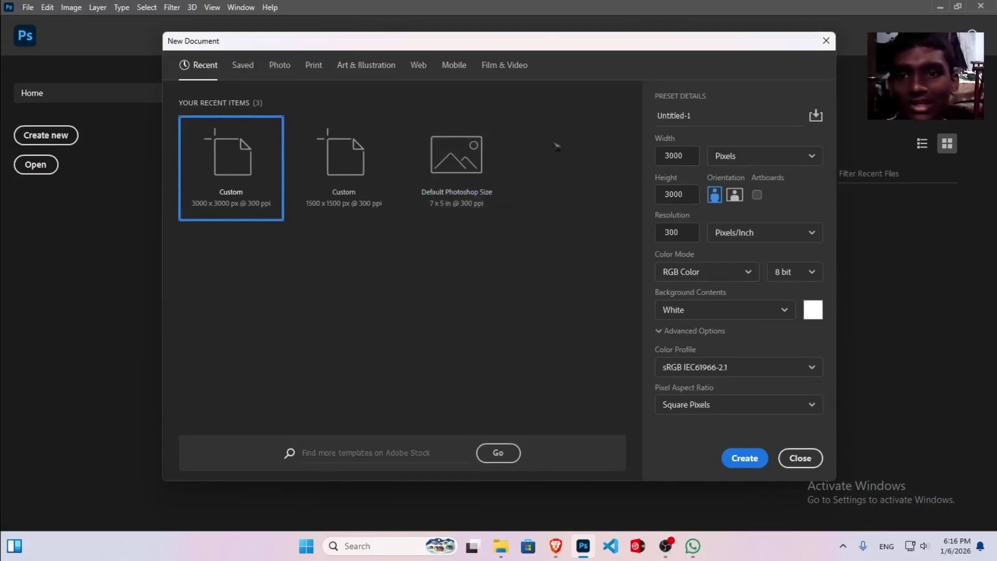
click(678, 117)
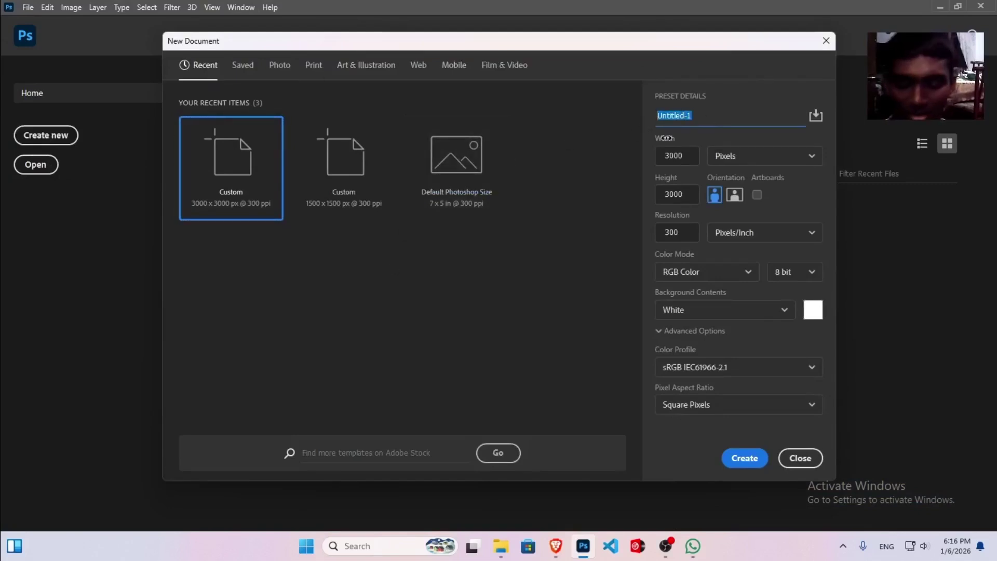
text(Galle On F)
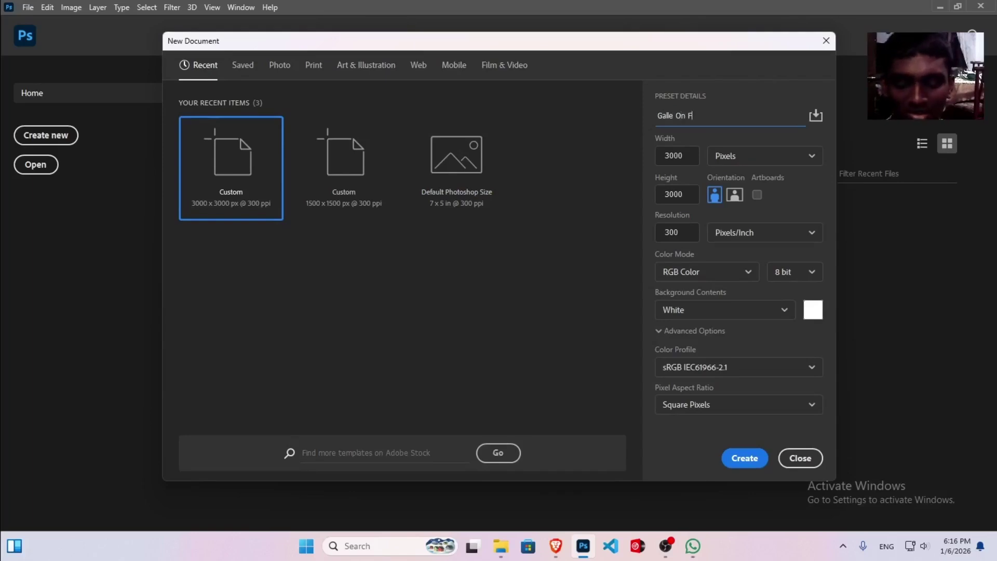
text(ire Even)
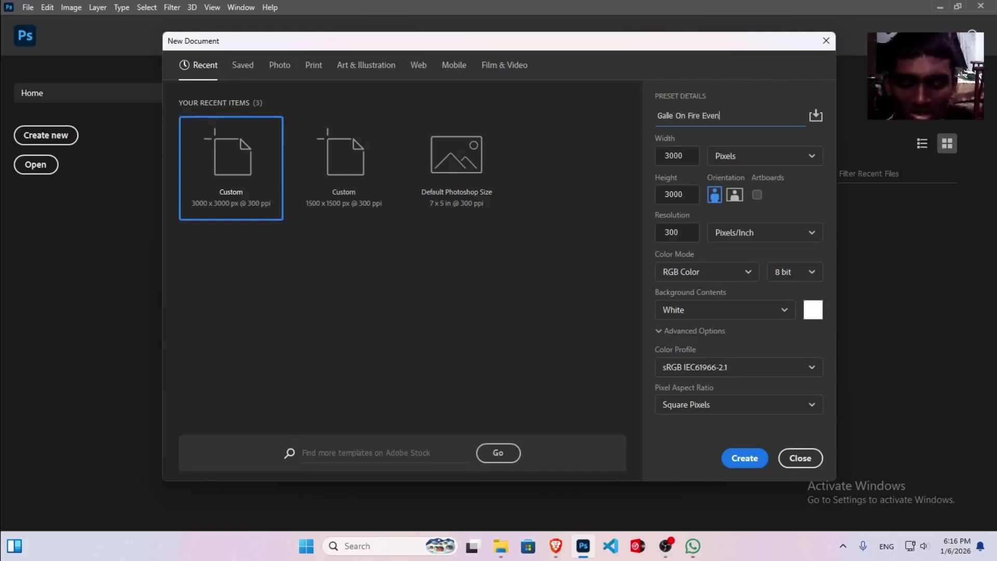
text(t Design)
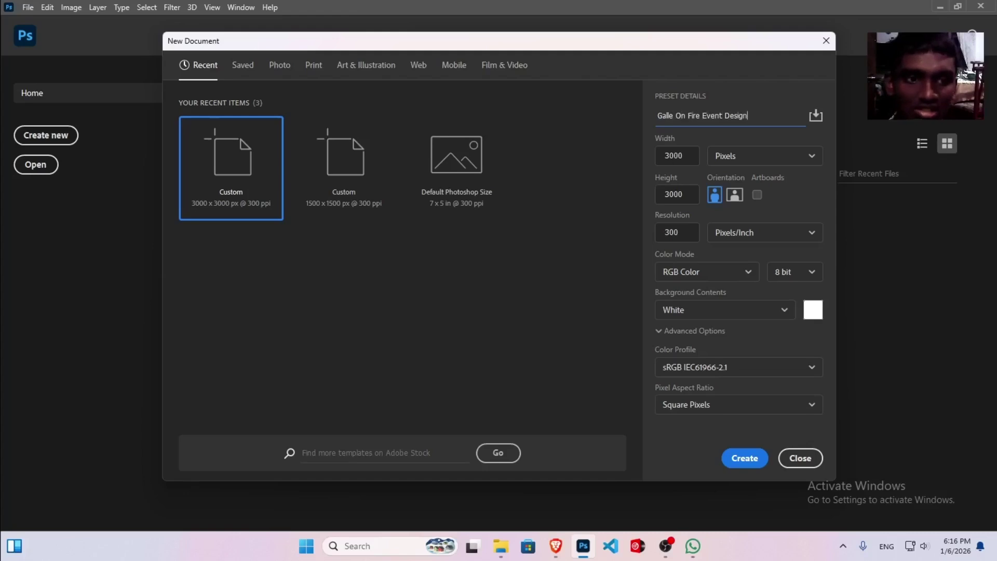
- Set the document width to 2500 pixels, create the document, and fit the canvas to the window
click(681, 163)
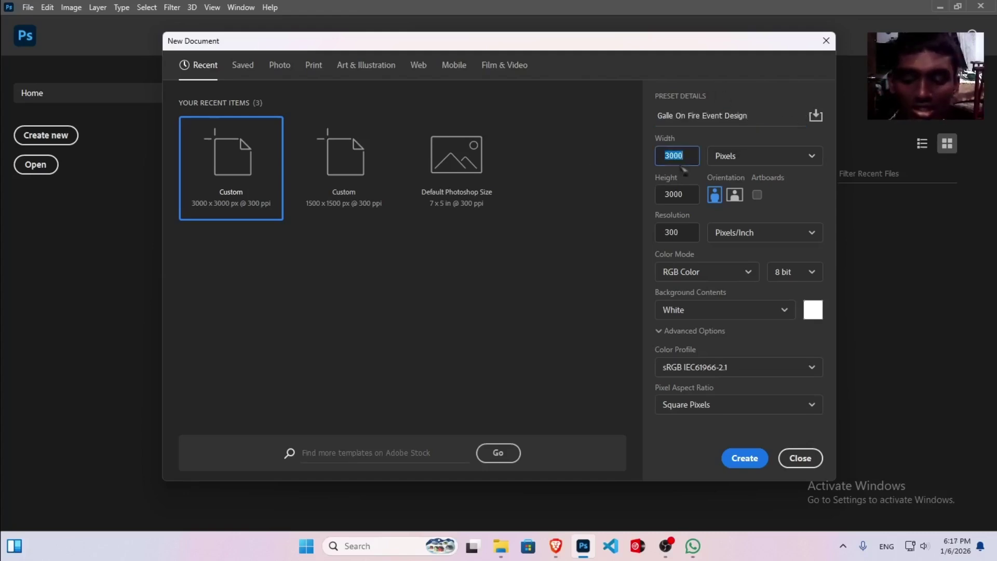
text(2500)
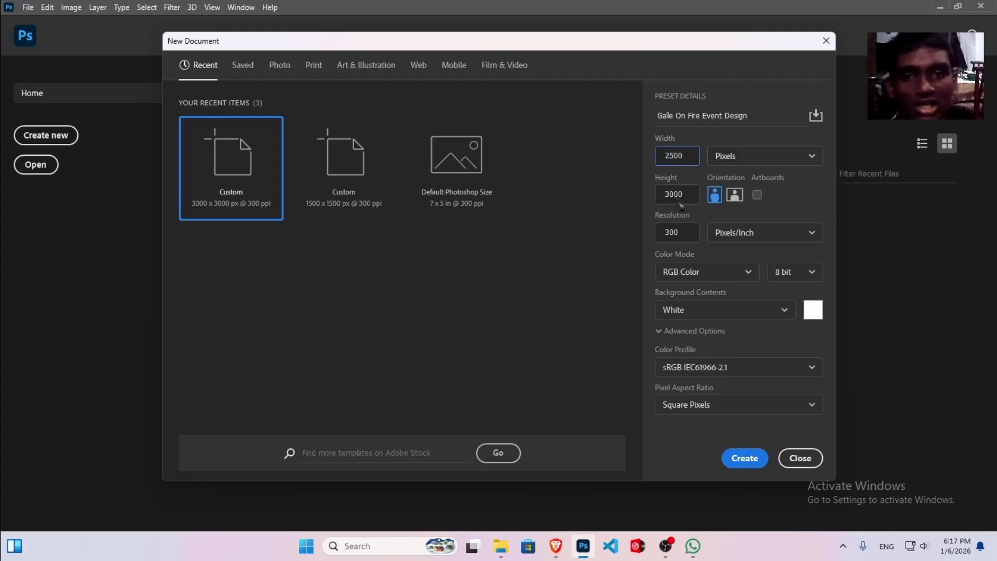
click(741, 156)
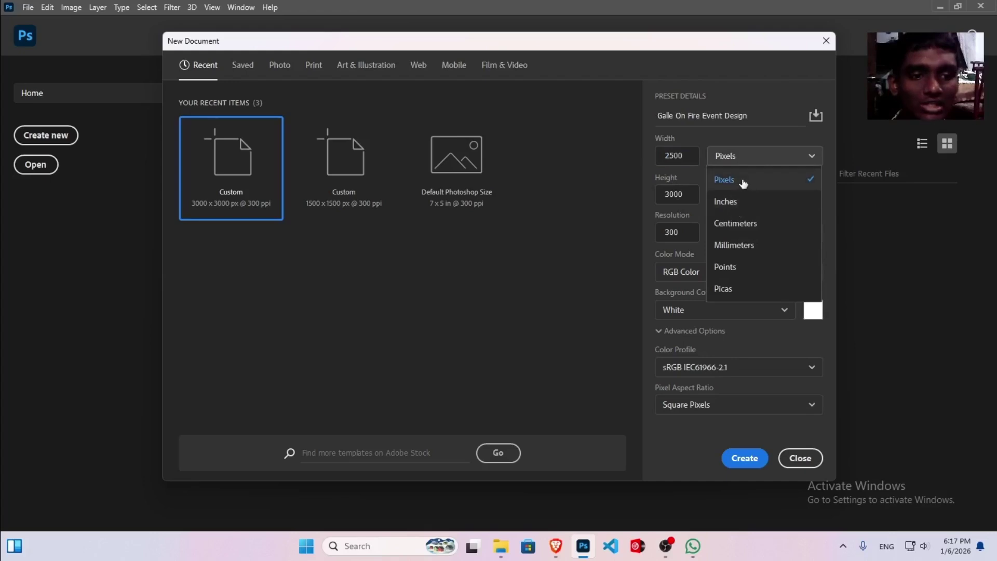
click(743, 182)
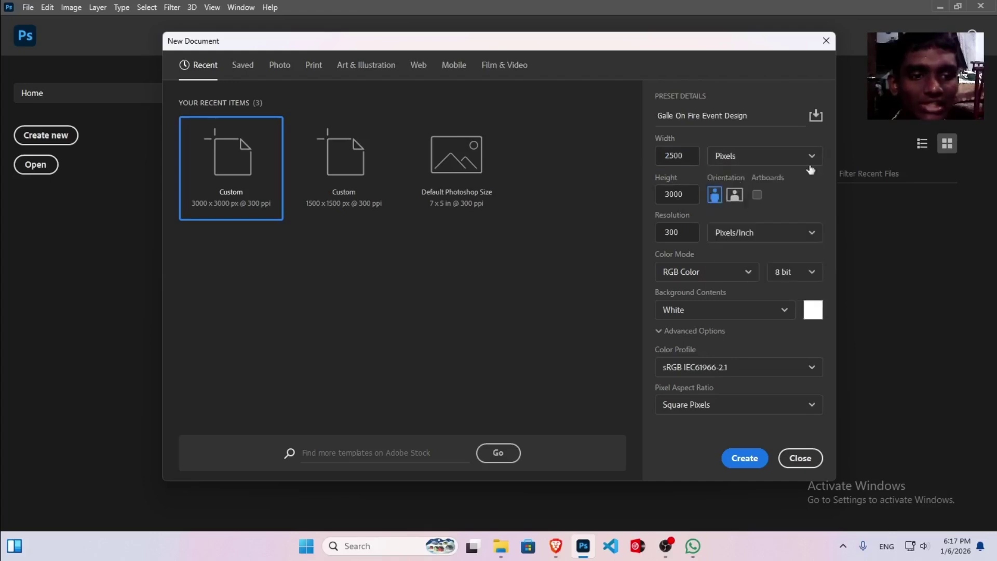
click(741, 459)
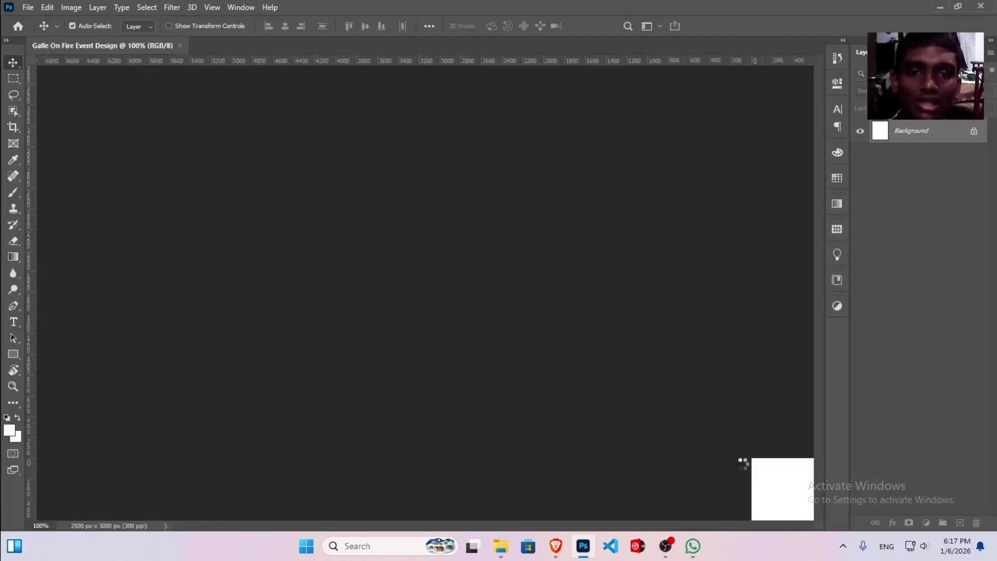
key(ctrl+0)
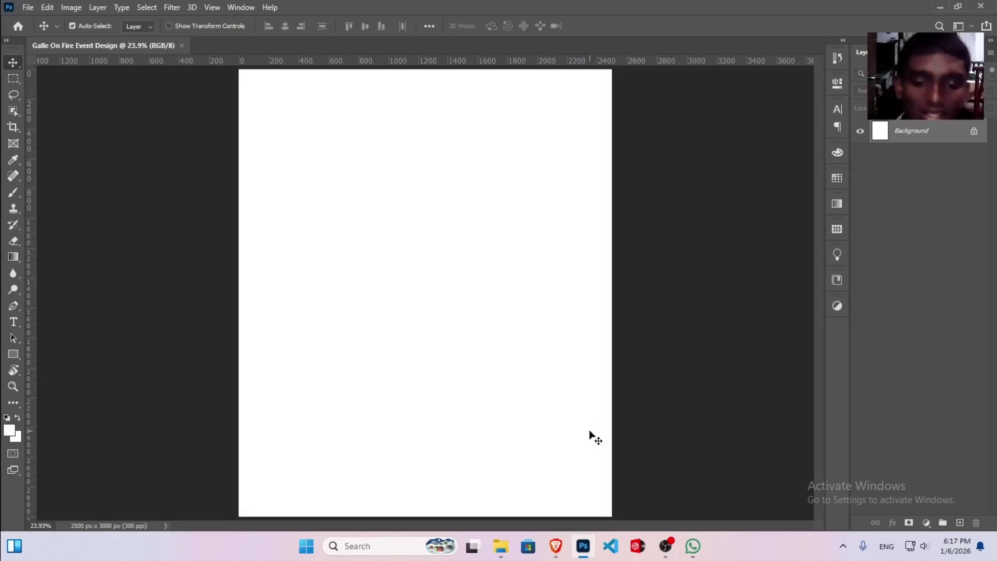
- Place the Background image from the Assests folder into the document and scale it to cover the whole canvas
mouse_move(499, 554)
click(486, 473)
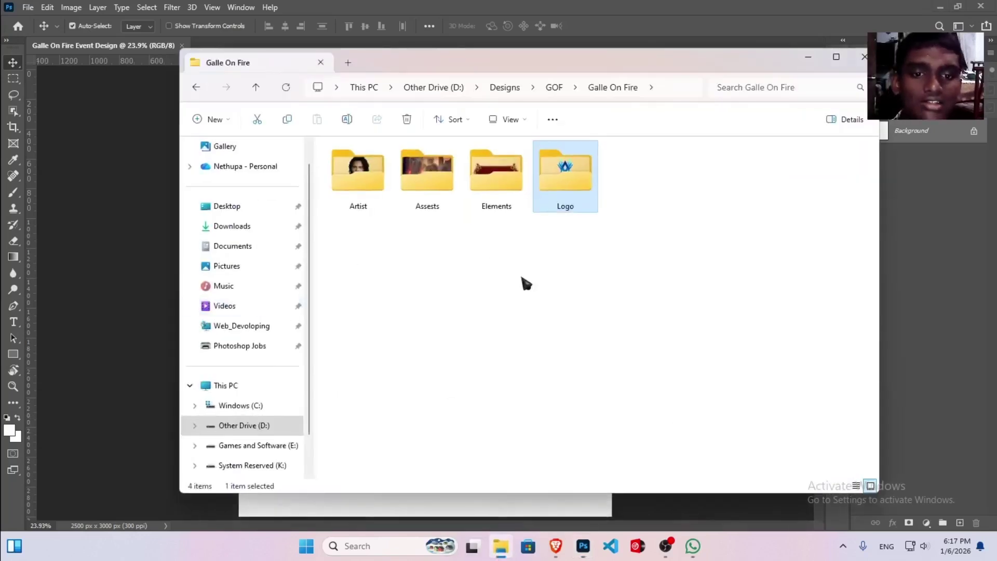
double_click(423, 174)
click(375, 207)
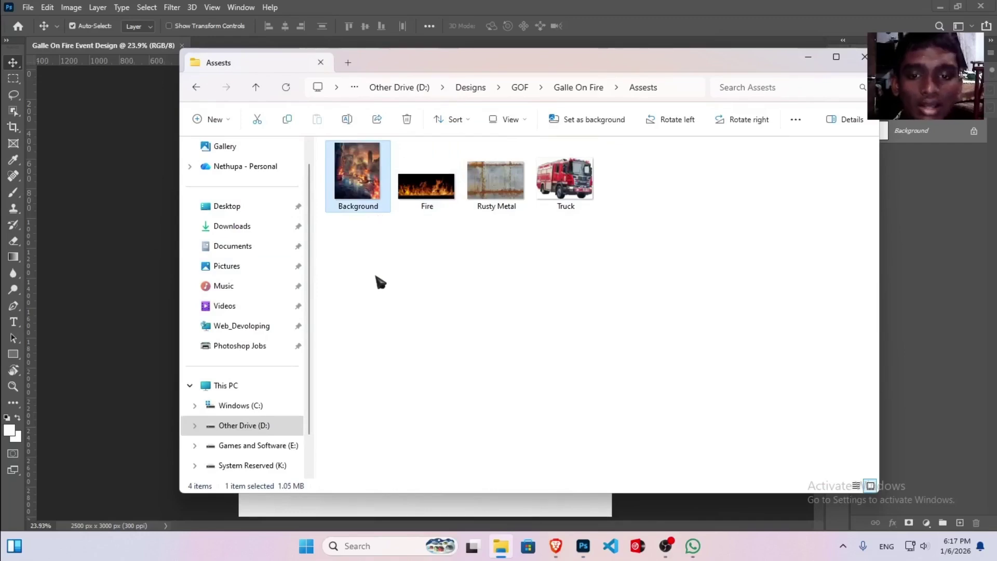
drag(366, 172, 129, 224)
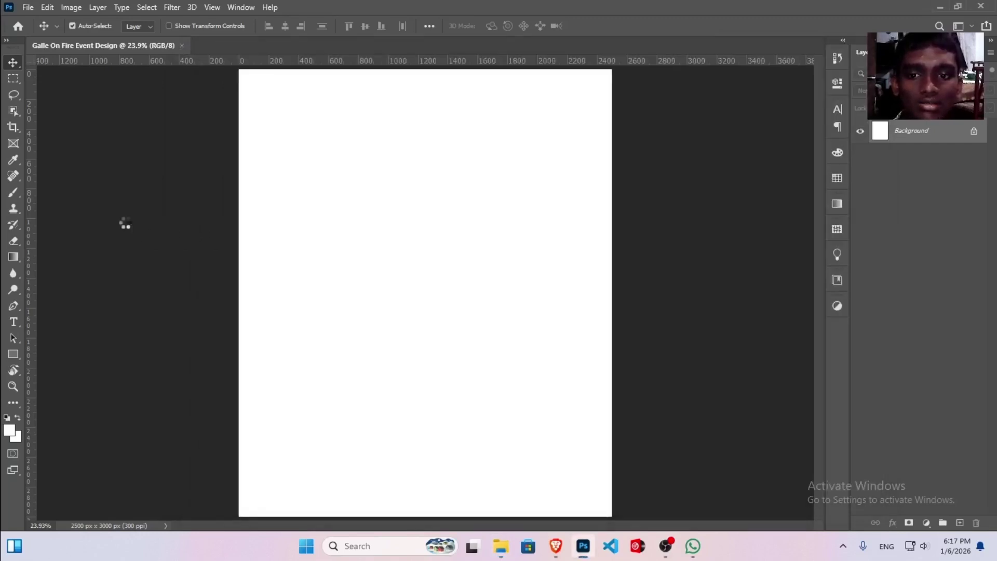
drag(594, 294, 609, 295)
key(Return)
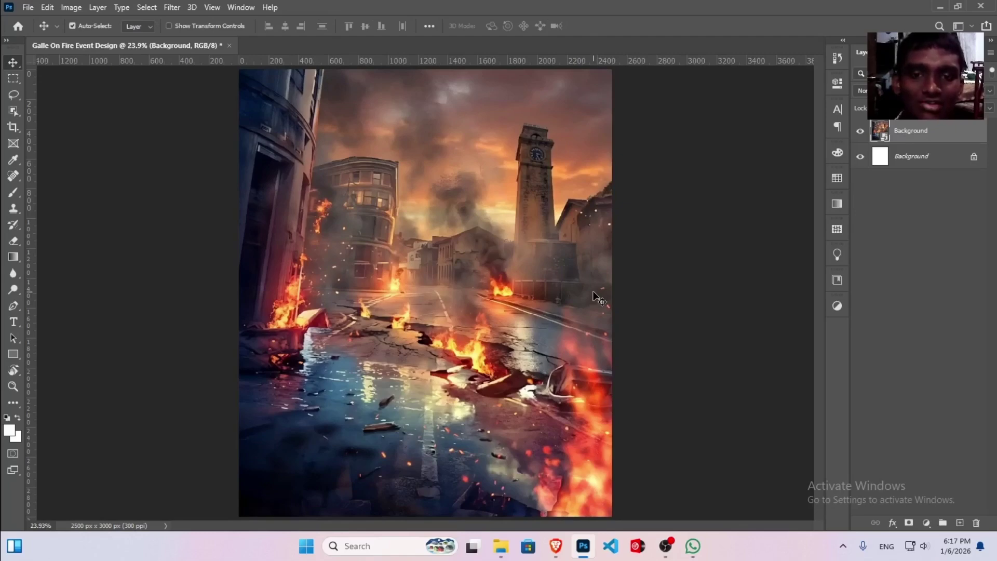
- Place all five artist images from the Artist folder into the document at their default size and position
click(500, 546)
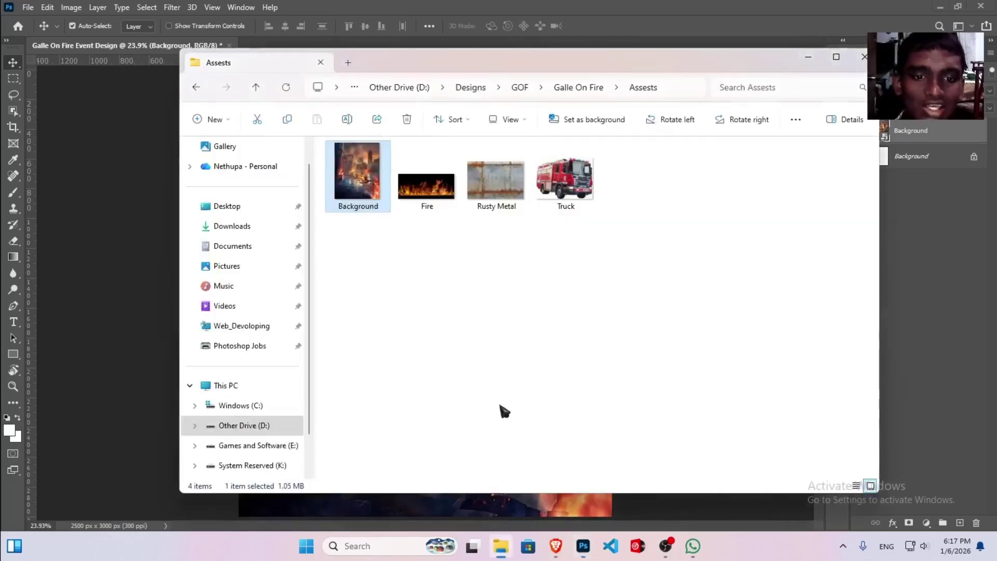
click(548, 263)
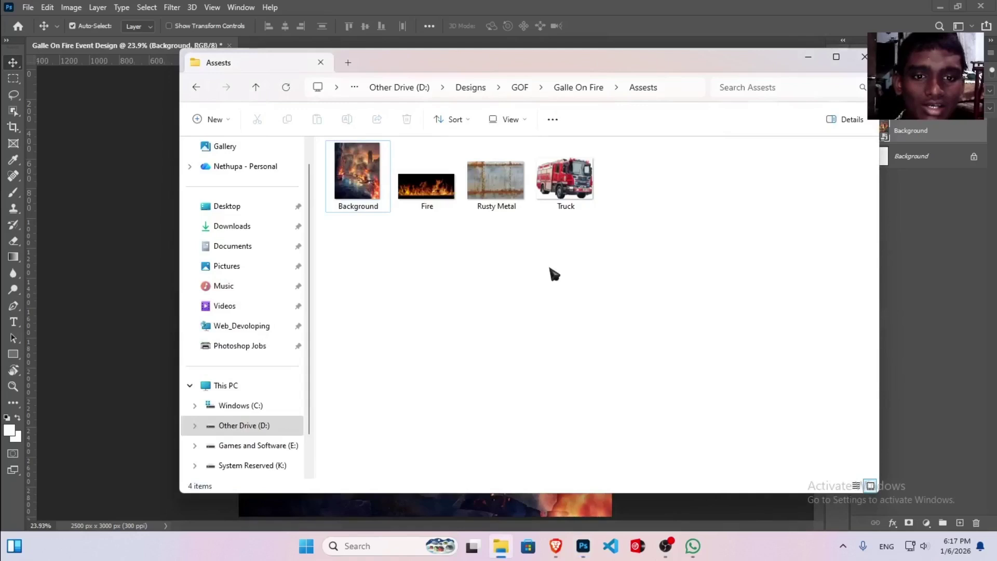
click(580, 88)
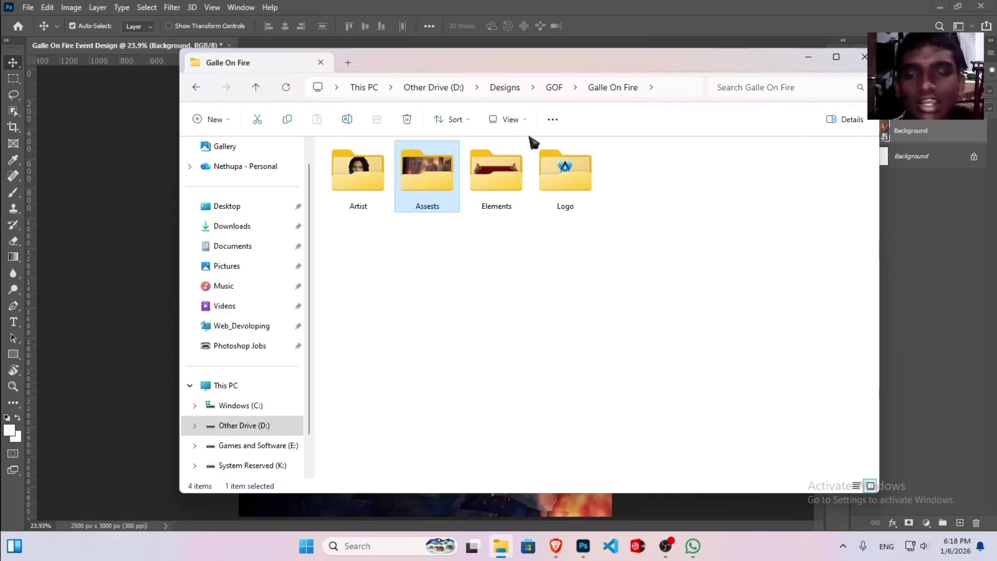
double_click(359, 179)
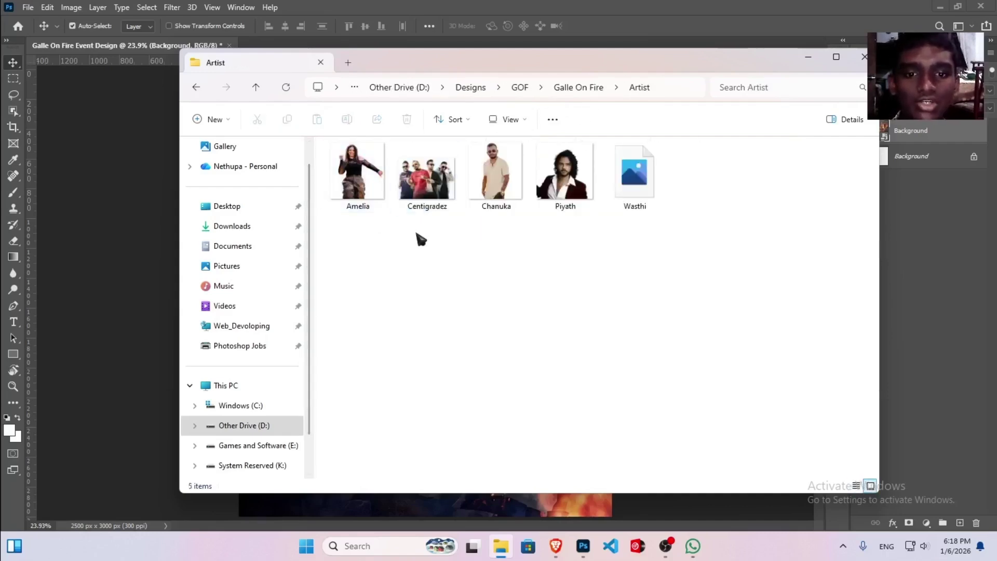
drag(356, 257, 681, 142)
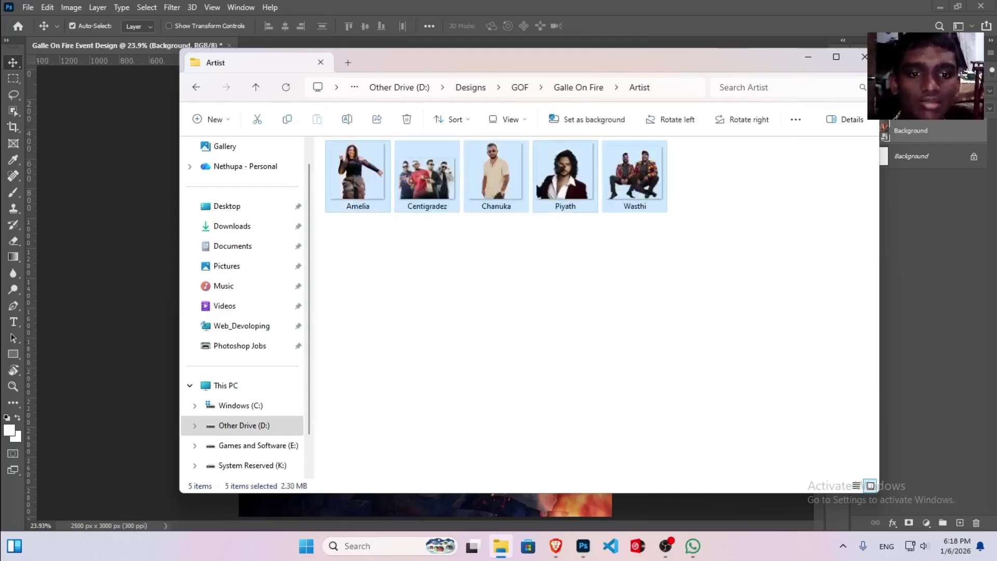
drag(566, 184, 145, 272)
key(Return)
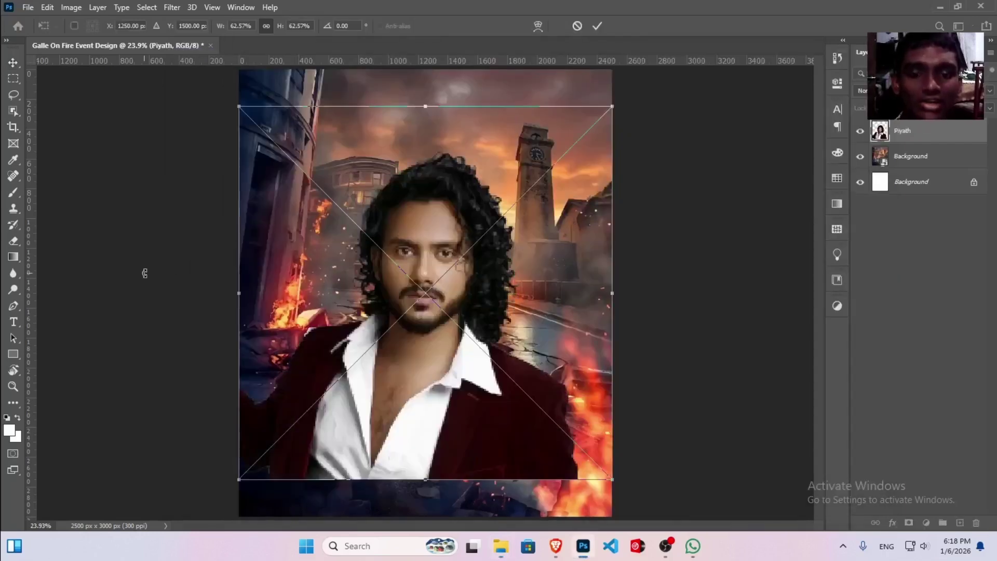
key(Return)
key(Return)
key(Return)
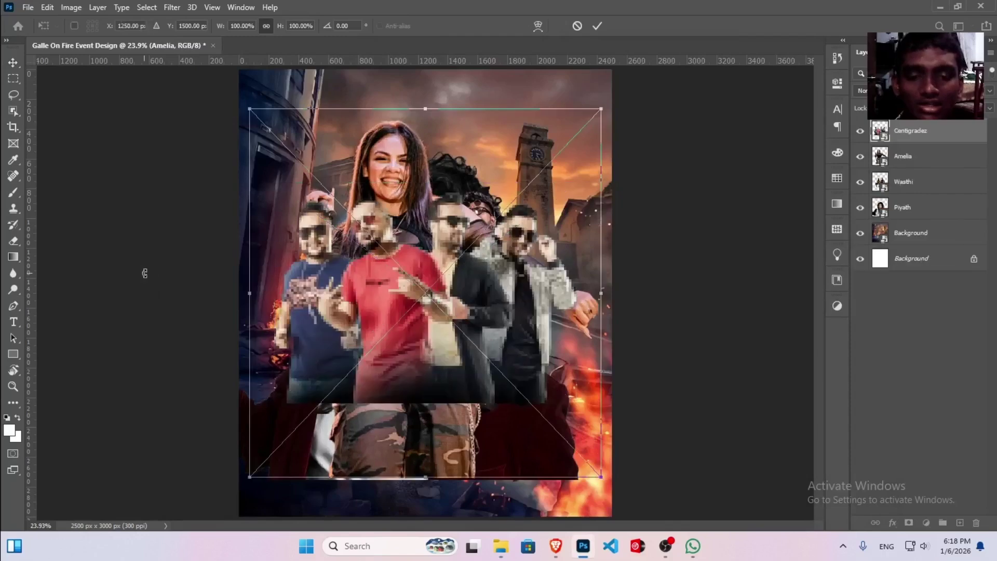
key(Return)
key(Return)
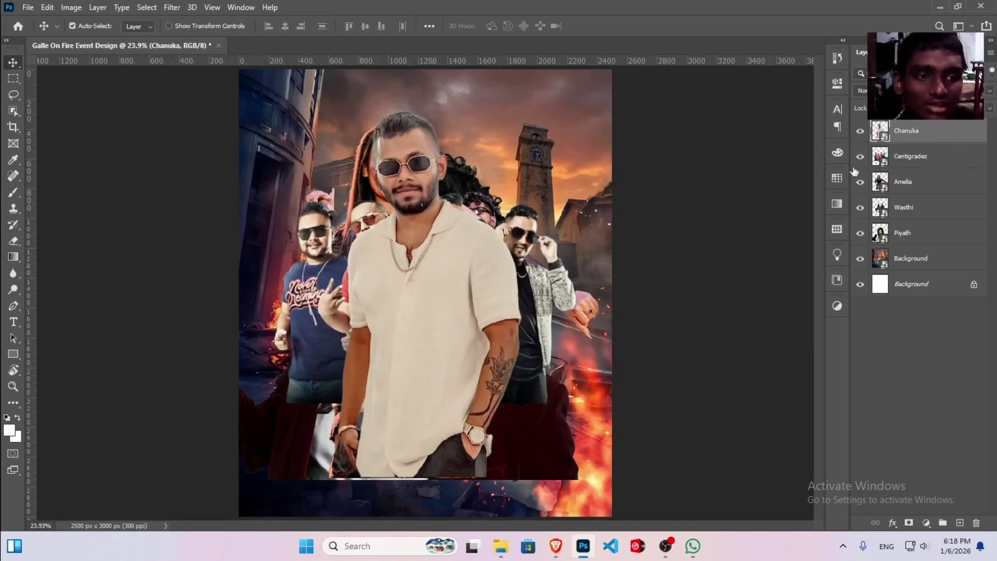
- Hide the Chanuka, Centigradez, Amelia and Piyath layers, leaving only the Wasthi artist layer shown over the background
click(861, 130)
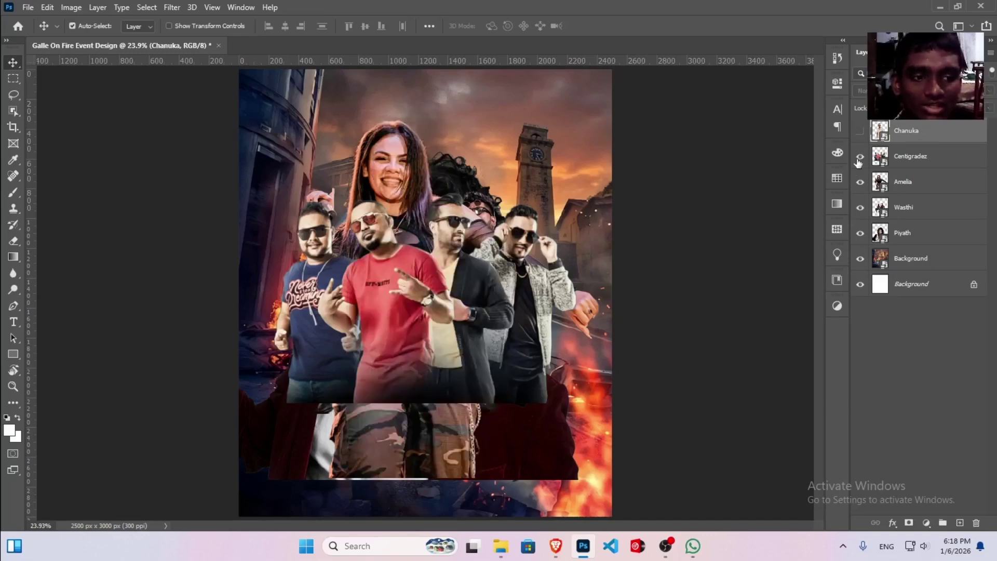
click(860, 155)
click(860, 181)
click(861, 234)
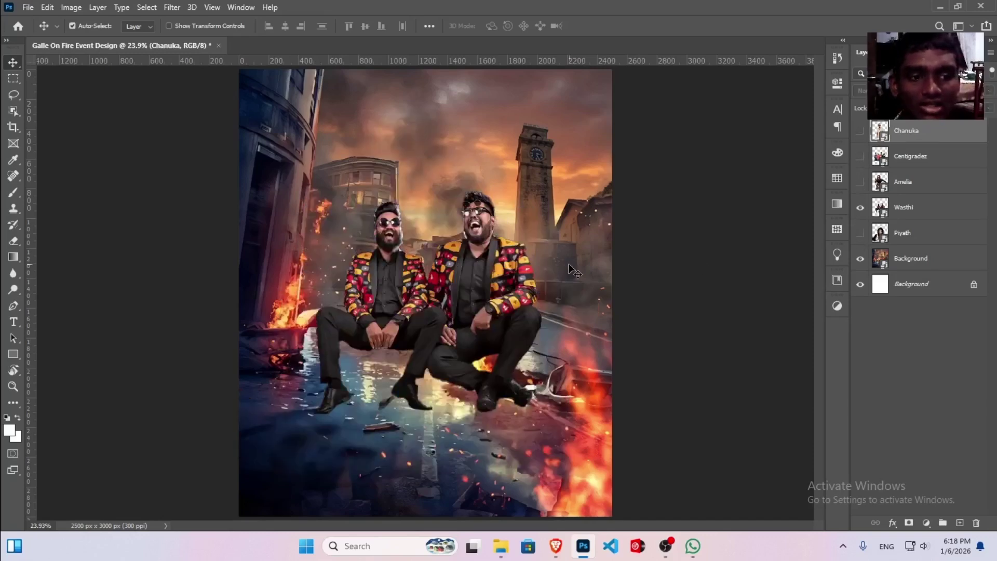
- Add a layer mask to the Wasthi layer and set up a 400-pixel brush with black as the painting colour
click(932, 213)
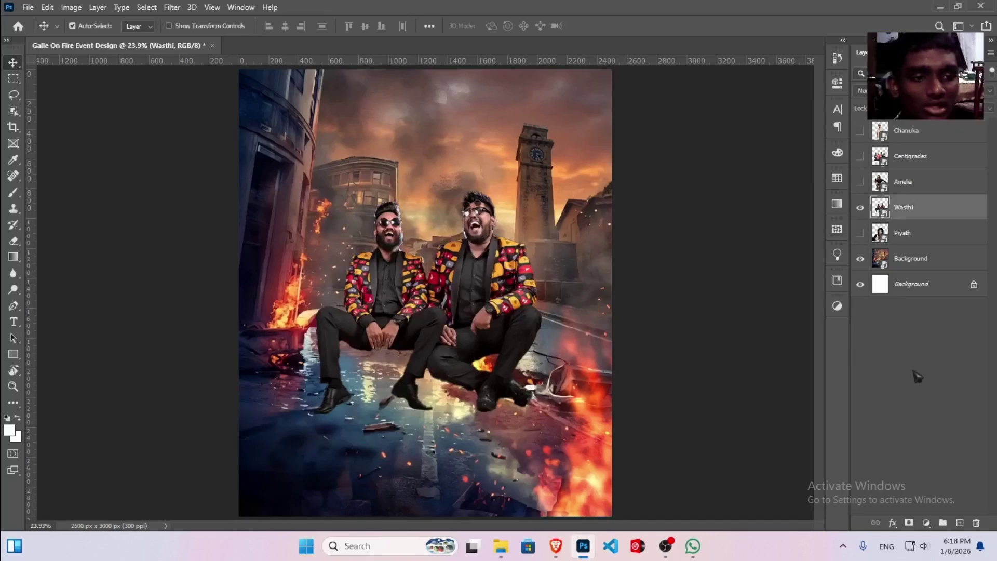
click(909, 523)
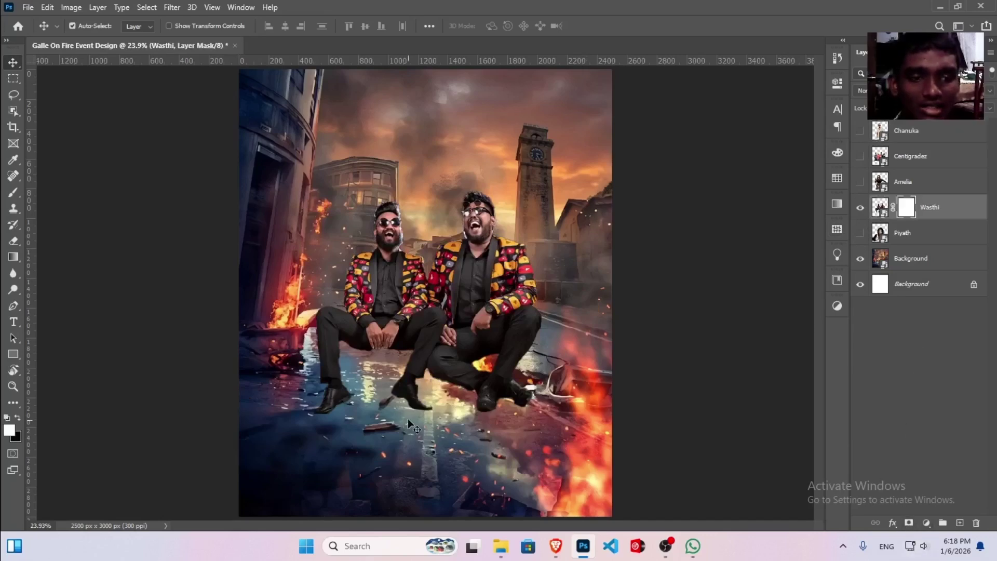
key(b)
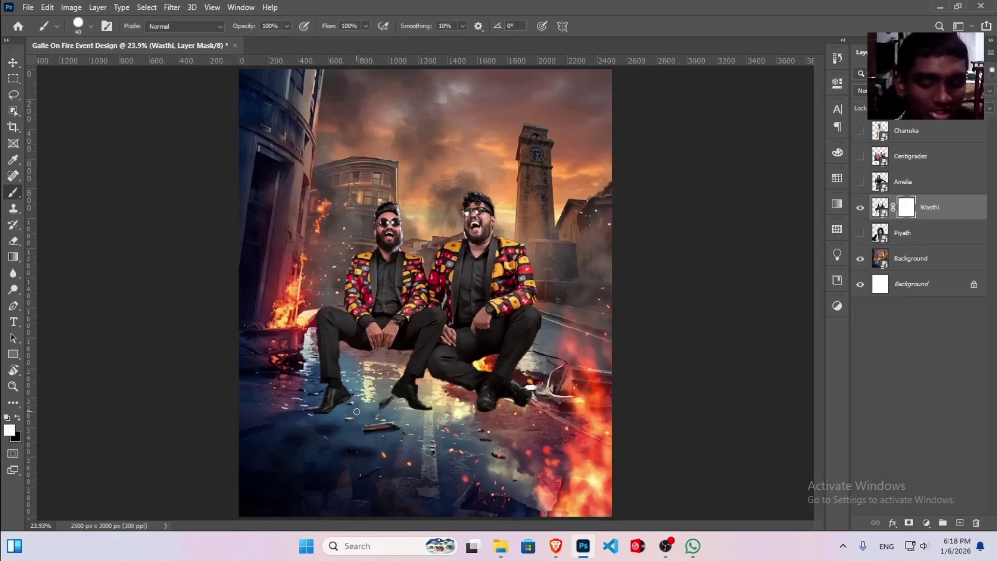
key(bracketright)
key(bracketright)
key(bracketright)
key(bracketright)
key(bracketright)
key(bracketright)
key(bracketright)
key(bracketright)
key(bracketright)
key(bracketright)
key(bracketright)
key(bracketright)
key(bracketright)
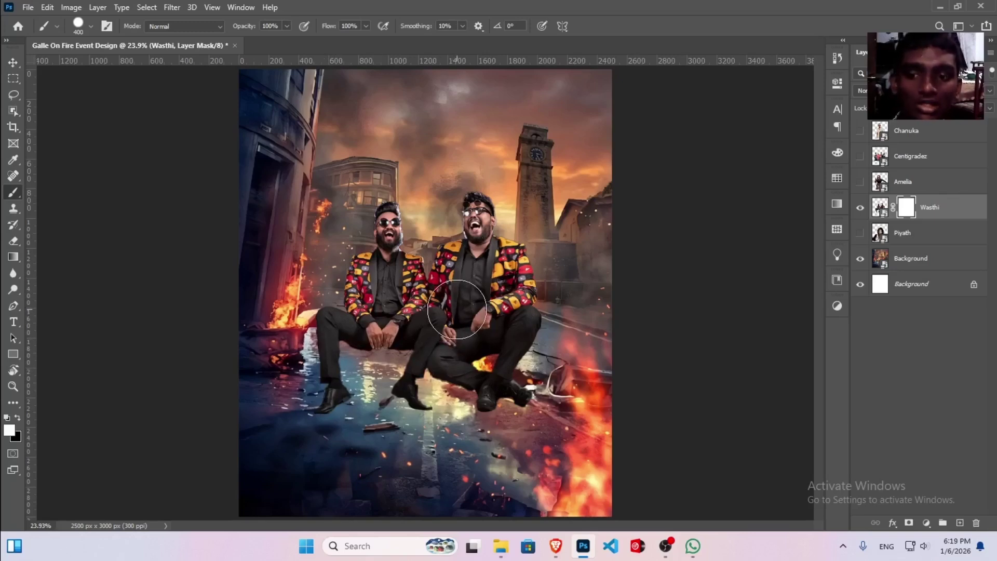
key(x)
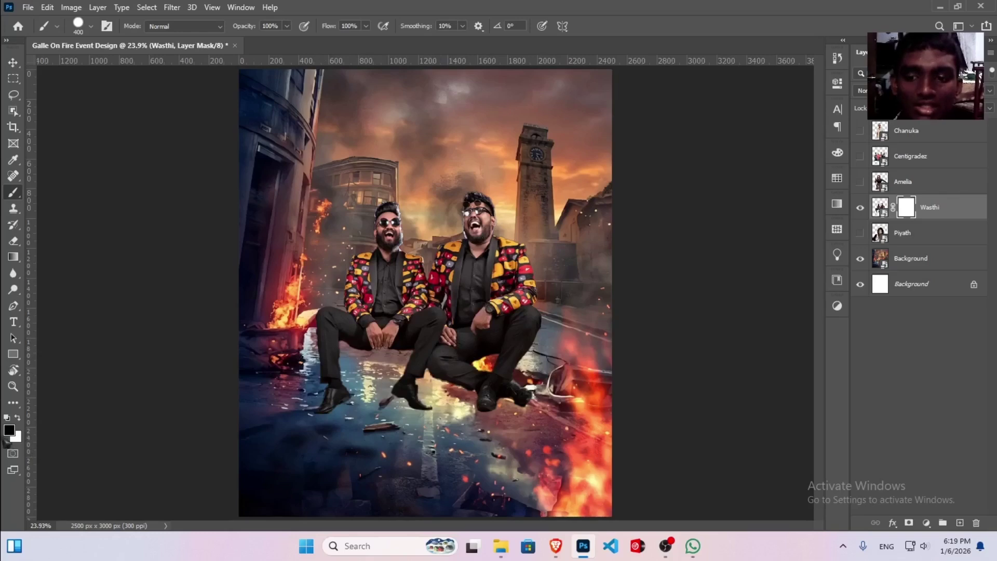
- Soften the brush edge and mask out the lower legs and shoes of the two seated men so they fade into the road
drag(326, 391, 498, 391)
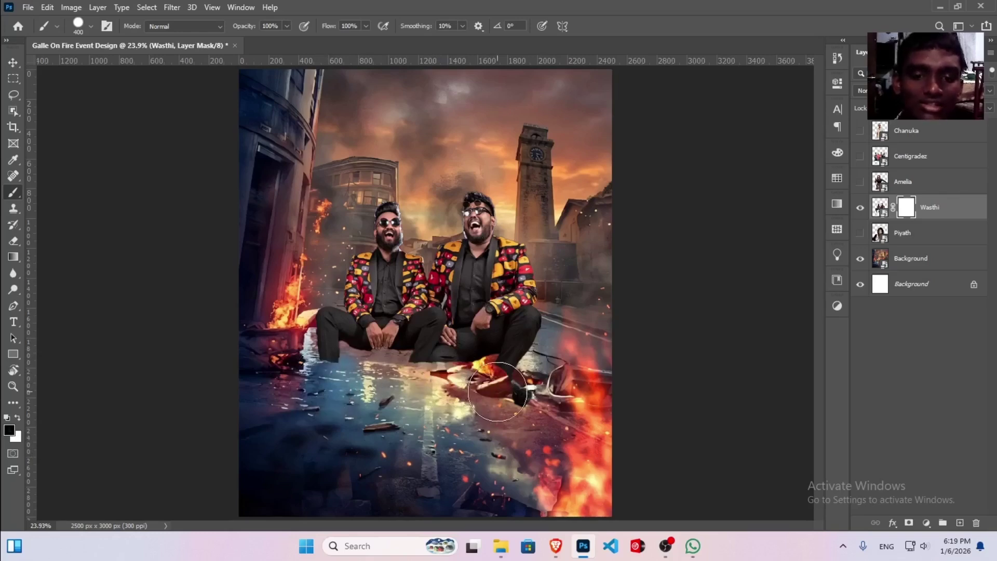
key(ctrl+z)
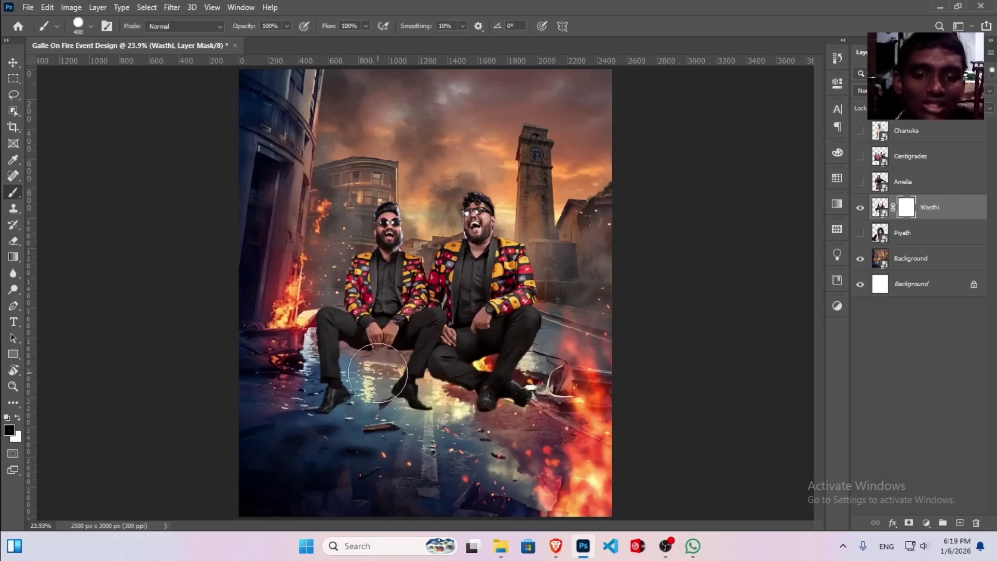
right_click(378, 373)
drag(476, 385, 378, 384)
key(Return)
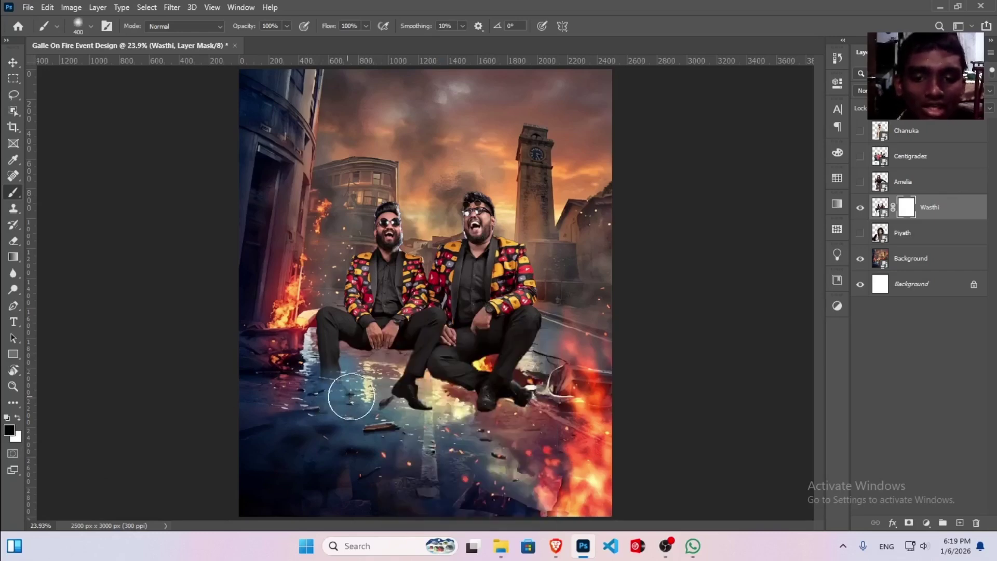
mouse_move(318, 355)
mouse_down()
mouse_move(401, 374)
mouse_move(382, 365)
mouse_move(413, 412)
mouse_move(433, 396)
mouse_move(409, 404)
mouse_move(436, 370)
mouse_move(467, 431)
mouse_move(475, 409)
mouse_move(480, 448)
mouse_move(477, 392)
mouse_move(522, 400)
mouse_move(494, 393)
mouse_move(534, 360)
mouse_move(479, 379)
mouse_move(473, 372)
mouse_move(467, 420)
mouse_move(465, 382)
mouse_move(426, 338)
mouse_up()
key(v)
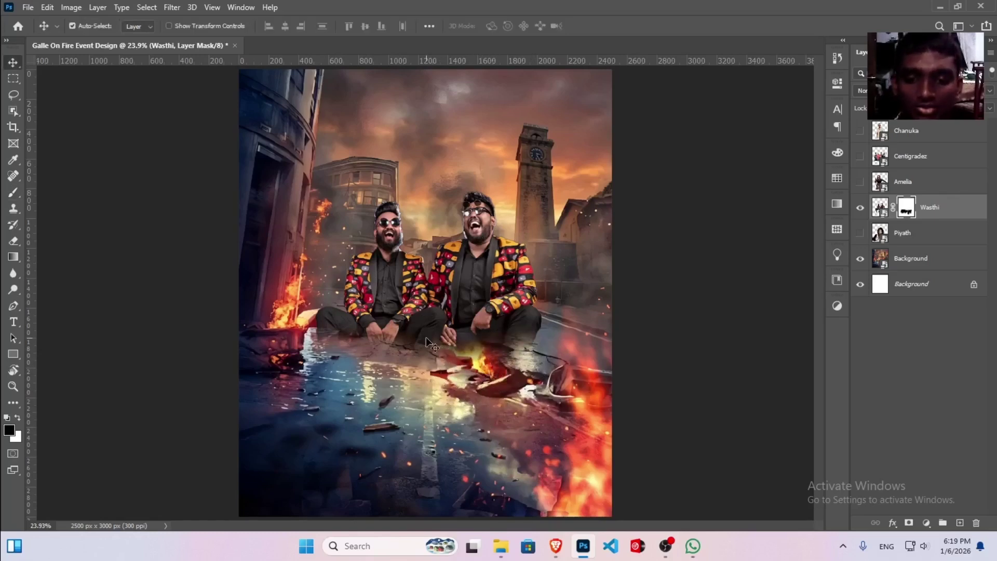
- Scale the Wasthi layer to about 86% and move it down onto the middle of the road
key(ctrl+t)
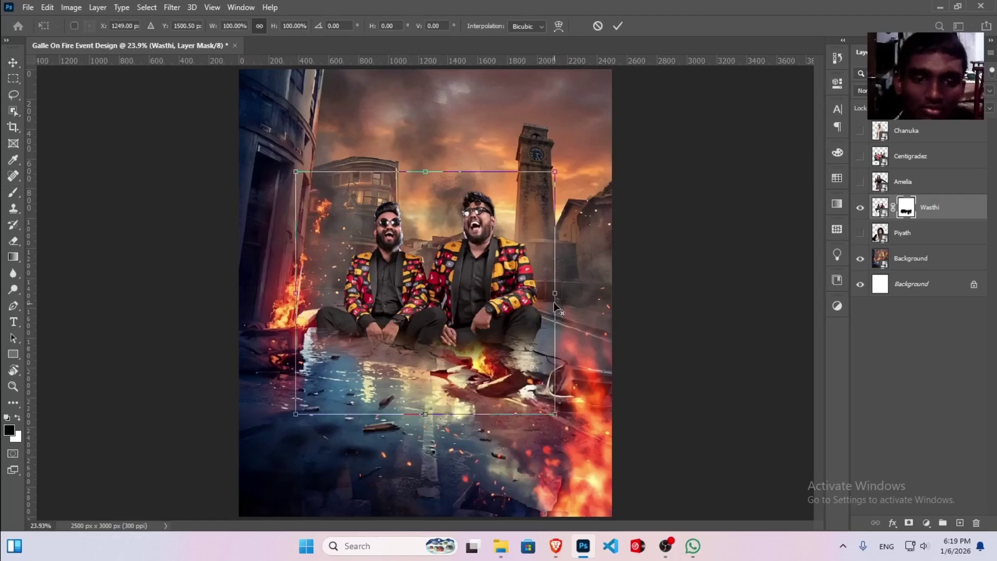
drag(554, 301, 537, 297)
drag(468, 309, 467, 364)
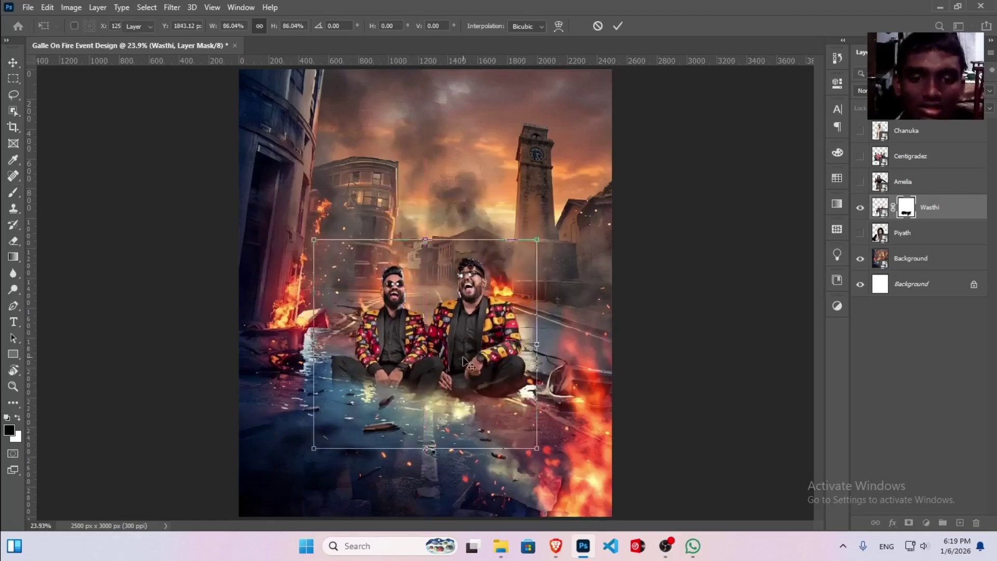
key(Return)
- Show the Amelia layer, place it below the Wasthi layer, and scale it to about 44% behind and between the two seated men
click(861, 182)
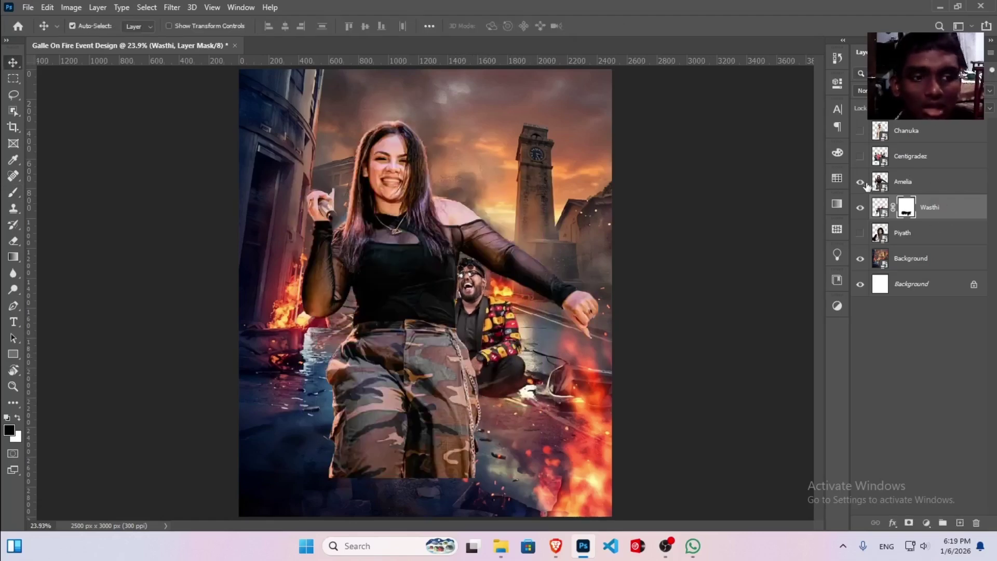
drag(947, 193, 918, 217)
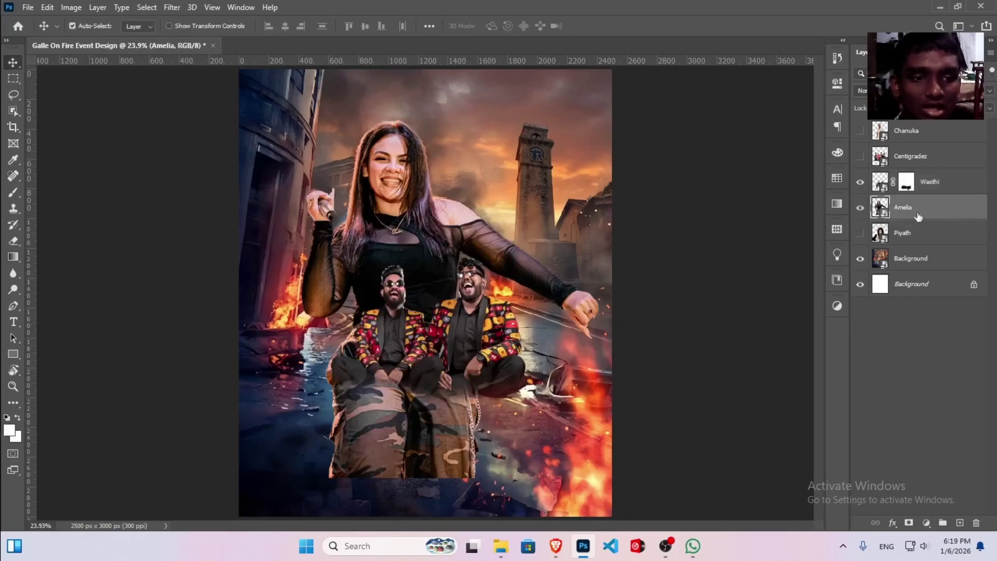
key(ctrl+t)
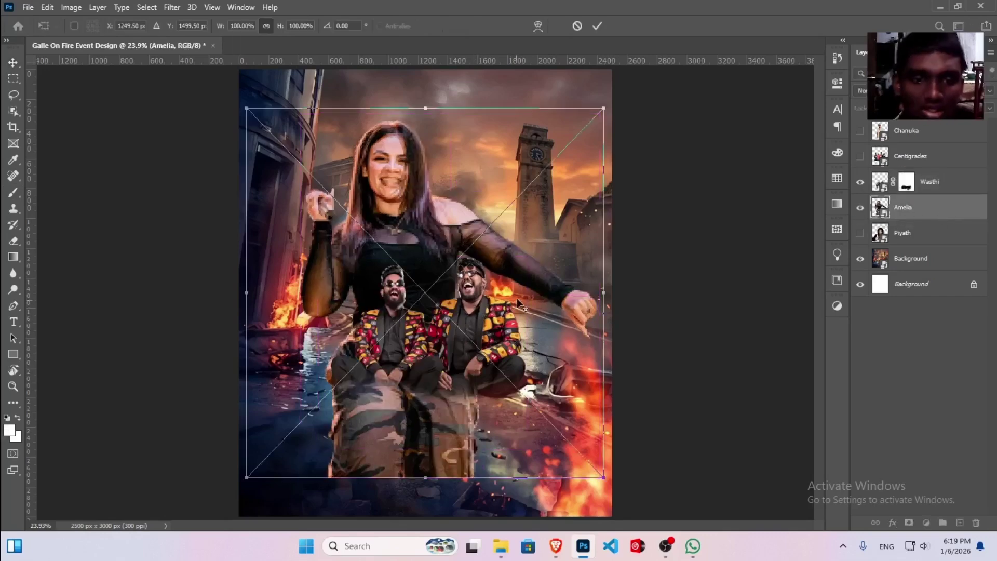
drag(603, 293, 505, 304)
drag(421, 302, 433, 311)
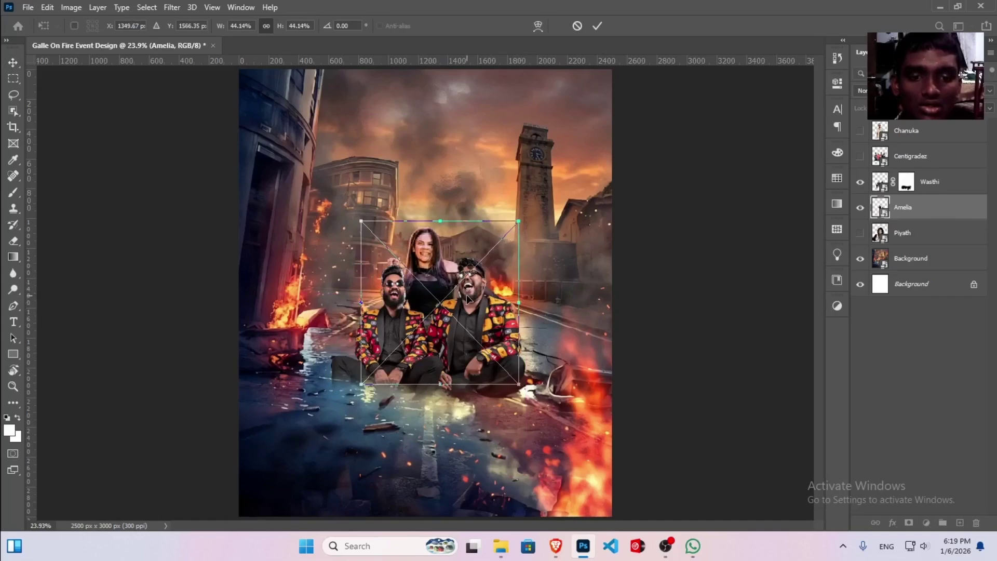
drag(421, 302, 422, 314)
key(Return)
key(ctrl+t)
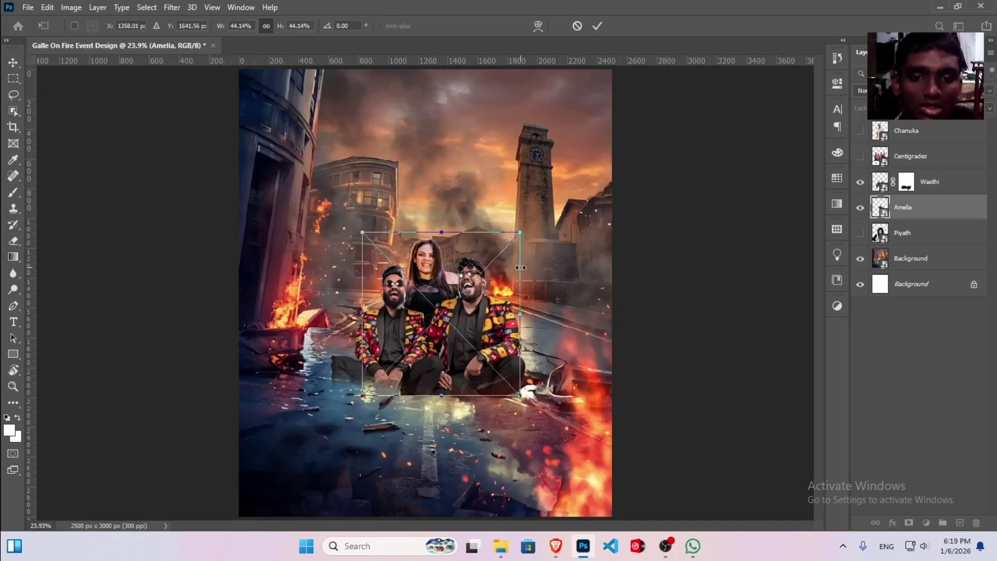
key(Return)
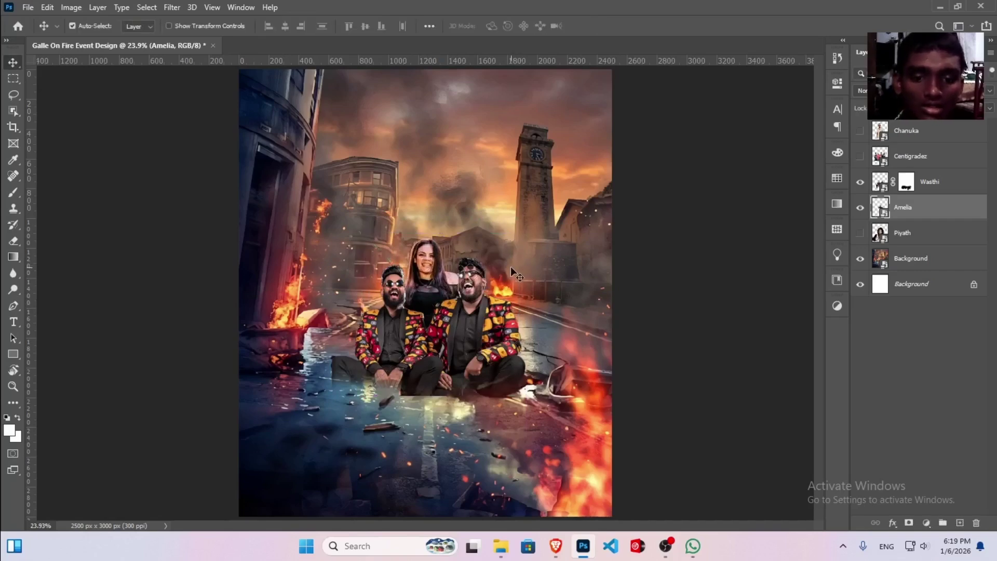
- Add a layer mask to the Amelia layer and fade out her lower body with the soft black brush
click(909, 523)
key(b)
mouse_move(440, 384)
mouse_down()
mouse_move(422, 394)
mouse_move(469, 395)
mouse_move(413, 399)
mouse_move(411, 387)
mouse_move(427, 397)
mouse_move(474, 385)
mouse_move(391, 384)
mouse_move(429, 403)
mouse_move(493, 368)
mouse_up()
key(v)
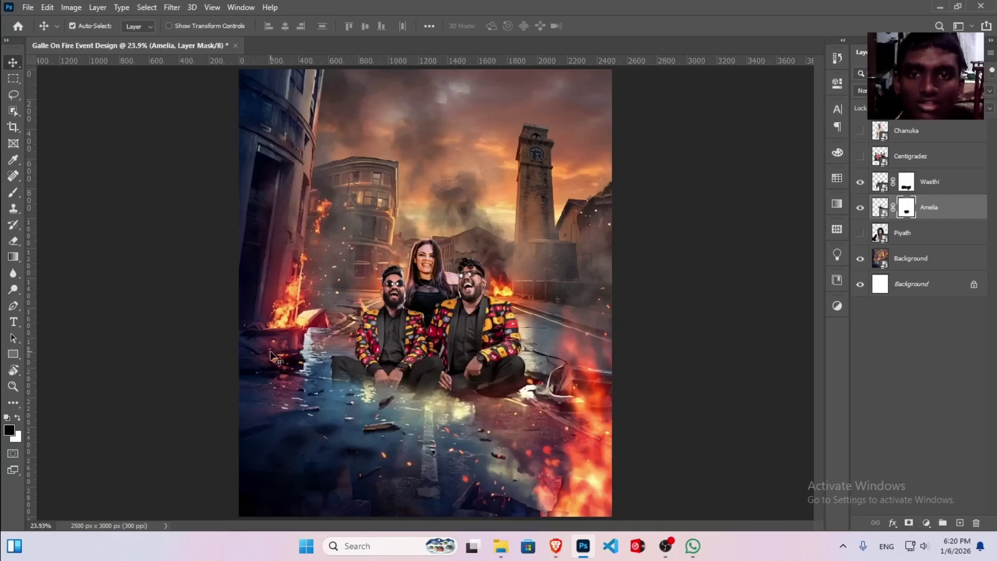
- Show the Chanuka layer between the Wasthi and Amelia layers, scaled down and standing beside the bearded man in round sunglasses
click(859, 180)
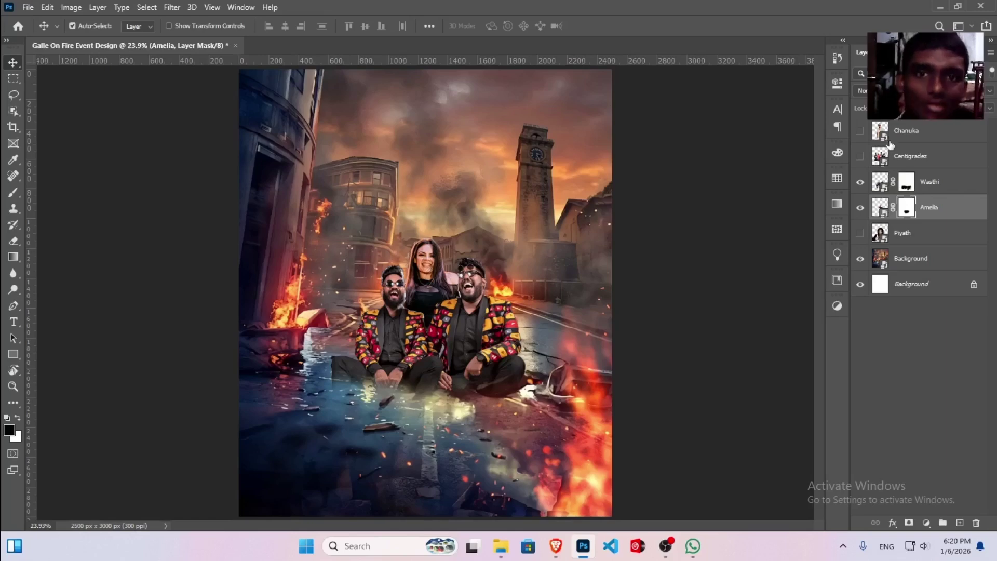
click(860, 156)
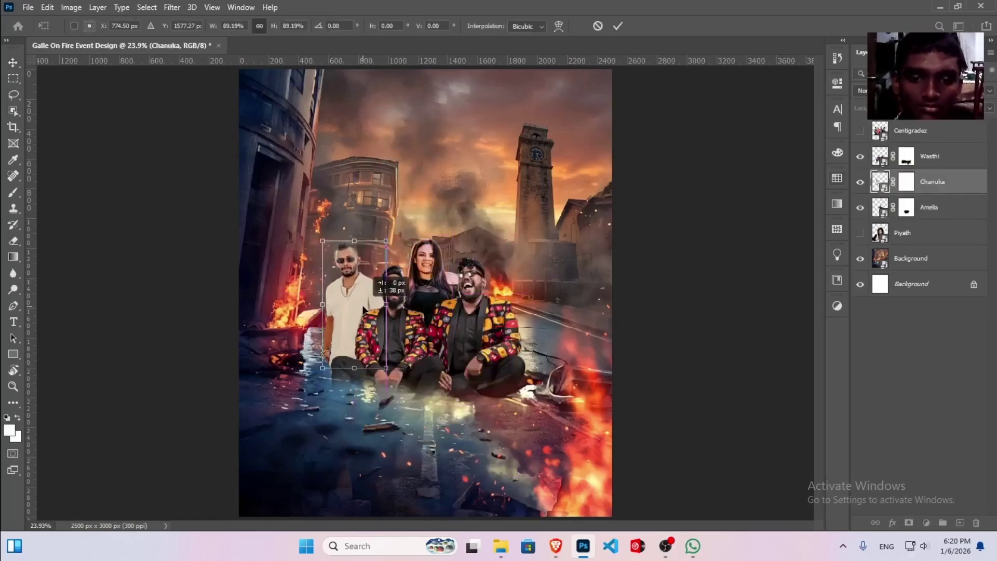
key(Return)
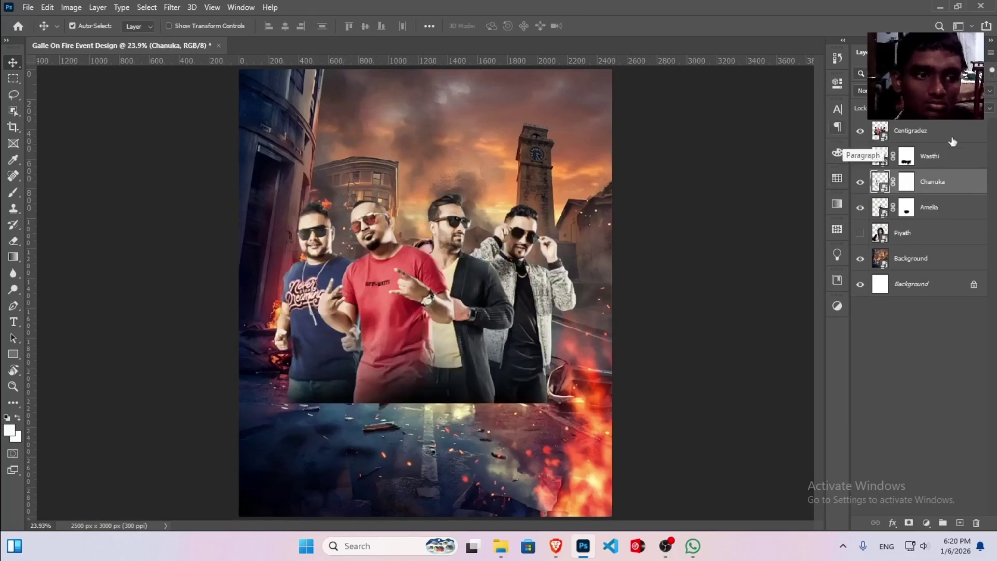
- Arrange the scaled-down Centigradez group behind the other artists, with Piyath and Chanuka moved in close on either side
drag(494, 249, 496, 280)
key(Return)
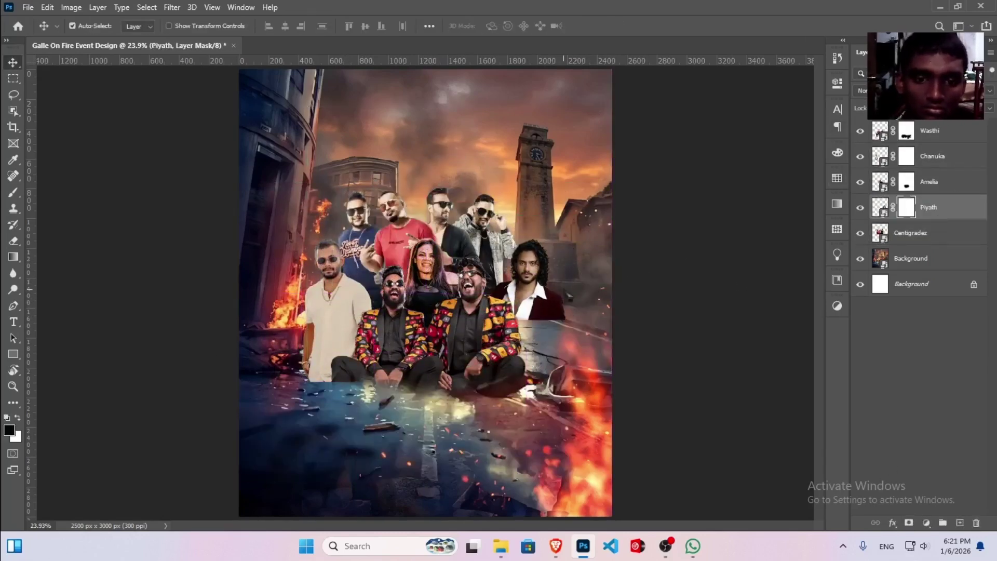
mouse_move(336, 316)
mouse_down()
mouse_move(410, 330)
mouse_move(344, 316)
mouse_up()
click(526, 297)
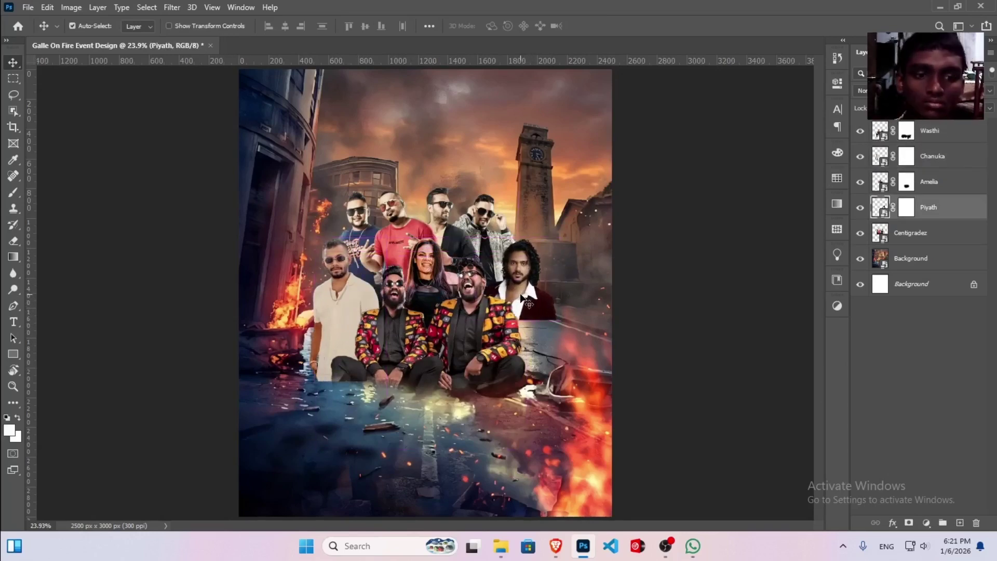
- Fade out the lower bodies of Piyath and Chanuka on their layer masks with the soft black brush
click(906, 208)
key(b)
key(x)
drag(537, 315, 562, 339)
ctrl+click(267, 379)
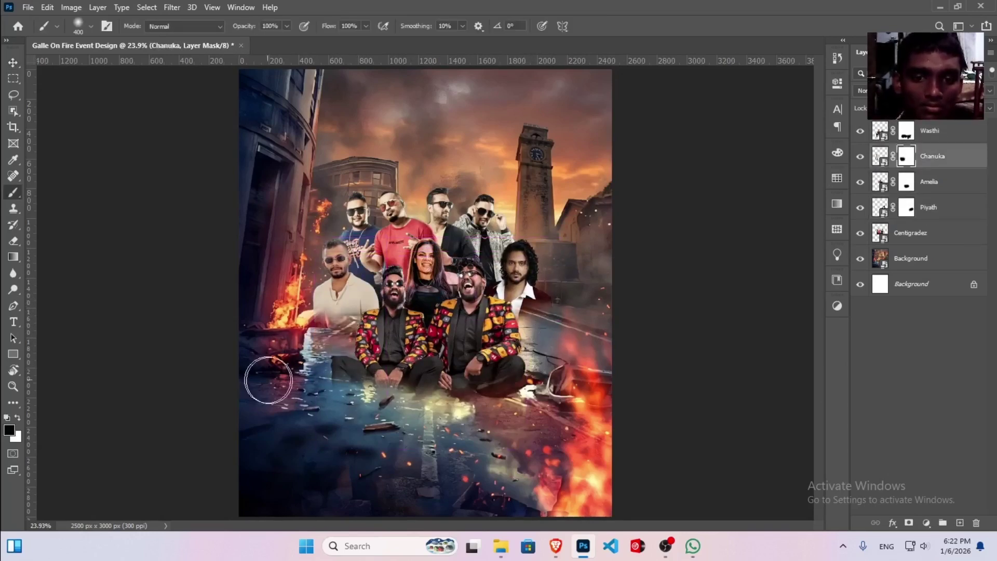
key(v)
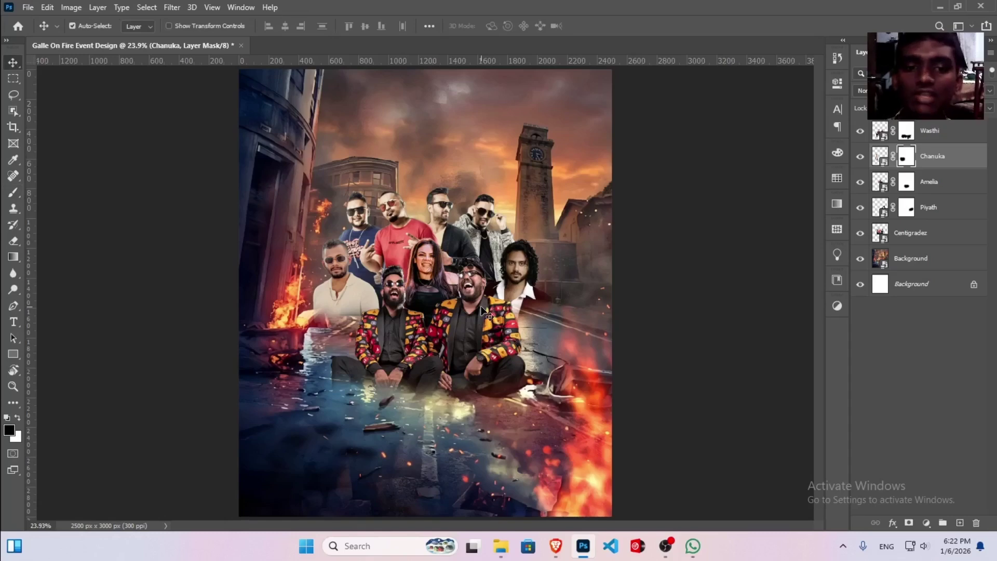
- Merge all five artist layers, from Wasthi down to Centigradez, into a single layer
click(963, 131)
shift+click(949, 235)
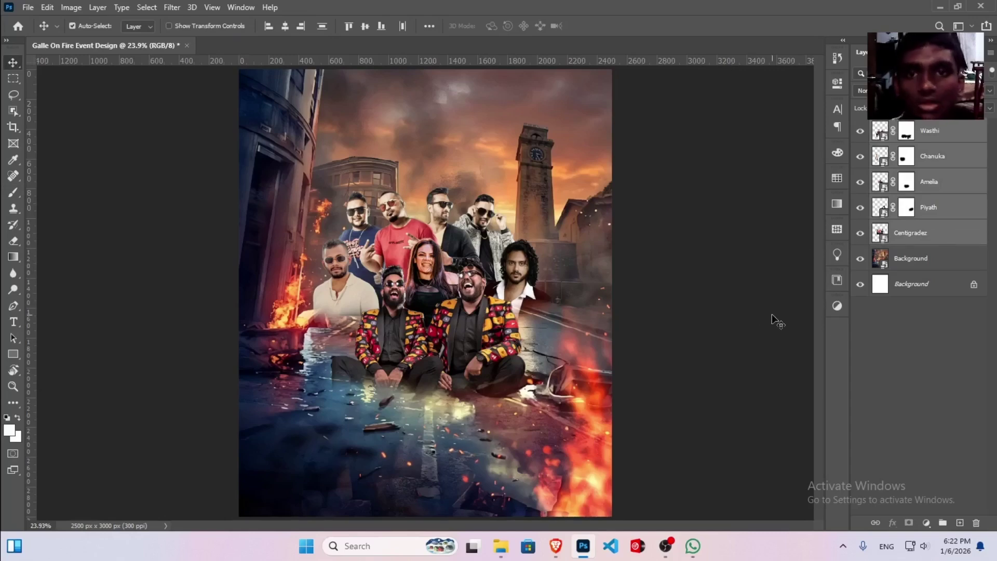
key(ctrl+e)
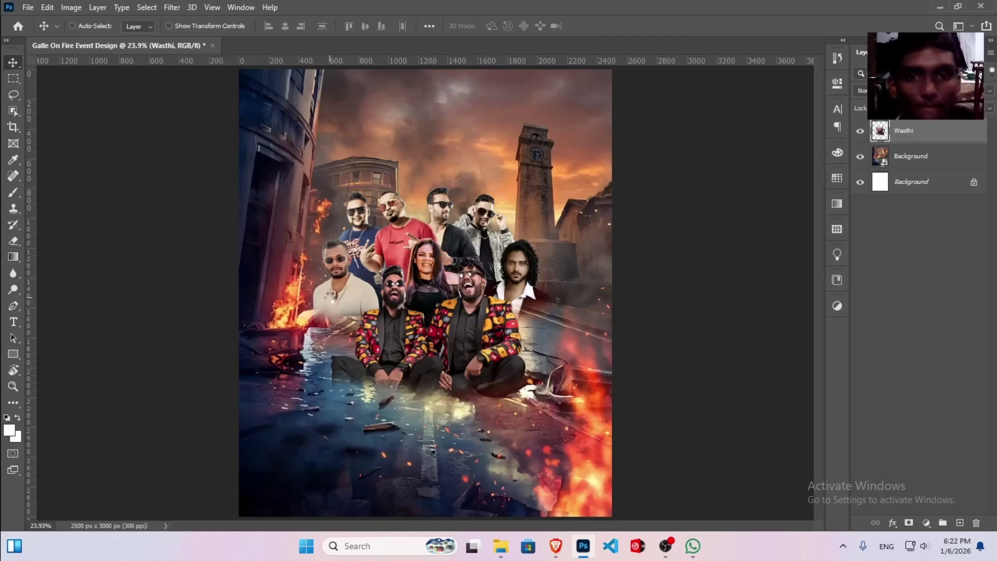
- Open the merged artists layer in the Camera Raw filter and set Exposure +0.35, Contrast +44, Shadows -9 and Whites +27
key(ctrl+shift+a)
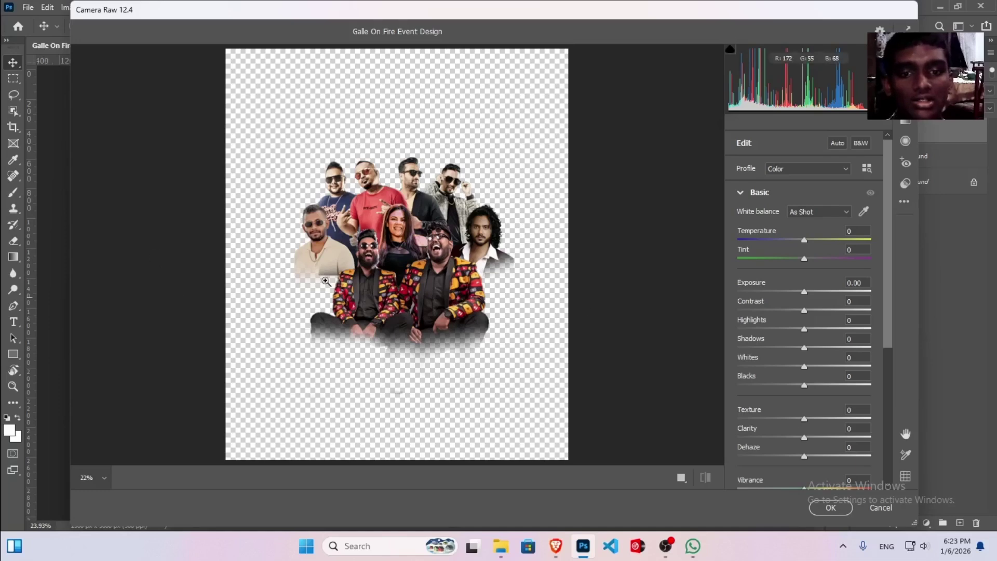
click(400, 266)
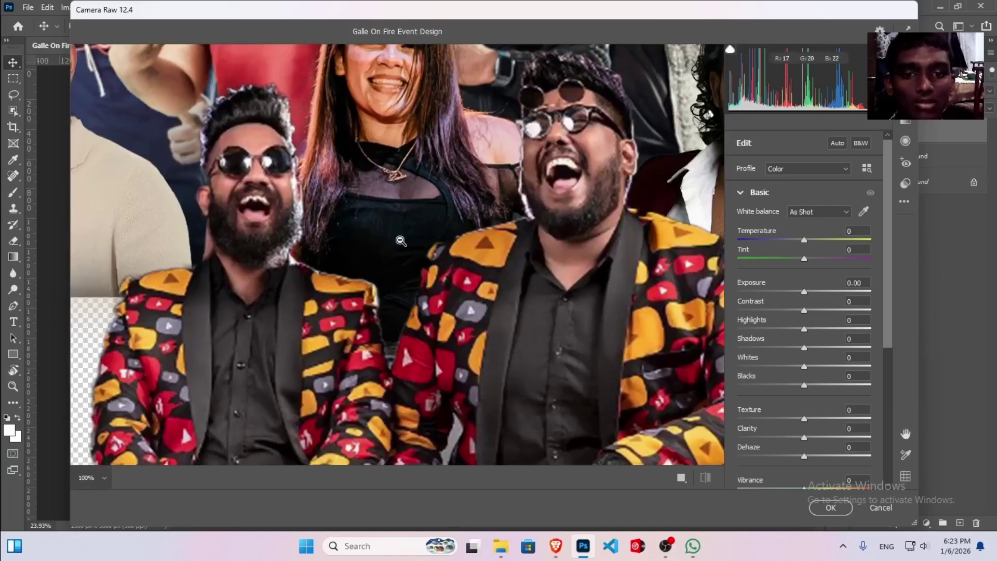
alt+click(401, 240)
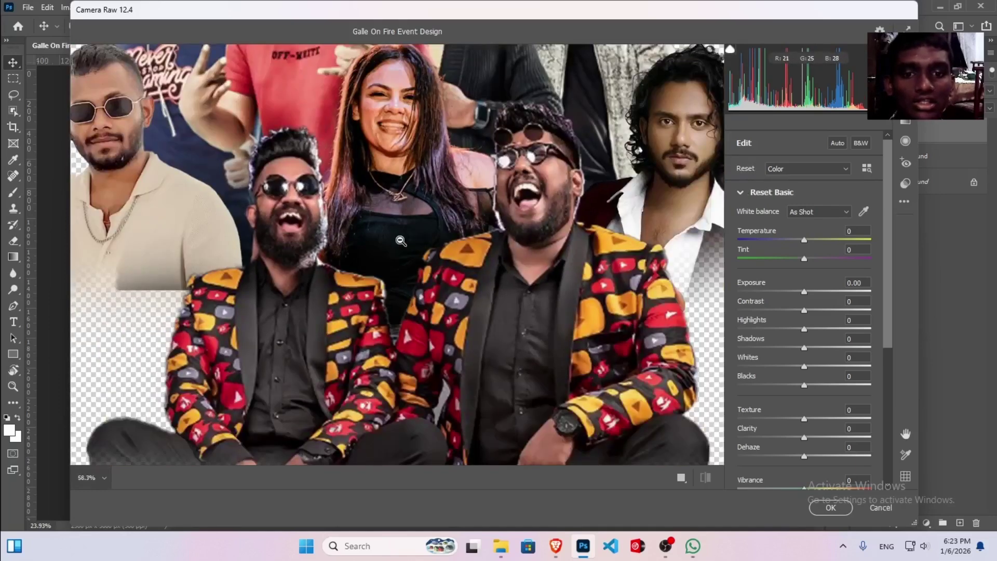
alt+click(400, 241)
alt+click(401, 240)
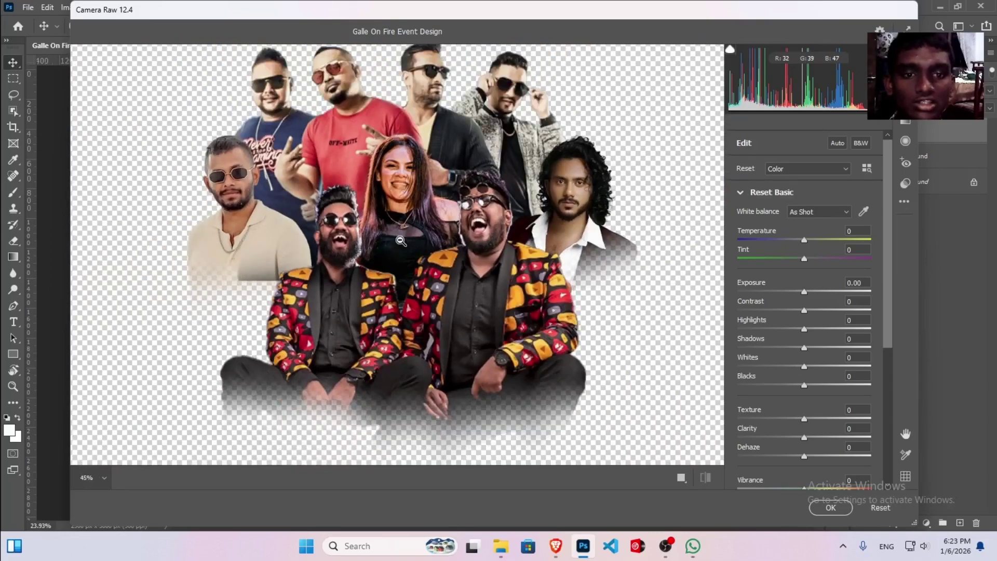
alt+click(400, 240)
alt+click(400, 241)
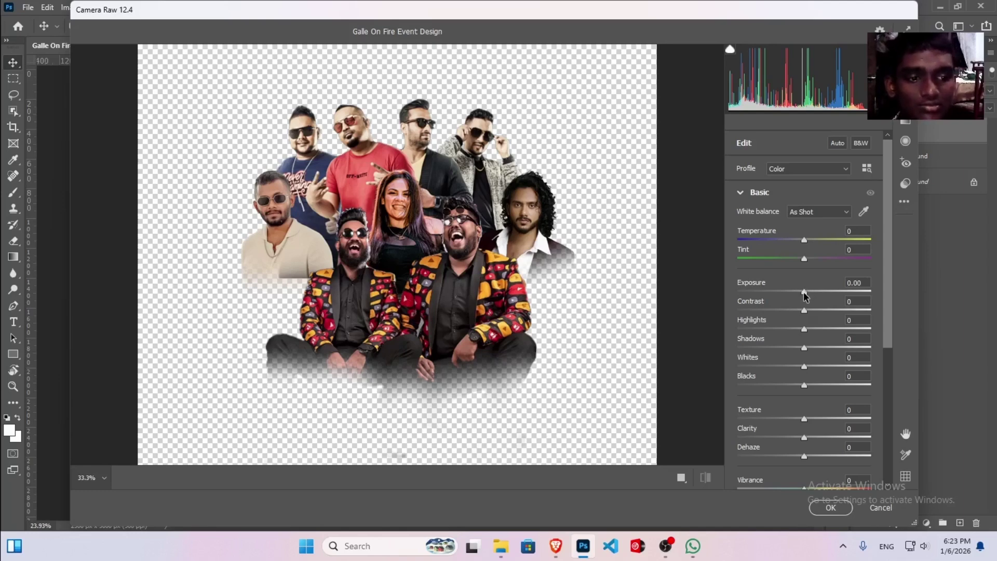
drag(804, 292, 798, 349)
- Set Texture to +100 and Clarity to +8, reset Dehaze to 0, and lower Highlights to -9
drag(805, 419, 871, 419)
drag(804, 438, 794, 458)
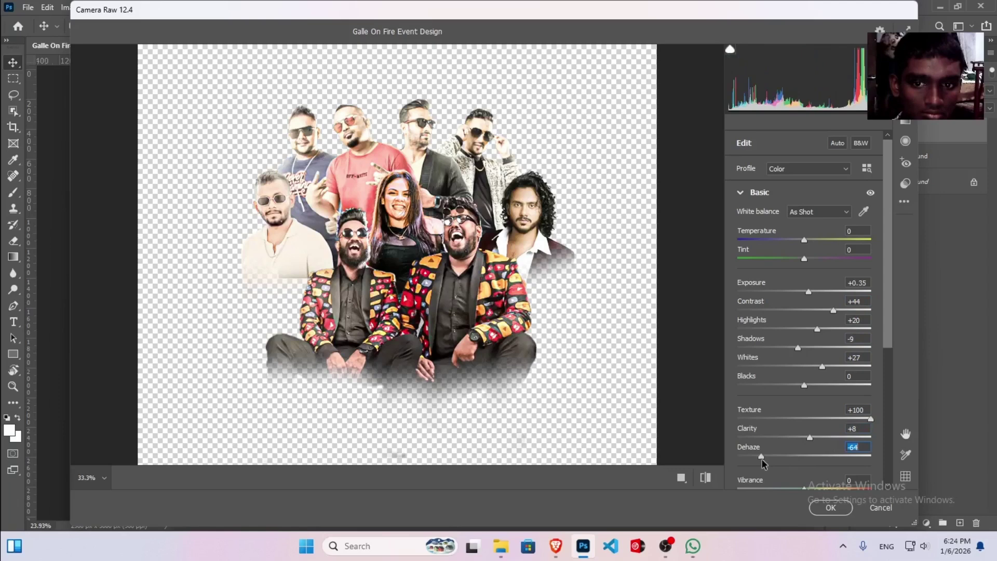
double_click(794, 456)
drag(817, 329, 797, 343)
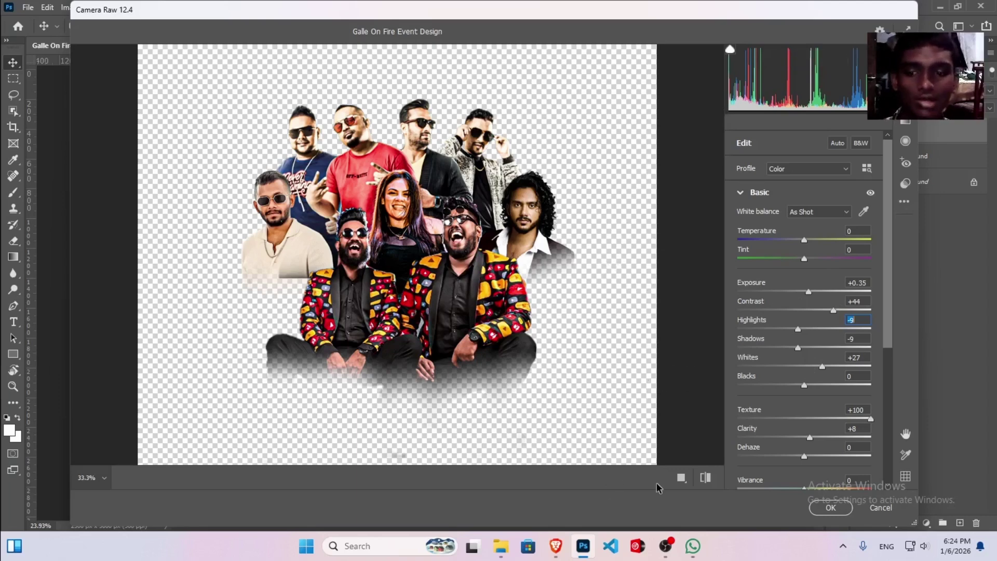
- Compare the graded artists with the default settings, apply the Camera Raw filter, and check the result on the poster
click(706, 478)
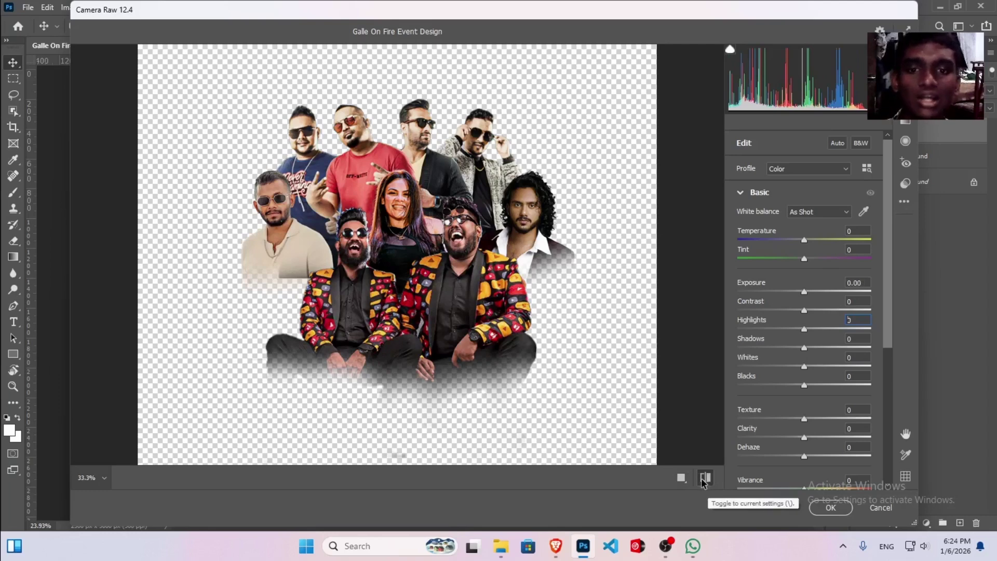
click(702, 481)
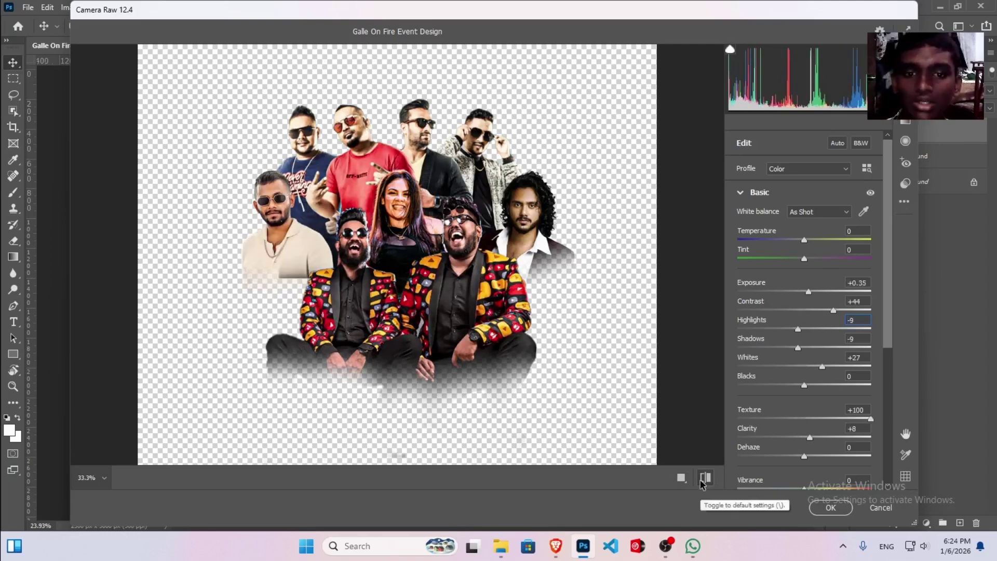
click(705, 477)
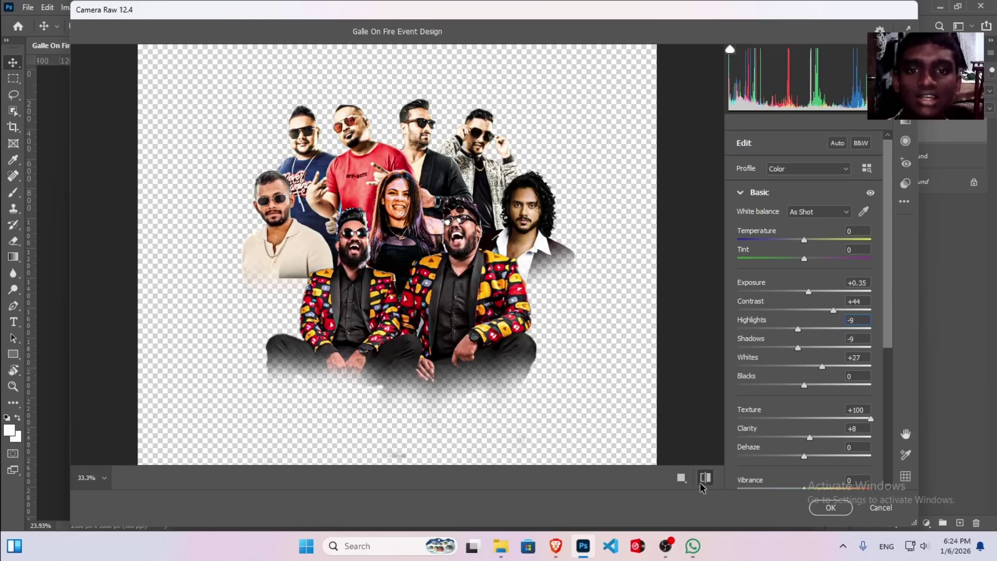
click(705, 477)
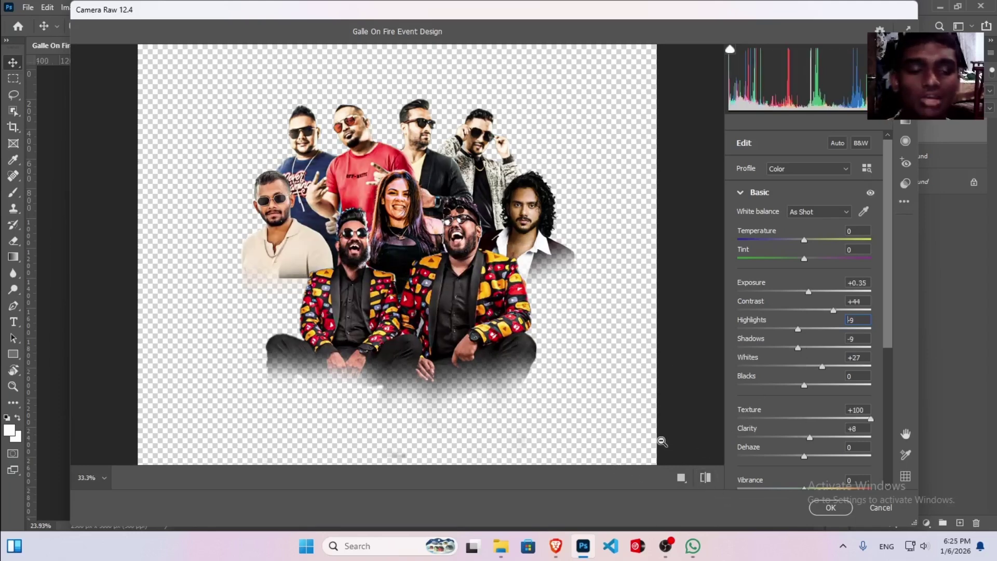
click(831, 507)
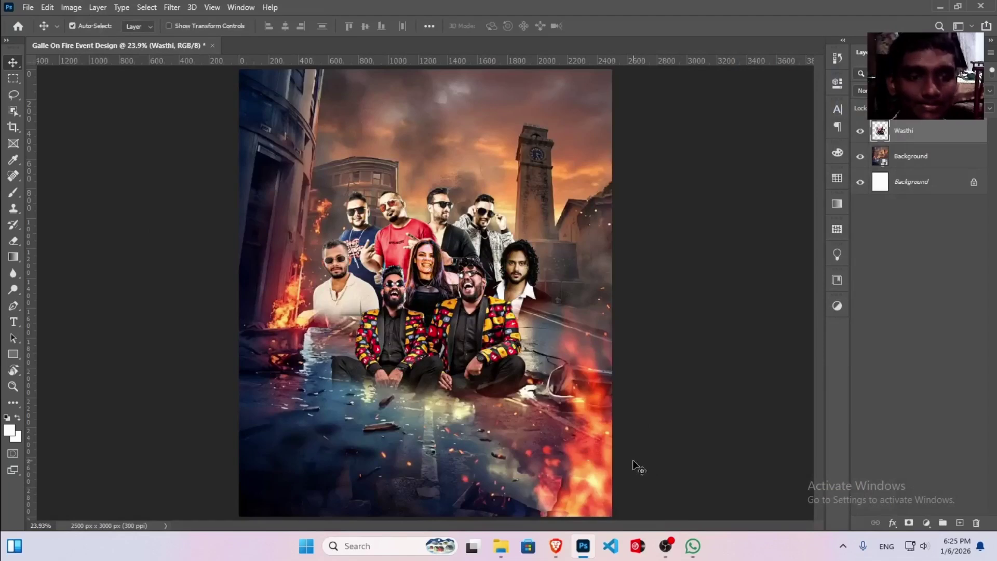
scroll(445, 260, up, 2)
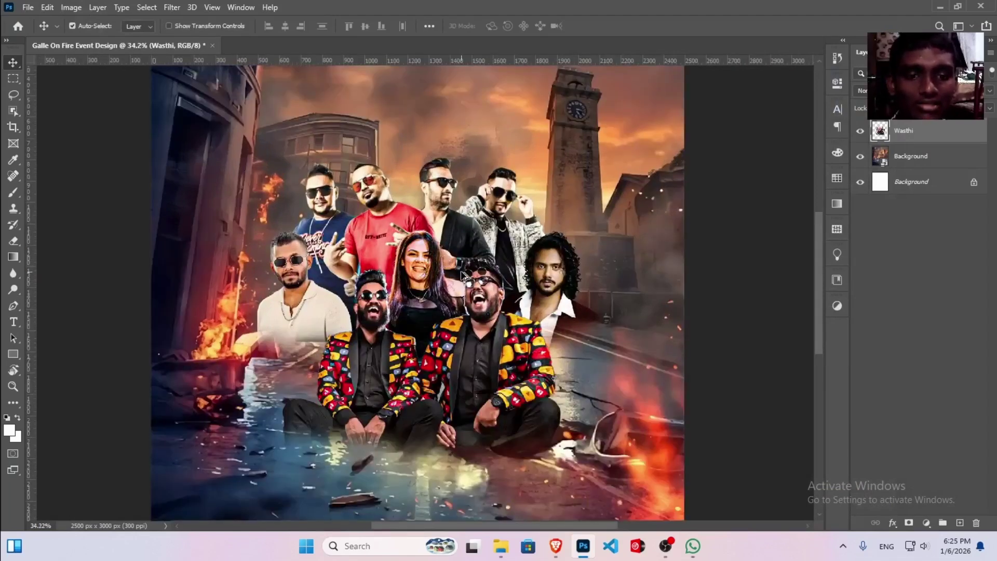
scroll(478, 278, up, 2)
scroll(479, 278, down, 3)
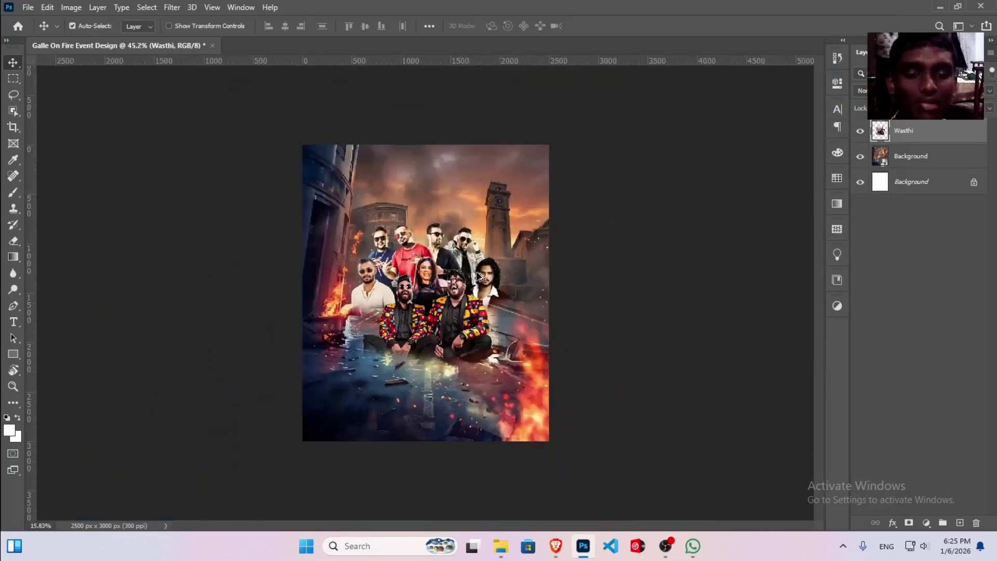
scroll(479, 277, up, 2)
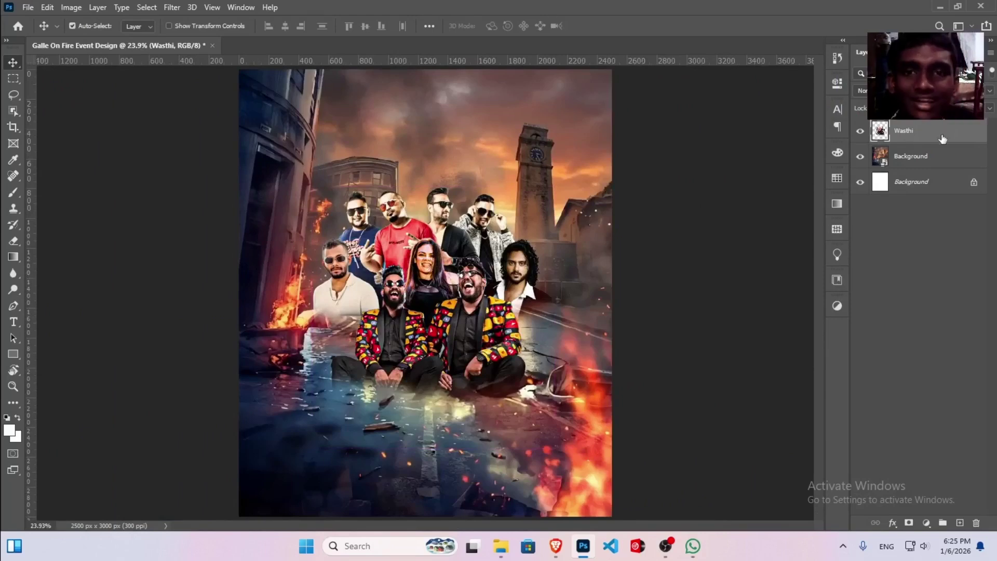
- Scale the merged artists layer to about 95% and move it lower on the street, centred horizontally at X 1250 px
key(ctrl+t)
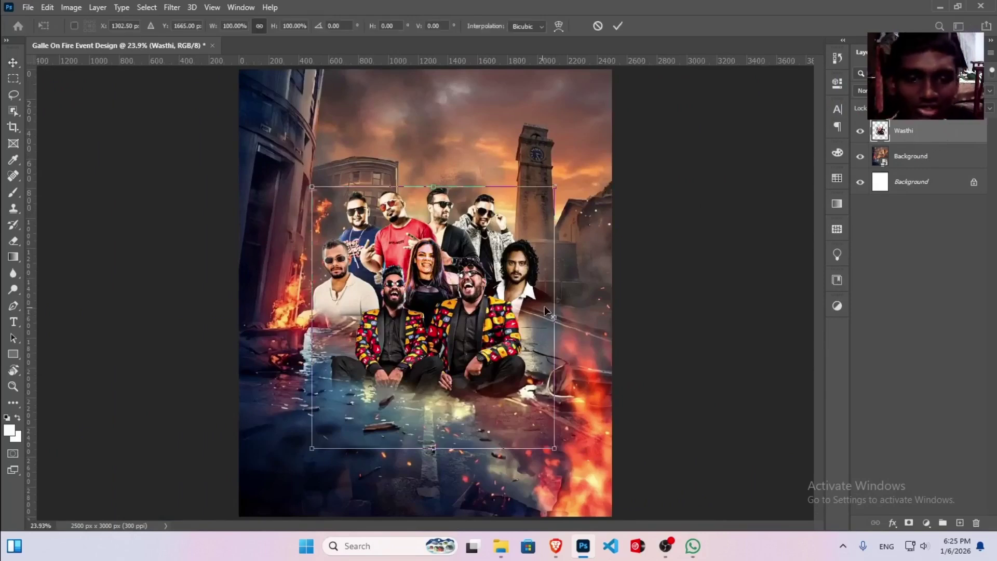
drag(556, 309, 530, 317)
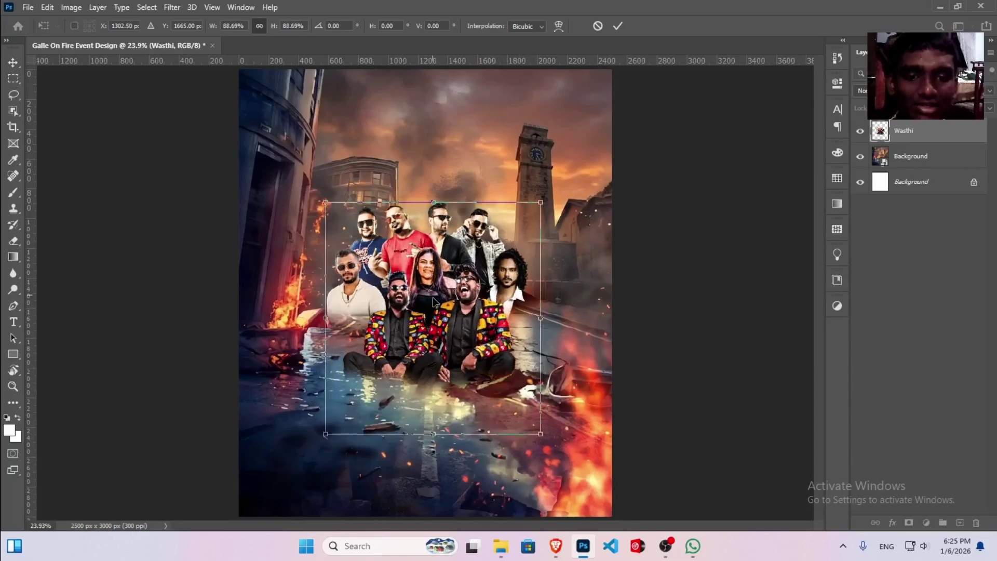
drag(434, 299, 433, 331)
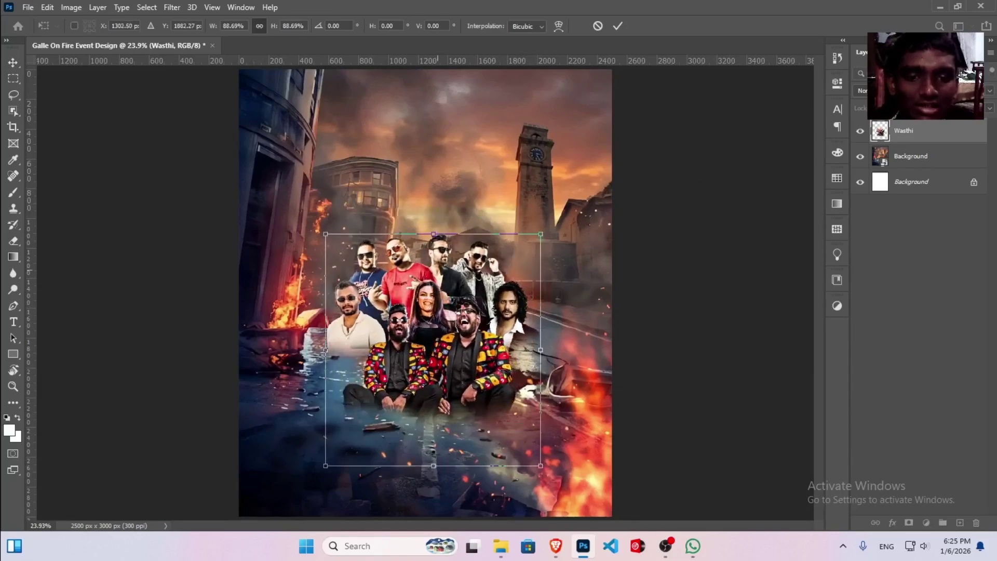
drag(434, 234, 434, 218)
mouse_move(437, 301)
mouse_down()
mouse_move(436, 282)
mouse_move(433, 306)
mouse_up()
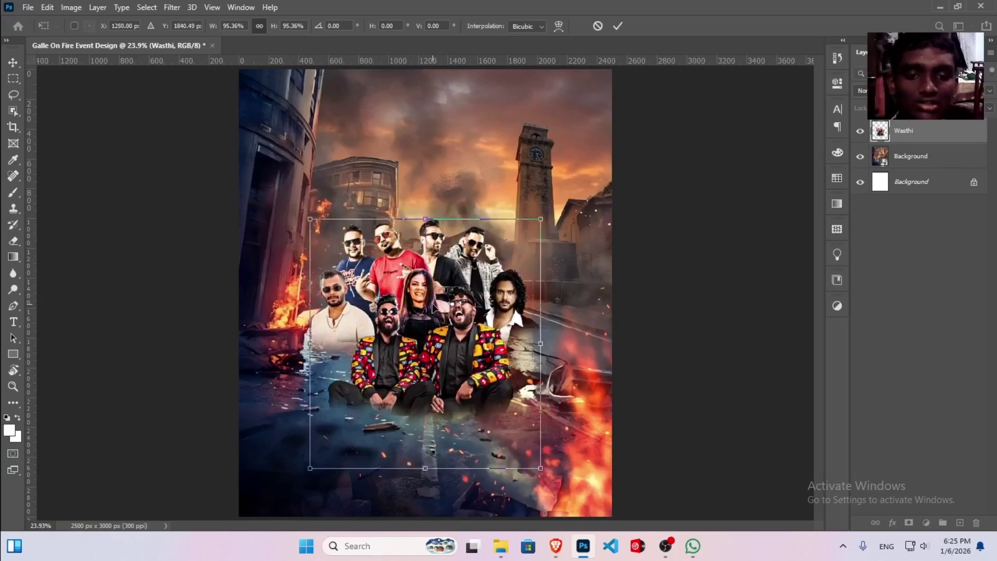
key(Return)
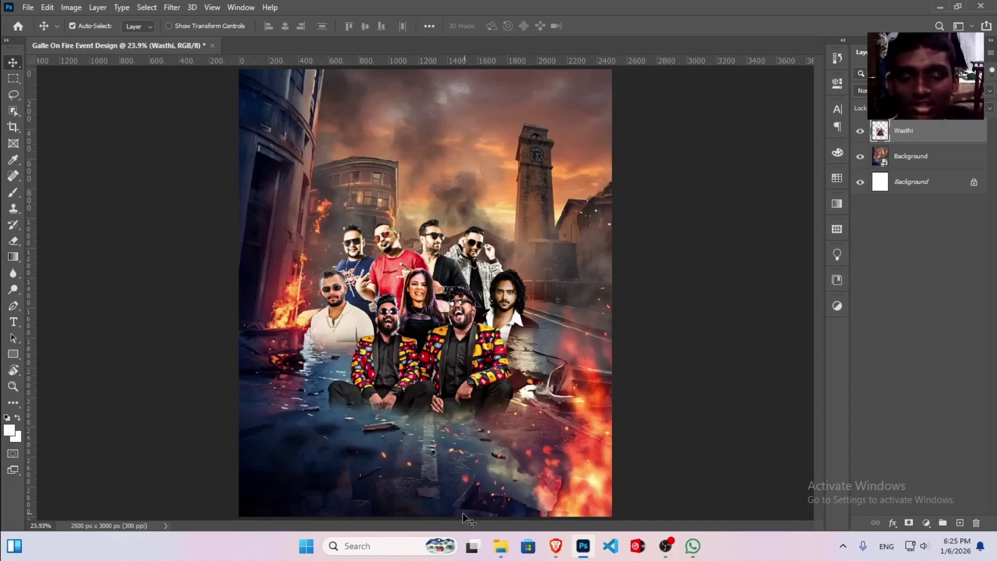
- Place the Truck image from the Assests folder into the poster and move its layer below the Wasthi layer
click(500, 546)
click(546, 255)
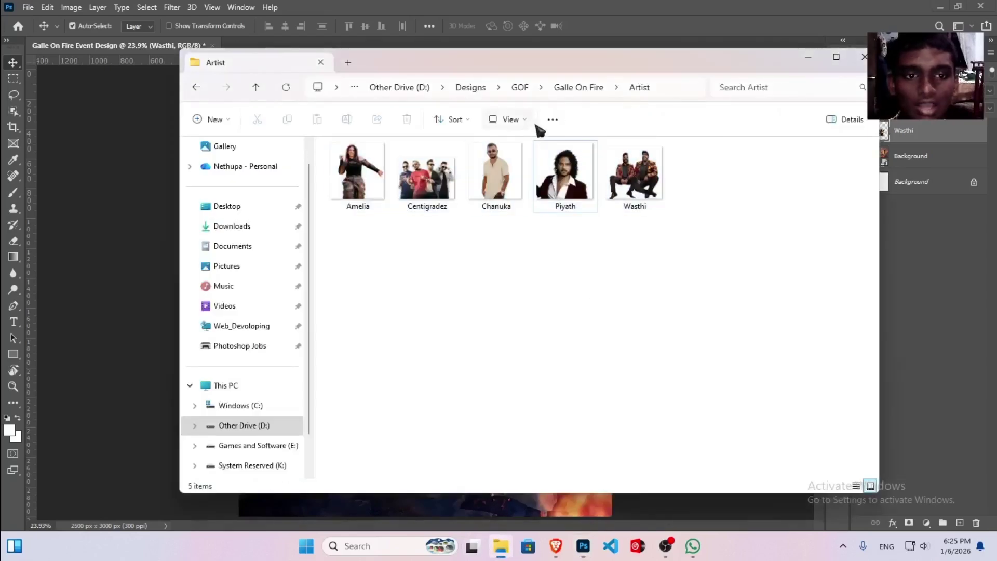
click(576, 92)
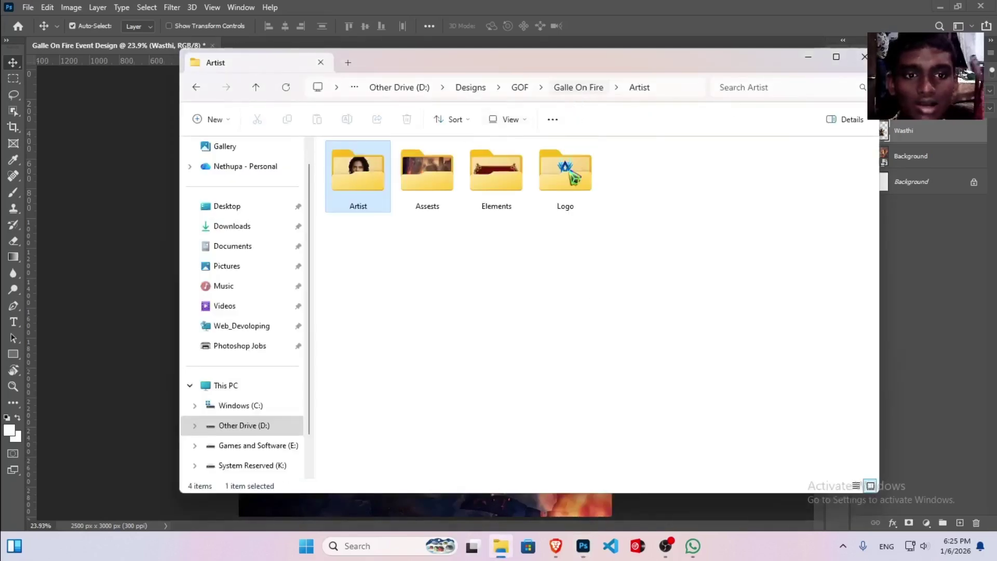
double_click(449, 181)
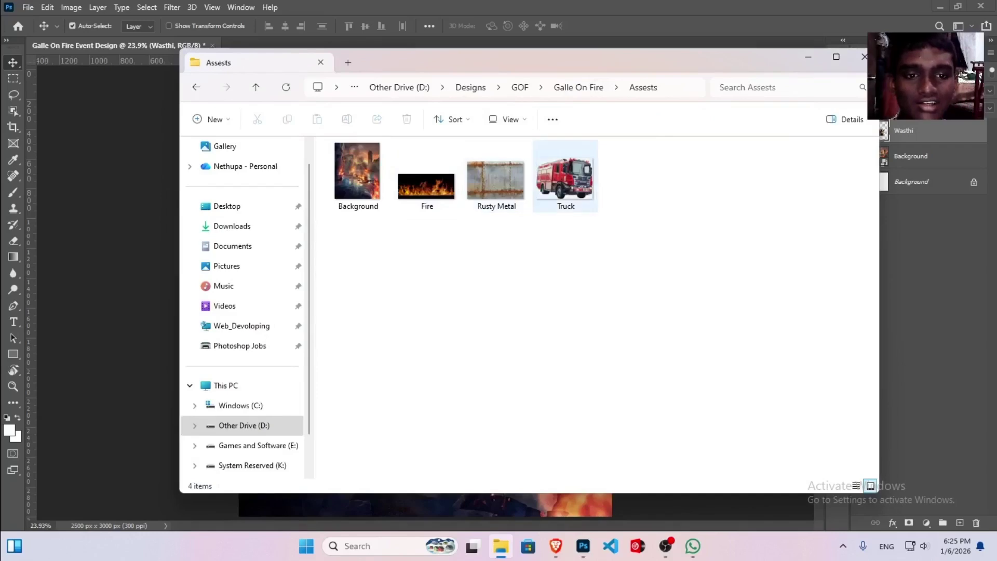
click(575, 88)
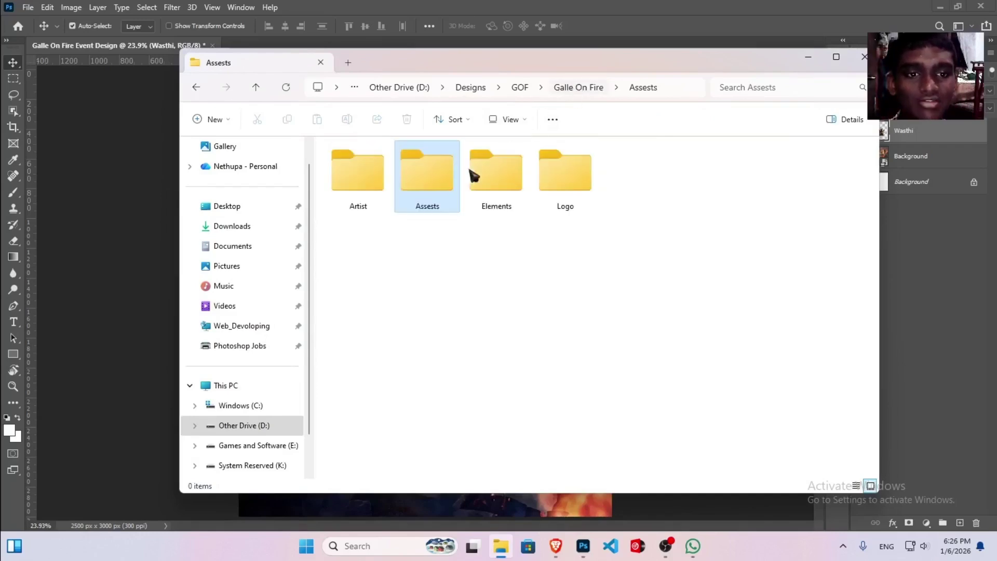
double_click(437, 183)
click(562, 165)
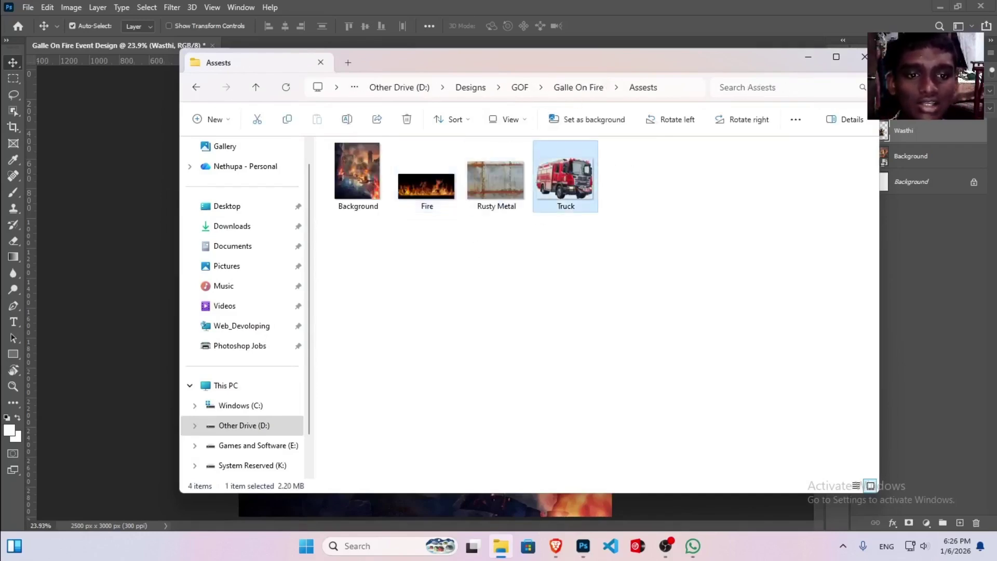
drag(566, 176, 138, 314)
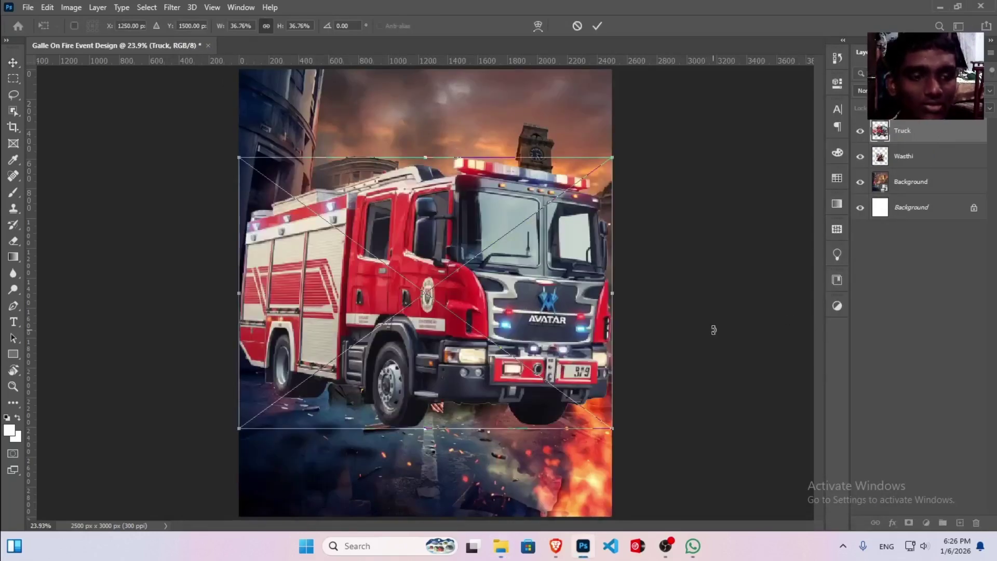
key(Return)
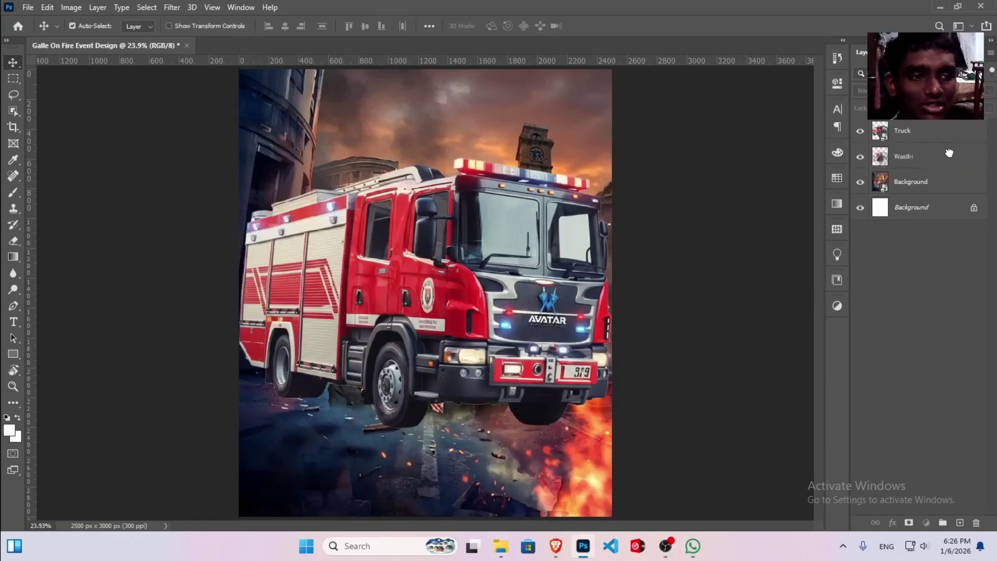
drag(945, 156, 940, 180)
- Scale the truck to about 28.5%, rotate it 2.3°, and position it behind the artists, running past the poster's right edge
key(ctrl+t)
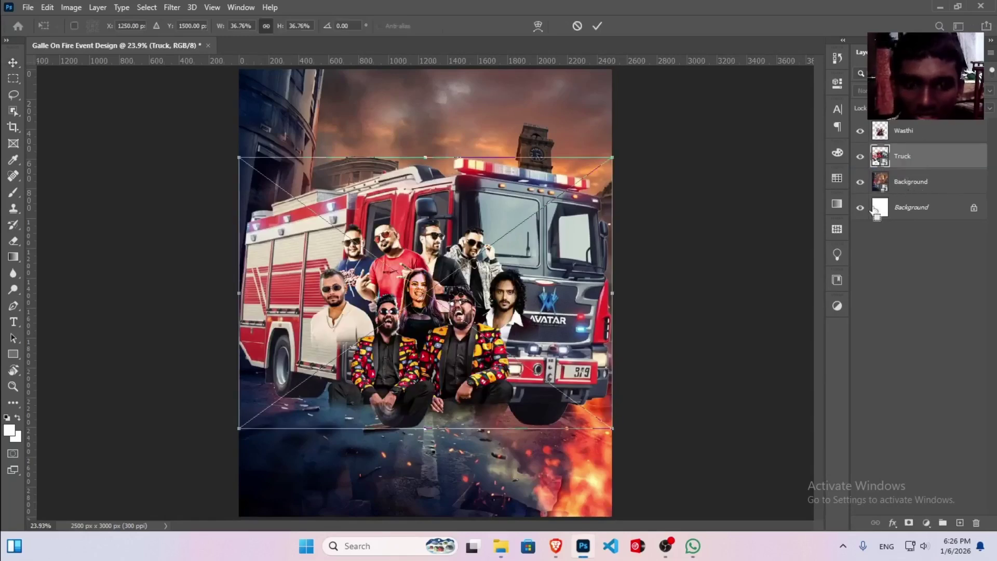
drag(235, 294, 413, 294)
drag(520, 290, 494, 262)
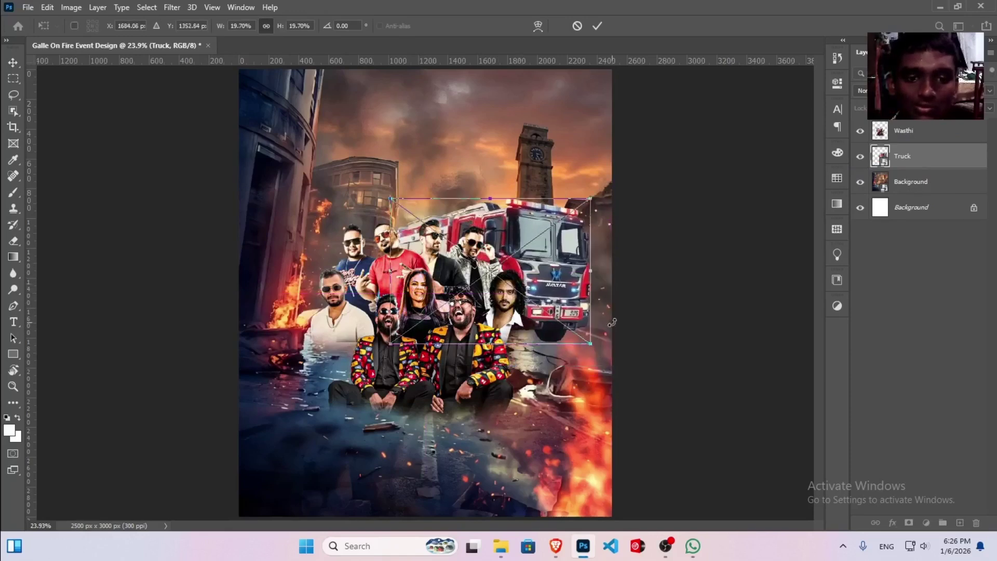
drag(628, 348, 621, 351)
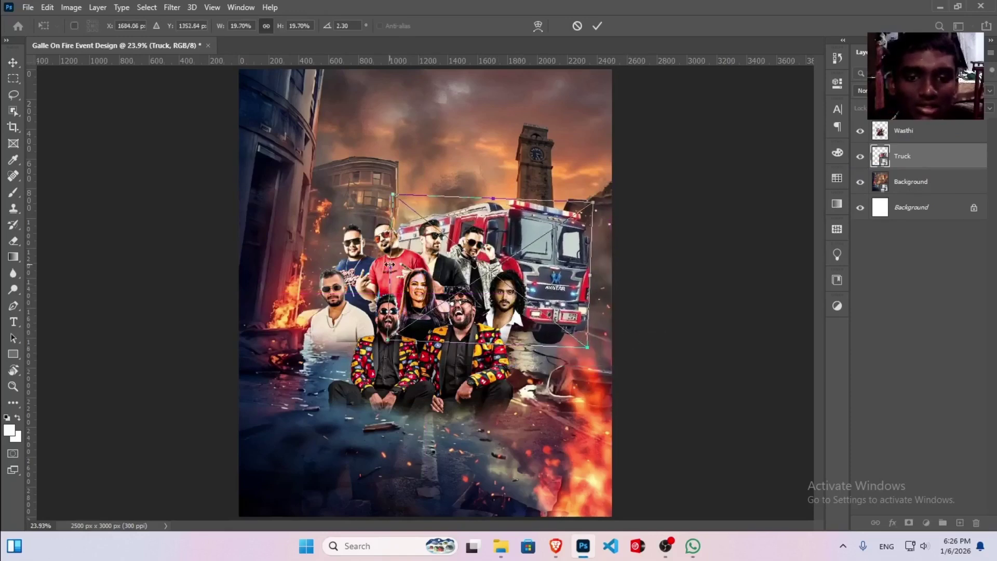
drag(389, 265, 365, 264)
mouse_move(499, 281)
mouse_down()
mouse_move(512, 284)
mouse_move(495, 291)
mouse_up()
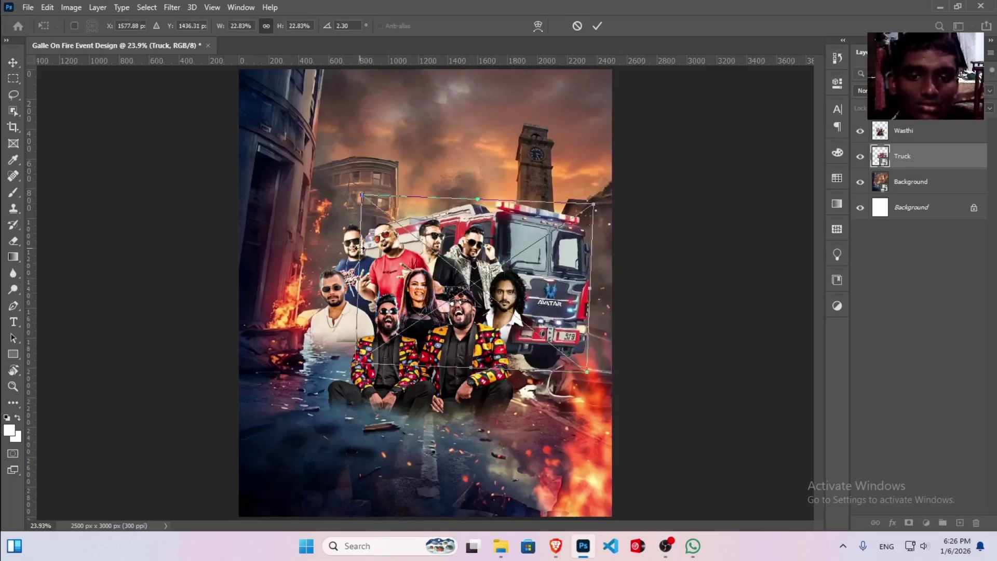
drag(524, 343, 523, 338)
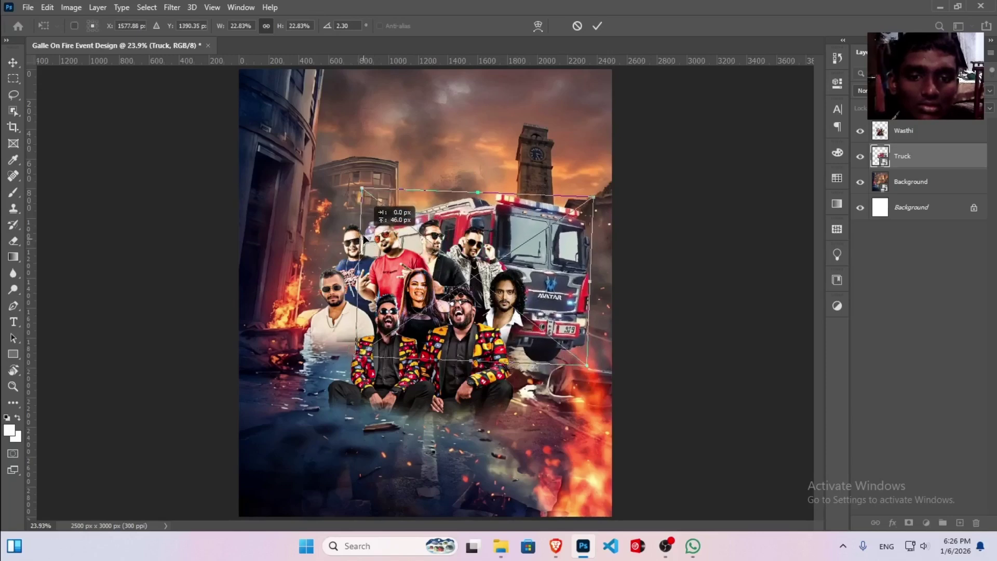
drag(587, 365, 595, 378)
drag(600, 288, 637, 294)
key(Return)
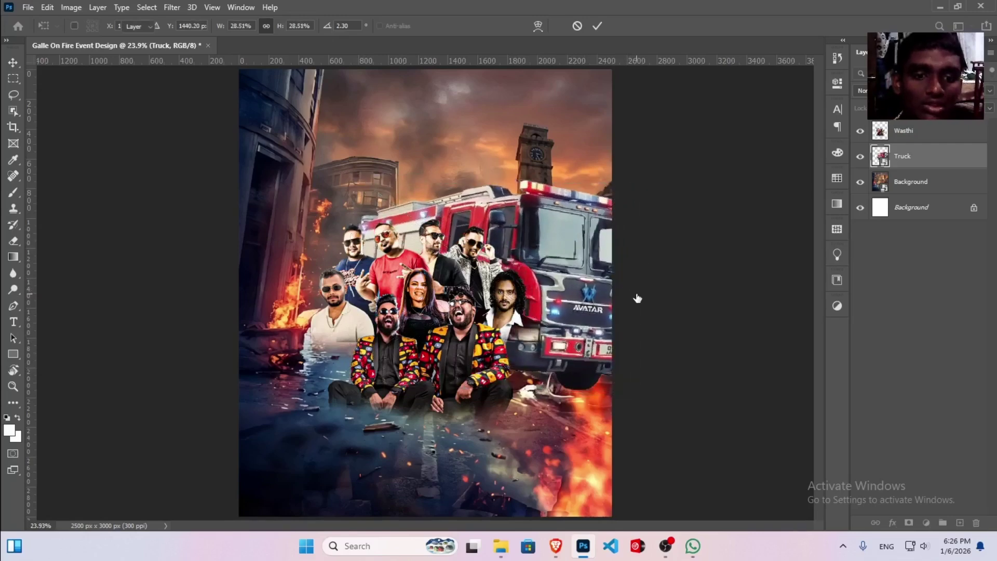
- Nudge the truck down and back up in large steps until it sits slightly higher behind the artists
key(shift+Down)
key(shift+Down)
key(shift+Down)
key(shift+Down)
key(shift+Down)
key(shift+Down)
key(shift+Down)
key(shift+Down)
key(shift+Down)
key(shift+Down)
key(shift+Down)
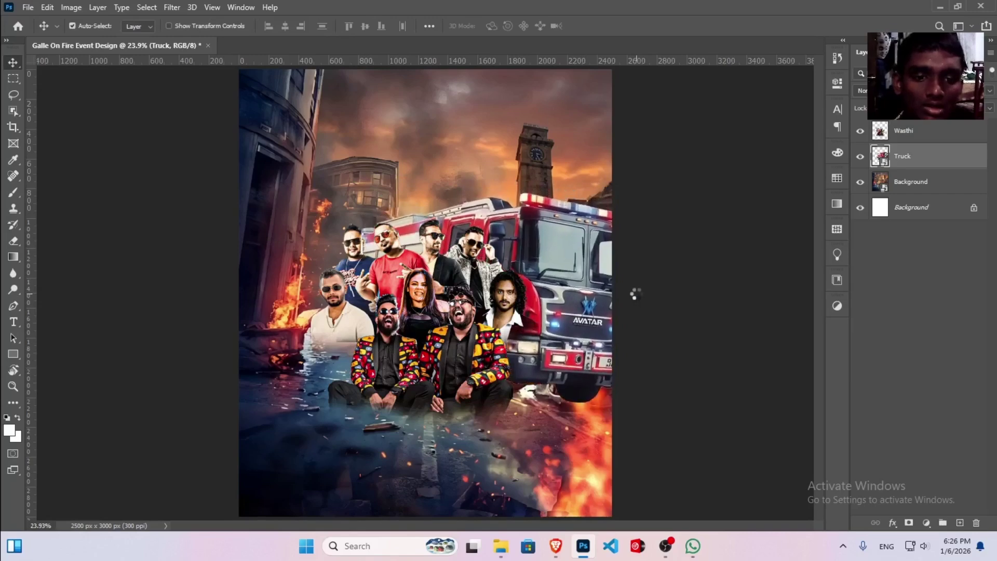
key(shift+Up)
key(shift+Up)
key(shift+Up)
key(shift+Up)
key(shift+Up)
key(shift+Up)
key(shift+Up)
key(shift+Up)
key(shift+Up)
key(shift+Up)
key(shift+Up)
key(shift+Up)
key(shift+Up)
key(shift+Up)
key(shift+Up)
key(shift+Up)
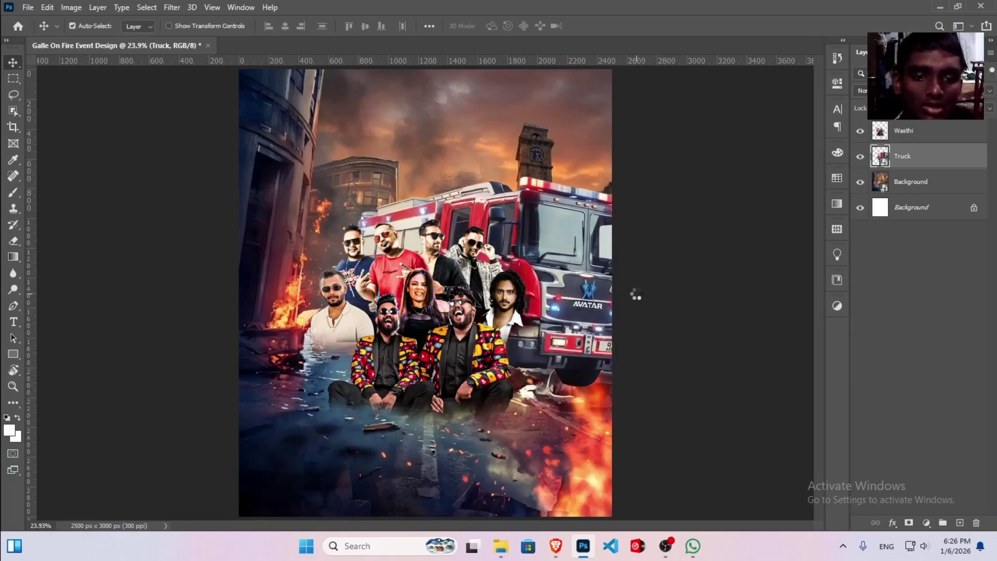
- Fine-tune the truck's position behind the artists, ending slightly higher and further right
key(shift+Up)
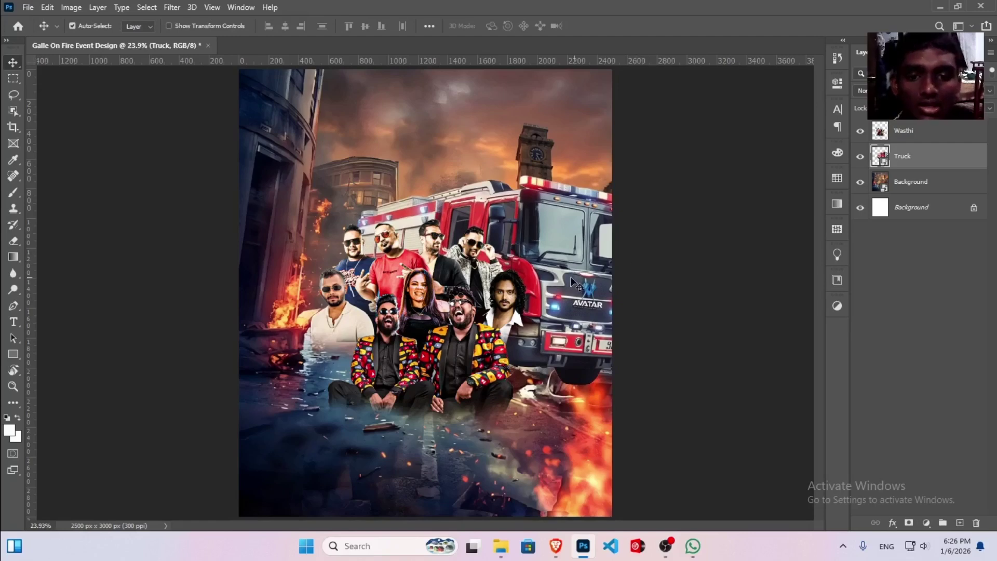
drag(571, 276, 570, 297)
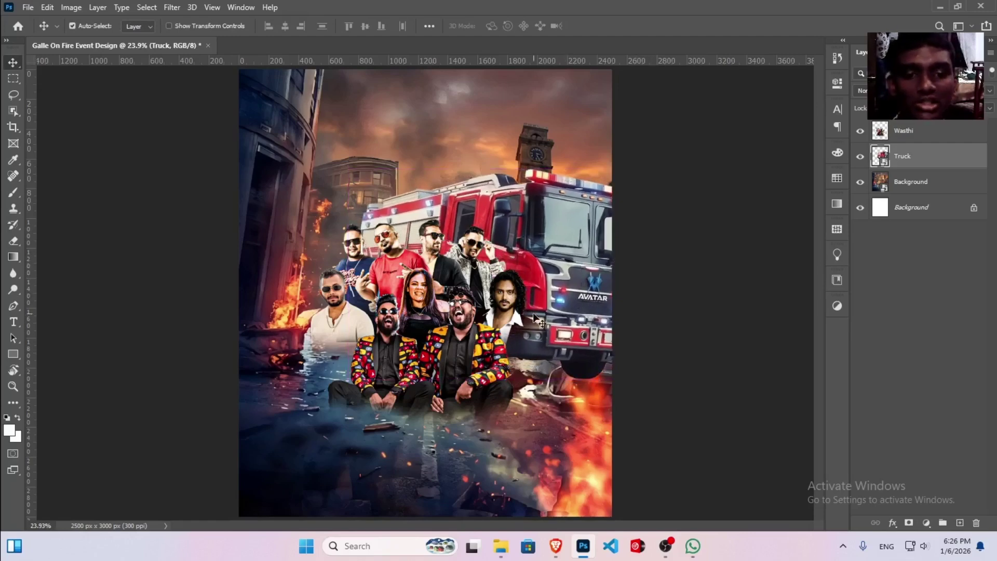
key(shift+Down)
key(shift+Down)
key(shift+Down)
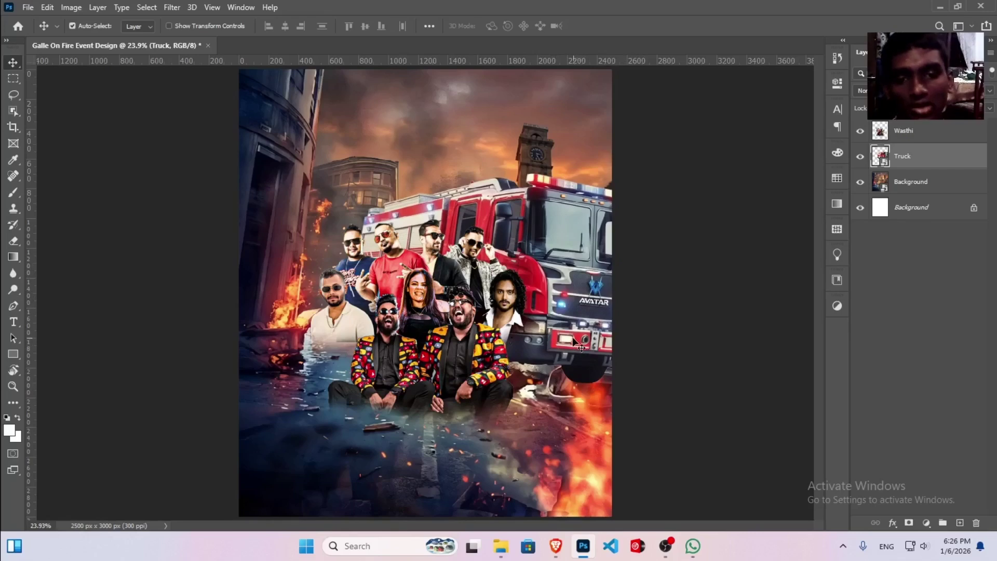
drag(574, 338, 573, 337)
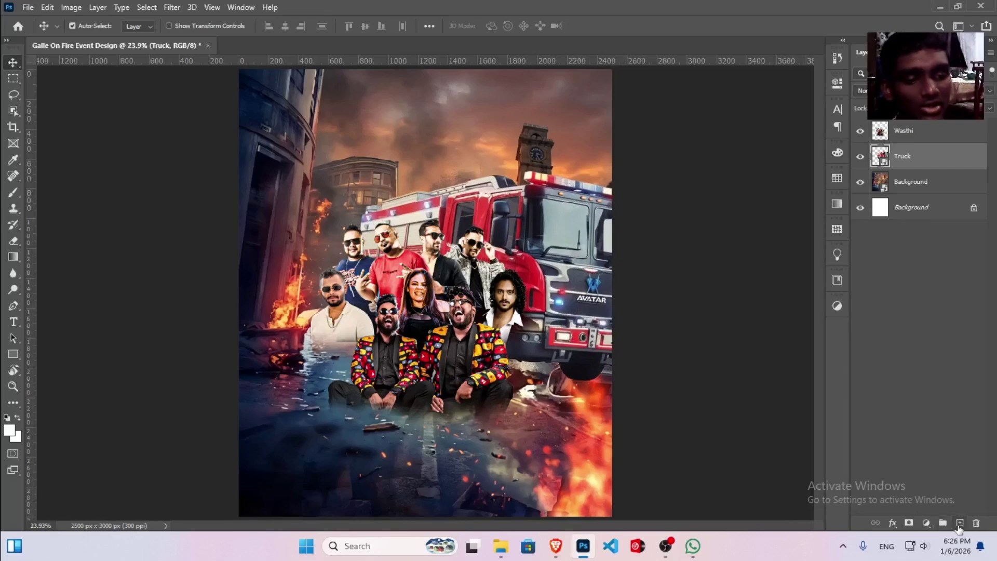
- Add a new layer above the Truck layer and brush soft black (000000) at size 400 over the truck's lower part
click(960, 523)
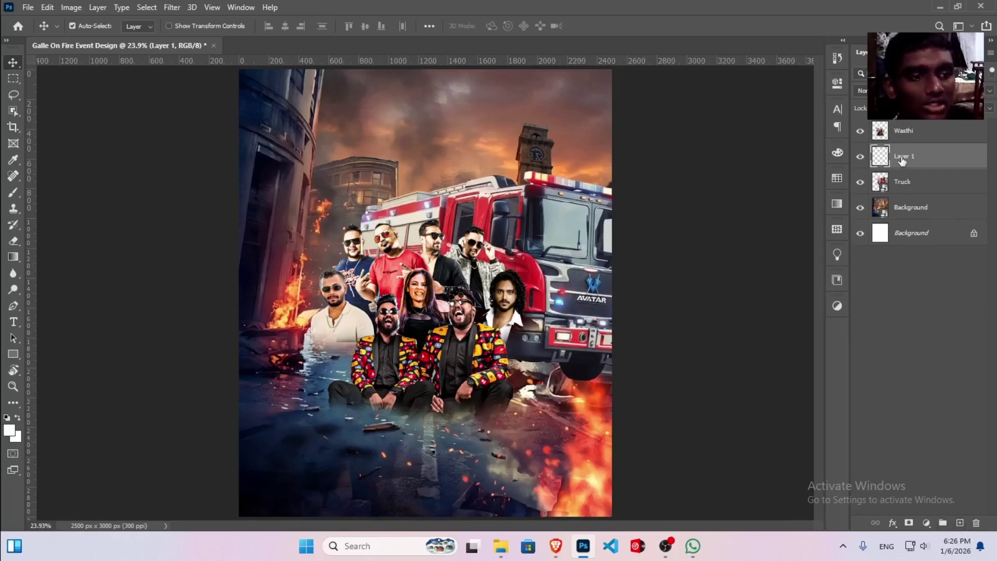
key(b)
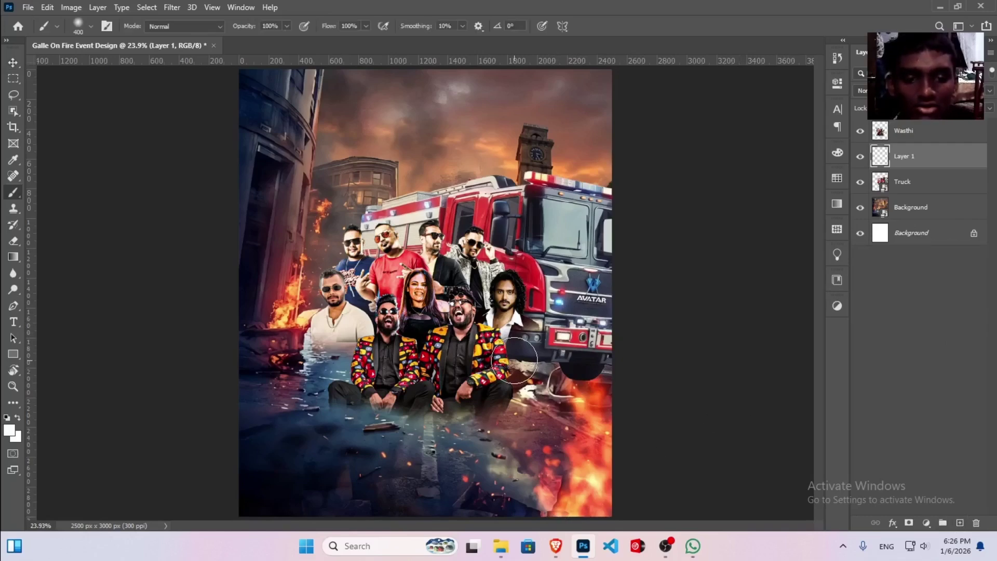
click(9, 430)
text(000000)
click(805, 105)
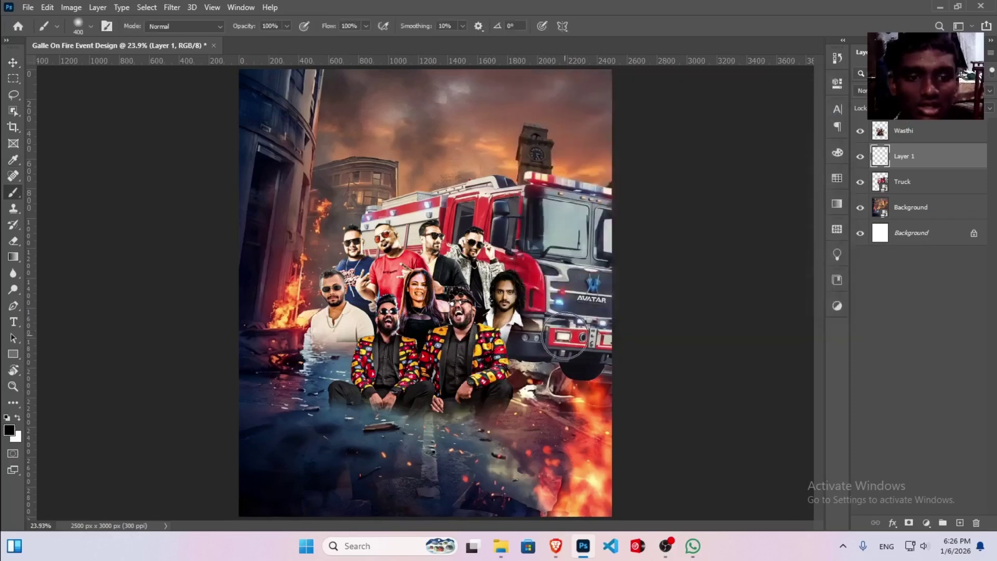
mouse_move(565, 336)
mouse_down()
mouse_move(513, 354)
mouse_move(559, 361)
mouse_up()
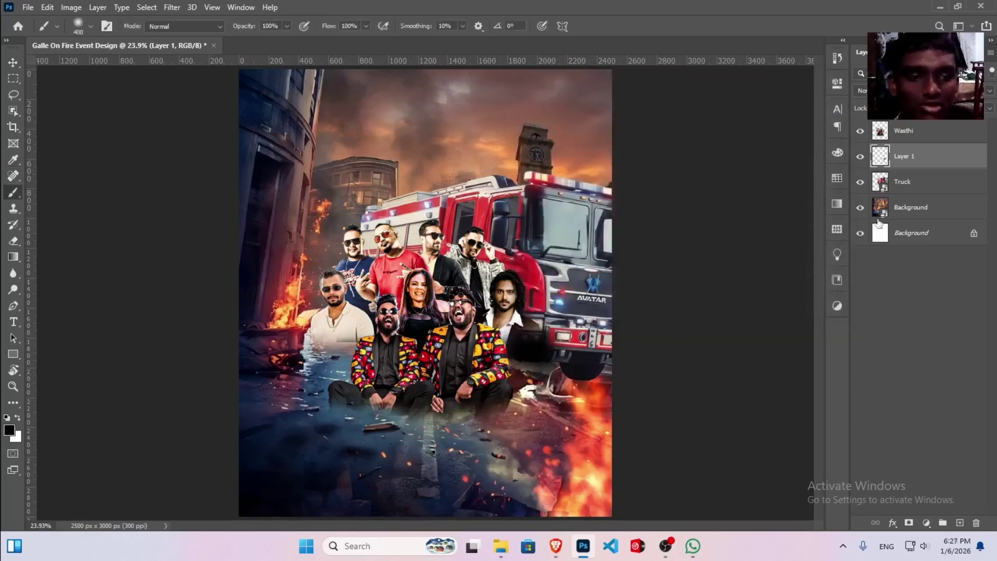
- Move the painted layer below the Truck layer and brush a black shadow on the ground beneath the truck
drag(937, 163, 935, 190)
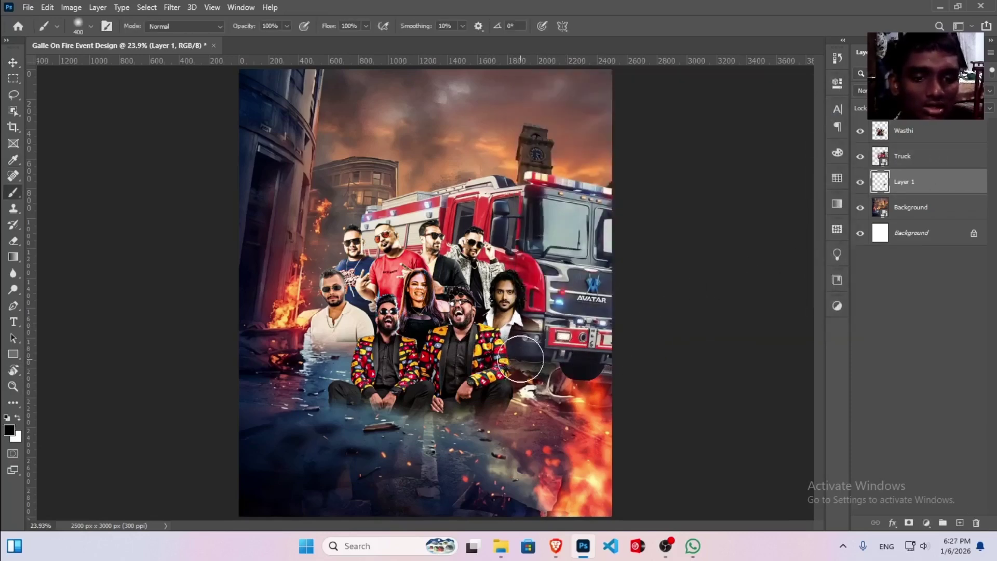
mouse_move(552, 360)
mouse_down()
mouse_move(598, 368)
mouse_move(584, 373)
mouse_move(661, 357)
mouse_move(599, 388)
mouse_move(527, 385)
mouse_up()
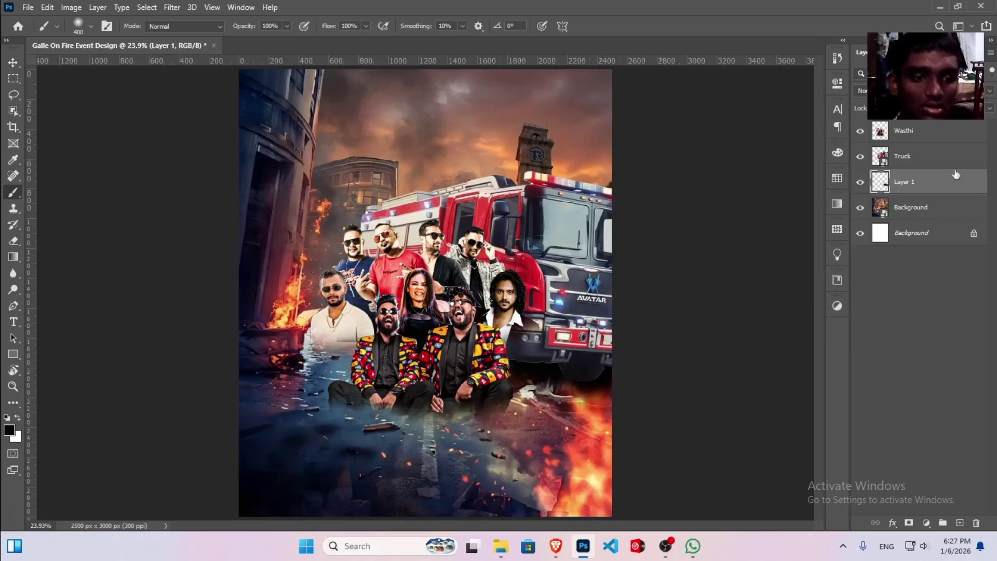
key(ctrl+z)
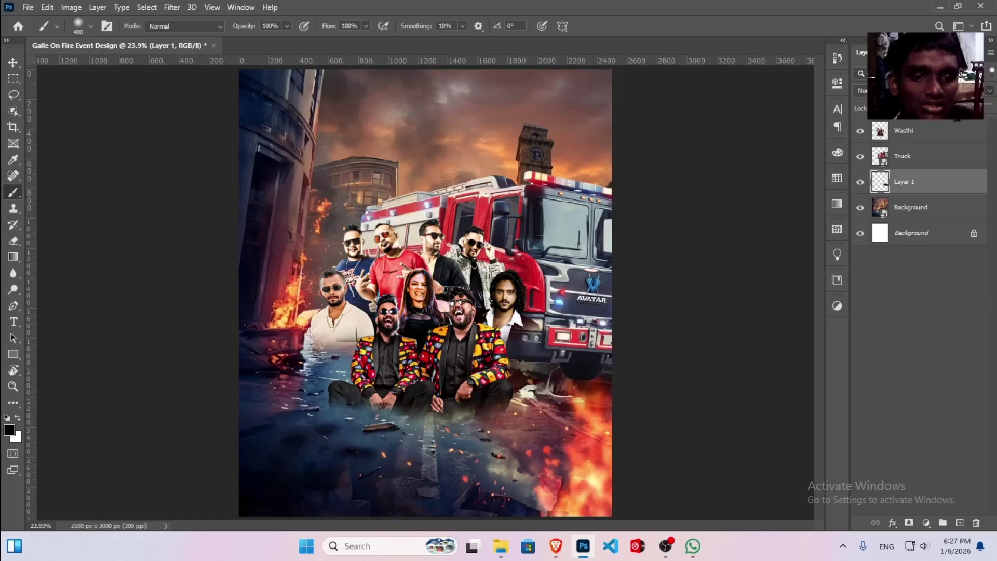
key(ctrl+shift+z)
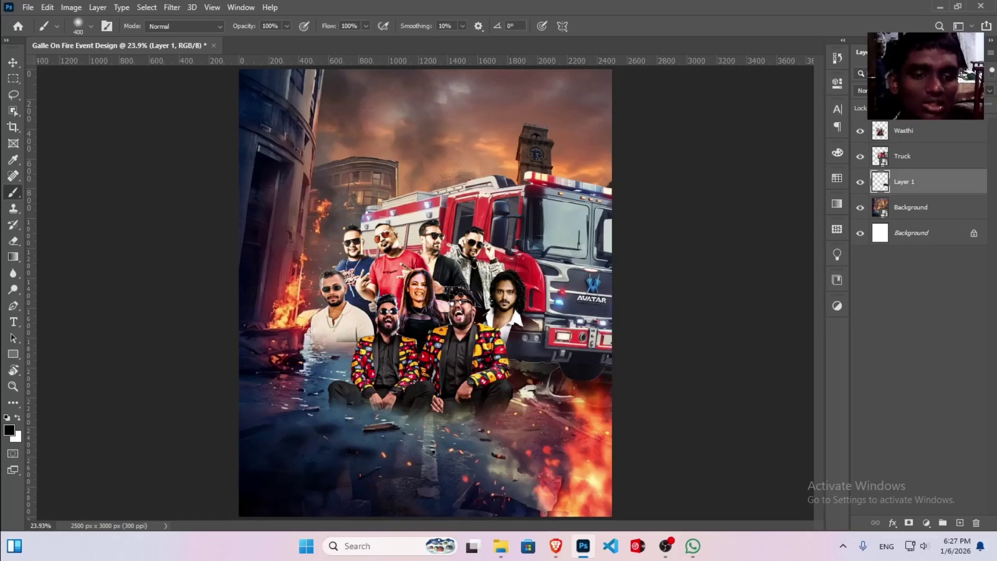
click(935, 359)
key(v)
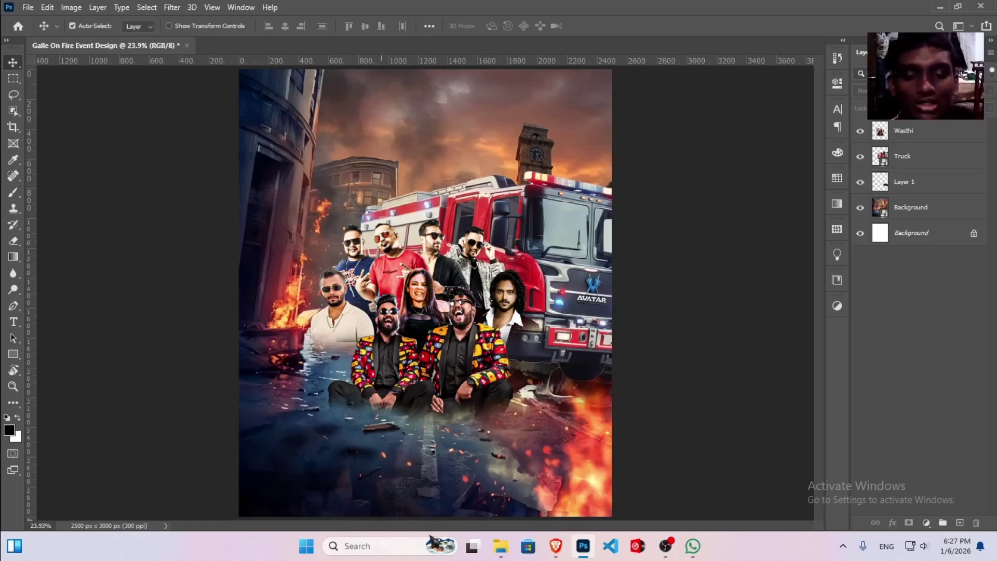
- Place the Galle On Fire Logo image from the Logo folder into the poster
click(500, 546)
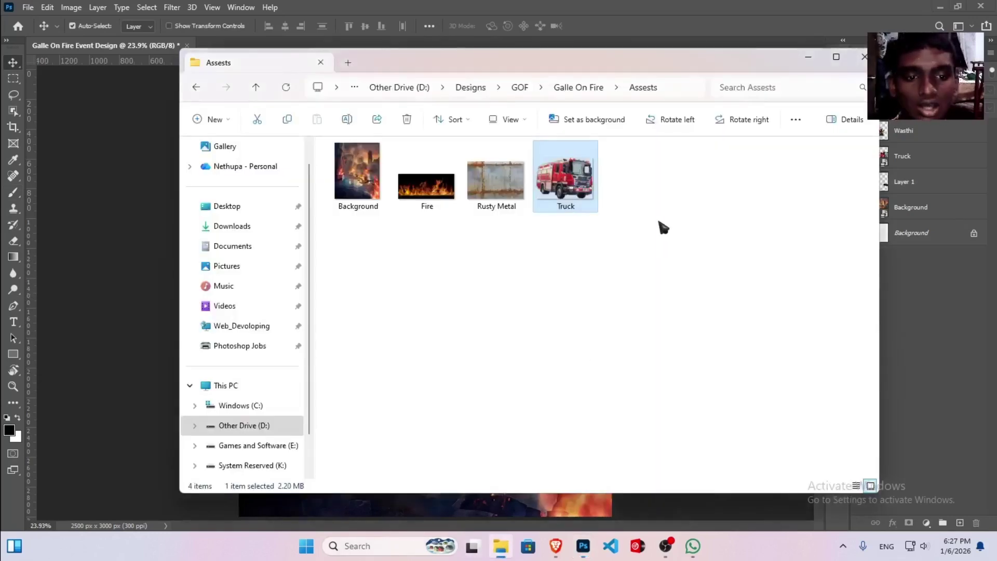
click(560, 88)
click(571, 197)
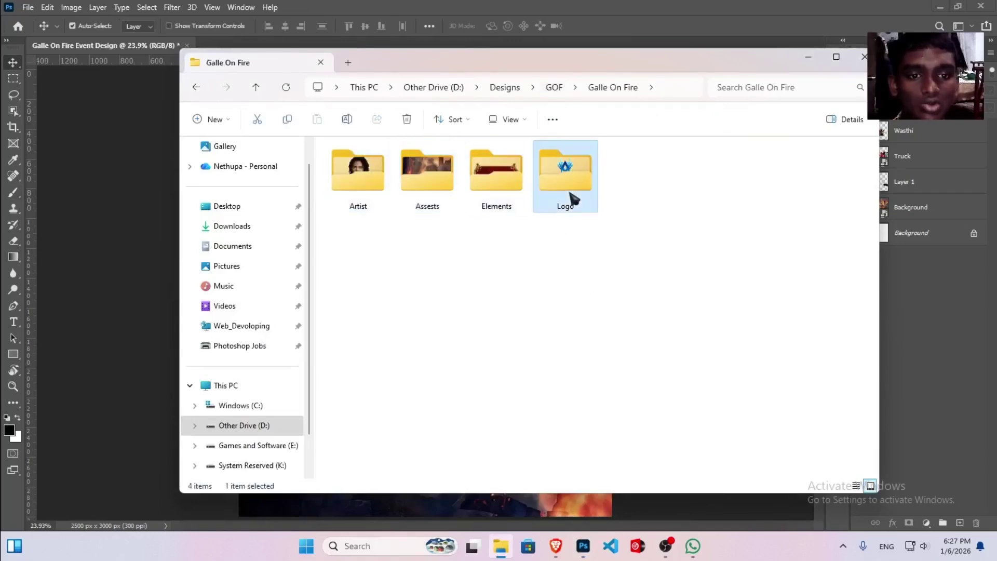
double_click(571, 198)
drag(568, 73, 680, 93)
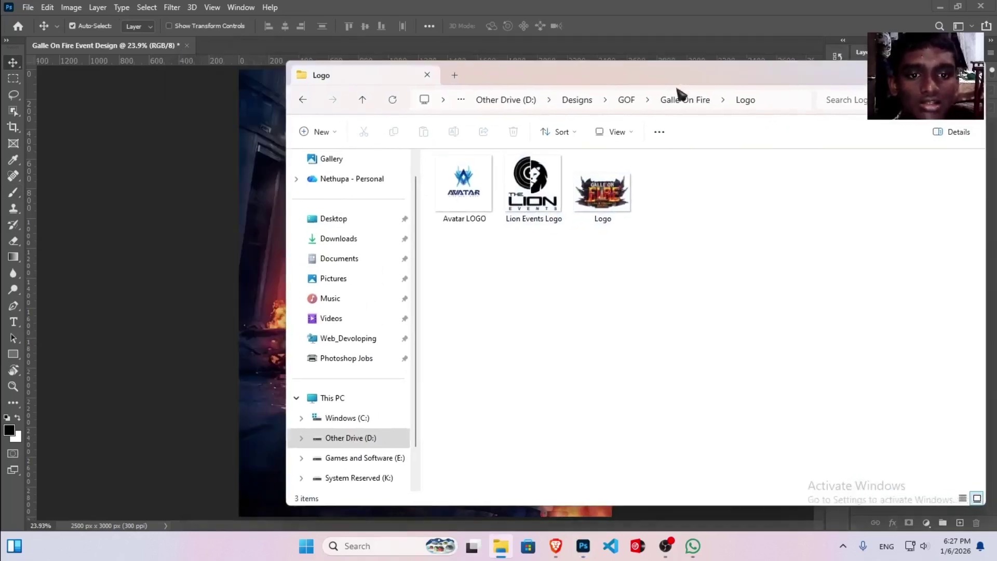
click(602, 190)
drag(602, 190, 221, 273)
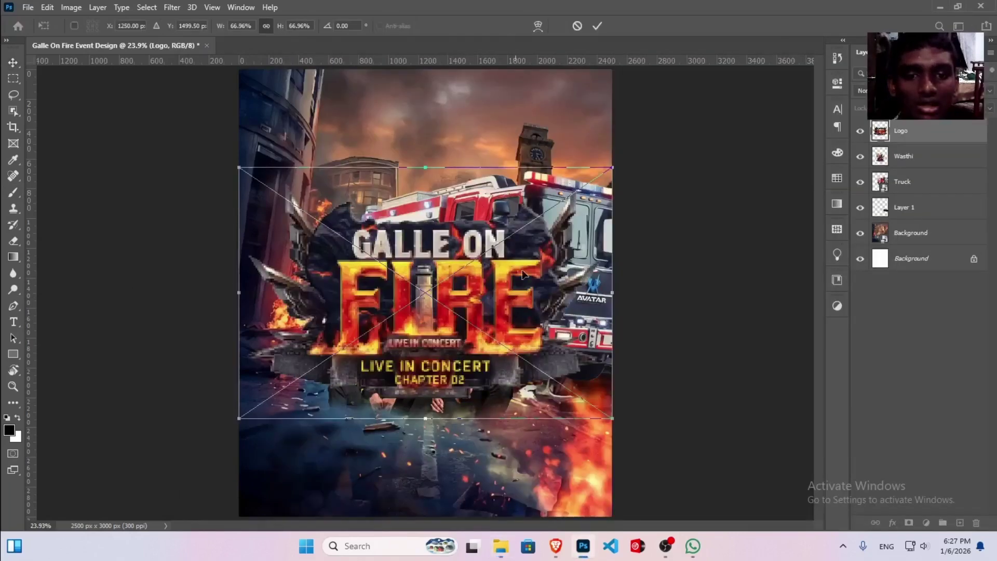
- Scale the Galle On Fire logo down and position it horizontally centred in the sky above the truck
drag(612, 293, 542, 292)
drag(425, 307, 426, 188)
drag(541, 152, 444, 180)
key(Return)
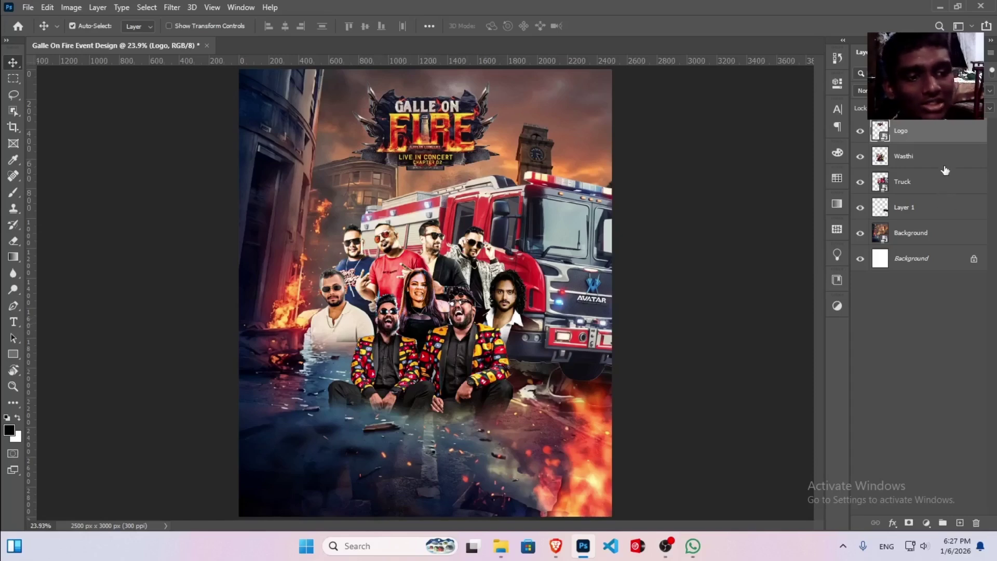
- Unlock the white base layer, group it with the Background image layer, and name the group Background
click(934, 208)
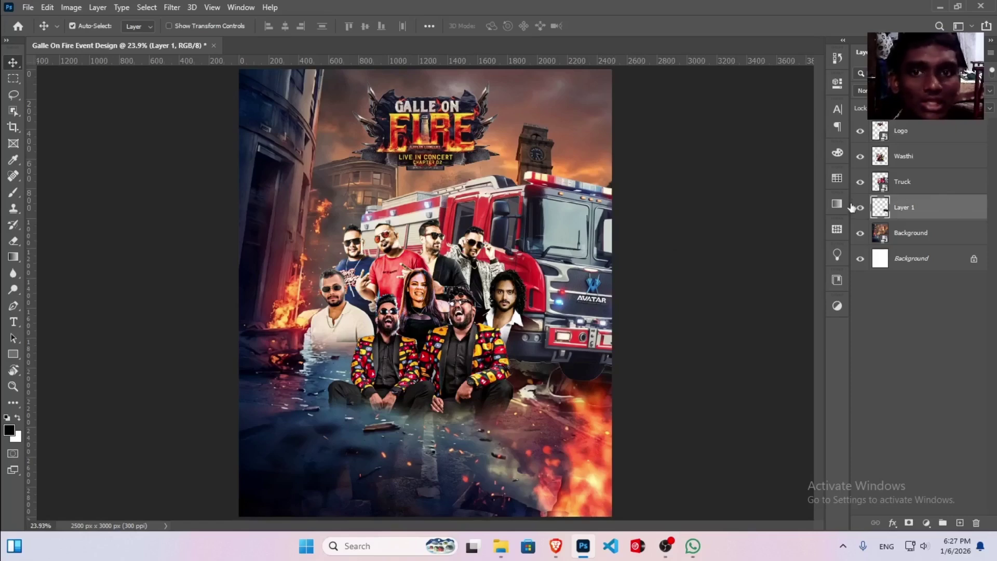
click(975, 259)
click(951, 235)
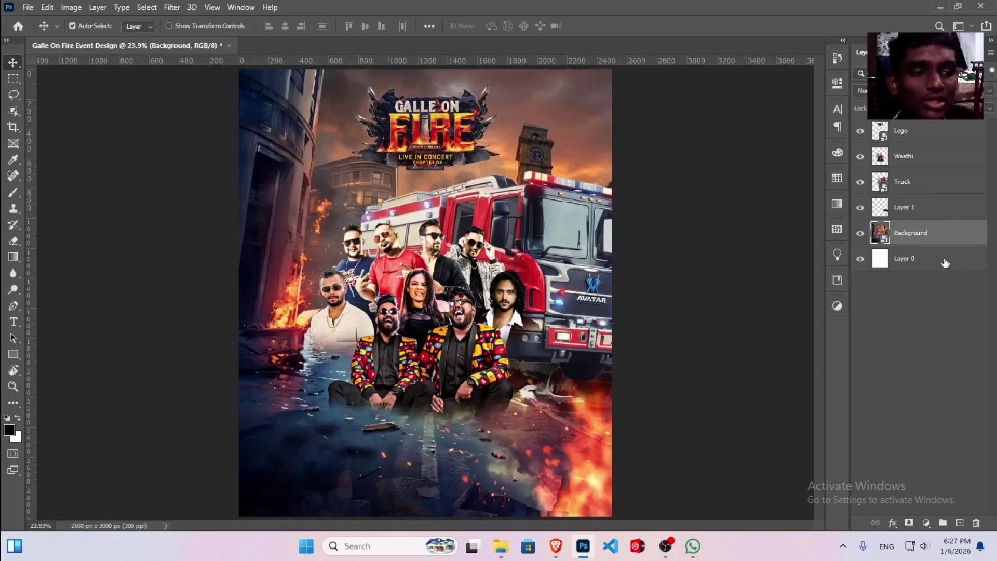
shift+click(945, 263)
key(ctrl+g)
double_click(907, 229)
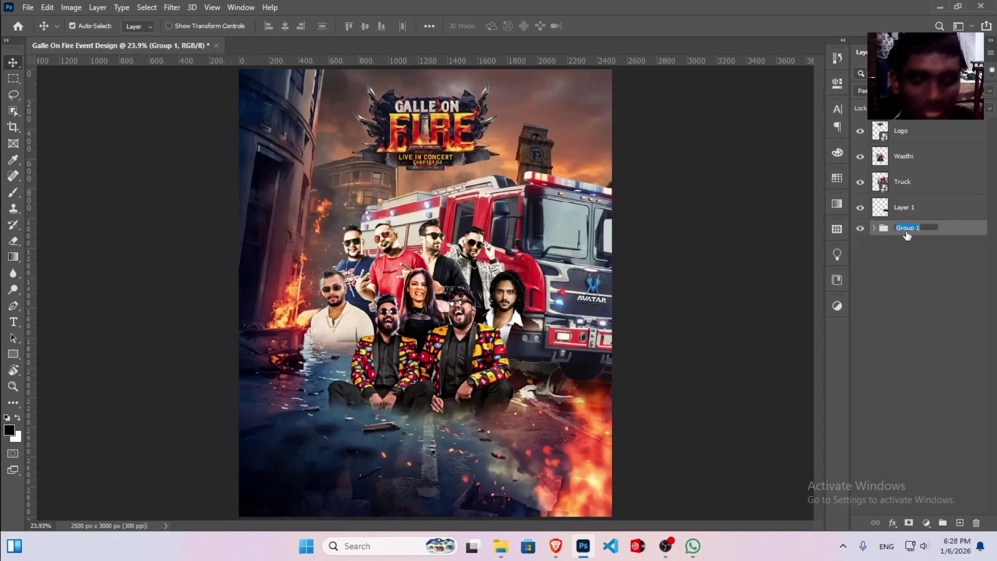
text(Background)
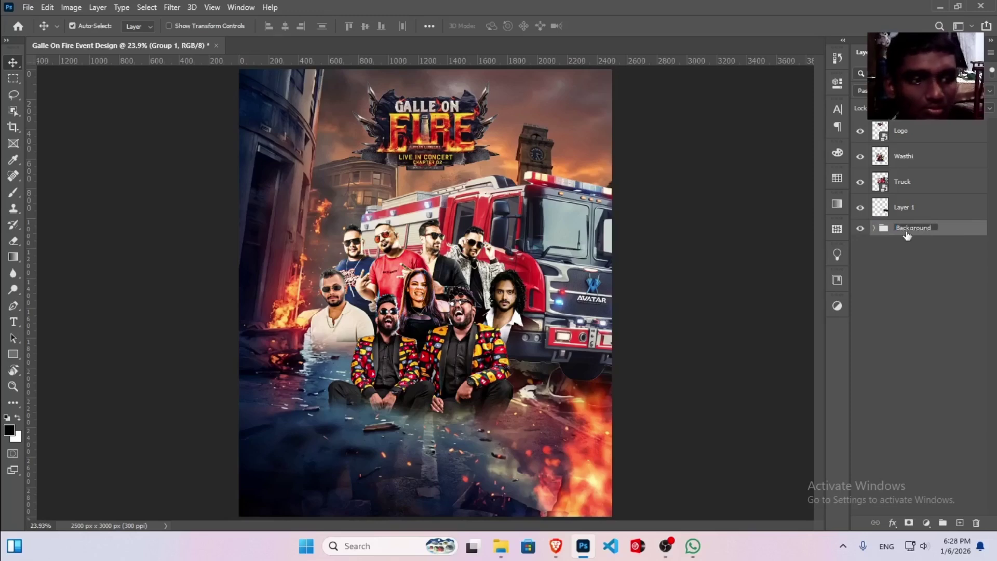
key(Return)
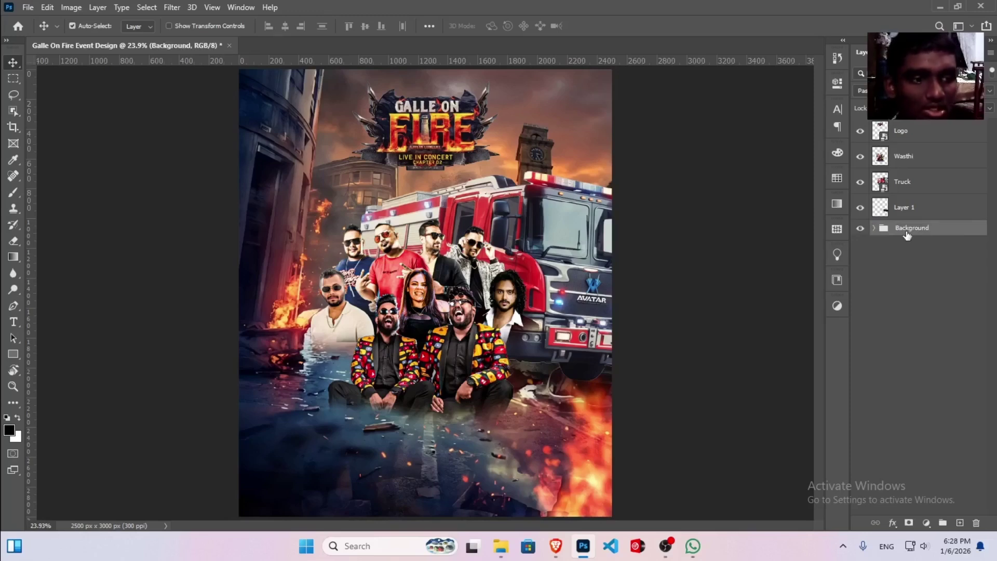
- Group the Truck layer with its shadow layer, Layer 1, and name the group Truck
click(942, 209)
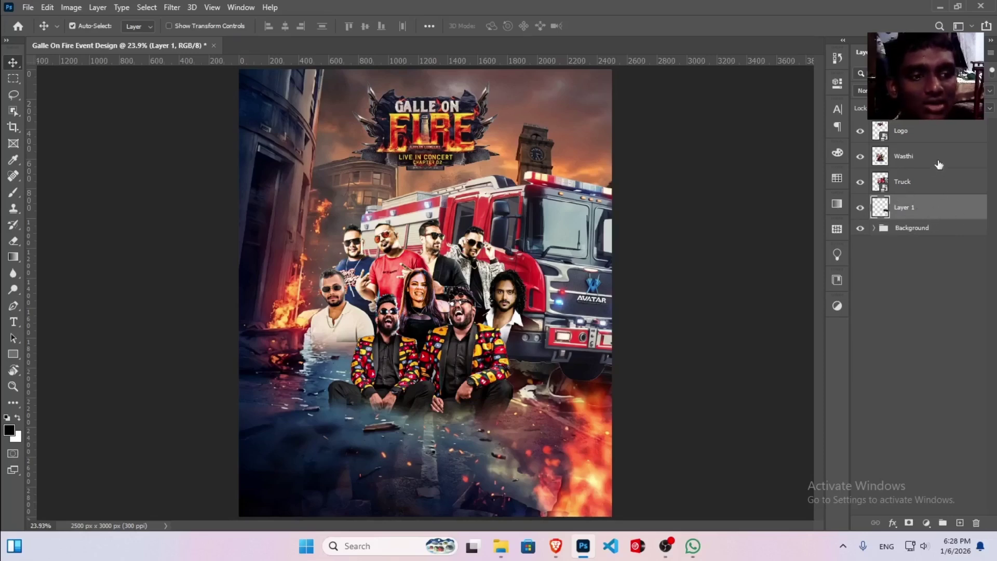
shift+click(941, 187)
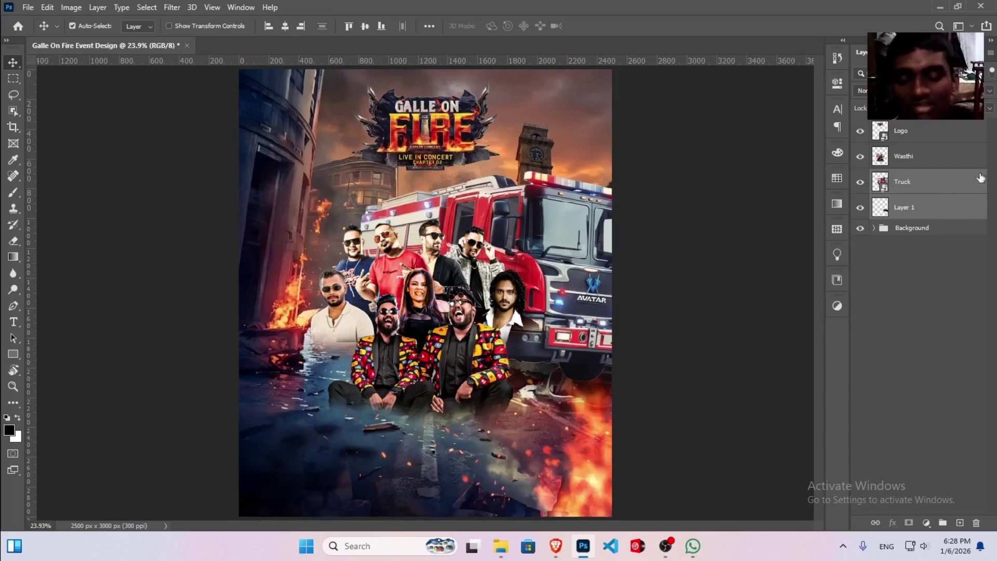
key(ctrl+g)
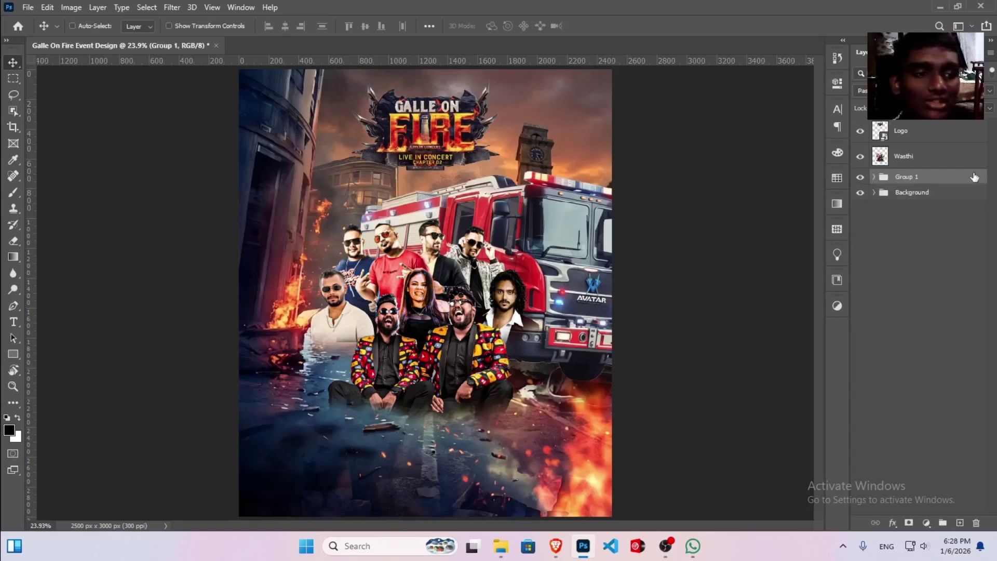
double_click(913, 178)
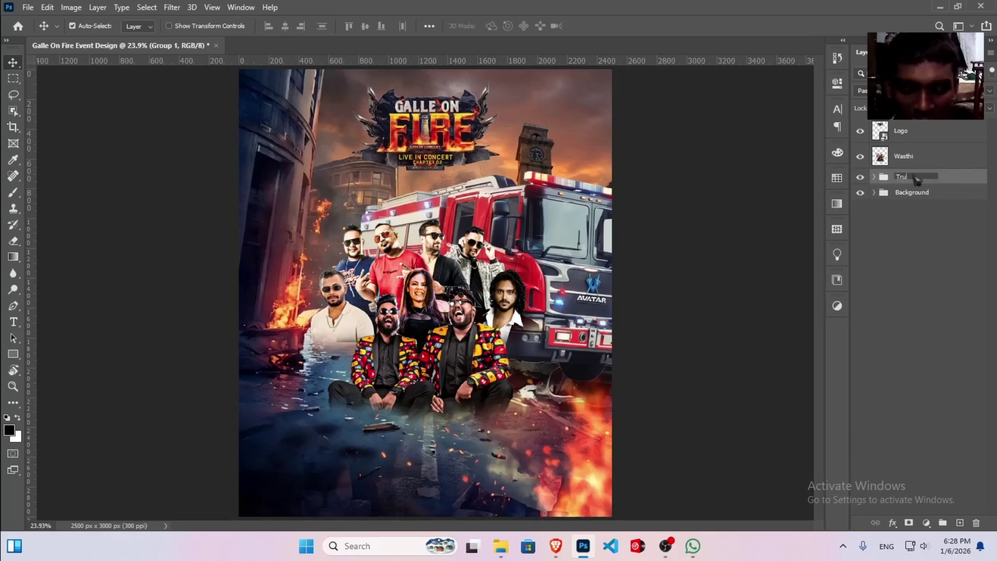
key(Return)
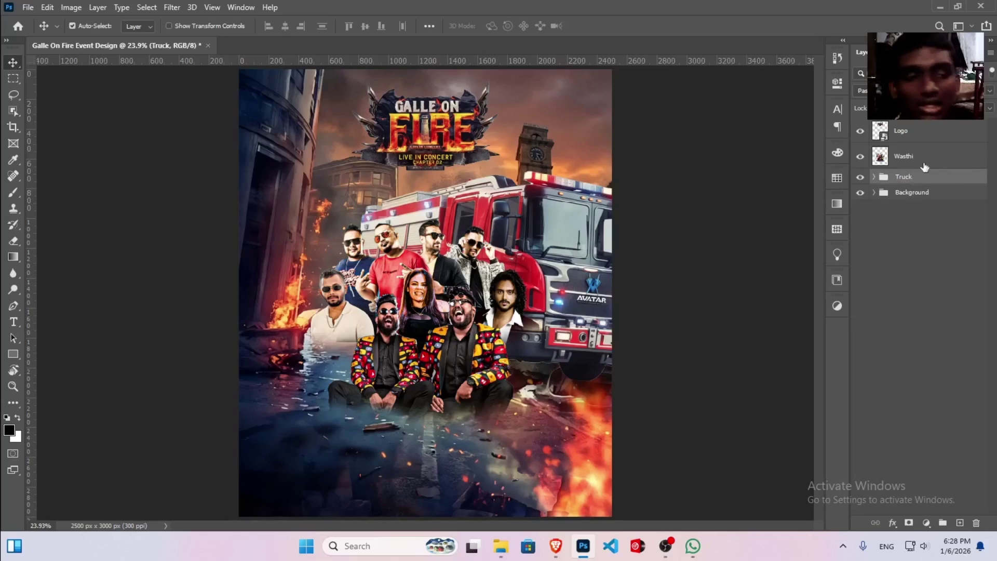
- Place the pngegg (216) gold-framed plate from the Elements folder directly above the Wasthi layer
click(929, 165)
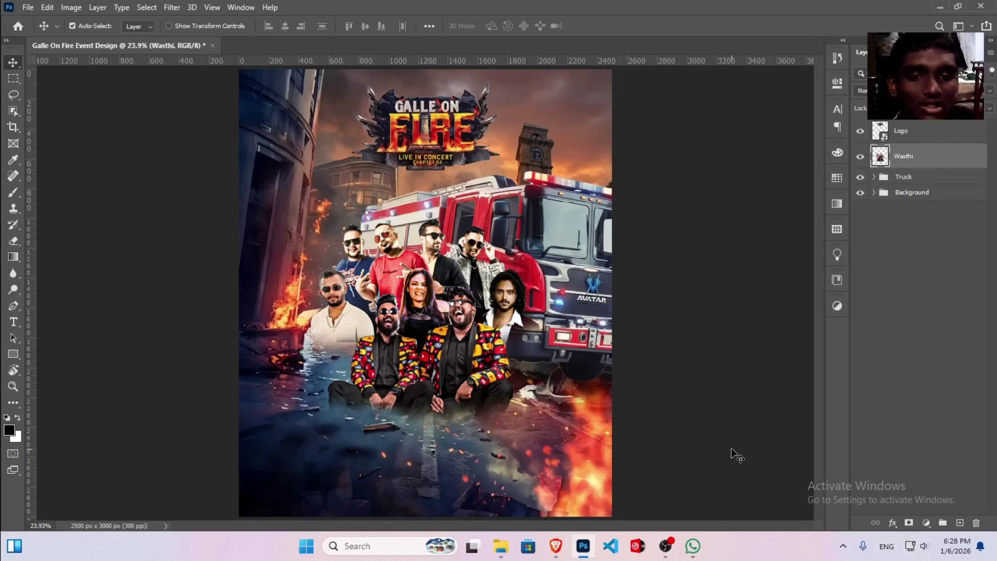
click(501, 545)
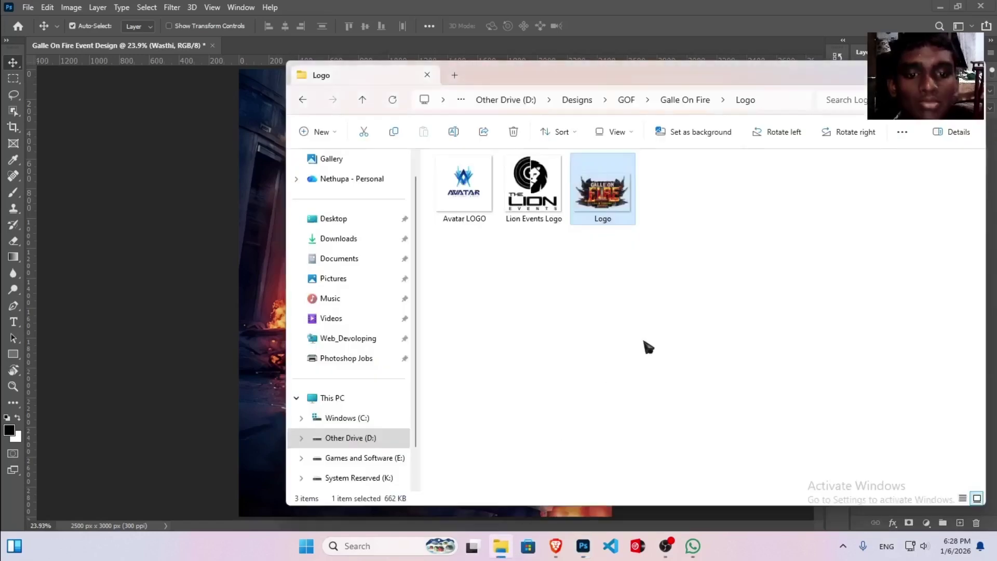
click(674, 99)
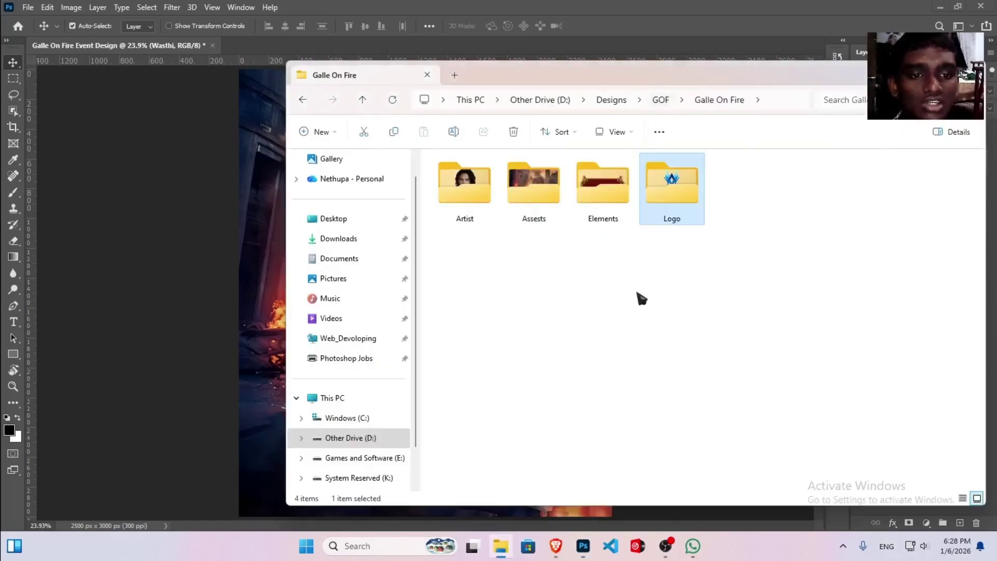
double_click(601, 191)
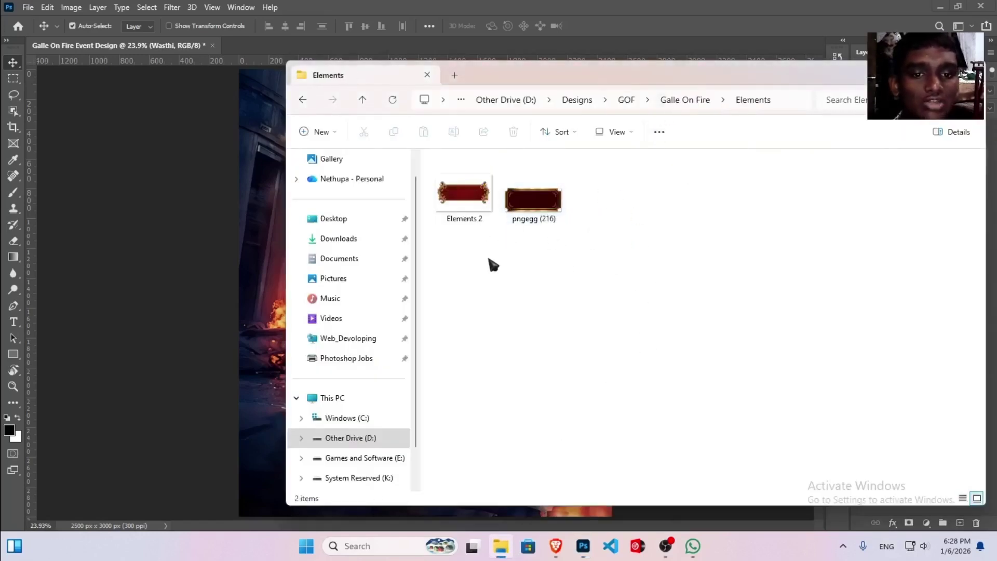
drag(457, 249, 285, 324)
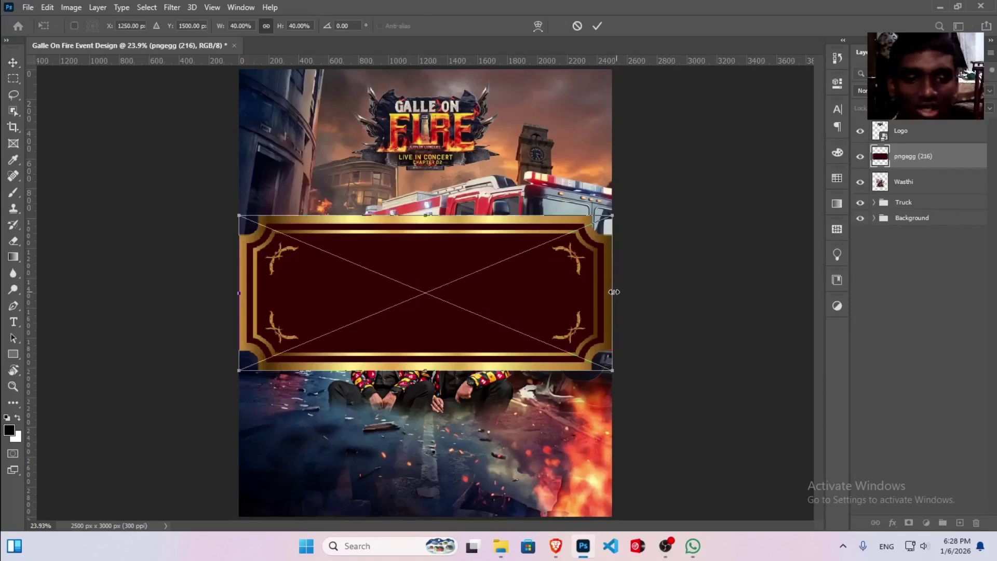
- Shrink the gold-framed plate to a small name-tag size and place it over the left seated artist's waist
drag(614, 292, 392, 382)
key(Return)
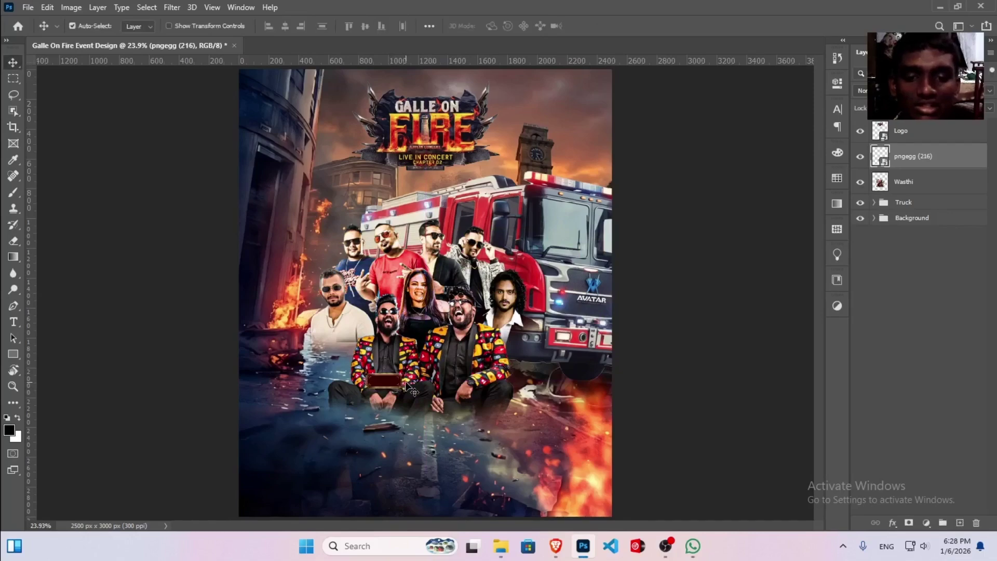
scroll(354, 381, up, 3)
scroll(473, 388, up, 2)
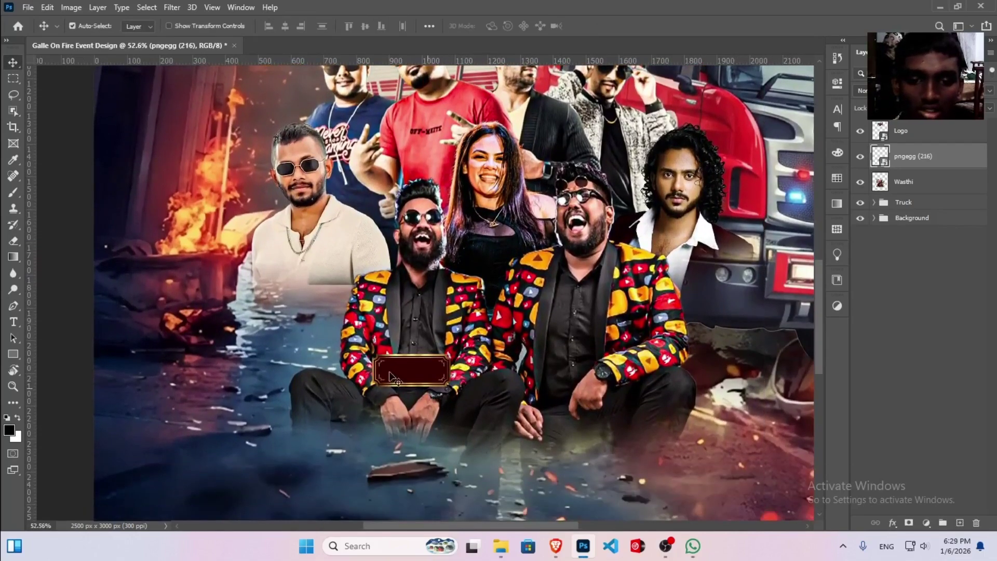
- Add the text "wasthi" over the gold-framed plate and colour it white
key(t)
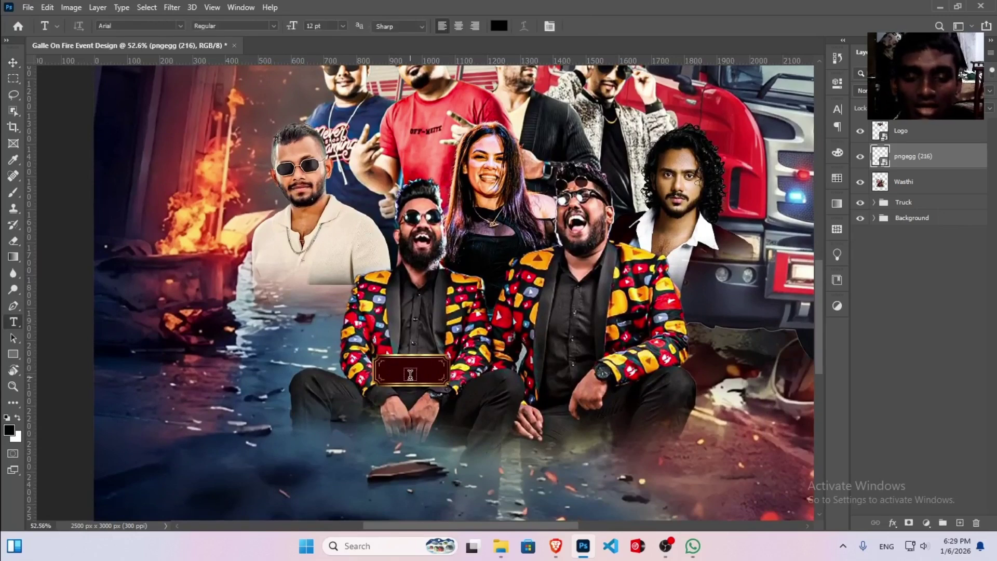
click(408, 357)
text(wasthi)
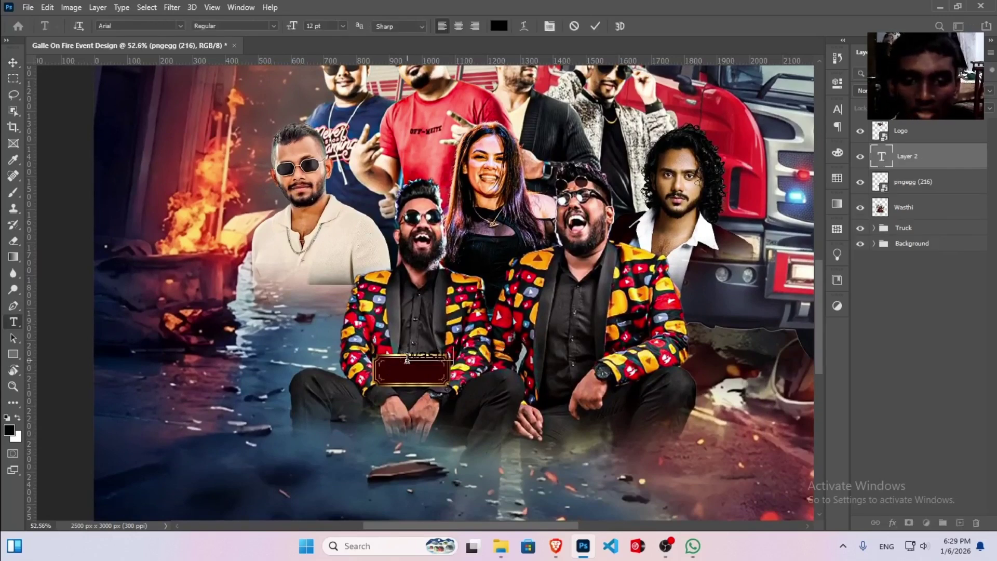
key(ctrl+a)
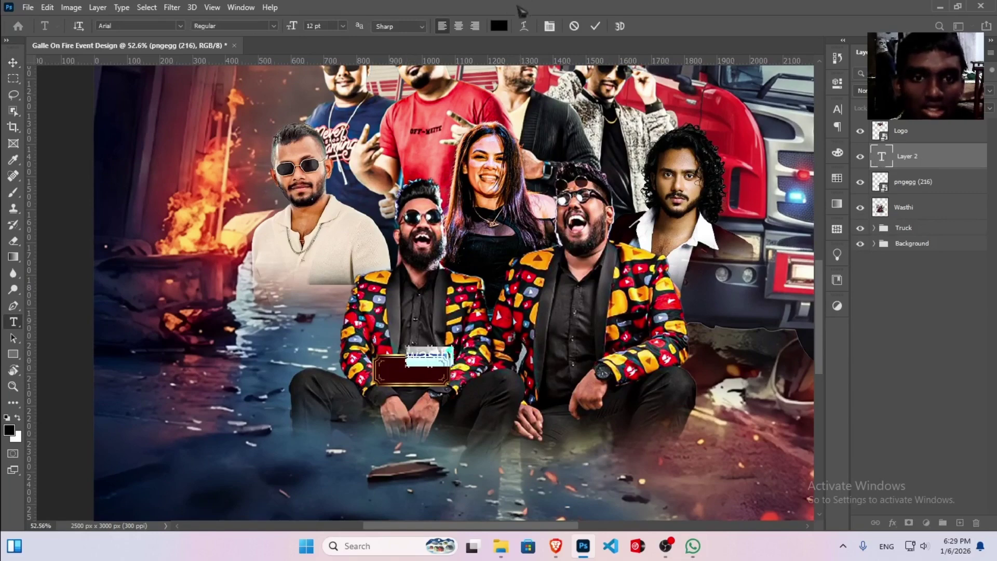
click(499, 26)
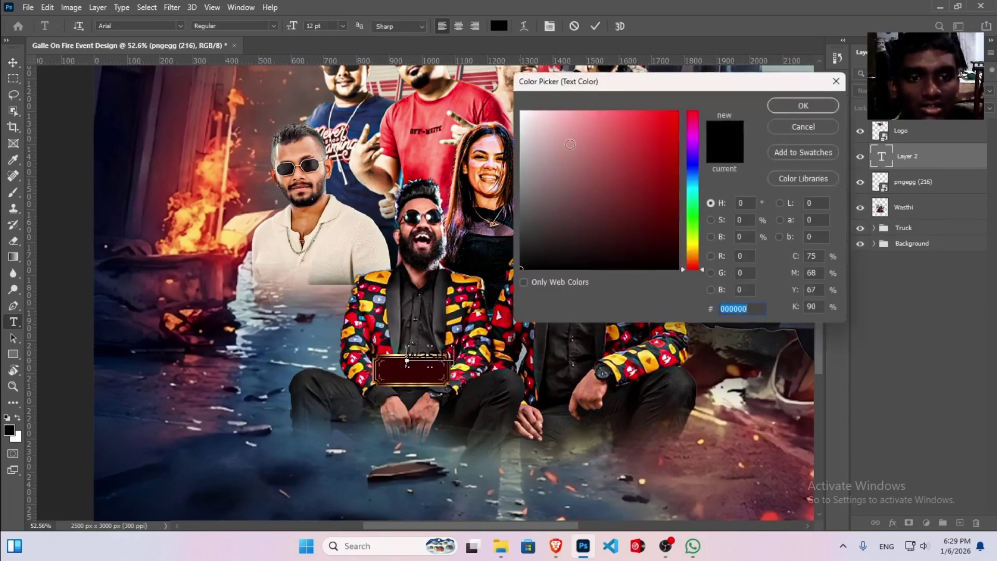
mouse_move(492, 96)
mouse_down()
mouse_move(566, 145)
mouse_move(510, 94)
mouse_up()
click(790, 107)
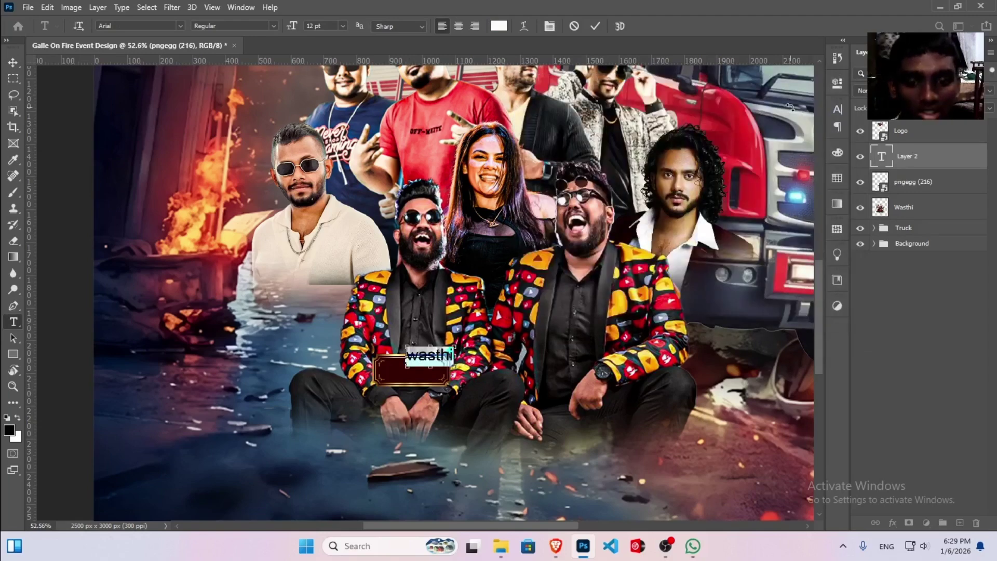
- Set the "wasthi" text's font to Arial Bold Italic and commit the text
click(837, 109)
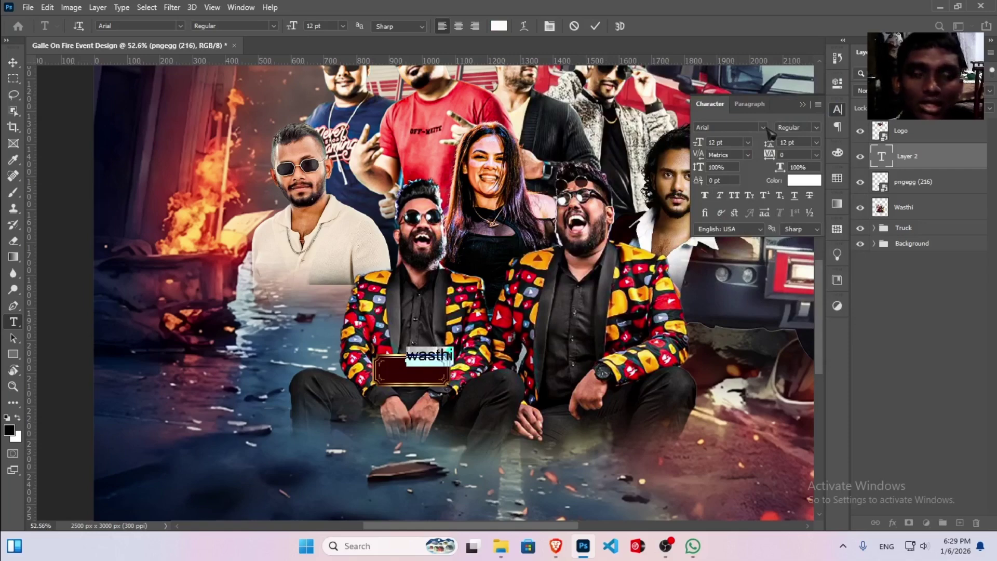
click(764, 129)
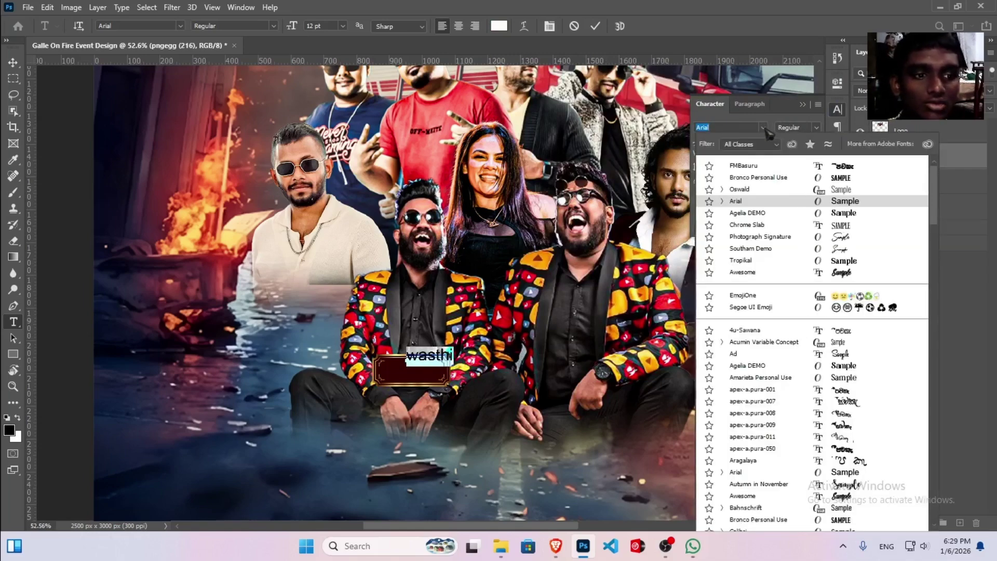
key(Up)
click(757, 201)
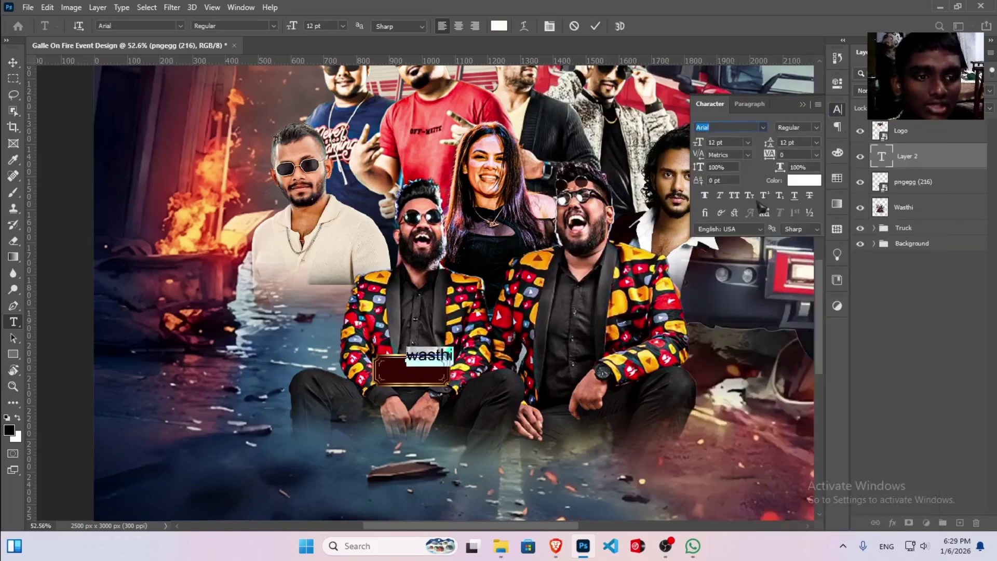
click(816, 129)
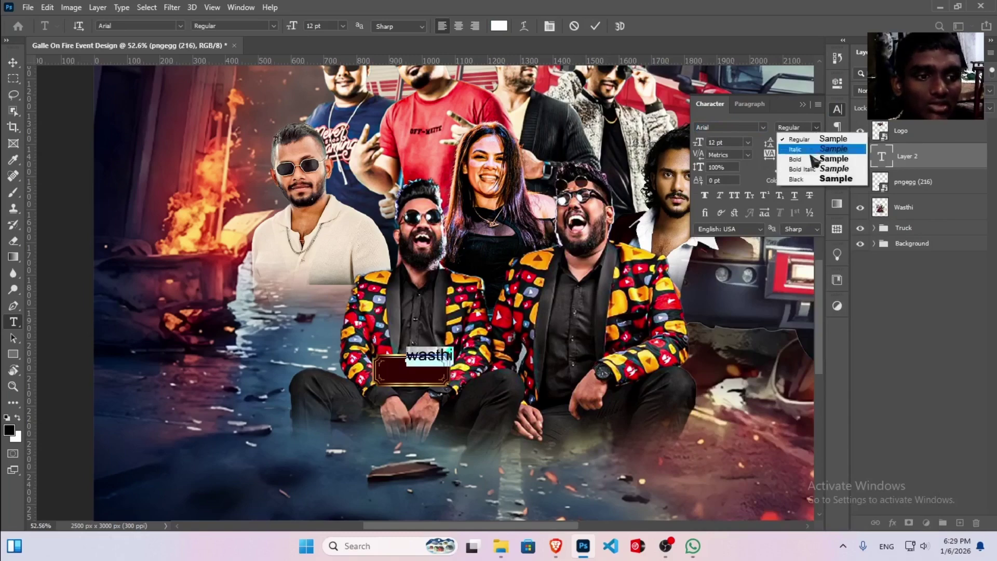
click(813, 169)
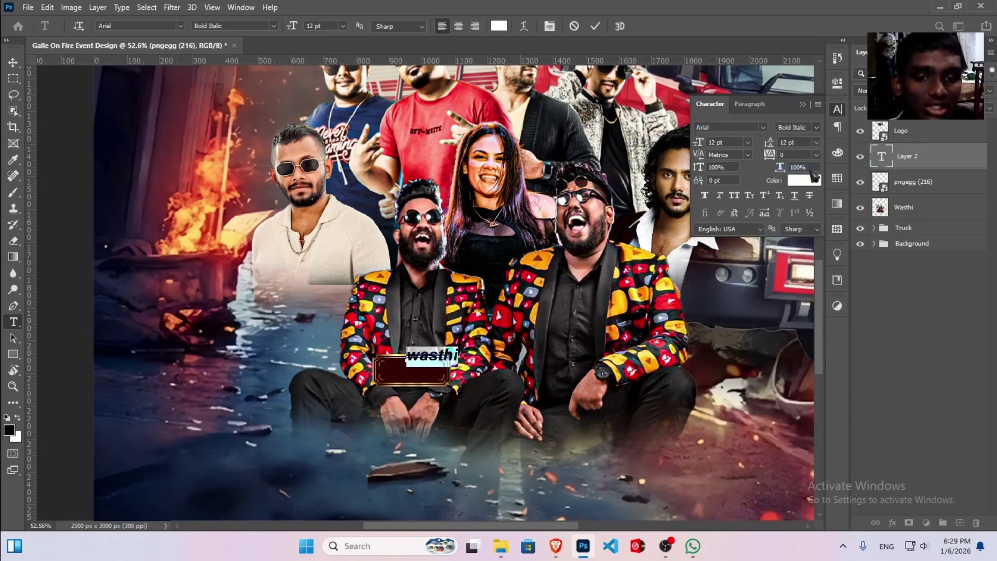
click(837, 109)
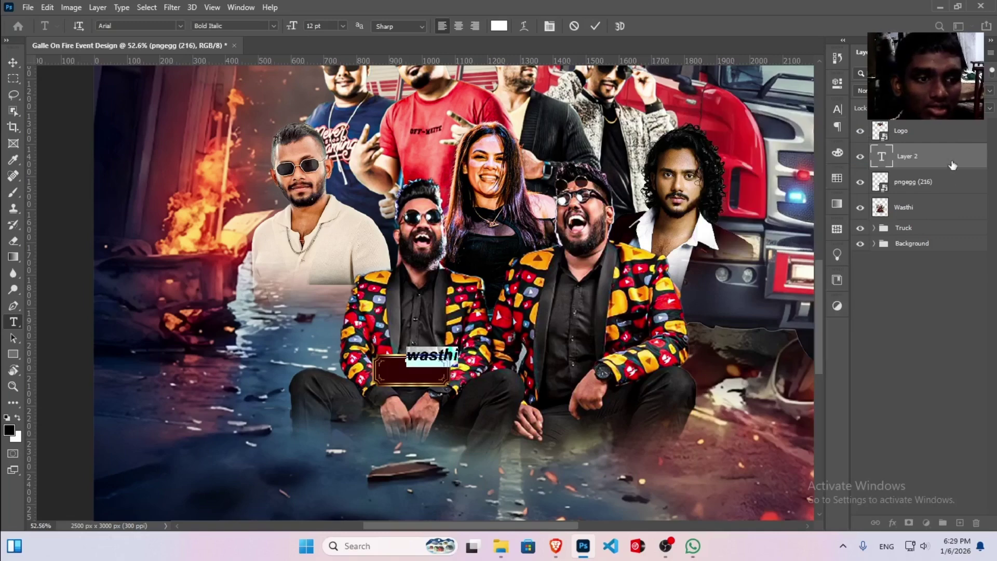
click(953, 165)
key(v)
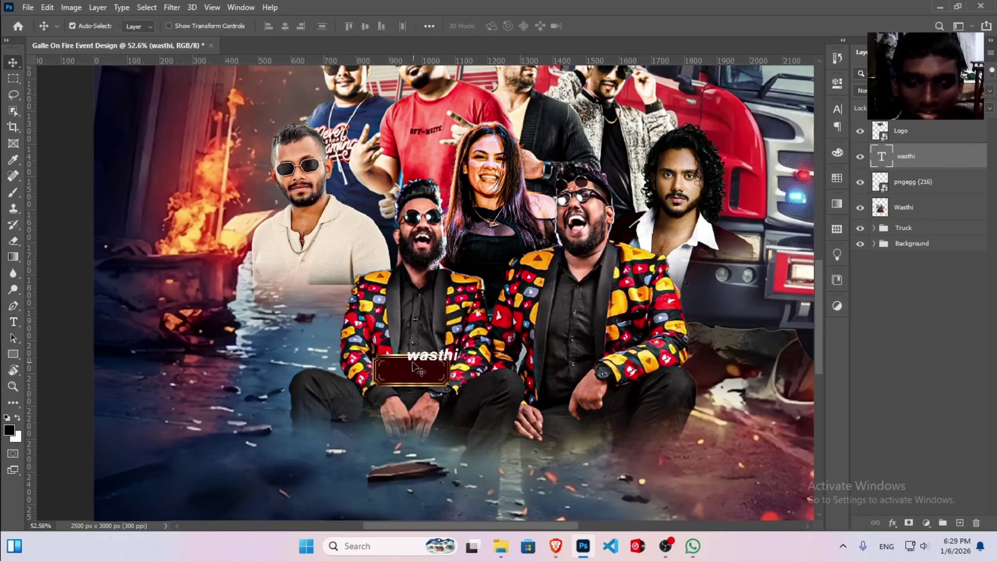
- Move the "wasthi" text onto the gold-framed plate and nudge it down until it is vertically centred
drag(425, 360, 400, 370)
key(Down)
key(Down)
key(Down)
key(Down)
key(Down)
key(Down)
key(Down)
key(Down)
key(Down)
key(Down)
key(Down)
key(Down)
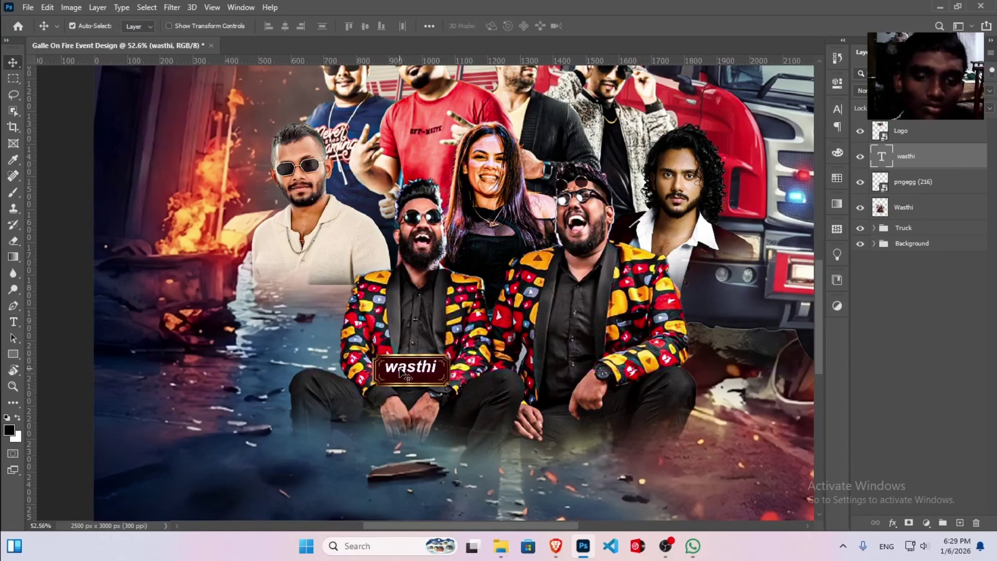
key(Down)
key(Down)
key(Down)
key(Down)
key(Down)
key(Down)
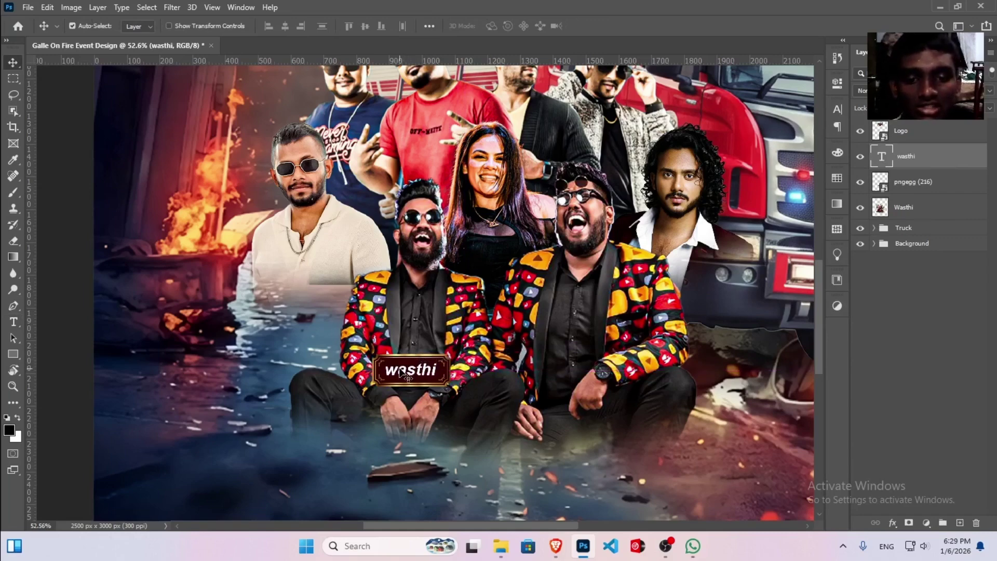
- Scale the "wasthi" text down to about 10.64 pt so it fits within the plate's frame
key(ctrl+t)
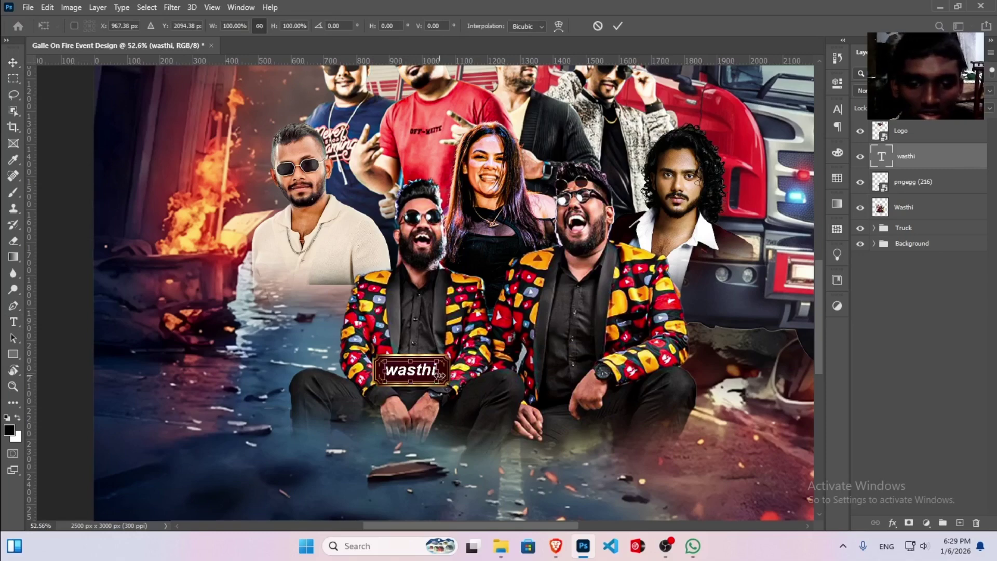
drag(439, 375, 431, 374)
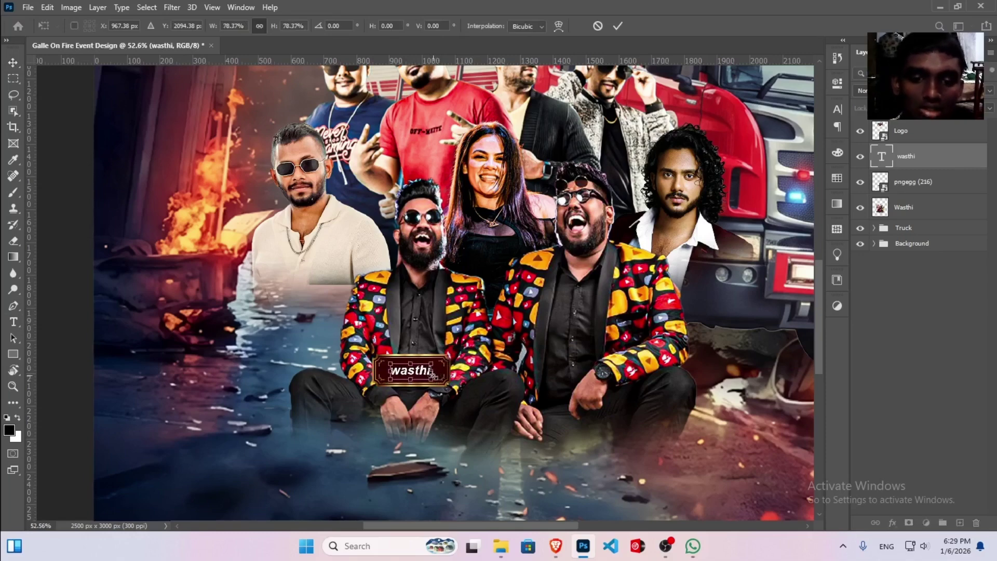
key(Return)
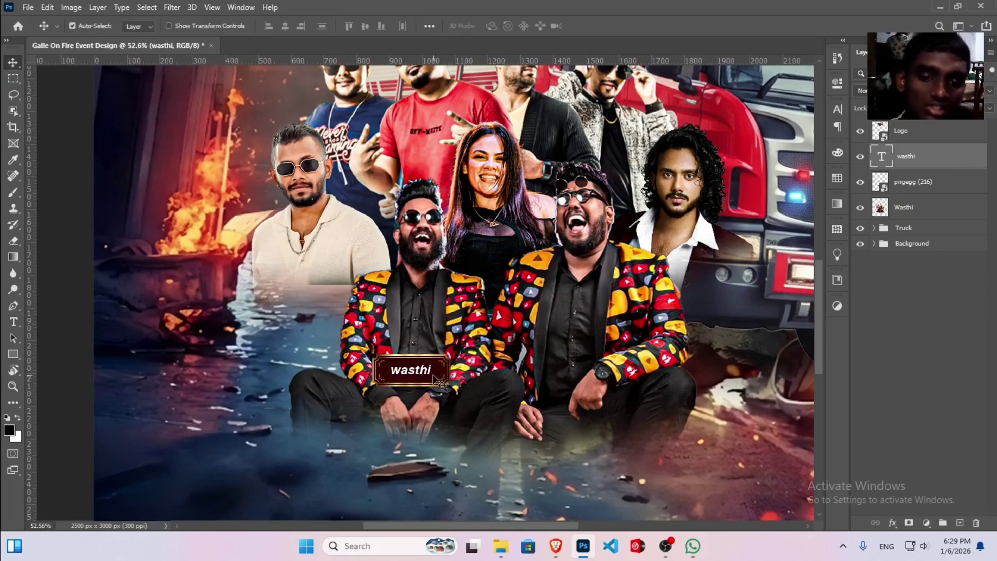
key(ctrl+t)
drag(438, 381, 438, 382)
key(Return)
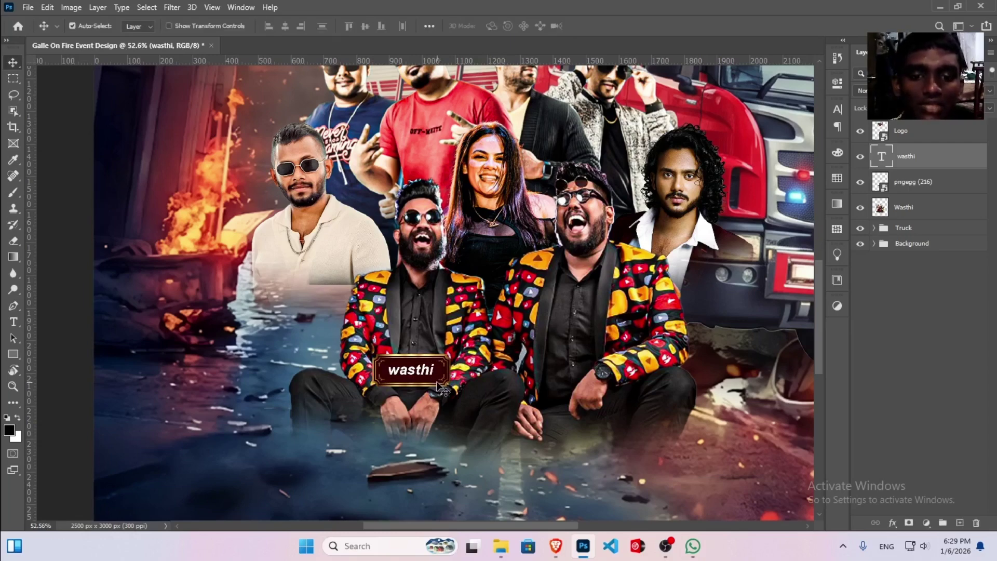
- Apply All Caps to the "wasthi" text and commit the edit
key(t)
click(431, 376)
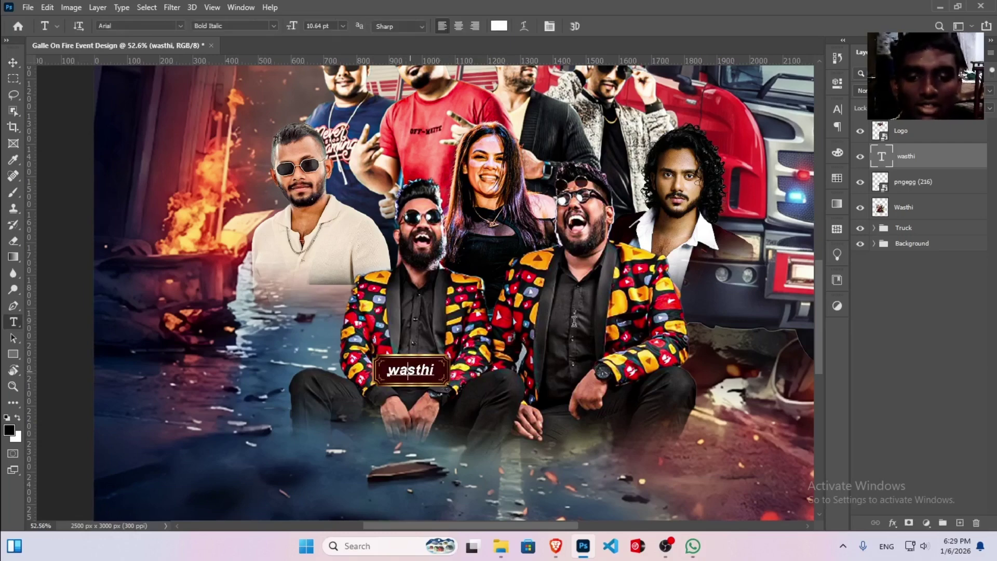
key(ctrl+a)
key(ctrl+t)
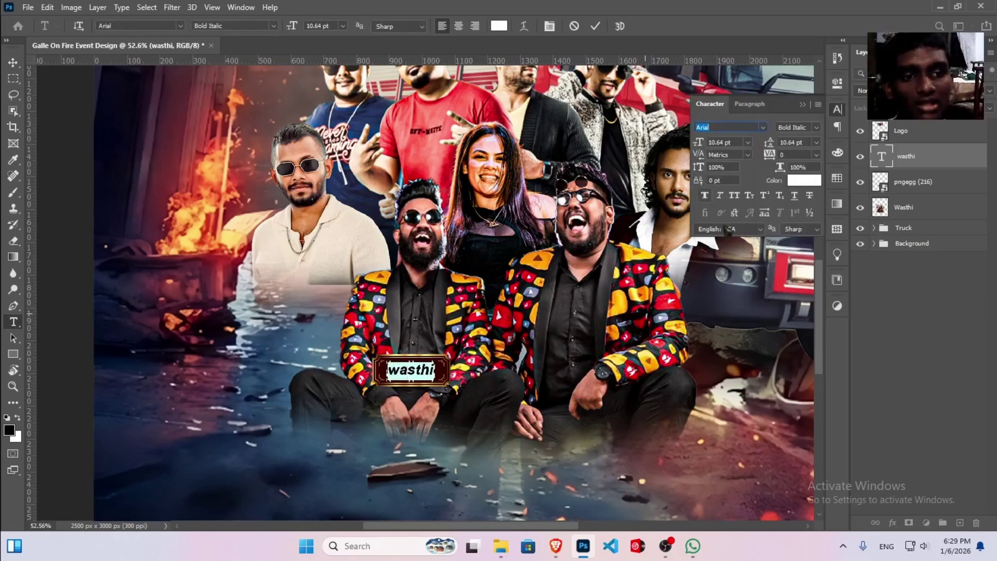
click(735, 196)
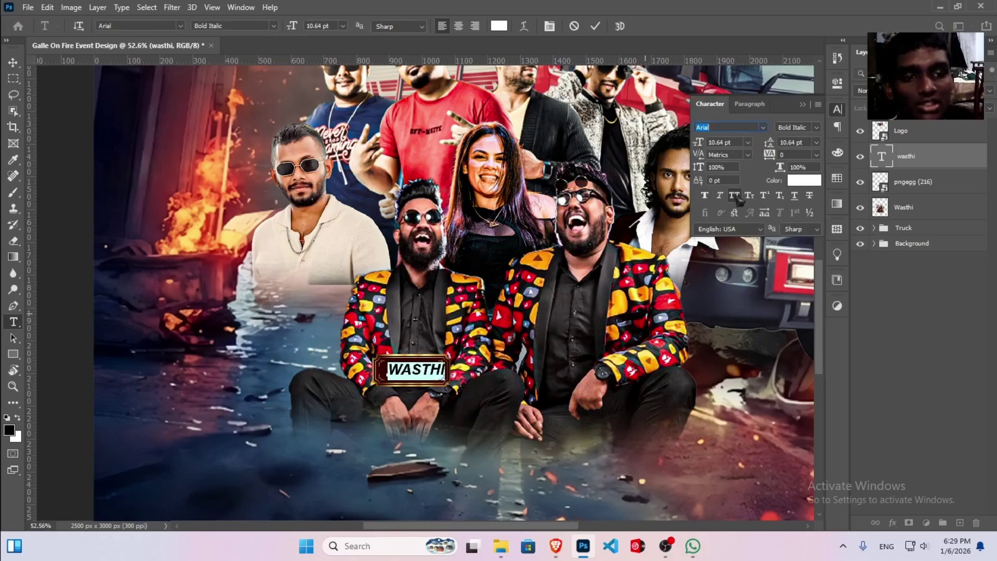
click(804, 105)
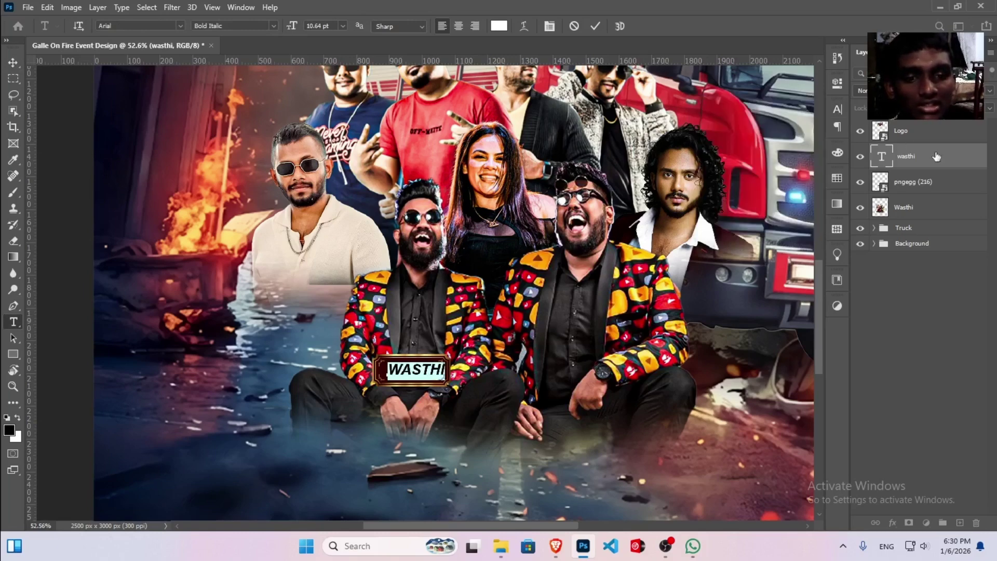
key(ctrl+Return)
key(v)
- Recentre the WASTHI text horizontally on the plate and scale it to about 87% so it clears the frame
drag(401, 380, 393, 381)
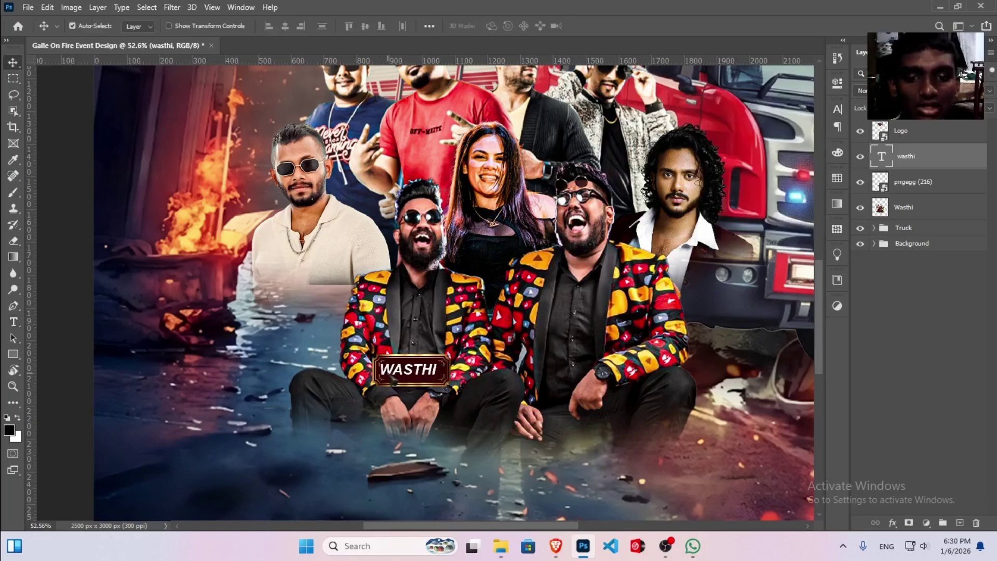
key(Right)
key(Right)
key(Right)
key(Right)
key(Right)
key(Right)
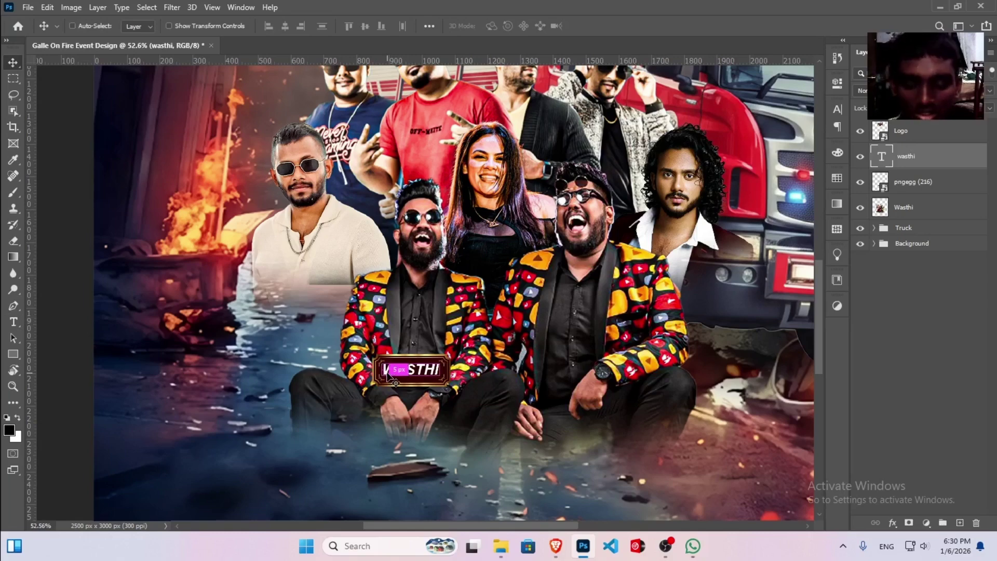
key(ctrl+t)
drag(443, 371, 441, 371)
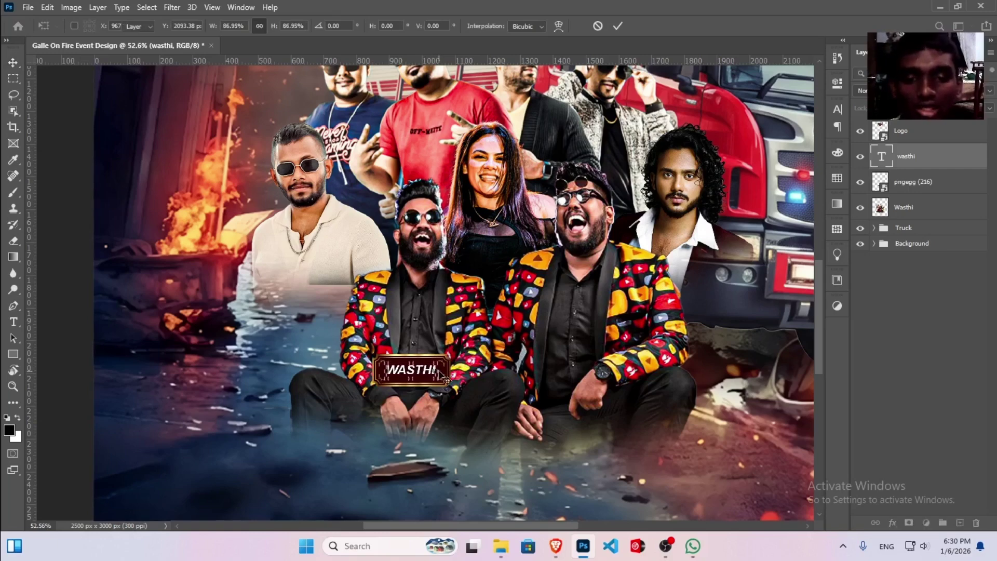
key(Return)
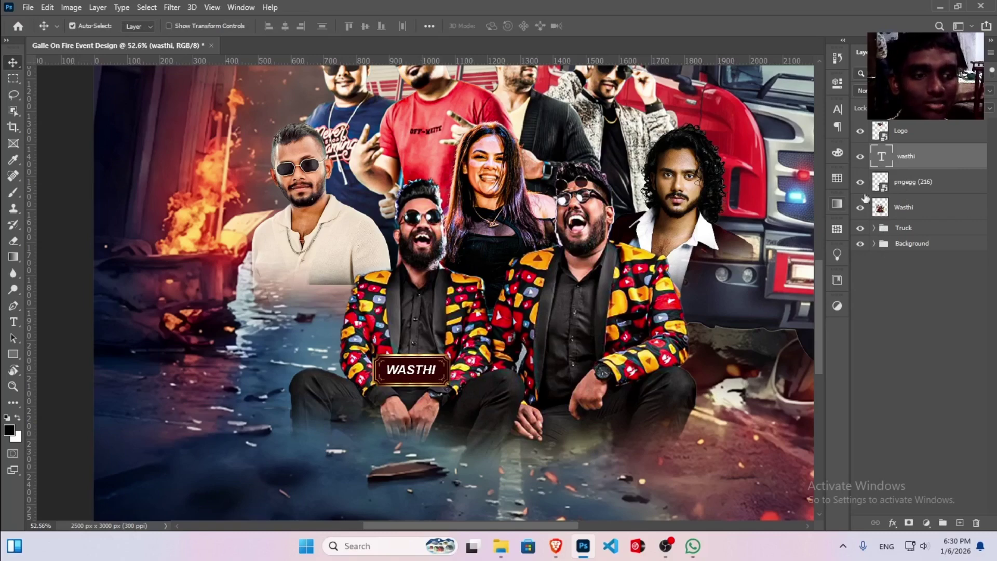
- Group the wasthi text layer with the pngegg (216) plate layer and name the group Name
ctrl+click(954, 181)
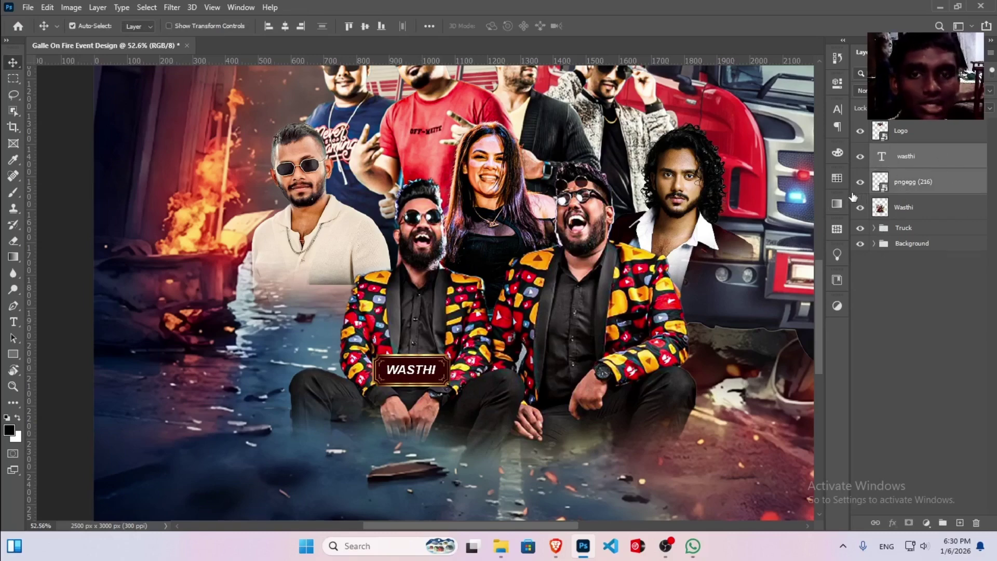
key(ctrl+g)
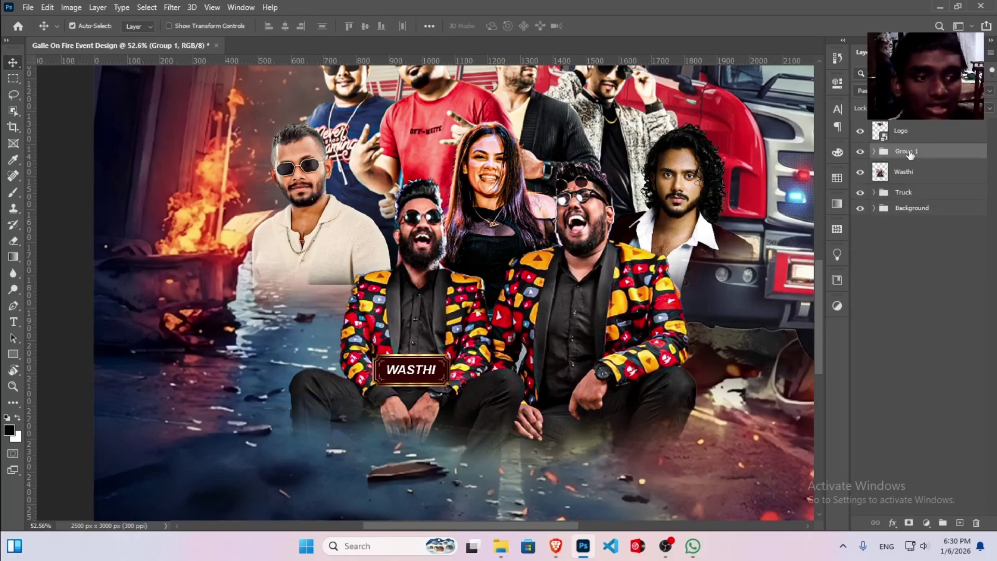
double_click(907, 151)
text(Name)
key(Return)
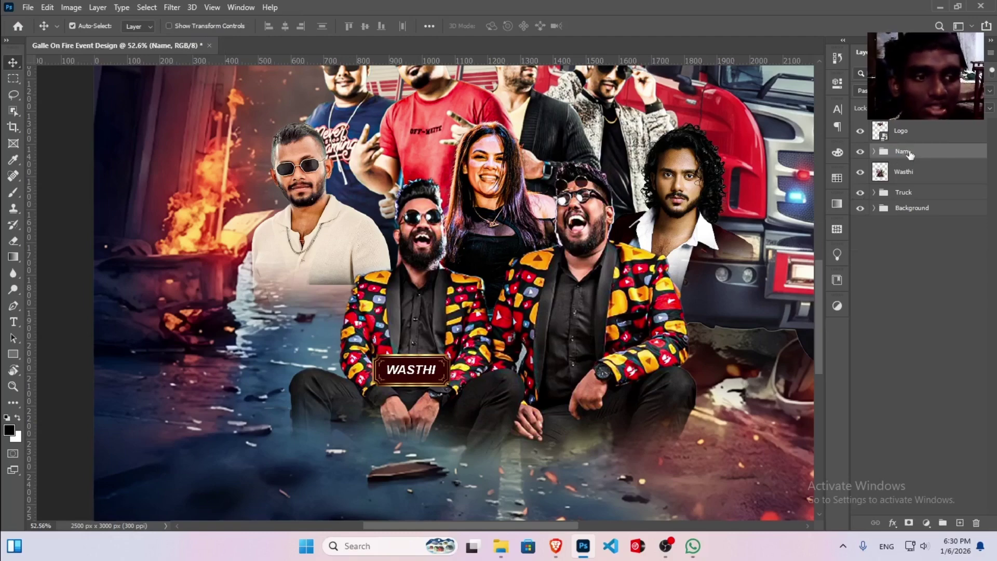
- Duplicate the Name group and place the copy at the lower right of the curly-haired artist, beside the truck's headlight
key(ctrl+j)
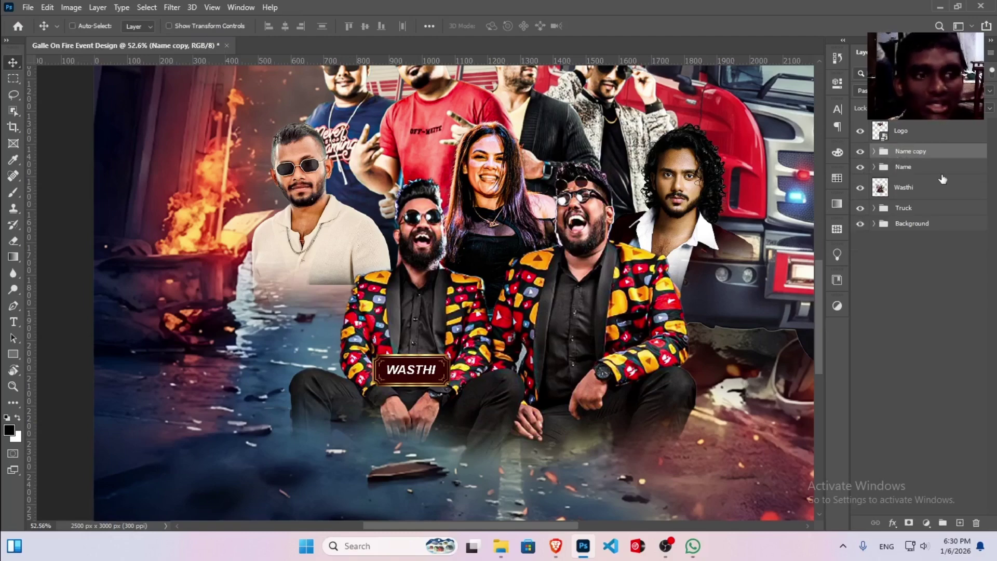
key(ctrl+t)
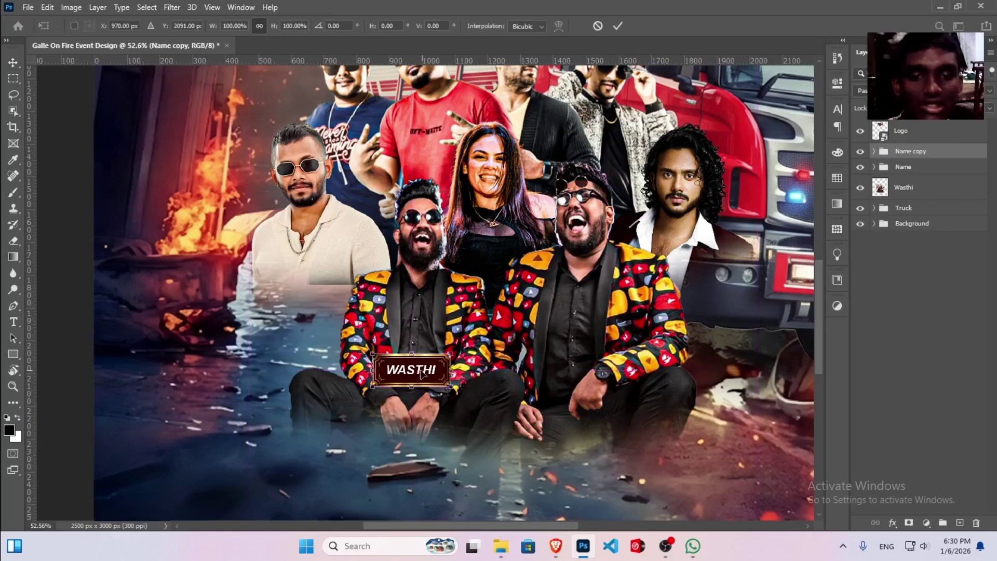
drag(448, 371, 754, 264)
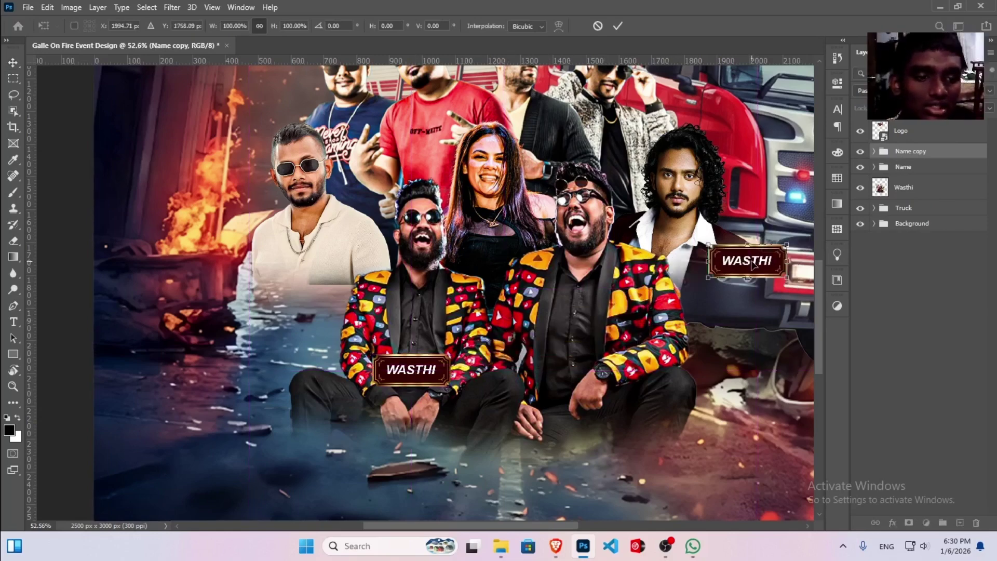
key(Return)
- Replace the text on the duplicated name plate with "Piyath" and commit it
key(t)
double_click(745, 259)
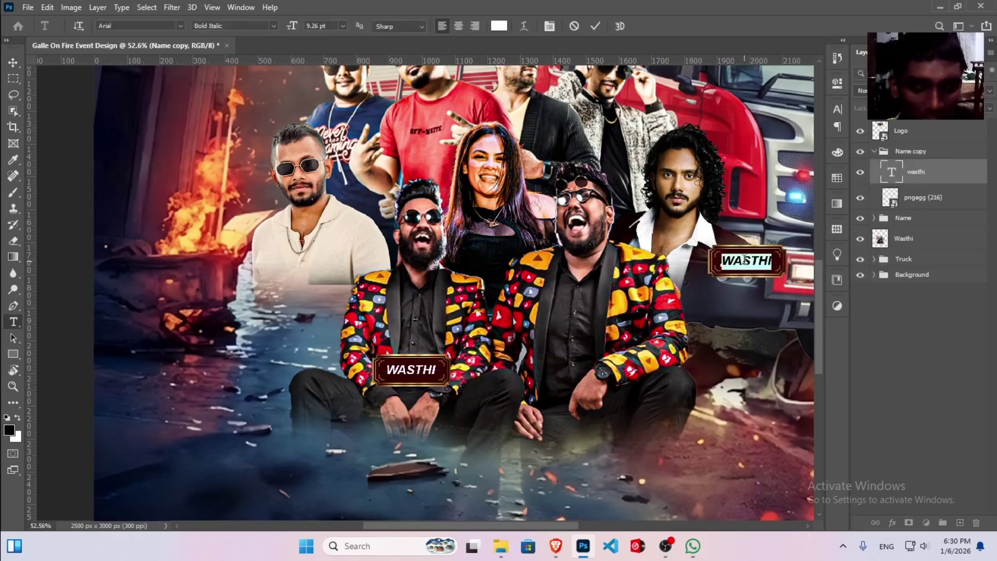
click(745, 260)
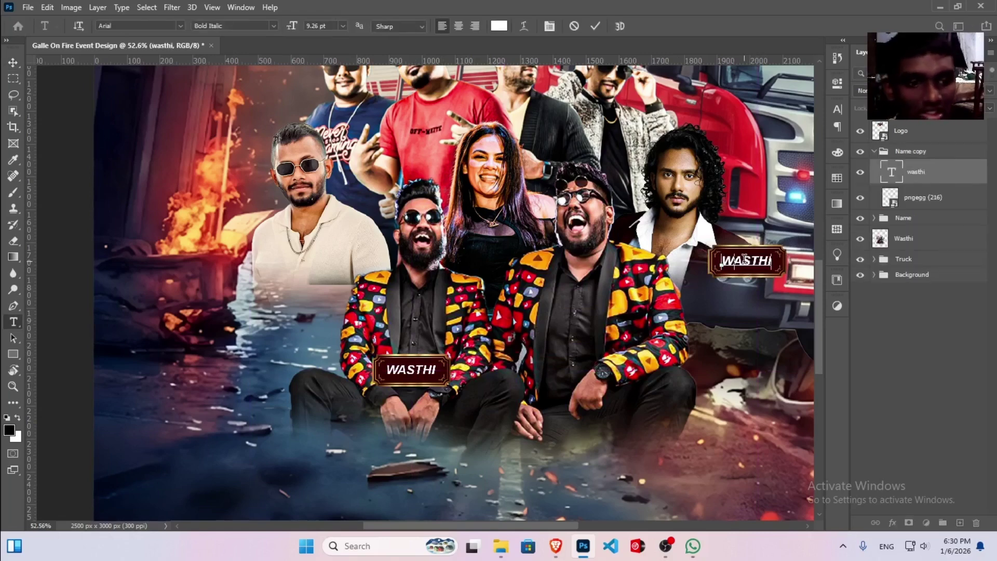
key(ctrl+a)
text(PIYATH)
key(ctrl+Return)
key(v)
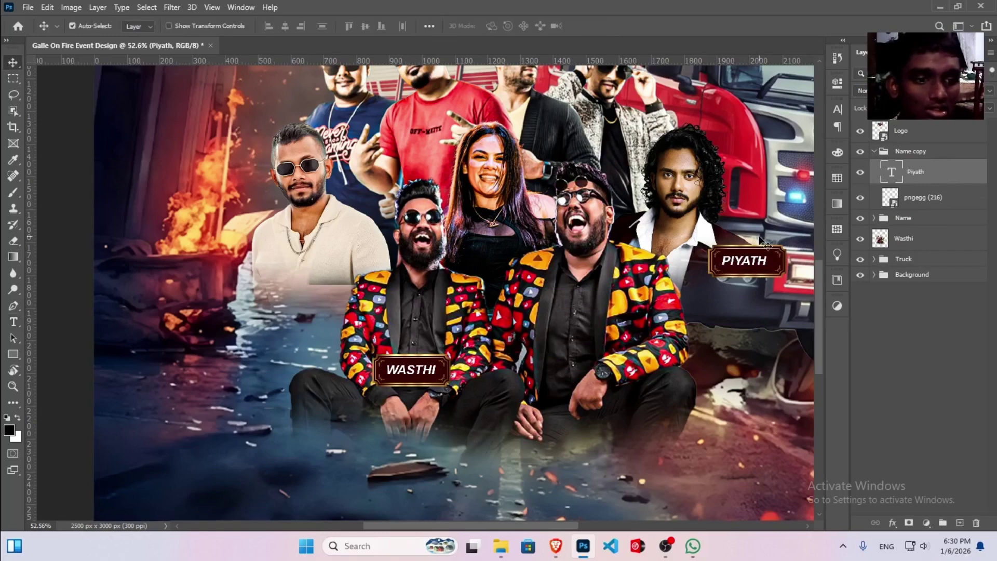
- Nudge the Piyath text to the right until it is centred on its name plate, and collapse its group
key(Right)
key(Right)
key(Right)
key(Right)
key(Right)
key(Right)
key(Right)
key(Right)
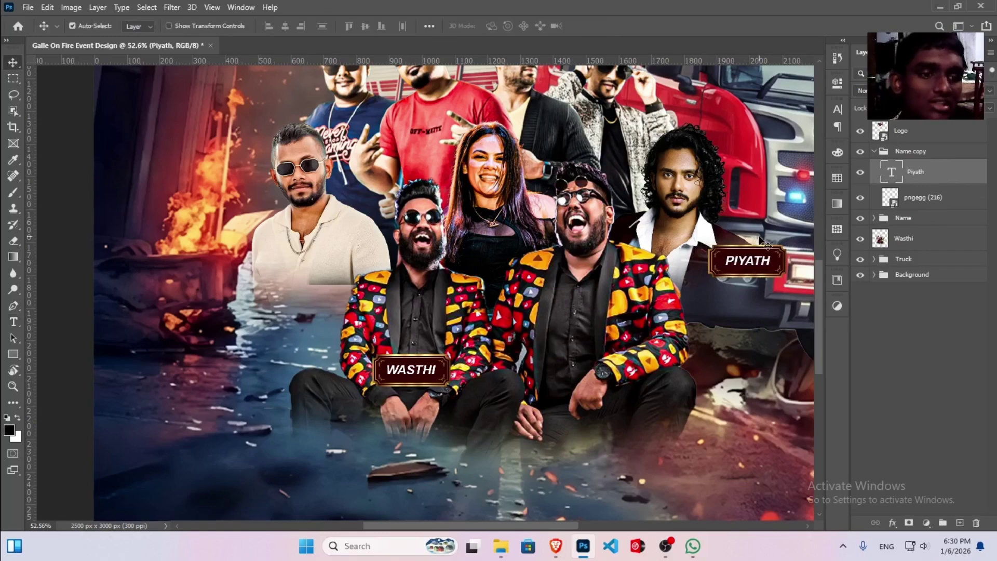
click(874, 151)
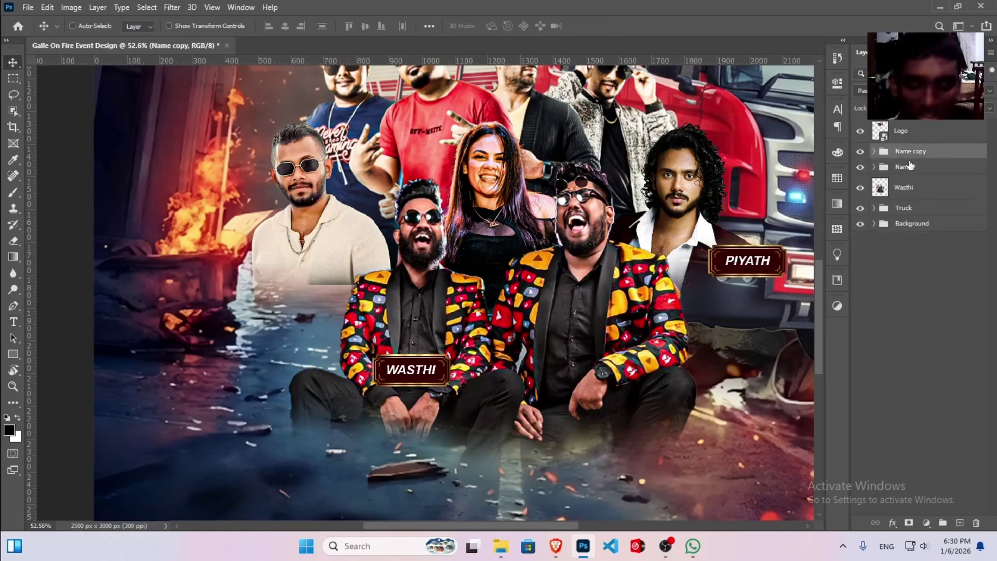
- Duplicate the Name copy group and place the copy on the chest of the female artist in the middle
key(ctrl+j)
key(ctrl+t)
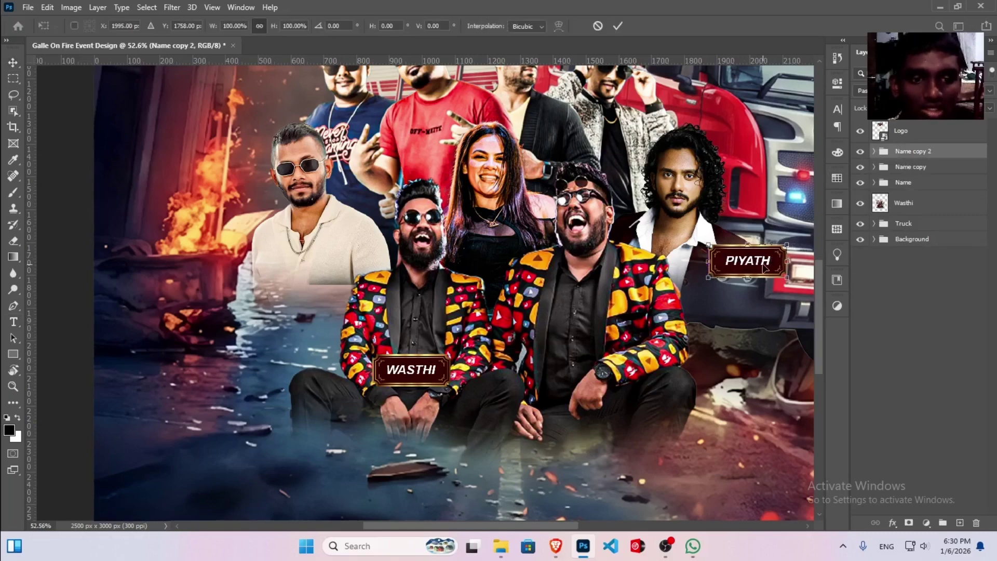
drag(763, 267, 505, 267)
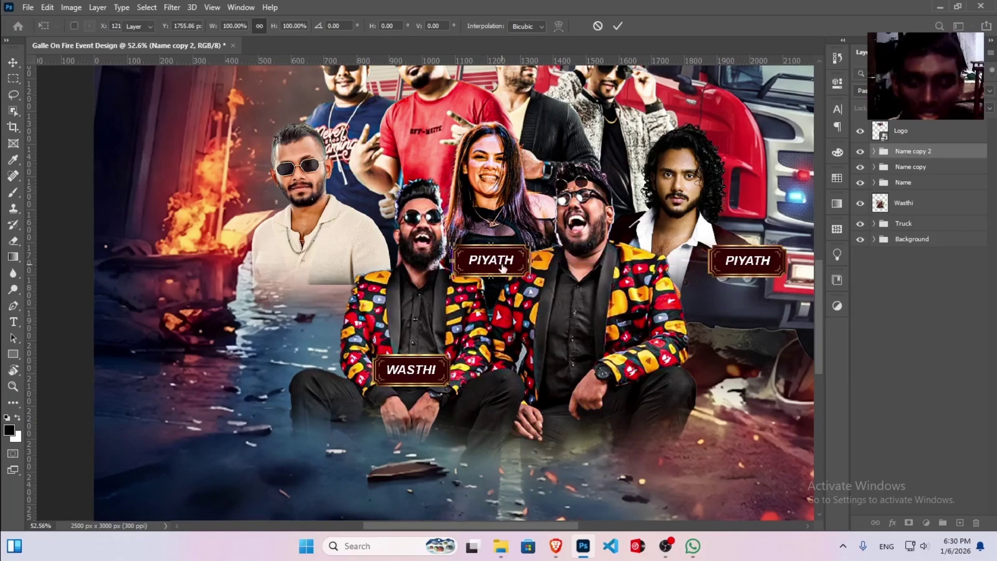
key(Return)
- Replace the text on the female artist's name plate with "amelia" and commit it
key(t)
click(492, 266)
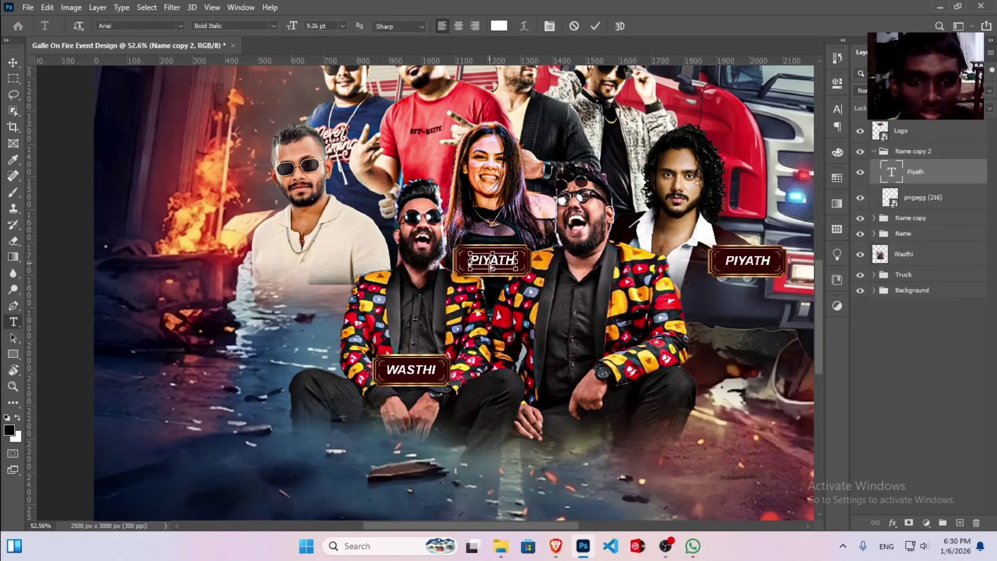
key(ctrl+a)
text(AME)
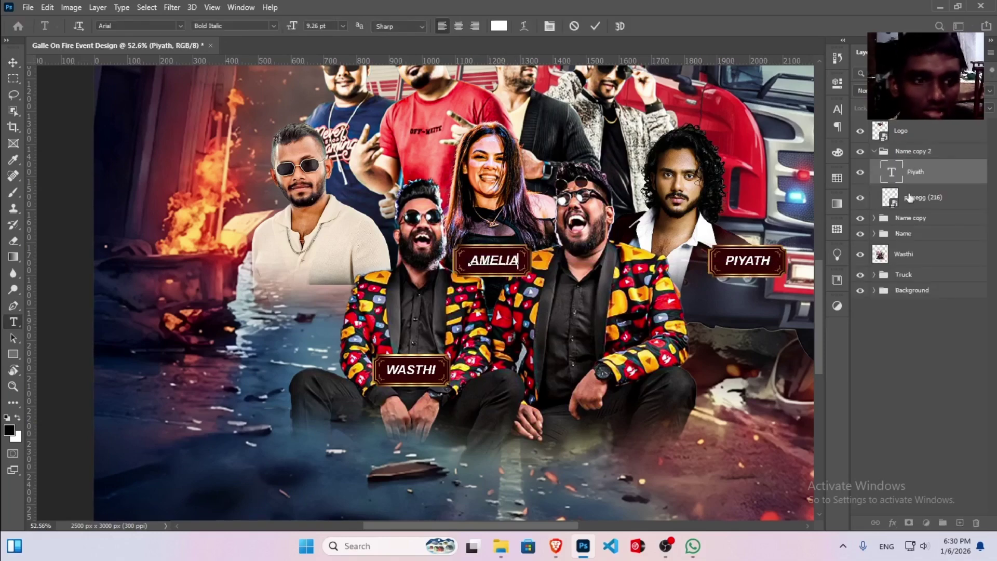
key(ctrl+Return)
- Nudge the amelia text left until it is centred on its plate, and collapse the Name copy 2 group
key(v)
key(Left)
key(Left)
key(Left)
key(Left)
key(Left)
key(Left)
key(Left)
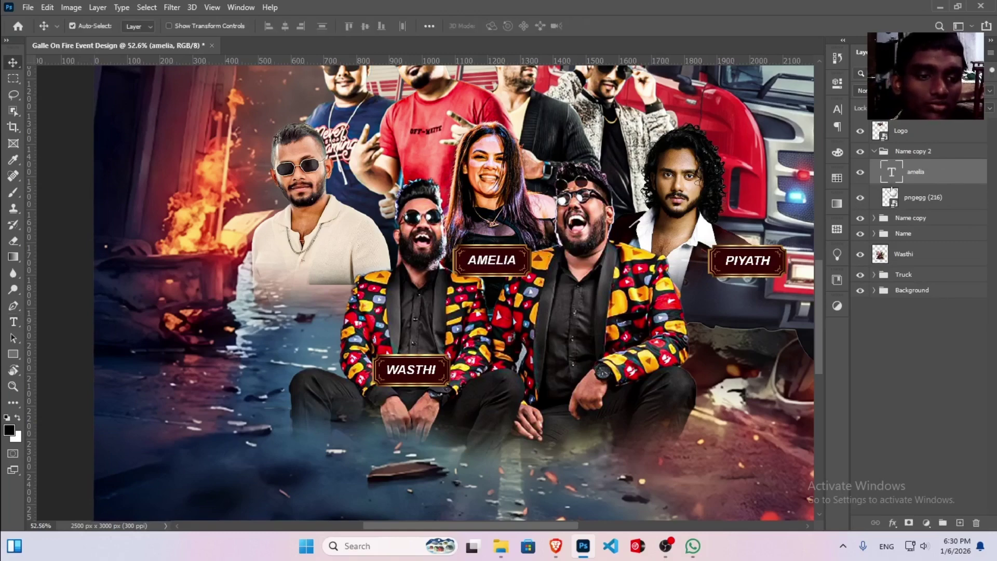
click(876, 151)
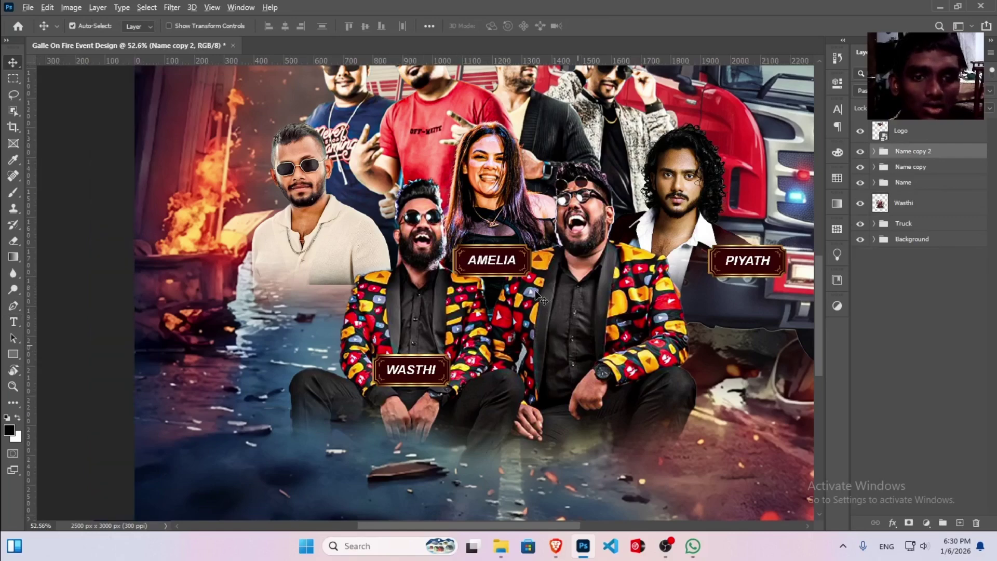
- Duplicate the Amelia name plate beside the artist in the cream shirt and change the copy's text to "Chanuka"
scroll(527, 296, down, 5)
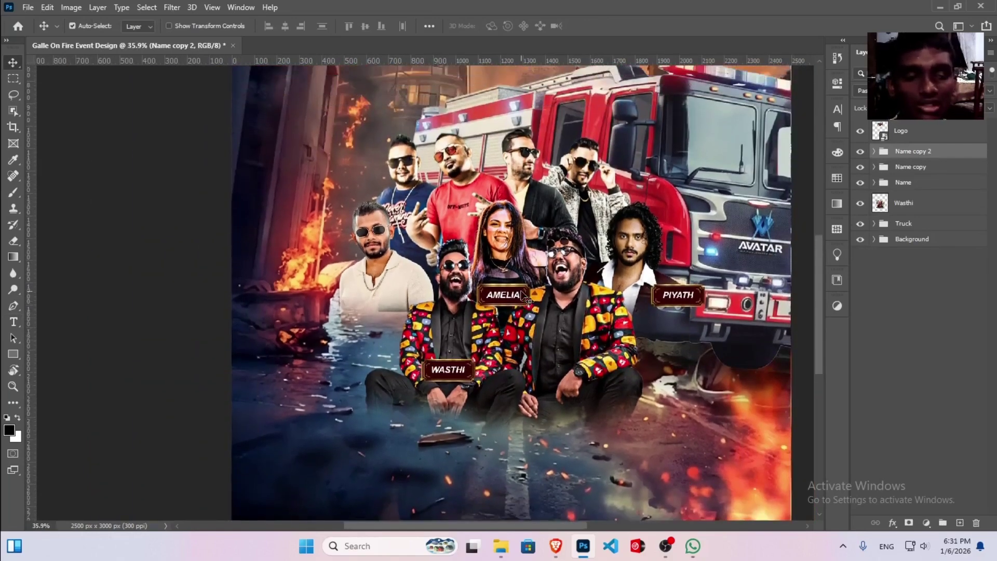
key(ctrl+alt+t)
drag(527, 300, 367, 300)
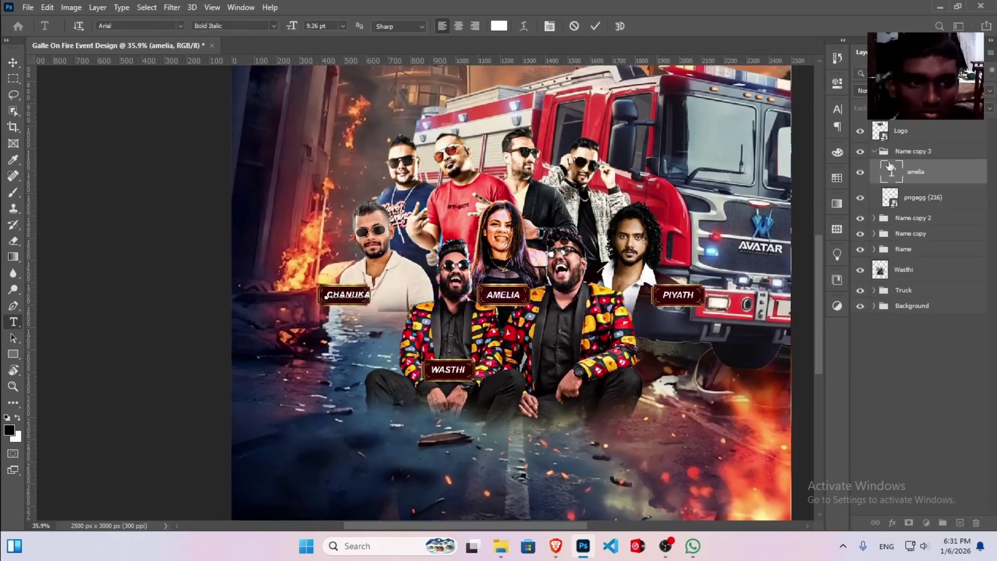
click(946, 198)
click(874, 151)
click(914, 151)
- Duplicate the Chanuka name plate group and place the copy below the two leftmost artists in the back row
key(ctrl+j)
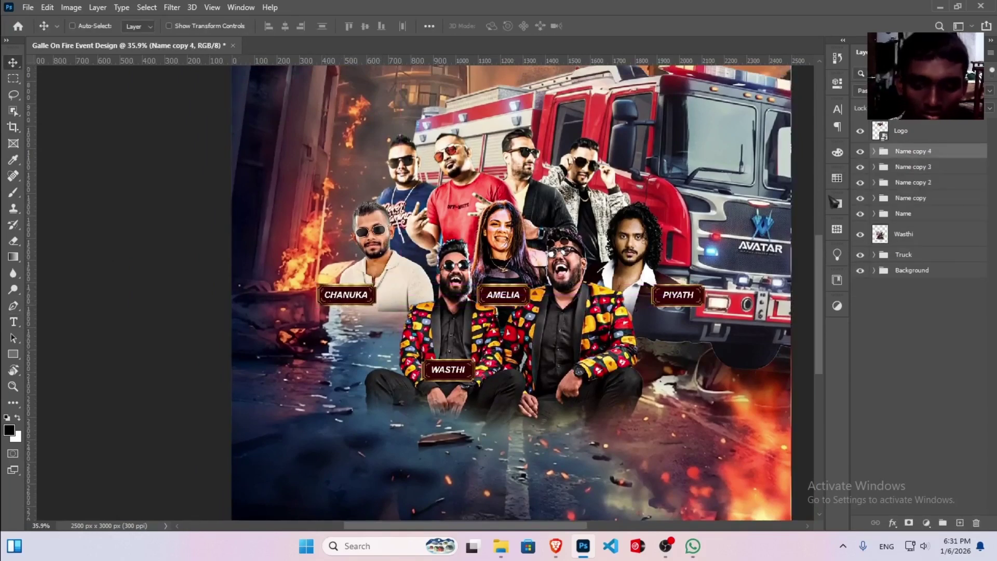
key(ctrl+t)
drag(358, 294, 444, 200)
key(Return)
- Replace the text on the back-row name plate with "centigradez" and commit it
double_click(425, 199)
text(CENTIGRADEZ)
key(ctrl+Return)
key(v)
- Widen the pngegg (216) plate behind the centigradez text to about 342 px and collapse its group
click(468, 201)
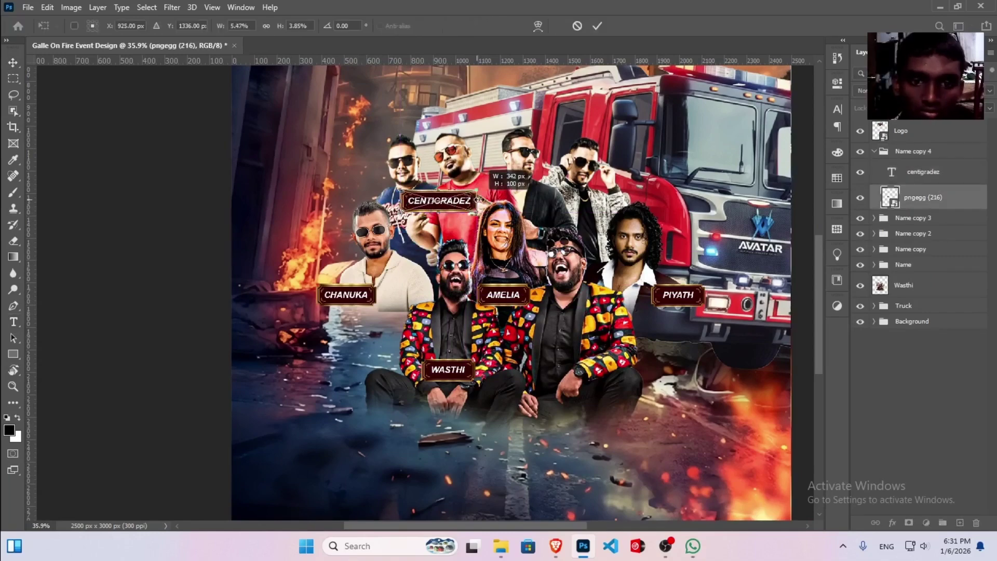
alt+scroll(480, 200, up, 2)
key(ctrl+0)
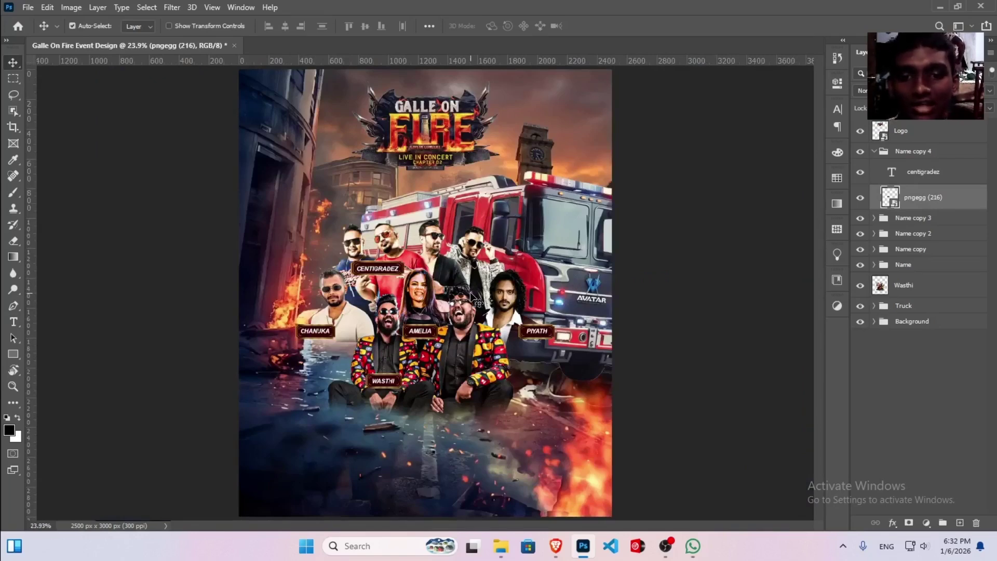
alt+scroll(382, 291, up, 3)
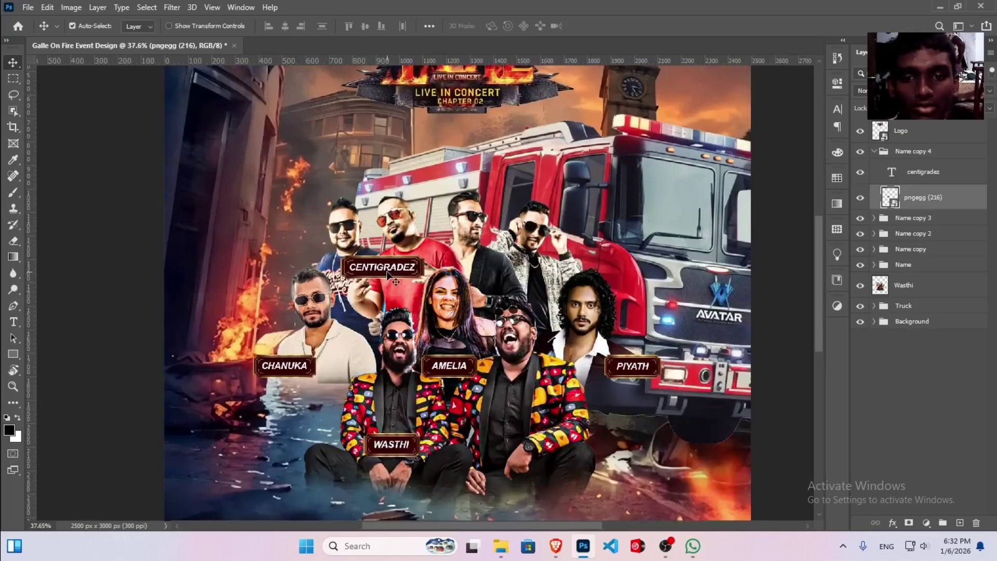
alt+scroll(388, 274, up, 2)
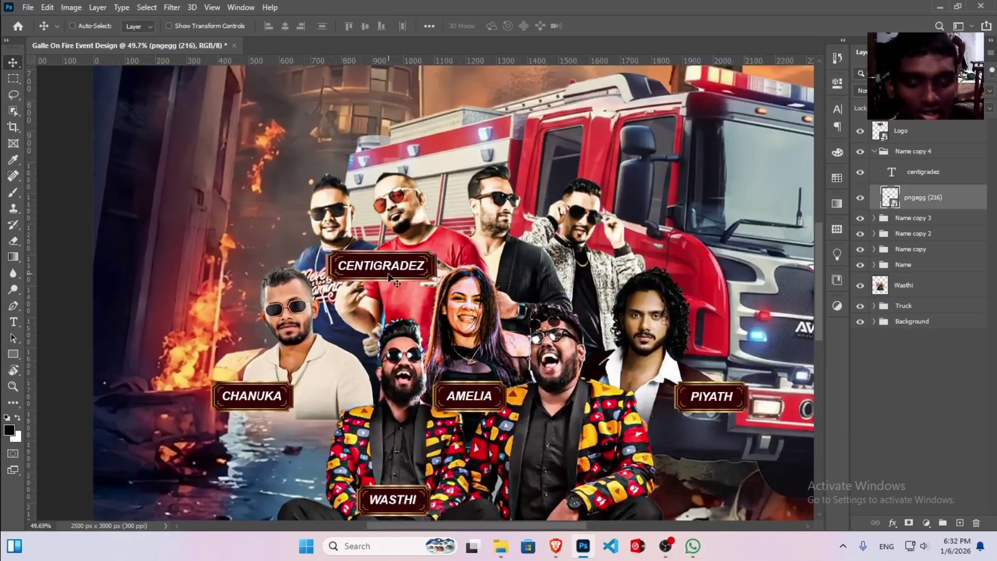
key(ctrl+0)
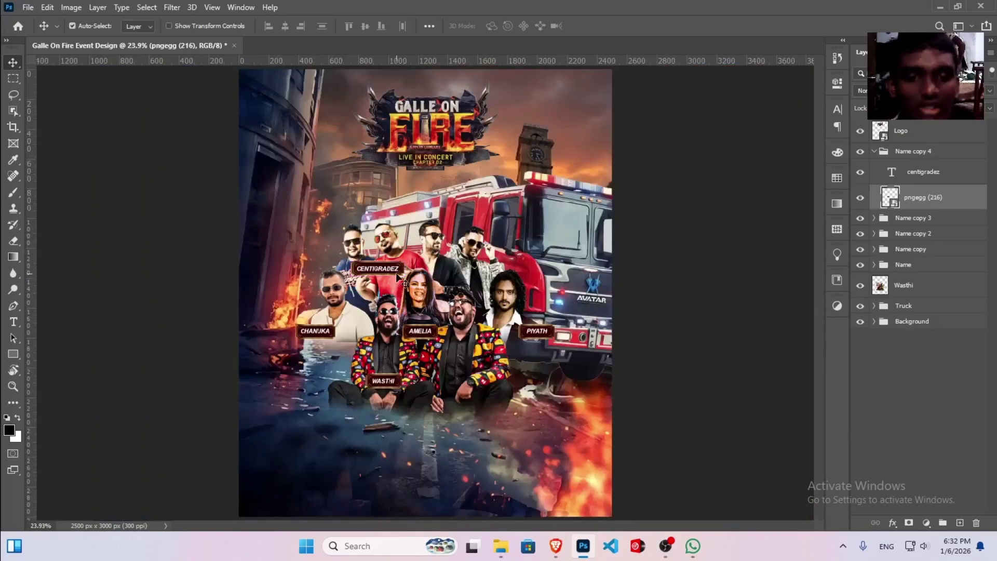
click(874, 151)
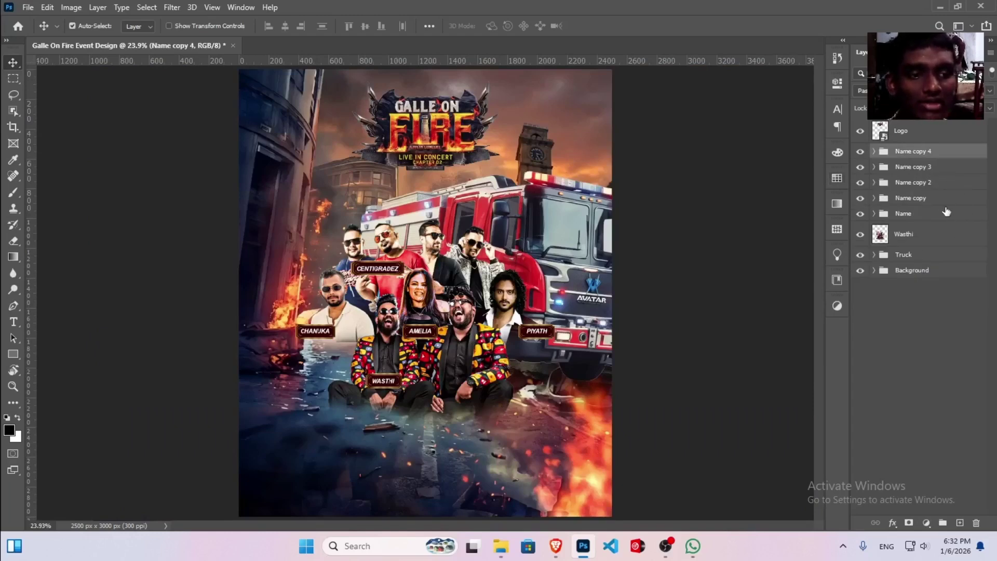
- Rename the Wasthi image layer to "Artist"
shift+click(931, 238)
click(912, 237)
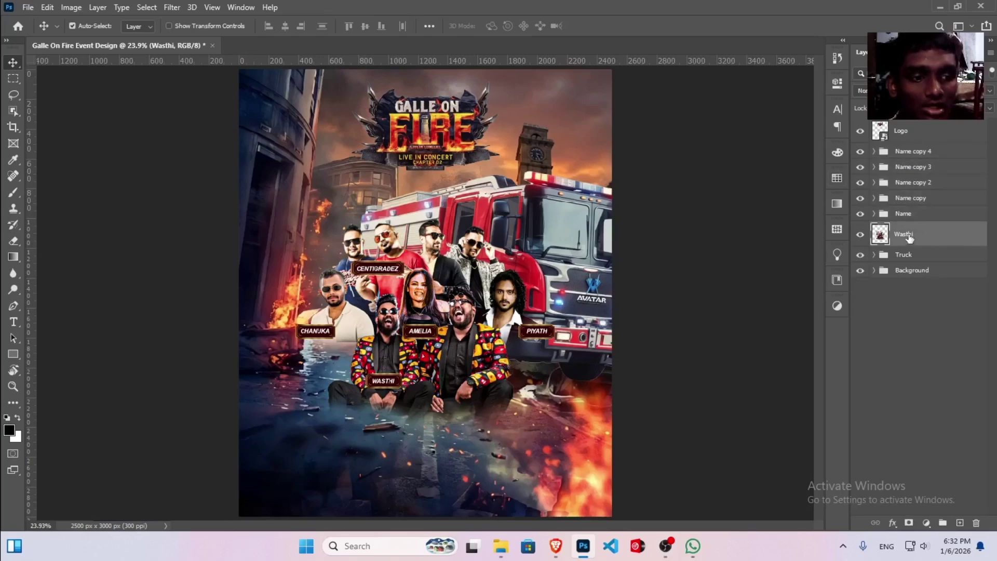
double_click(907, 236)
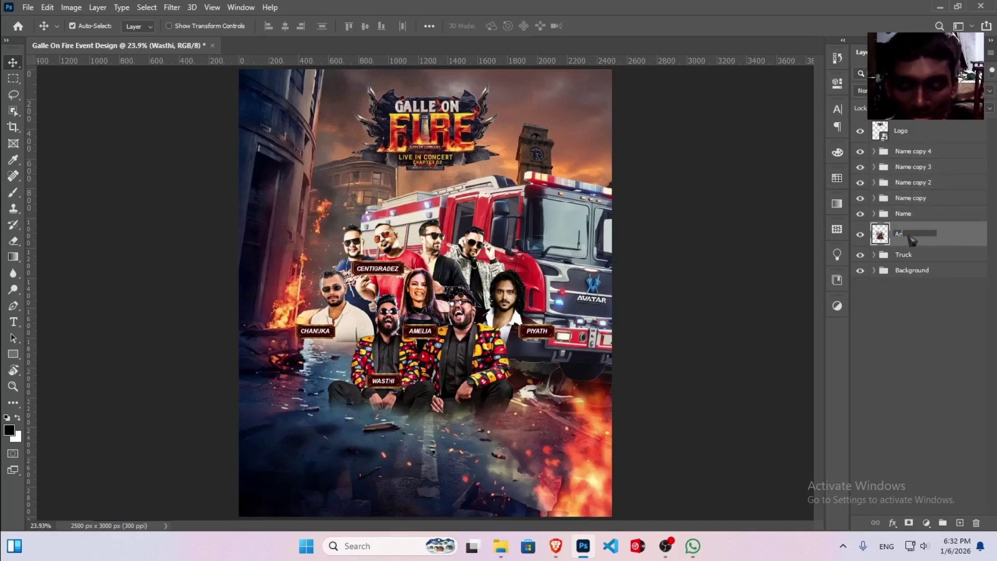
key(Return)
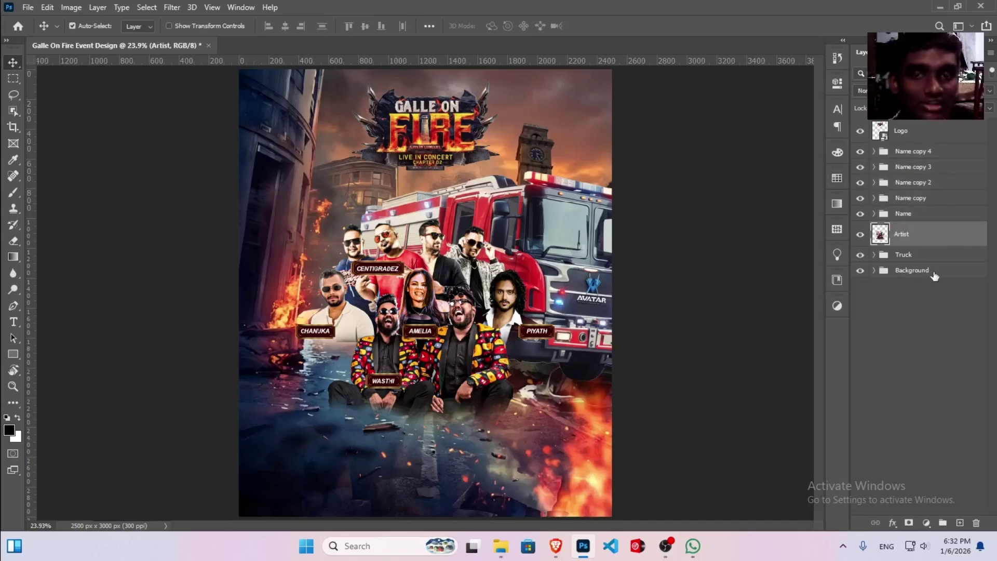
- Group the Artist layer with all five name plate groups and name the group "Artists"
shift+click(951, 157)
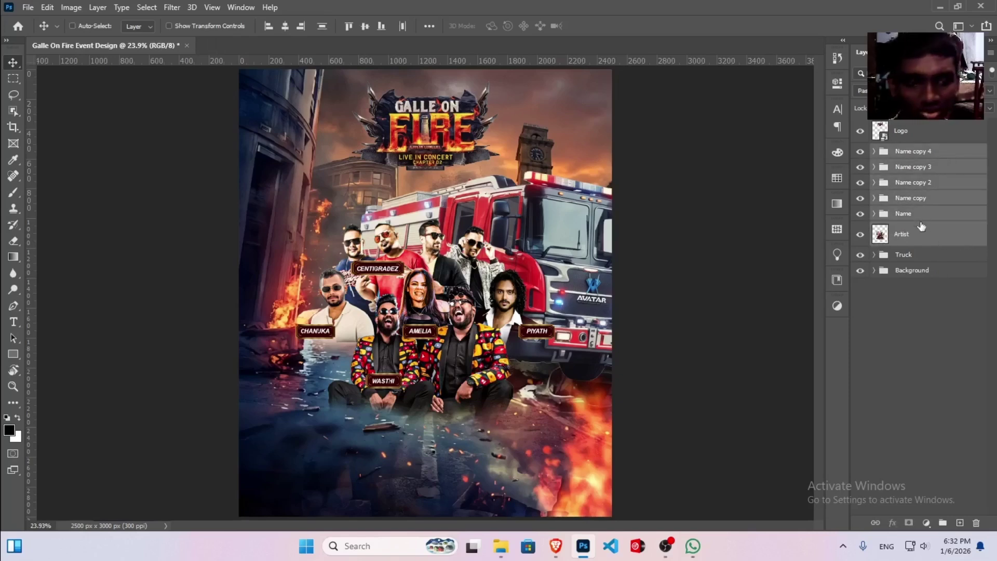
key(ctrl+g)
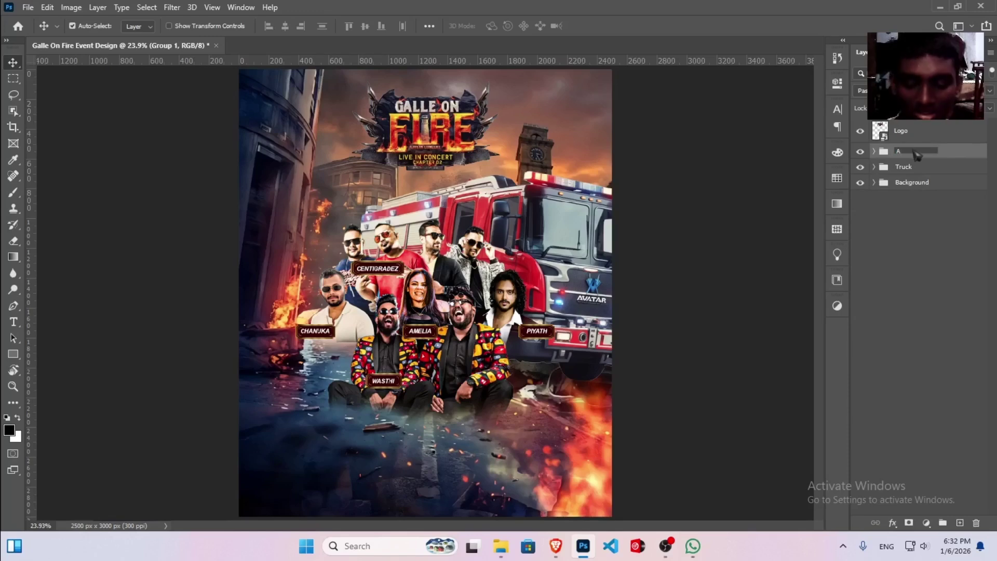
text(st)
key(Return)
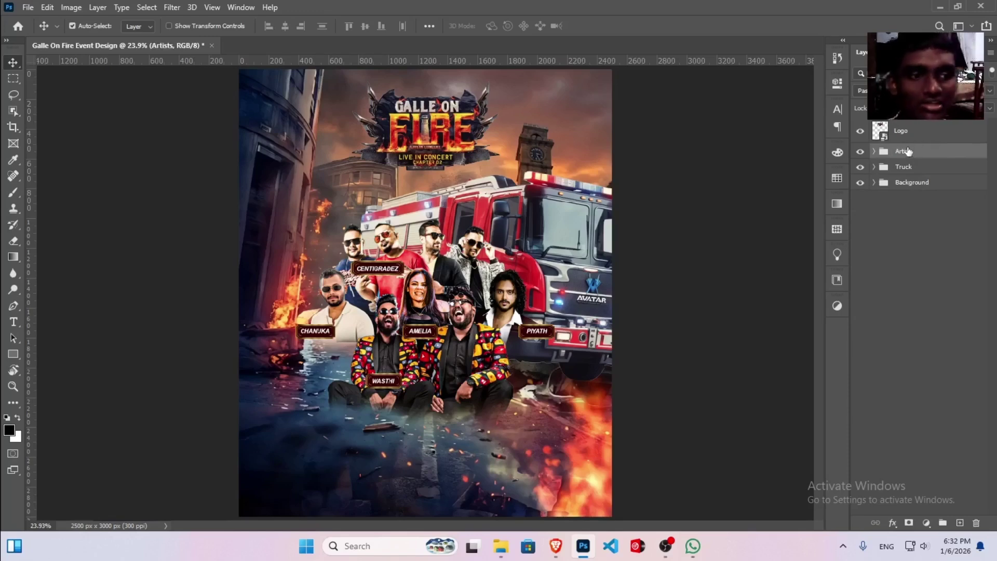
- Select the Logo layer, then switch to File Explorer and open the Logo folder inside Galle On Fire
click(917, 134)
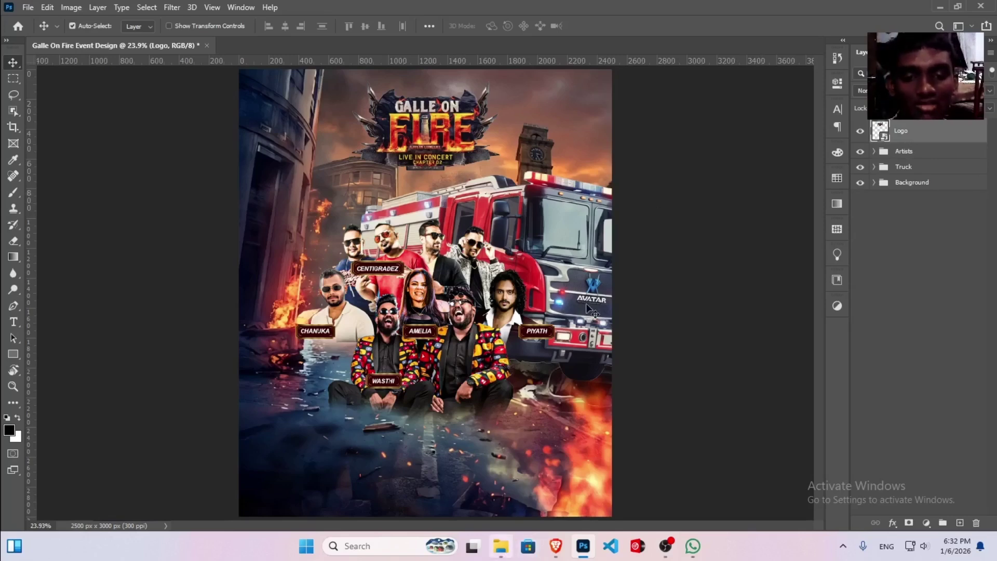
click(500, 545)
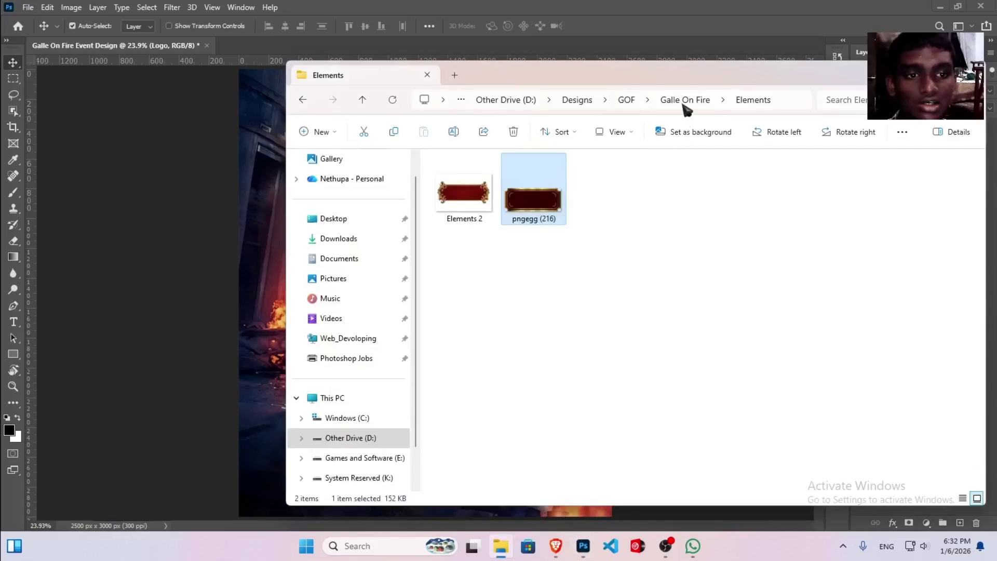
click(214, 381)
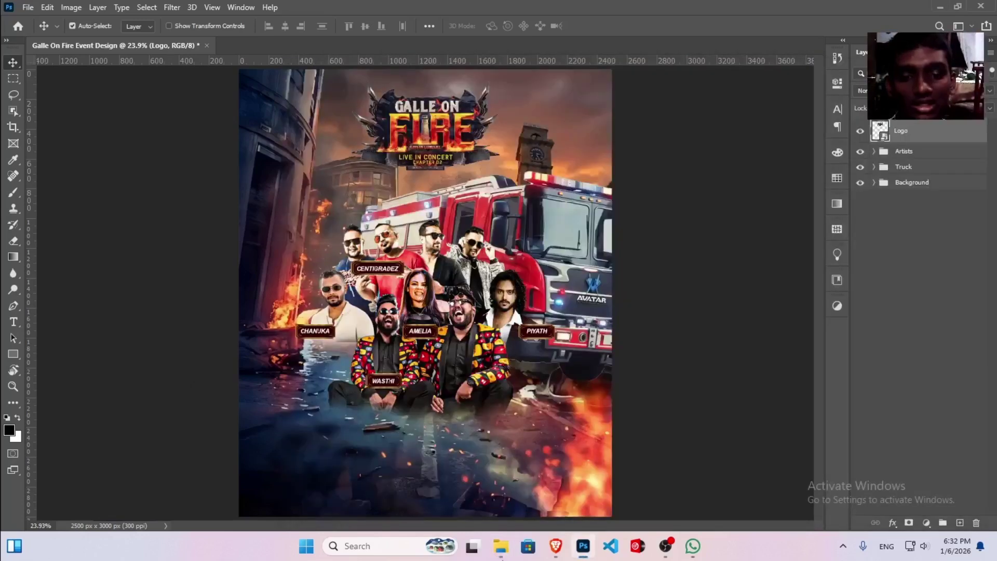
click(500, 546)
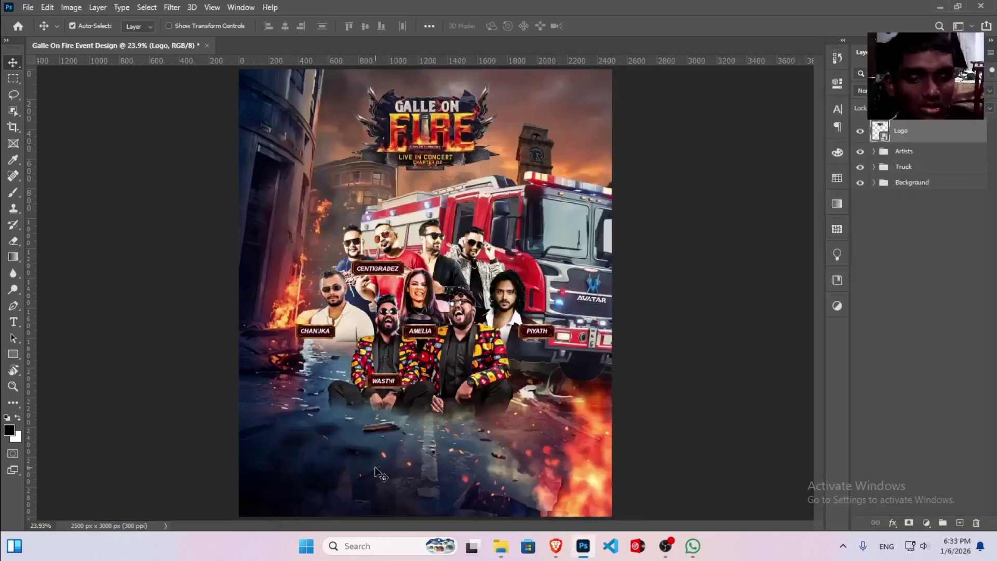
click(499, 545)
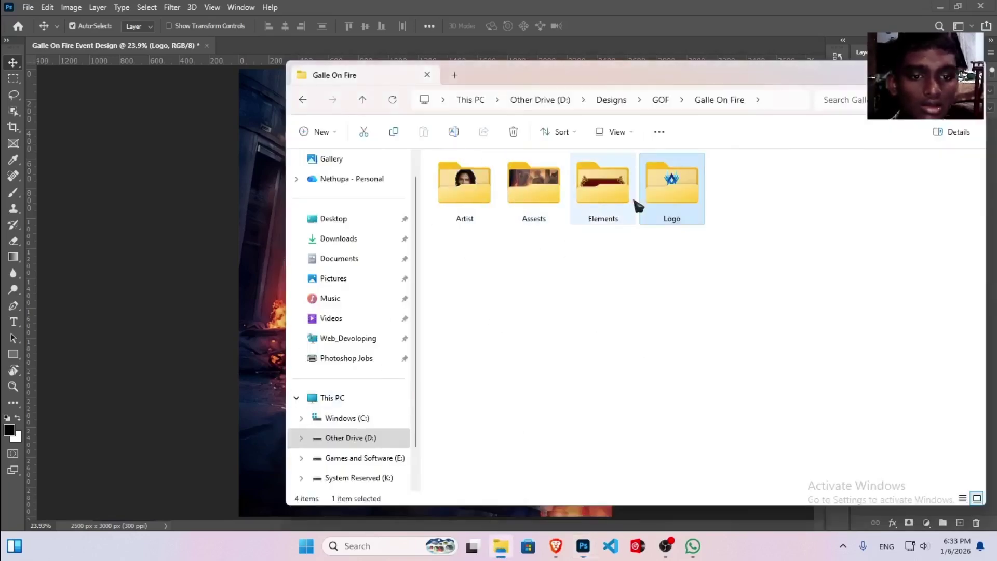
double_click(672, 187)
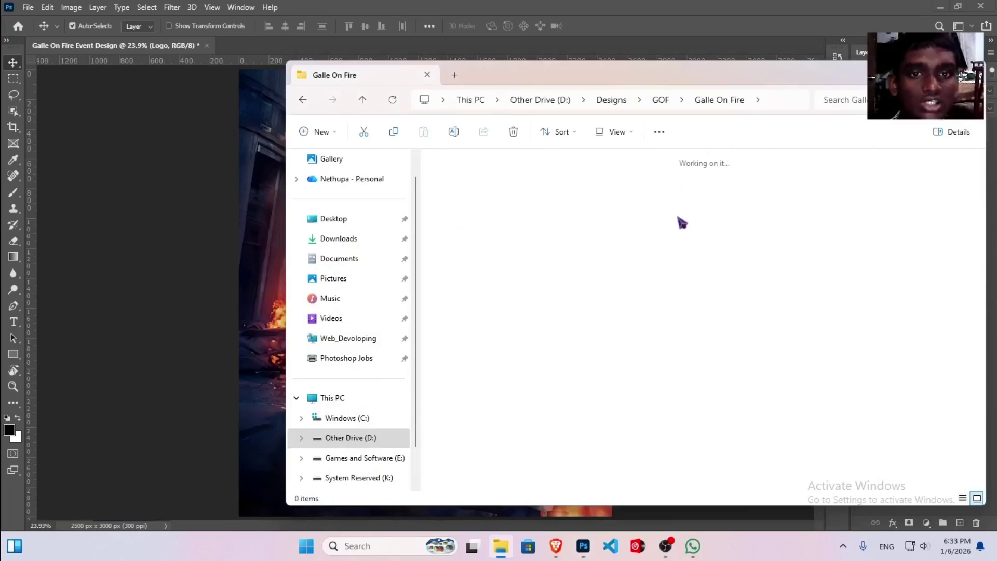
- Place the Avatar LOGO and Lion Events Logo files on the poster above the Logo layer at their default size
click(452, 206)
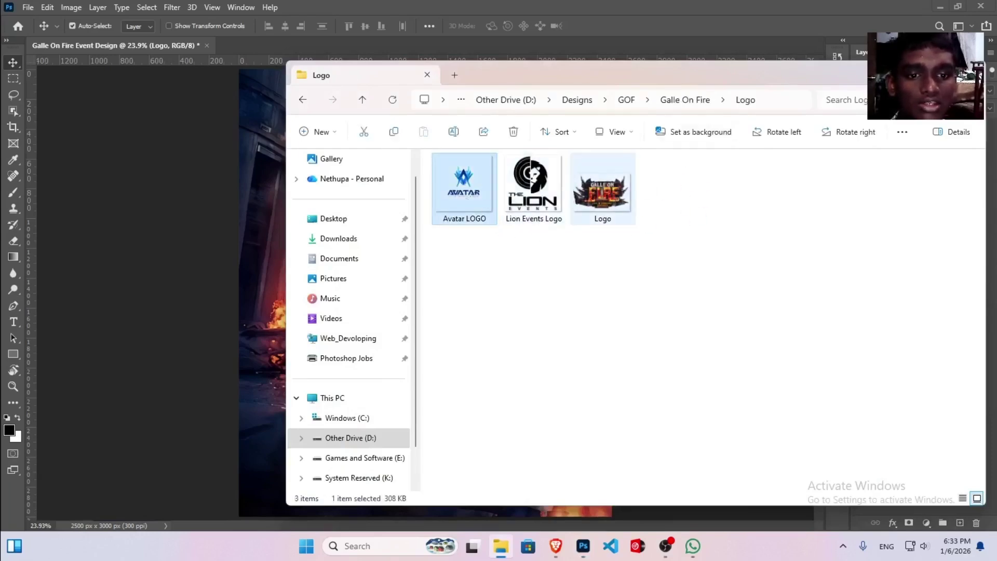
ctrl+click(533, 189)
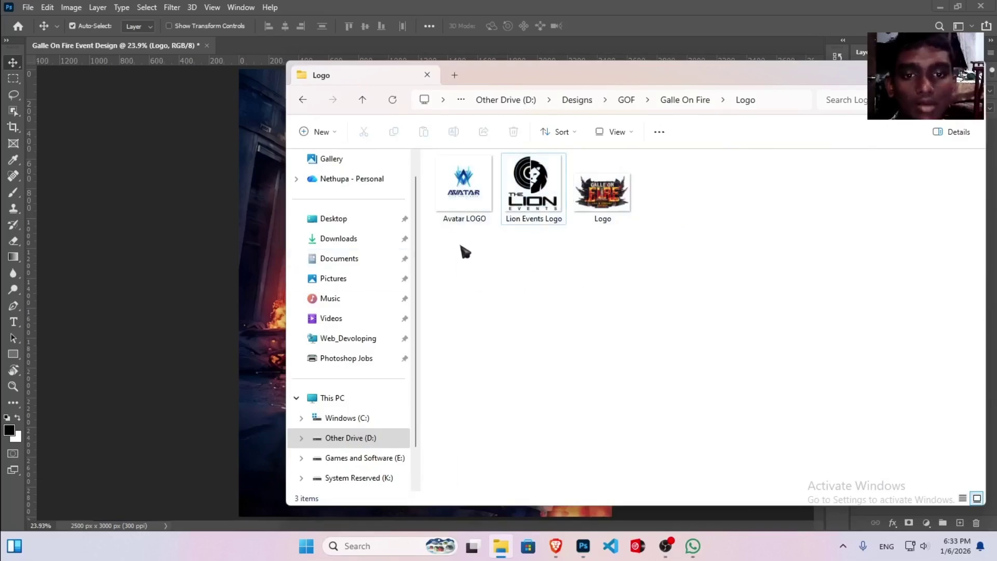
drag(460, 221, 251, 261)
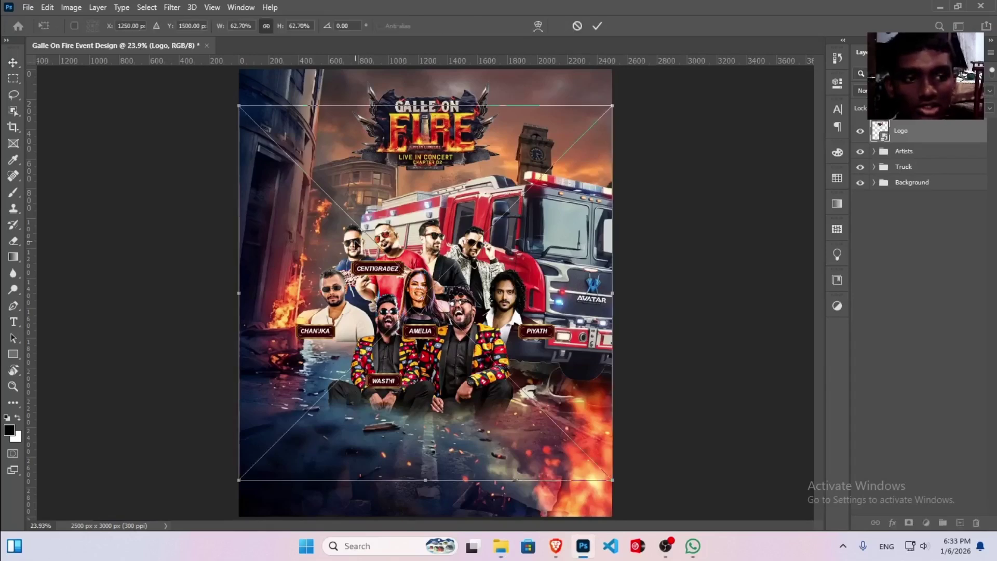
key(Return)
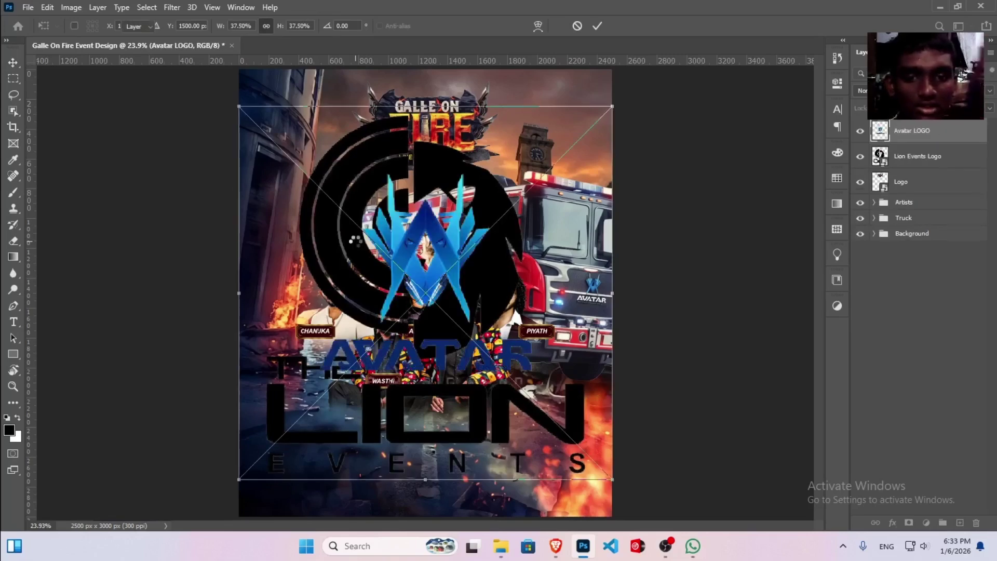
key(Return)
drag(413, 266, 416, 284)
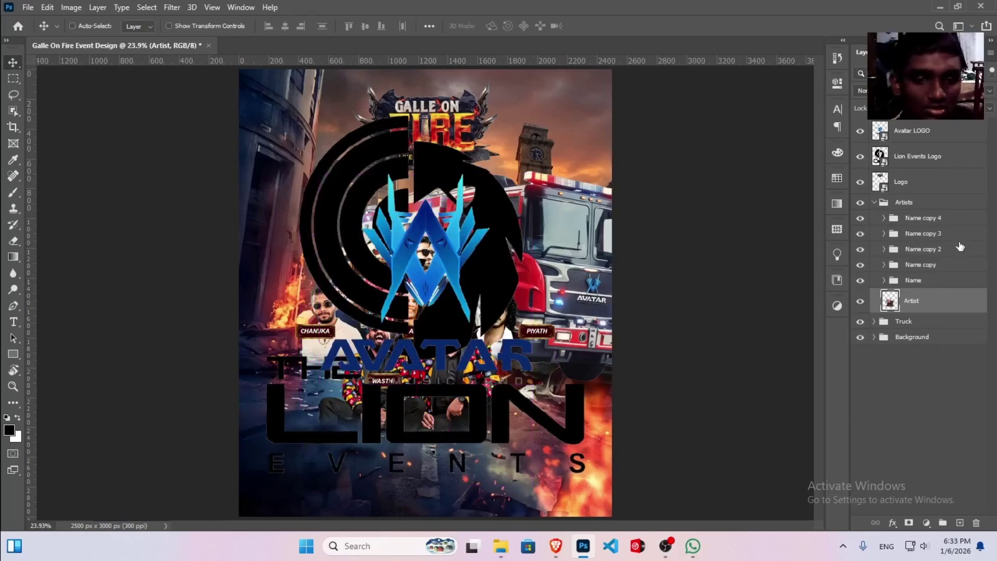
key(ctrl+z)
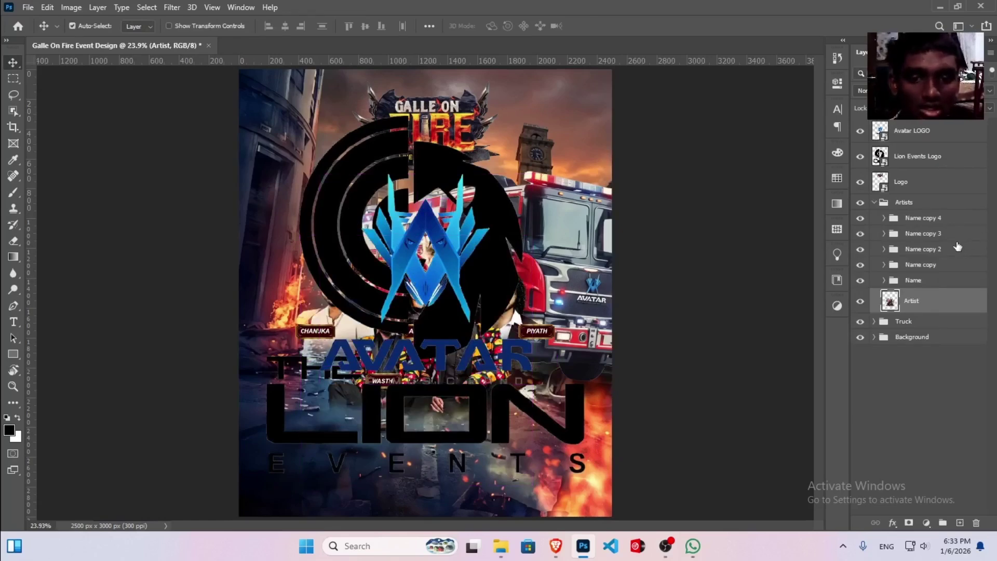
- Scale the Avatar LOGO layer down to about 9.8% and place it in the poster's lower-left corner
click(935, 191)
click(954, 136)
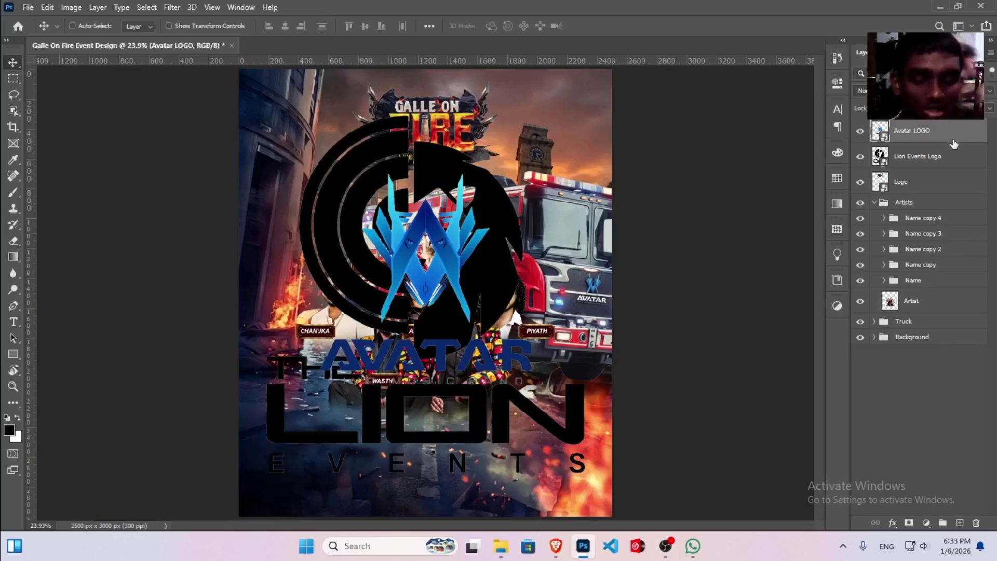
key(ctrl+t)
drag(613, 107, 436, 283)
drag(345, 374, 322, 442)
drag(416, 344, 339, 424)
drag(286, 498, 289, 485)
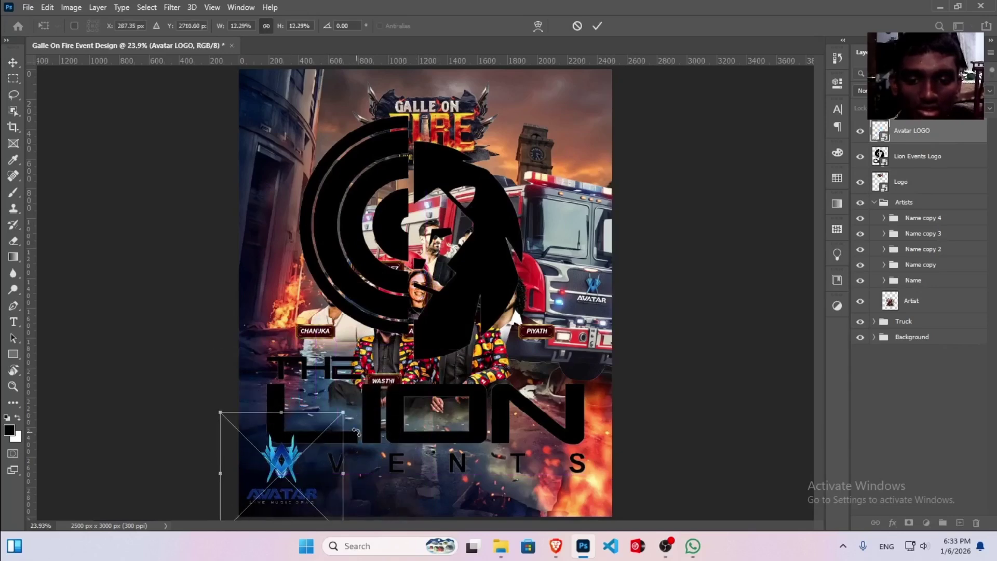
drag(347, 413, 319, 438)
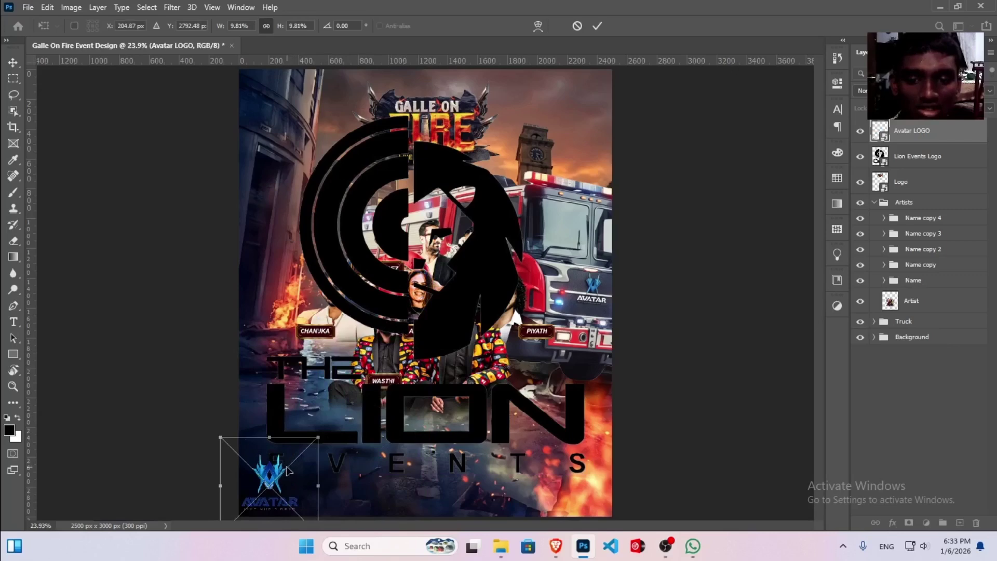
drag(288, 470, 294, 470)
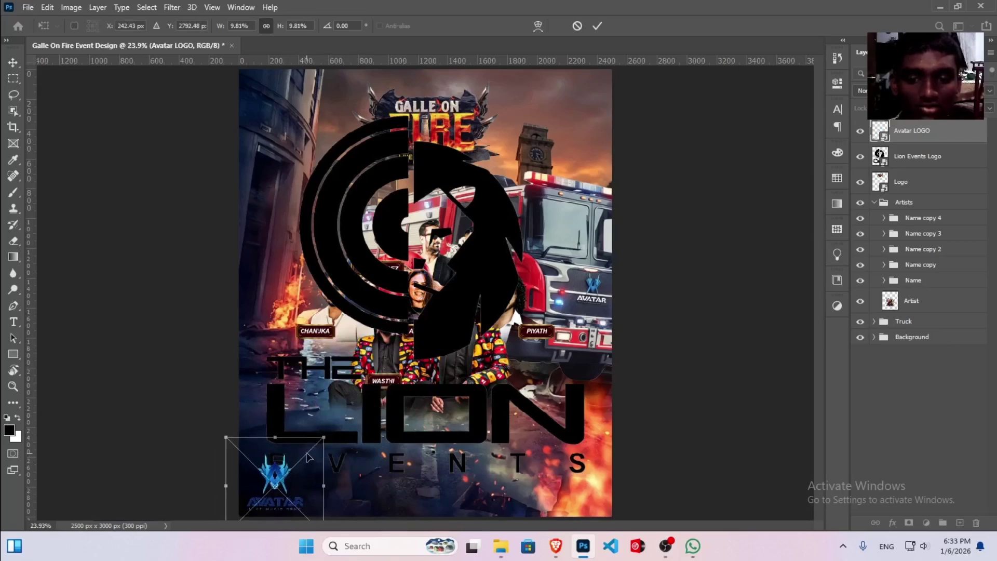
key(Return)
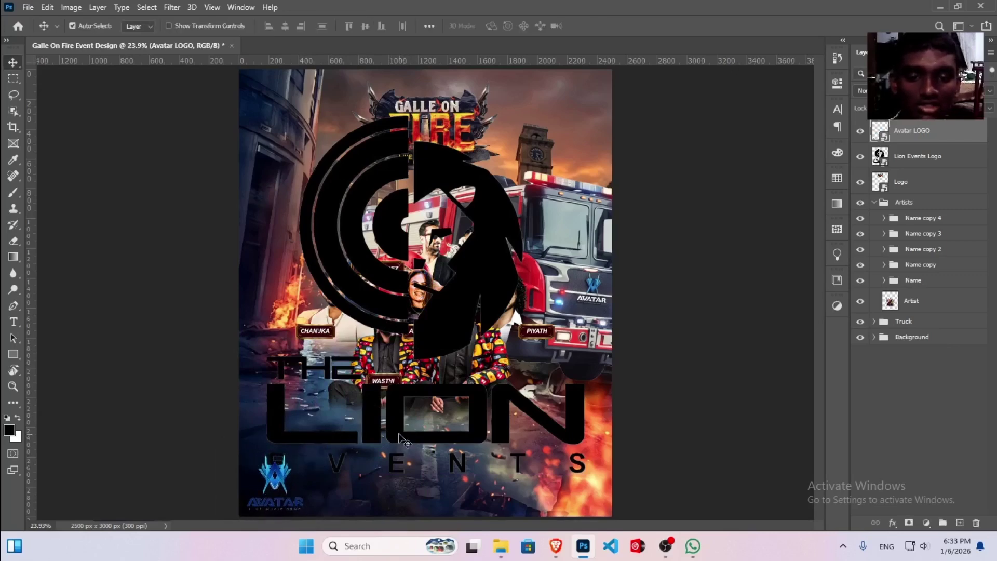
- Scale the Lion Events Logo down to match the Avatar logo's size and place it in the poster's lower-right corner
drag(397, 432, 436, 433)
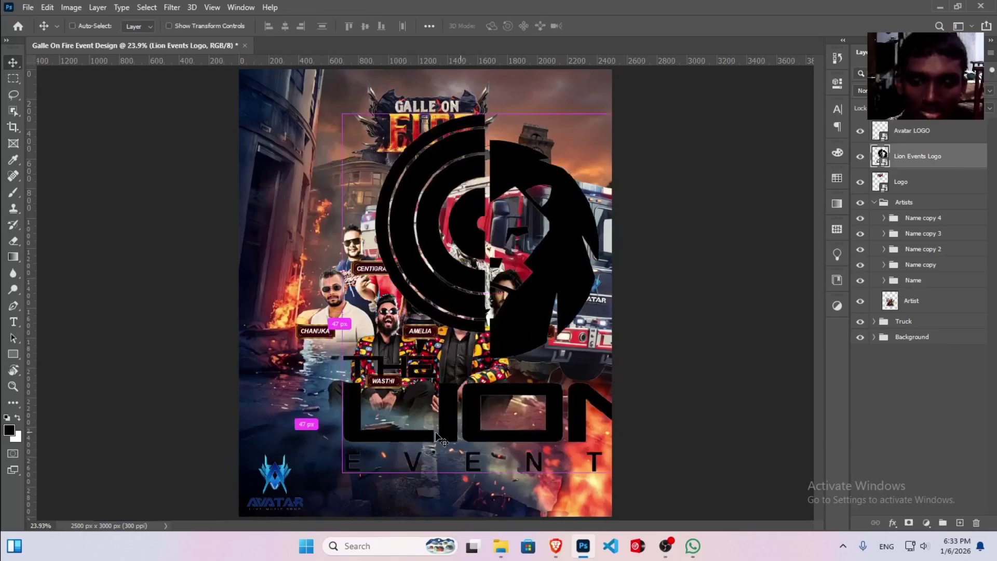
key(ctrl+t)
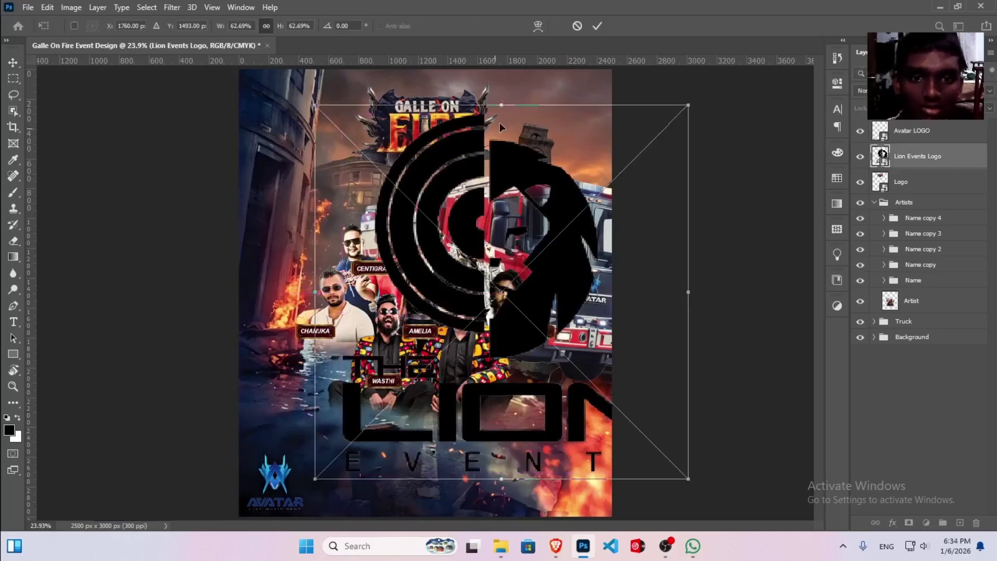
drag(502, 105, 577, 478)
key(Return)
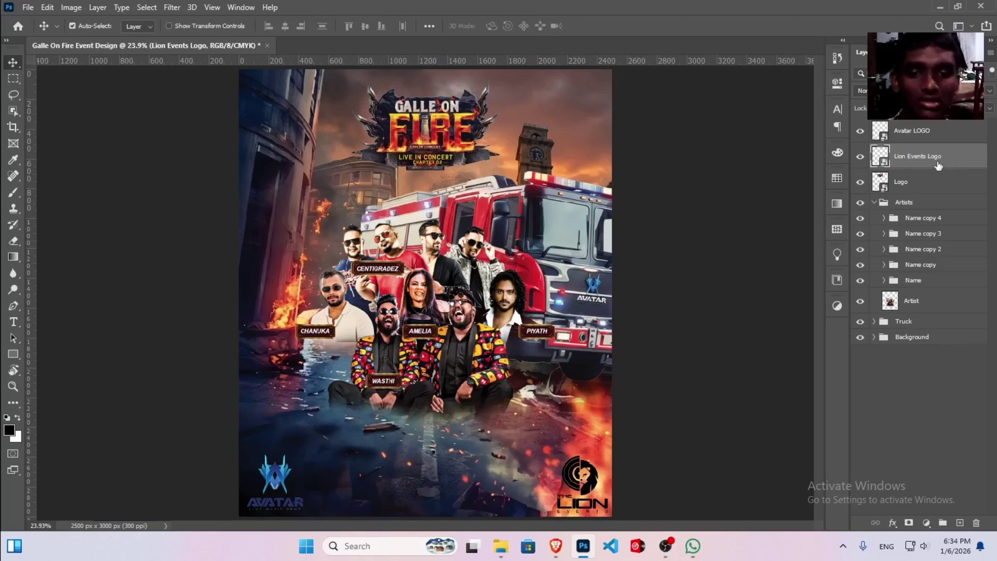
- Select the Avatar and Lion Events logo layers and scale them down together to about 89.4%
ctrl+click(952, 138)
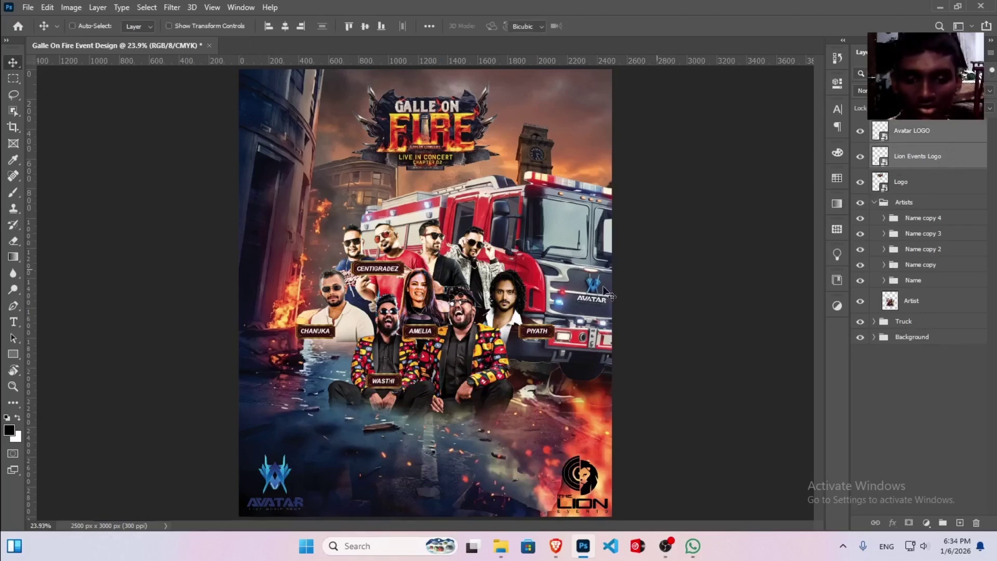
key(ctrl+t)
drag(430, 454, 431, 458)
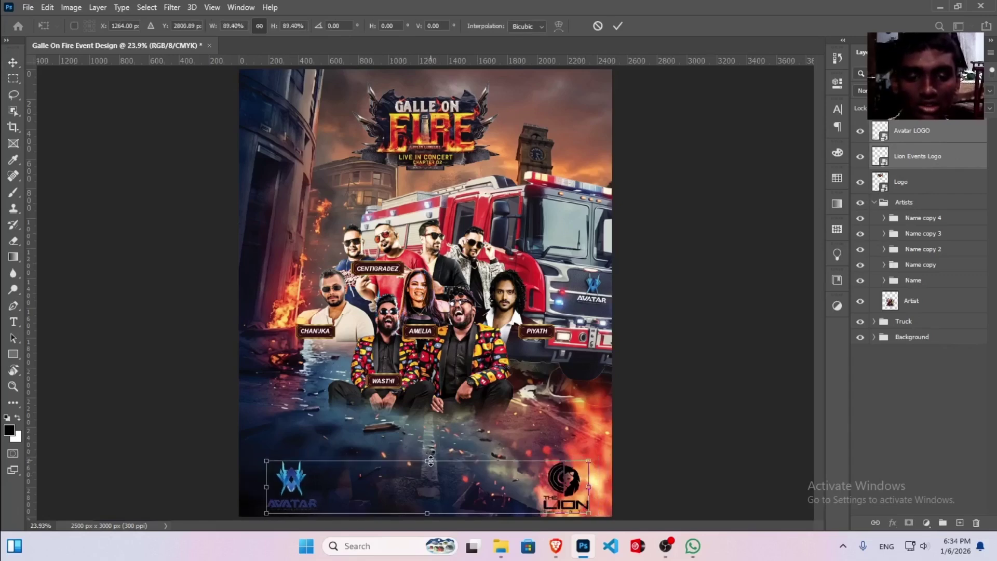
key(Return)
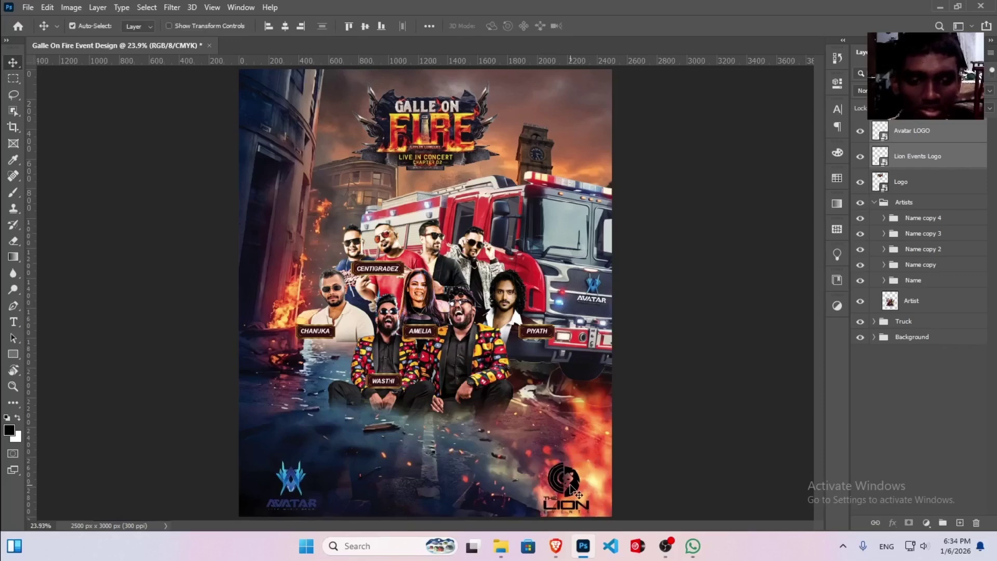
- Move the Lion Events logo closer to the poster's right edge and the Avatar logo closer to its left edge
click(572, 488)
drag(574, 489, 587, 486)
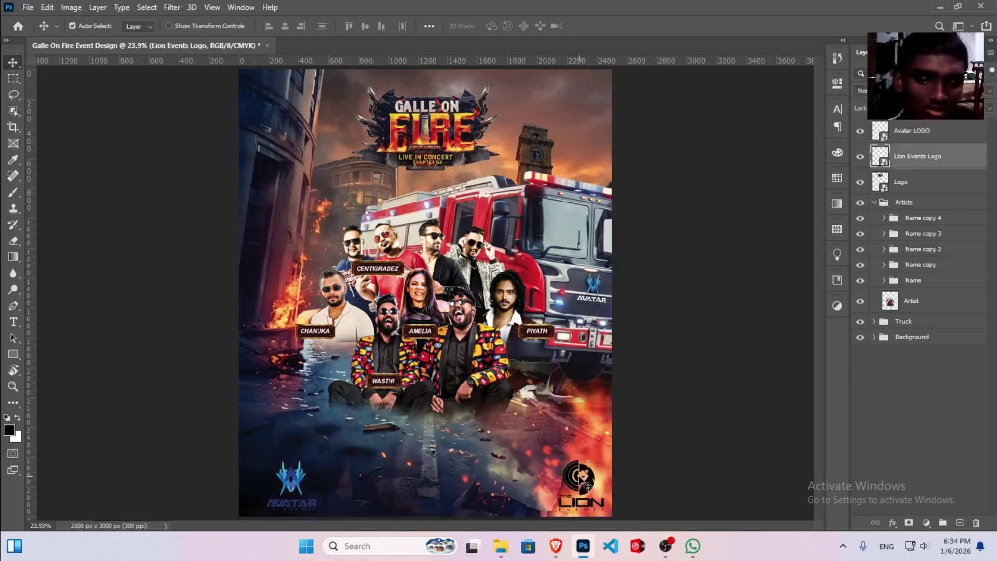
click(285, 491)
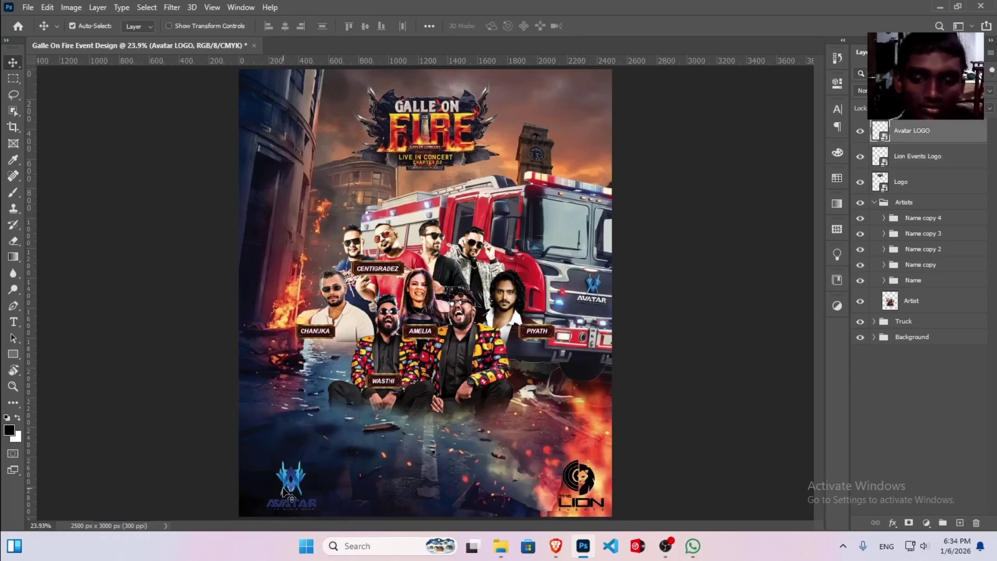
drag(298, 491, 283, 491)
key(Left)
key(Left)
key(Left)
key(Left)
key(Left)
key(Left)
key(Left)
key(Left)
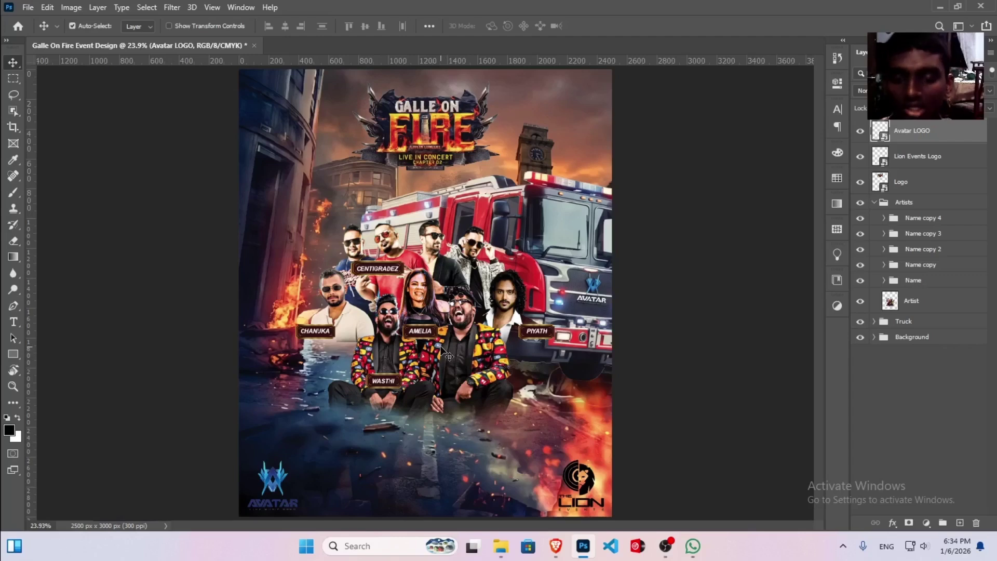
- Add the text "15" at the poster's upper left and set its font to Bronco Personal Use
key(t)
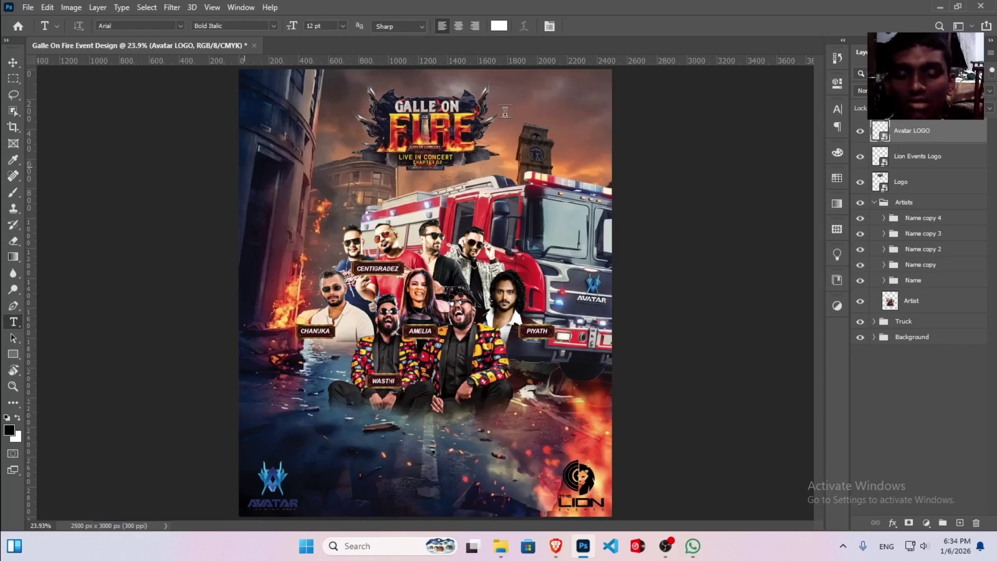
click(244, 167)
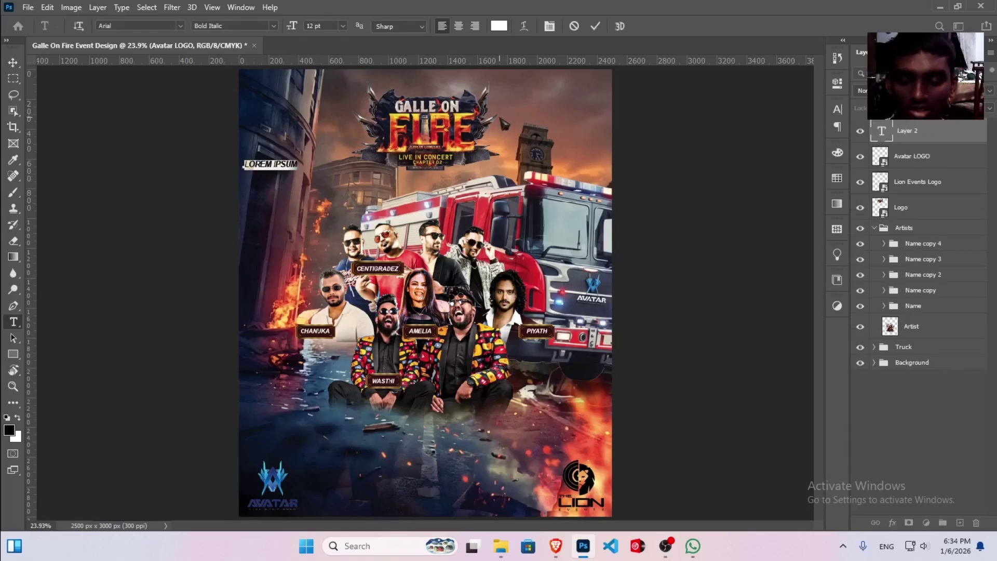
key(BackSpace)
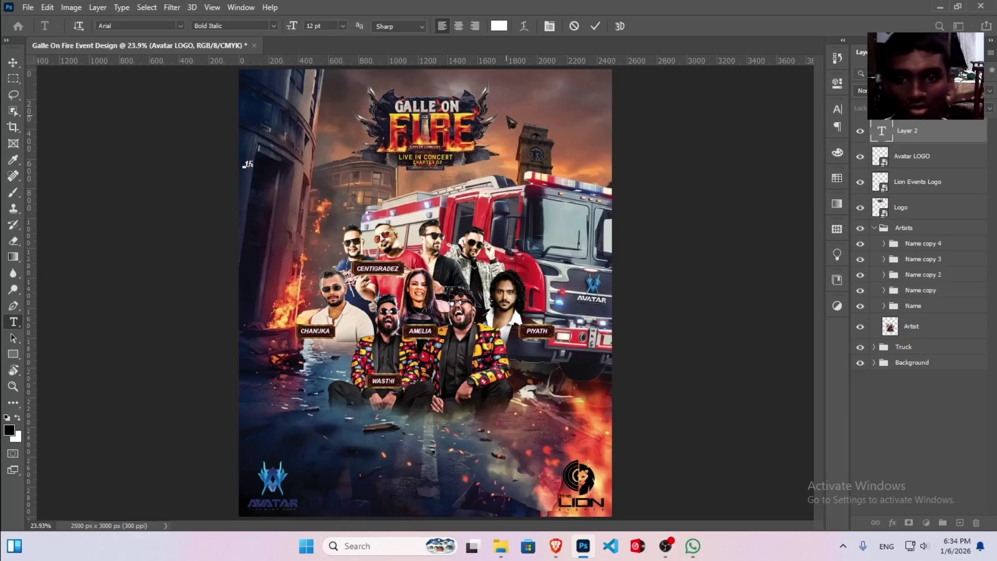
click(837, 109)
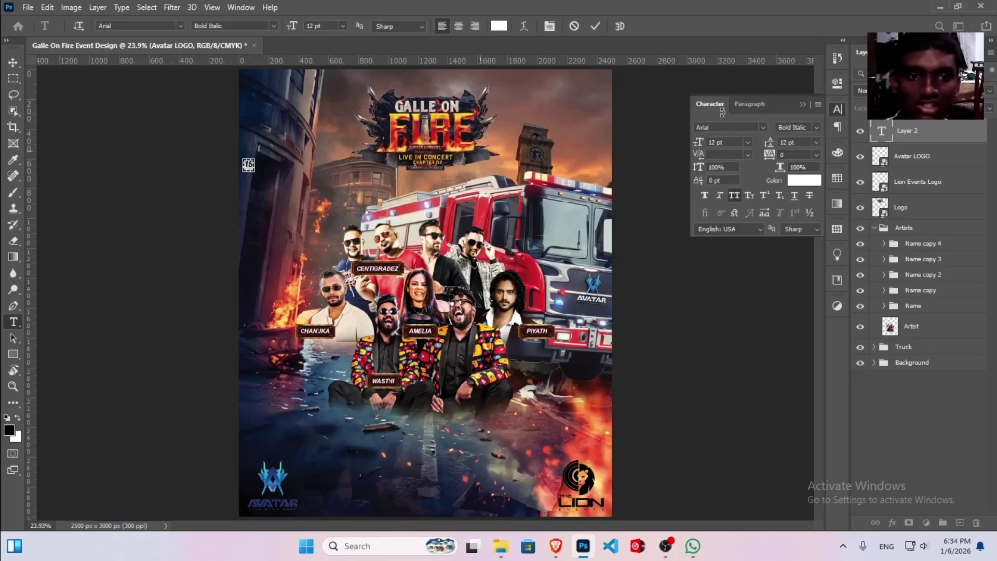
click(765, 128)
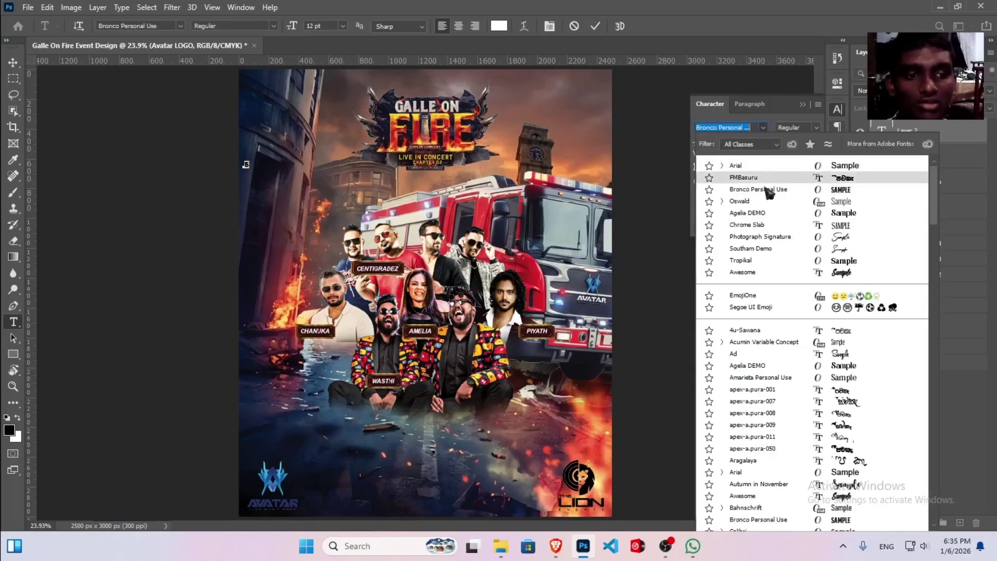
key(Escape)
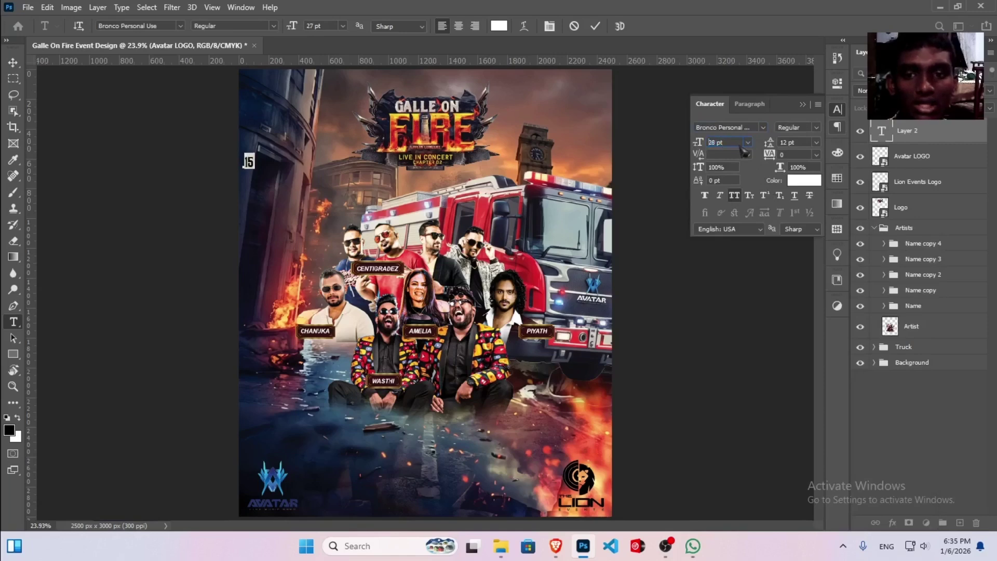
- Set the "15" text's font size to 167 pt and commit the text
scroll(743, 151, up, 20)
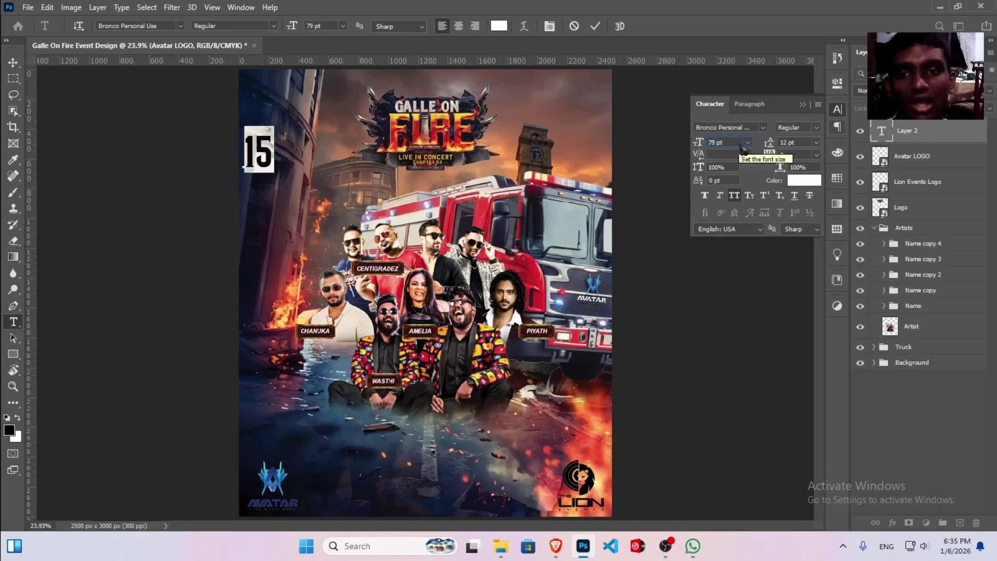
scroll(743, 151, up, 20)
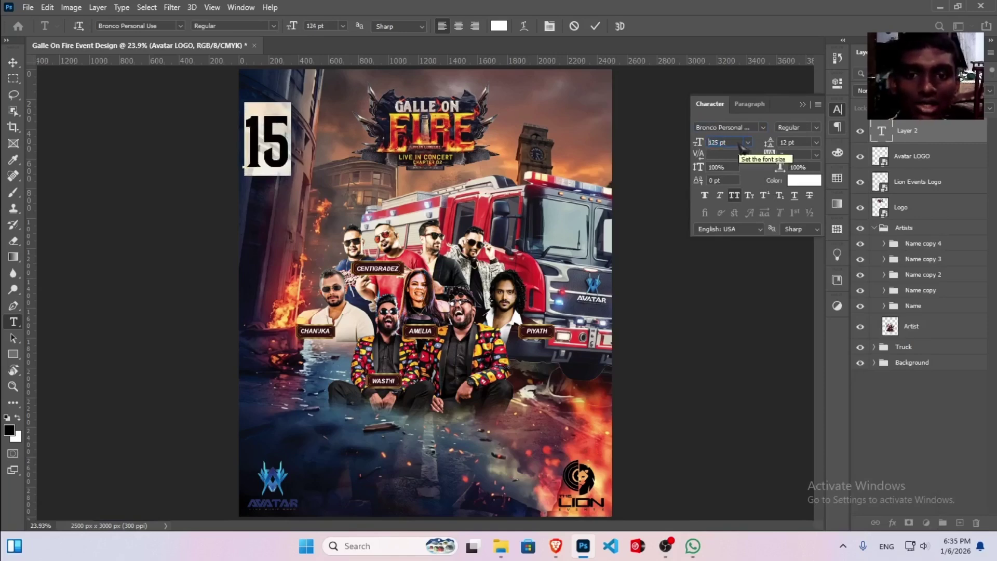
scroll(744, 151, up, 20)
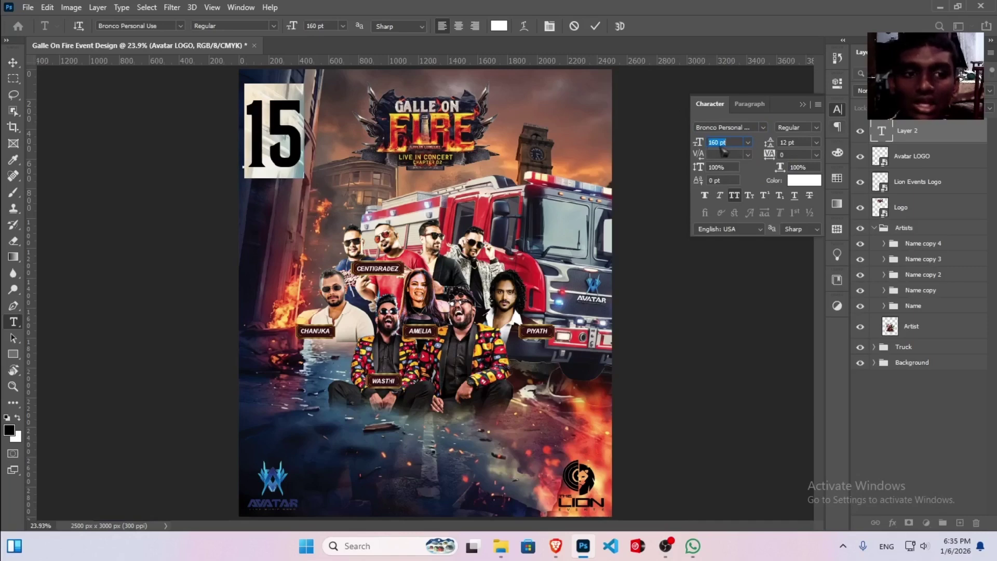
scroll(723, 152, up, 18)
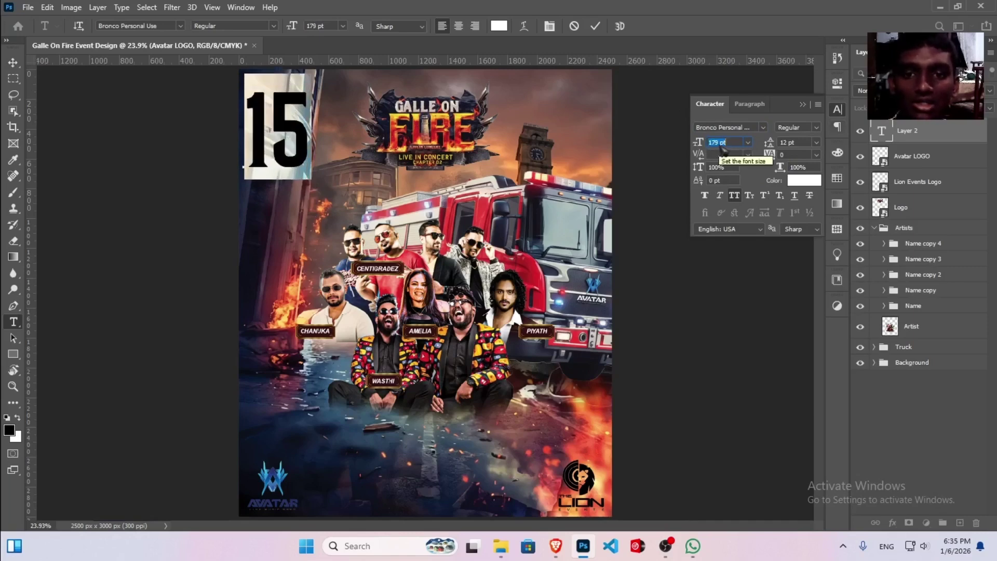
scroll(724, 150, down, 10)
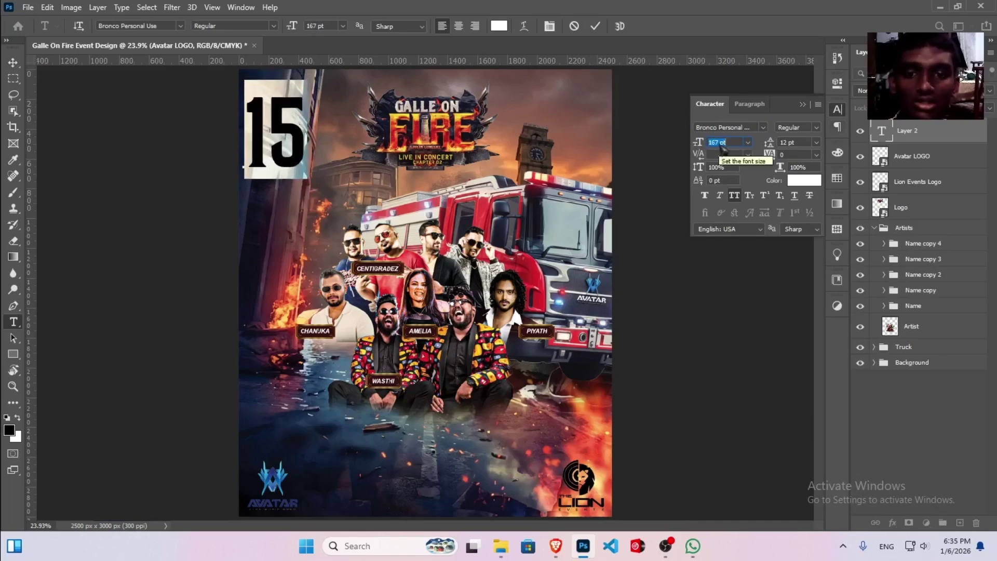
scroll(722, 150, up, 1)
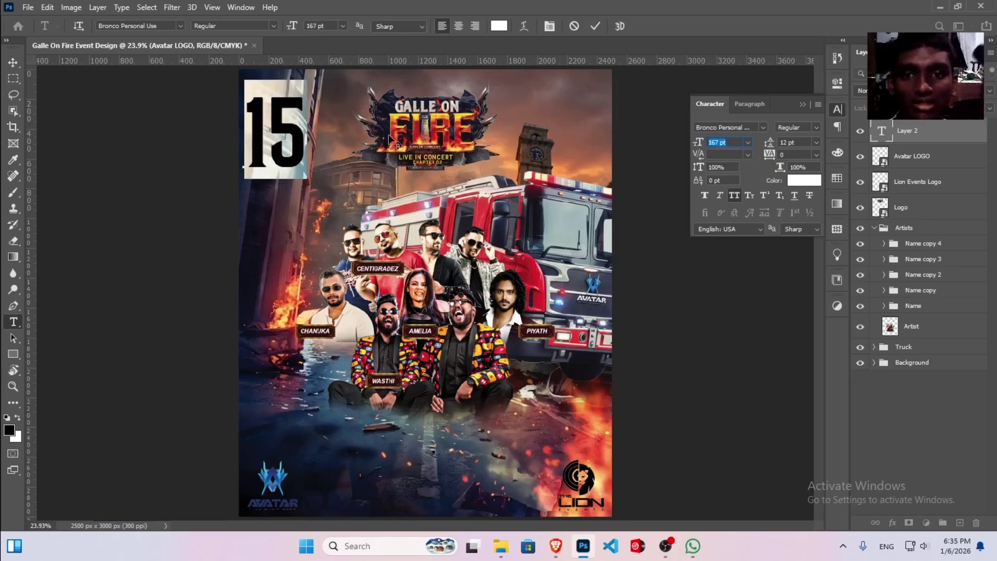
click(269, 131)
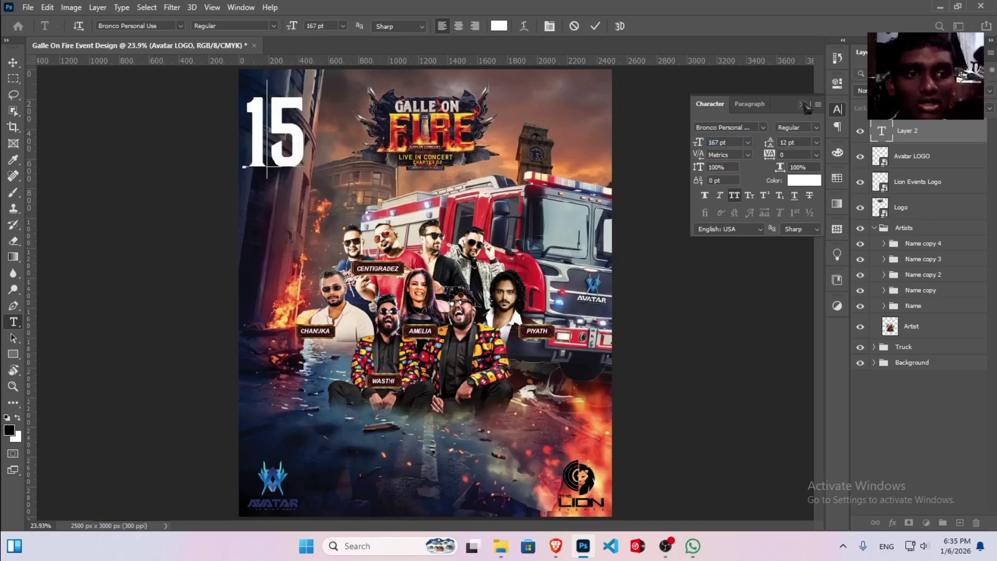
click(803, 103)
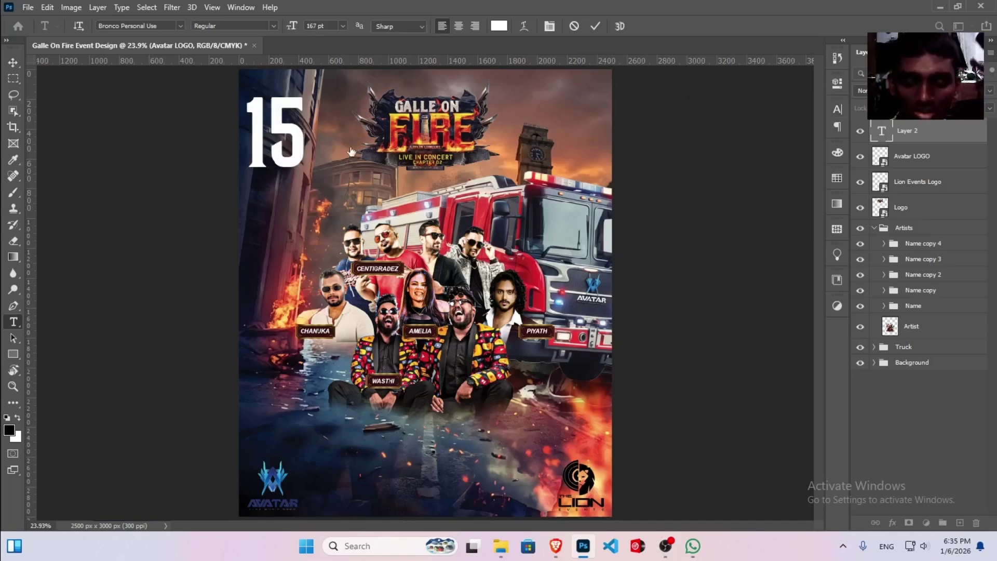
click(412, 172)
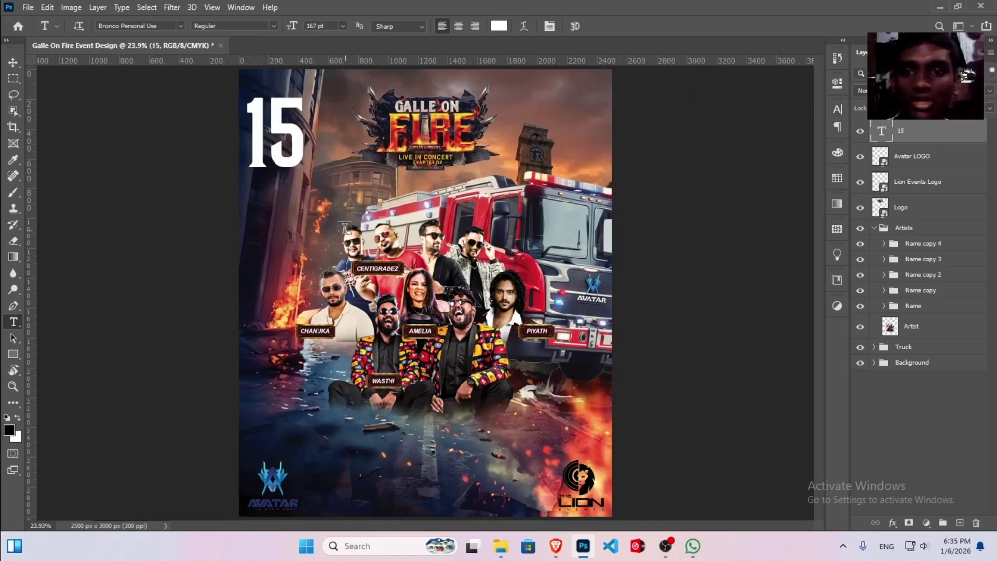
- Switch to File Explorer and open the Assests folder inside Galle On Fire to find the Rusty Metal image
click(507, 548)
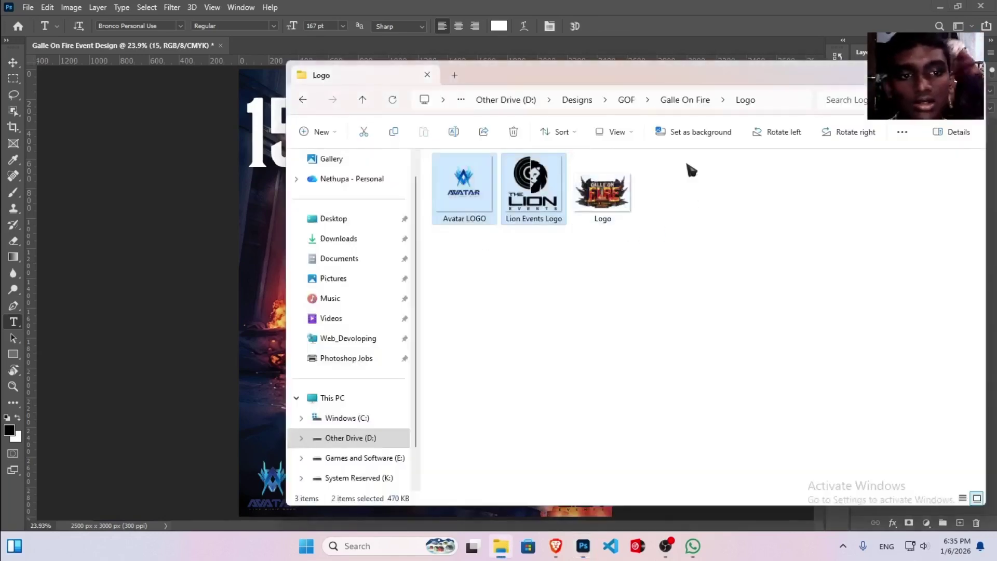
click(684, 100)
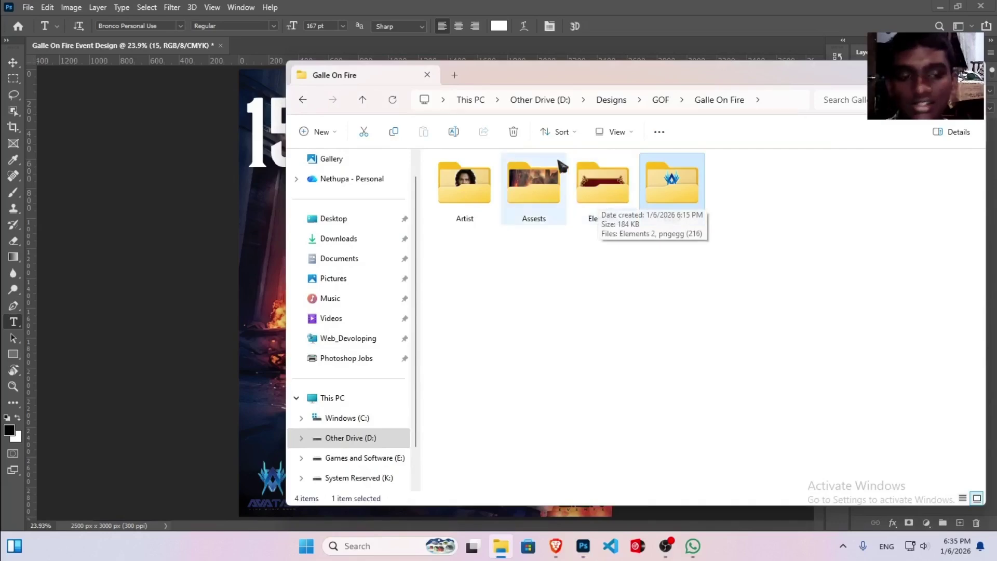
double_click(556, 194)
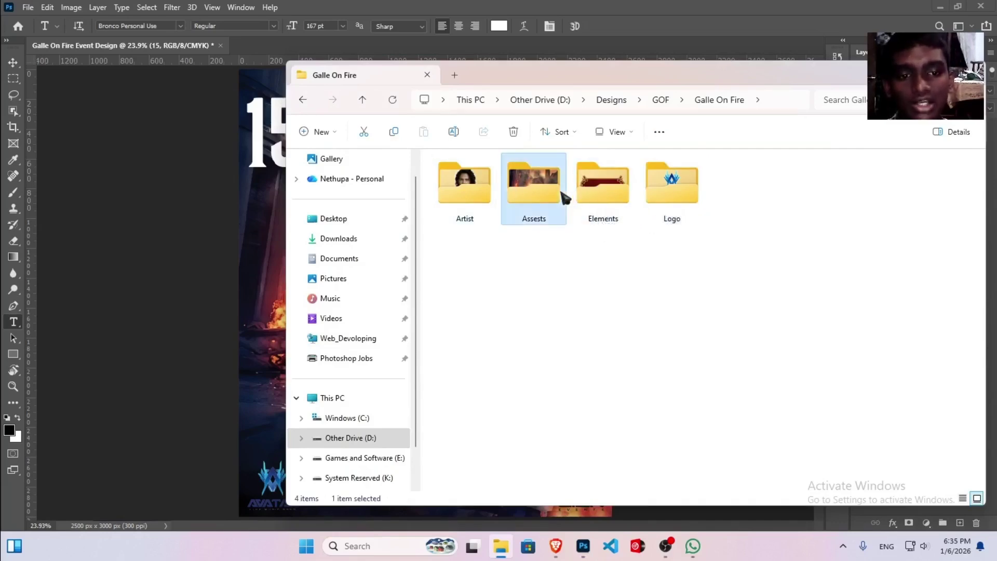
click(602, 200)
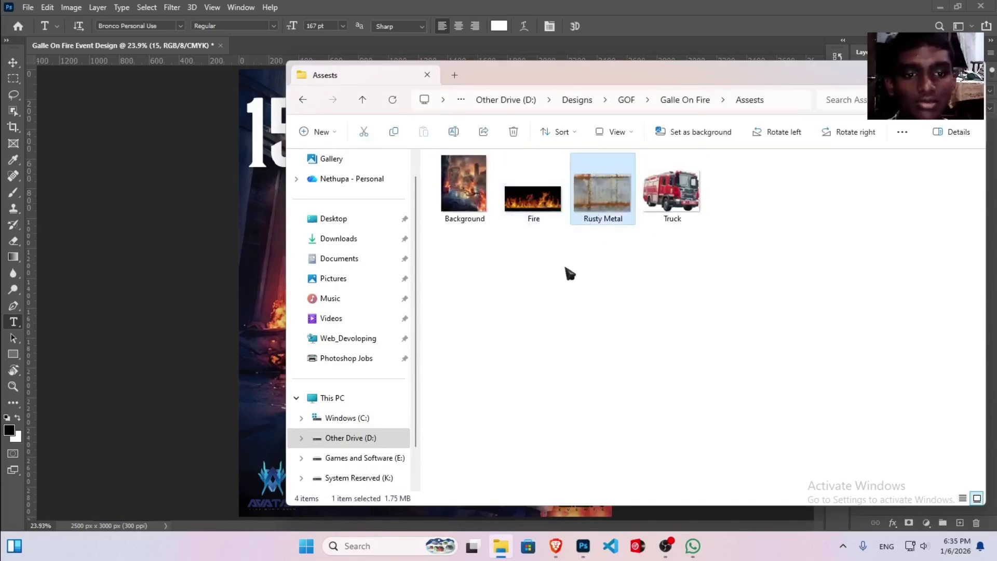
click(685, 101)
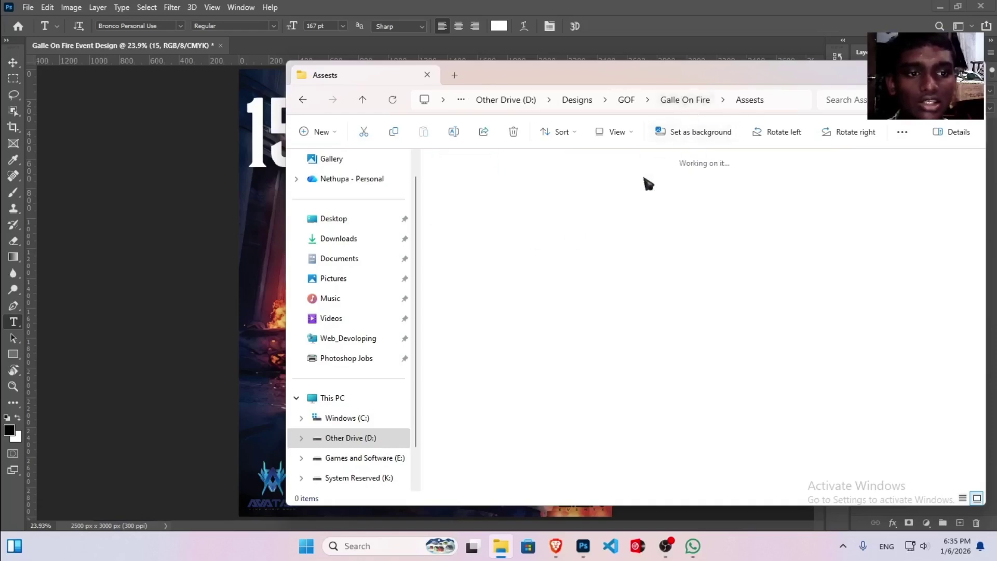
double_click(528, 200)
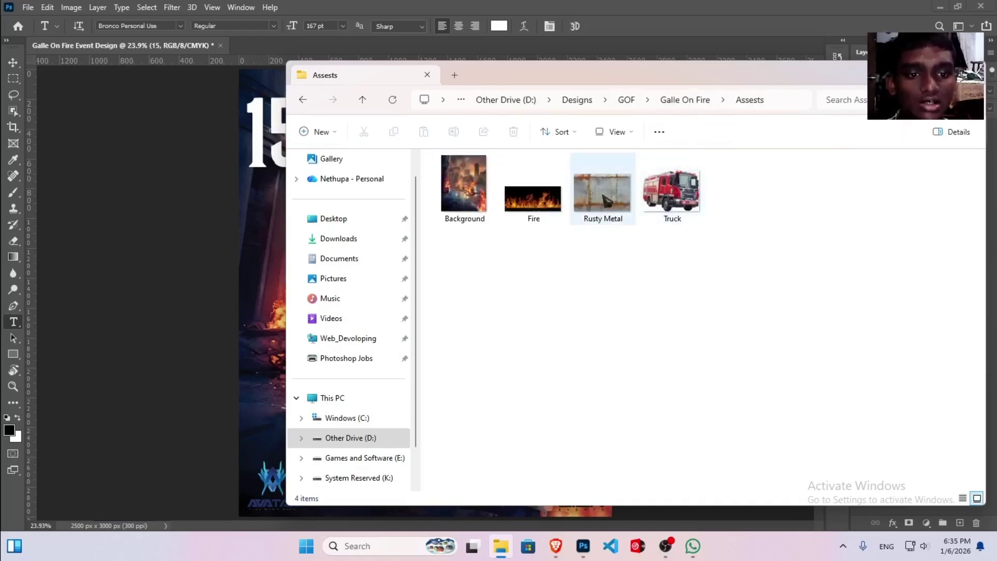
- Place the Rusty Metal image from File Explorer into the Photoshop poster, scaled to about 6.71% and positioned over the "15" text
click(614, 189)
drag(615, 189, 411, 287)
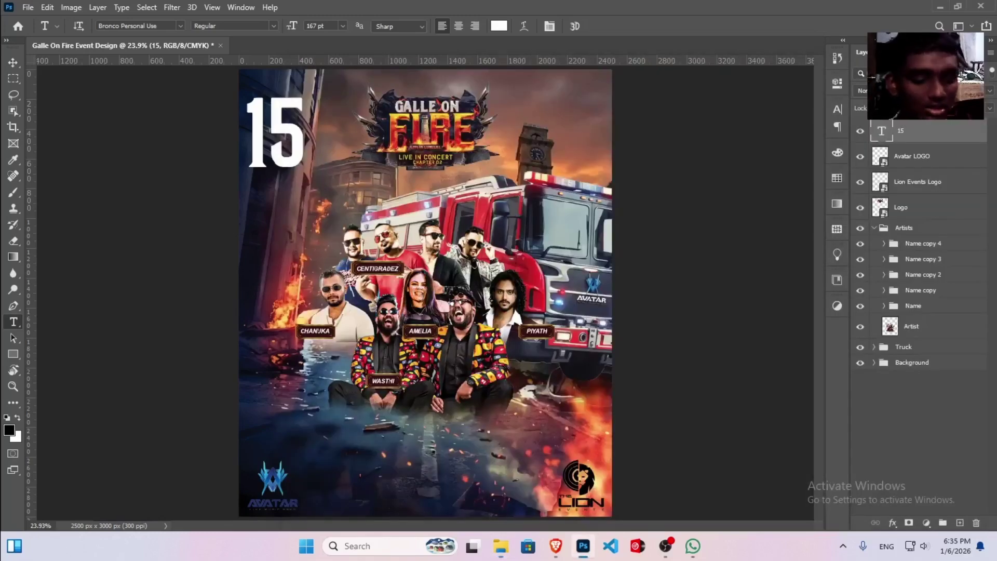
drag(411, 287, 461, 236)
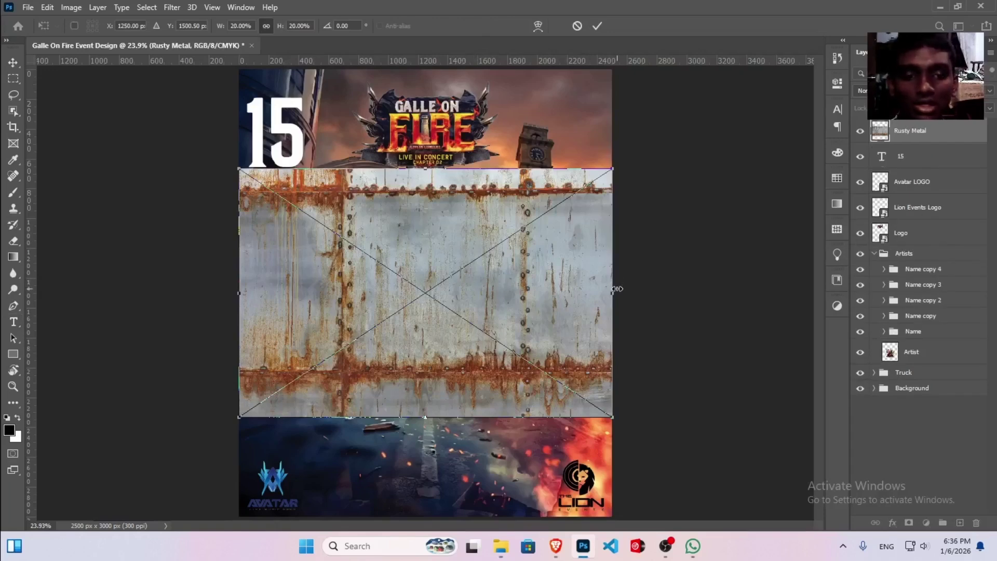
drag(612, 293, 395, 304)
drag(319, 309, 326, 166)
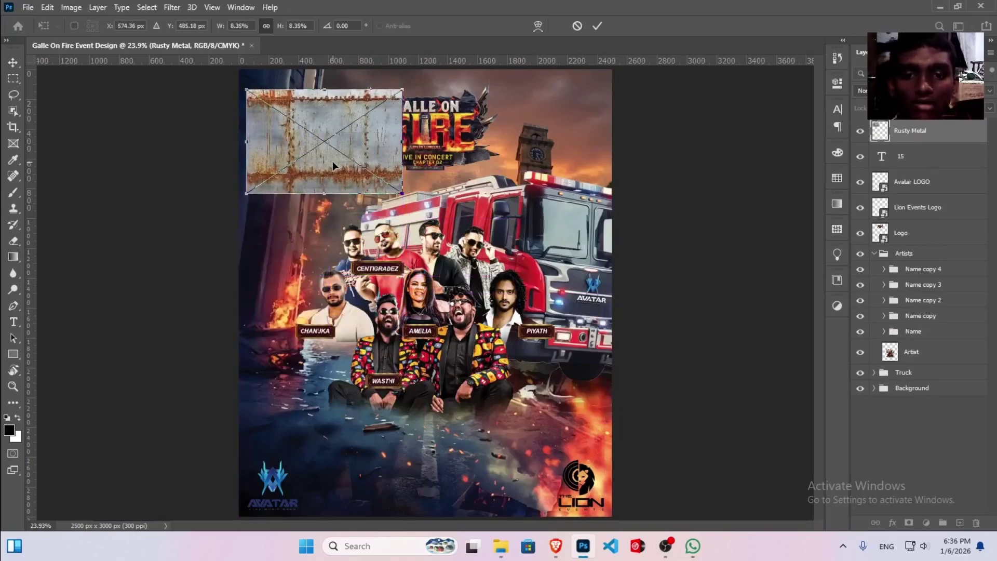
drag(401, 142, 373, 140)
drag(288, 150, 290, 143)
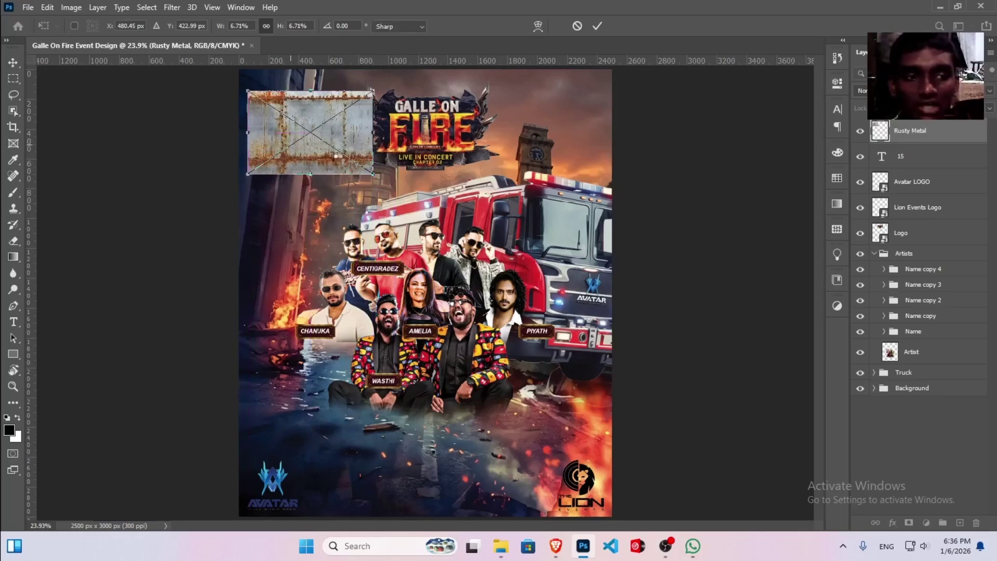
key(Return)
- Clip the Rusty Metal layer to the "15" text layer with a clipping mask
key(t)
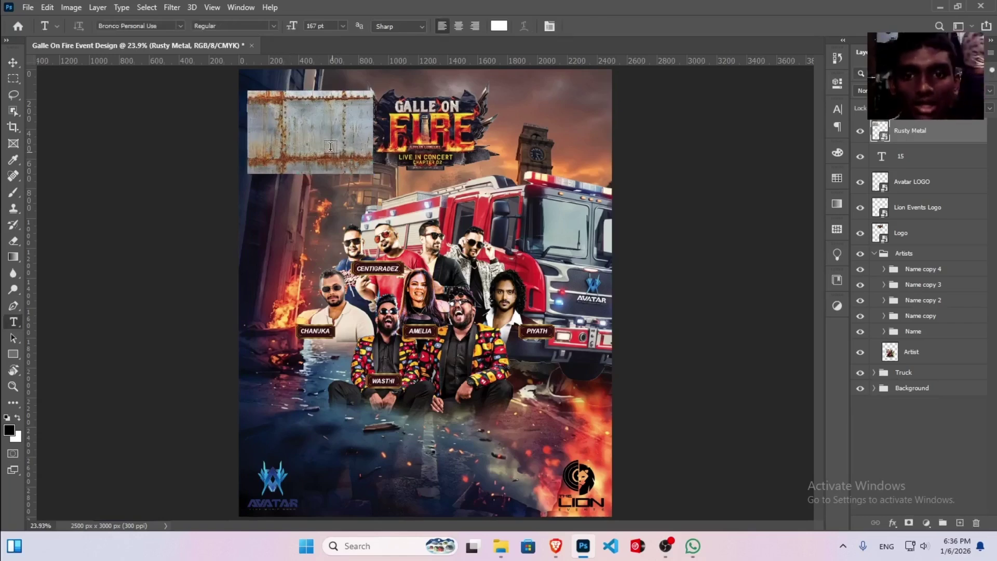
click(929, 163)
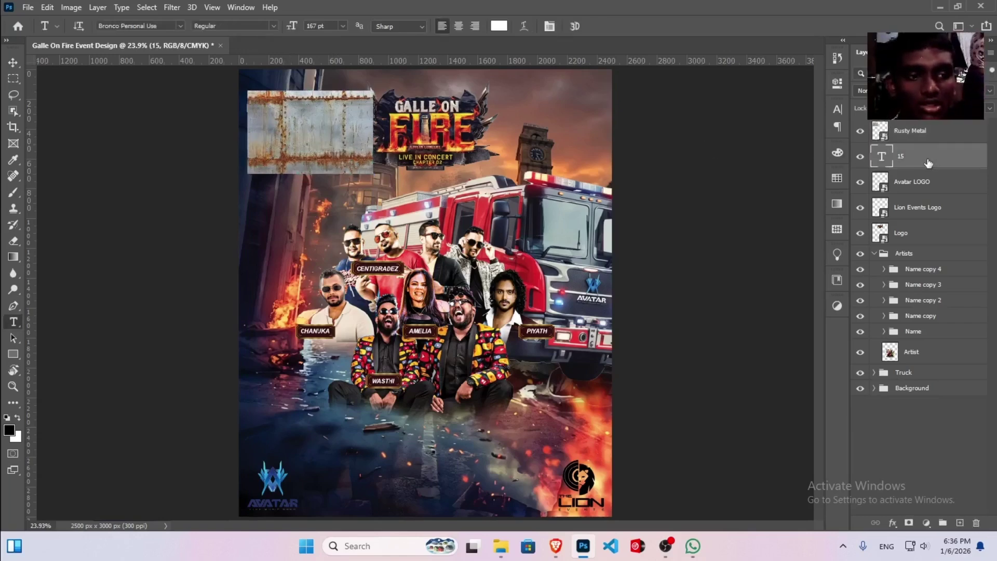
click(956, 134)
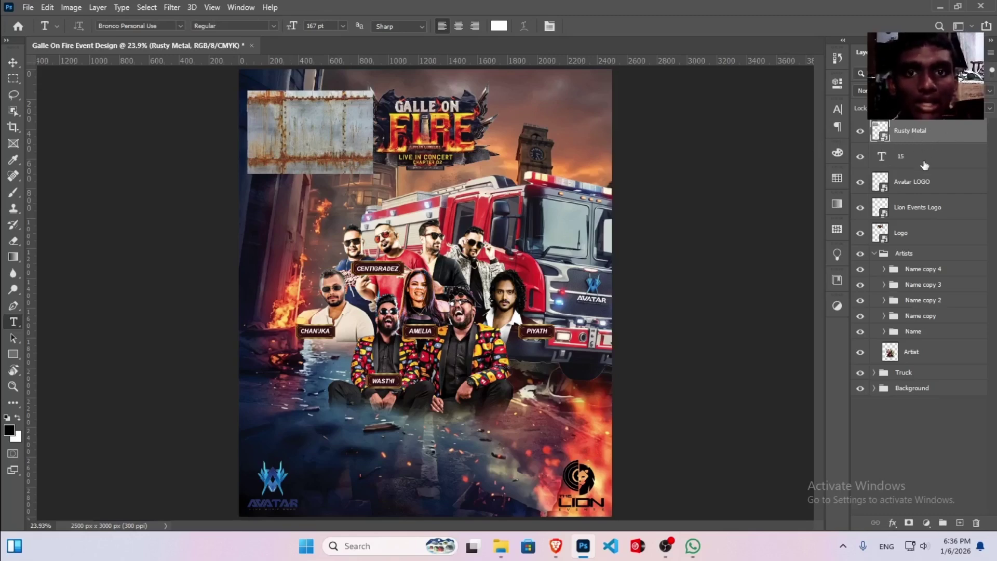
right_click(964, 137)
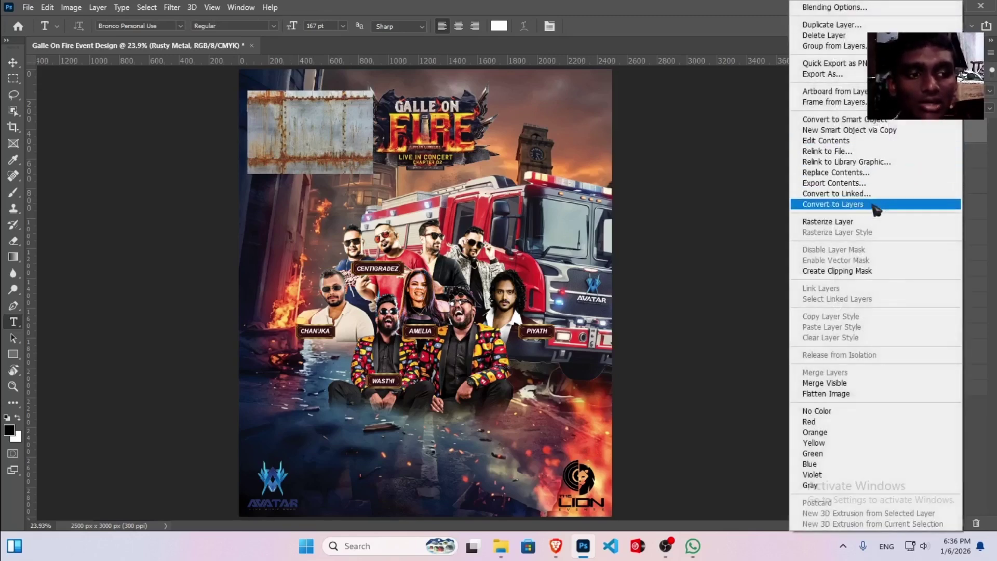
click(857, 275)
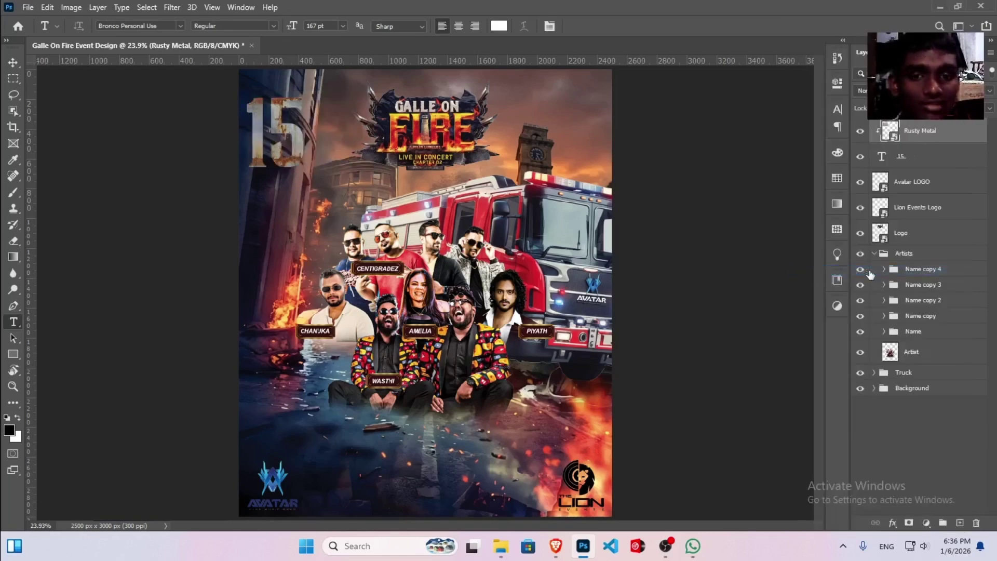
- Transform the clipped Rusty Metal texture to about 6.83% scale and adjust its position so it covers both digits of the "15"
key(v)
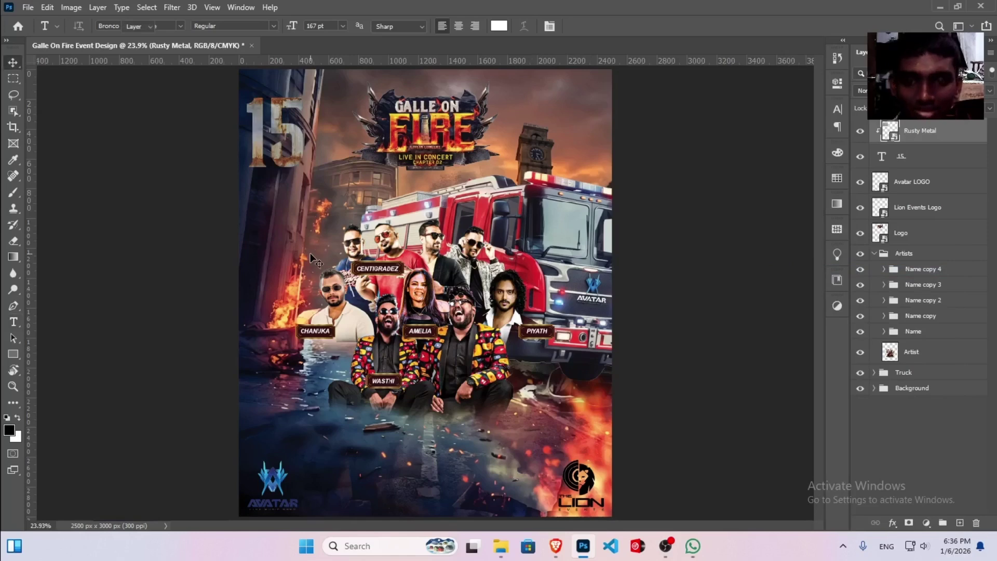
key(ctrl+t)
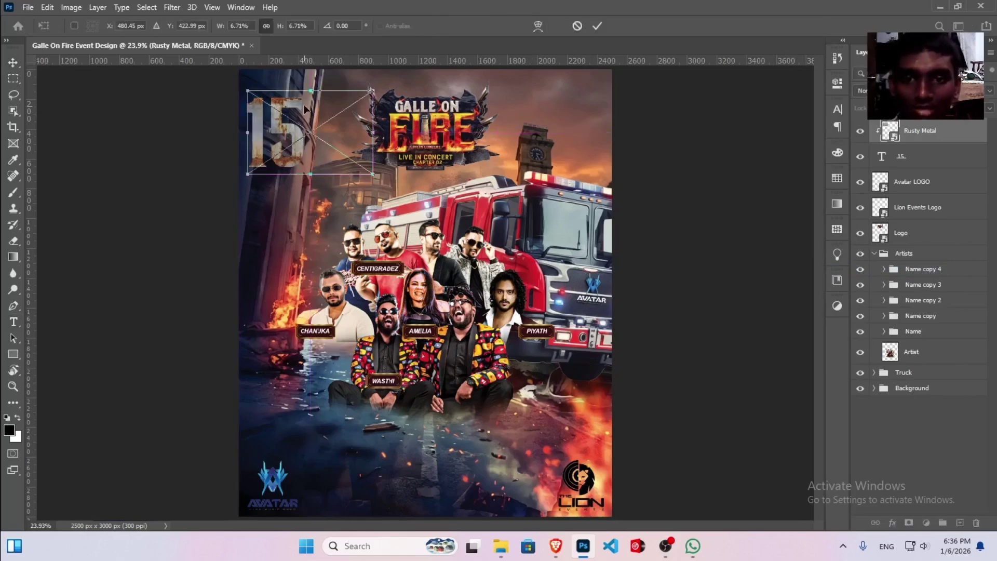
drag(310, 89, 309, 94)
key(Left)
key(Left)
key(Left)
key(Left)
key(Left)
key(Left)
key(Left)
key(Left)
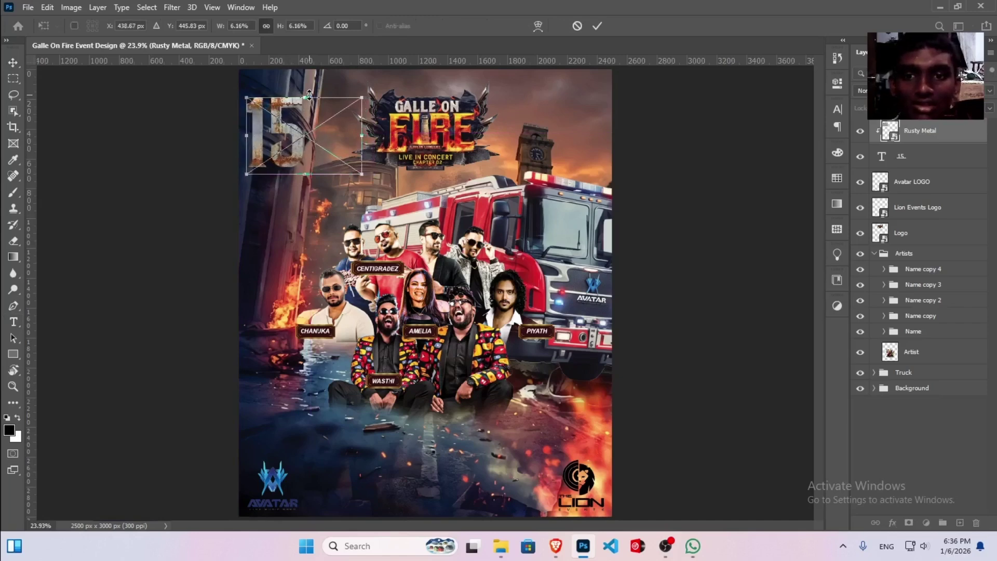
drag(307, 172, 305, 179)
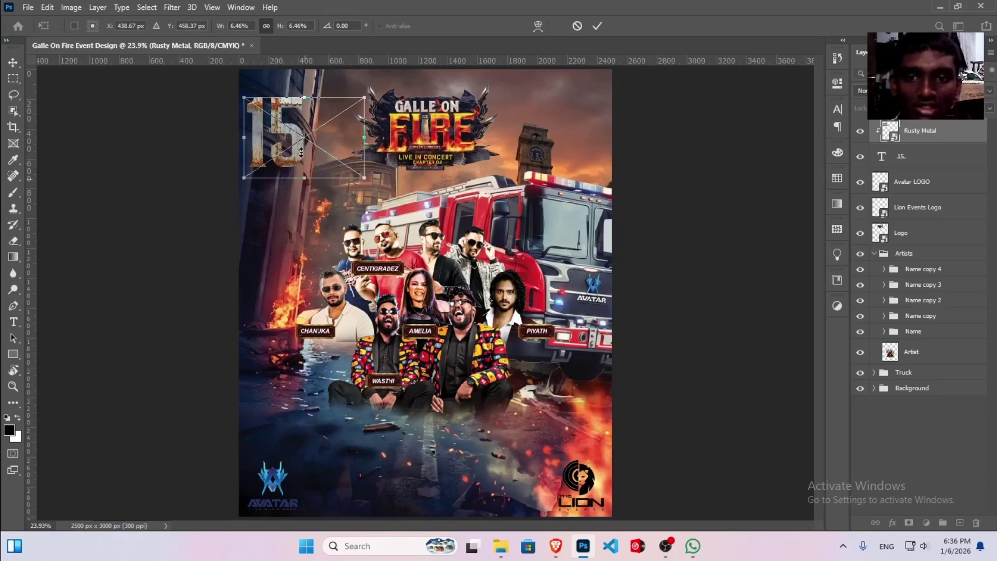
drag(365, 98, 370, 93)
key(Return)
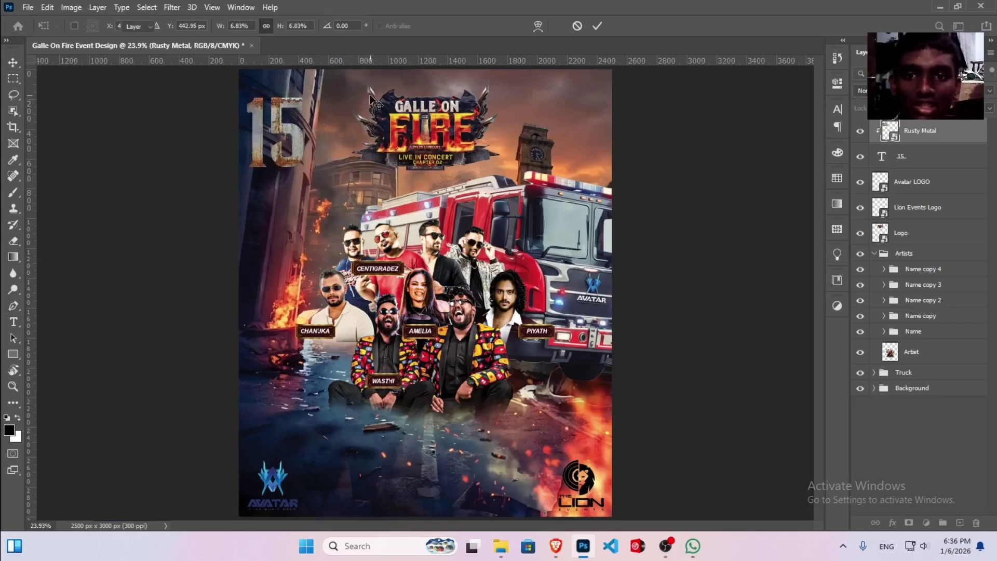
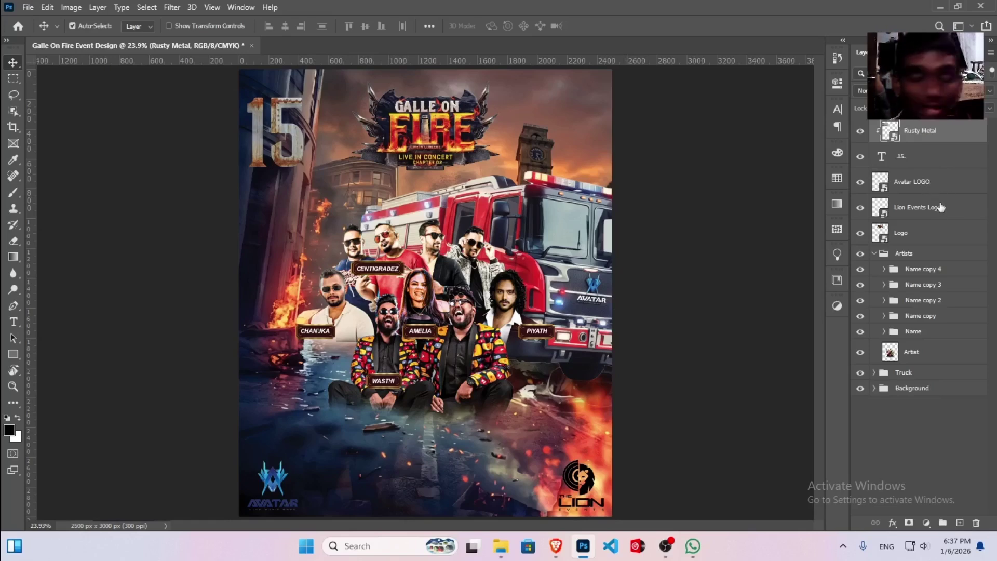
- Collapse the Artists group, put the Logo layer in its own group and name that group "Header Logo"
click(875, 254)
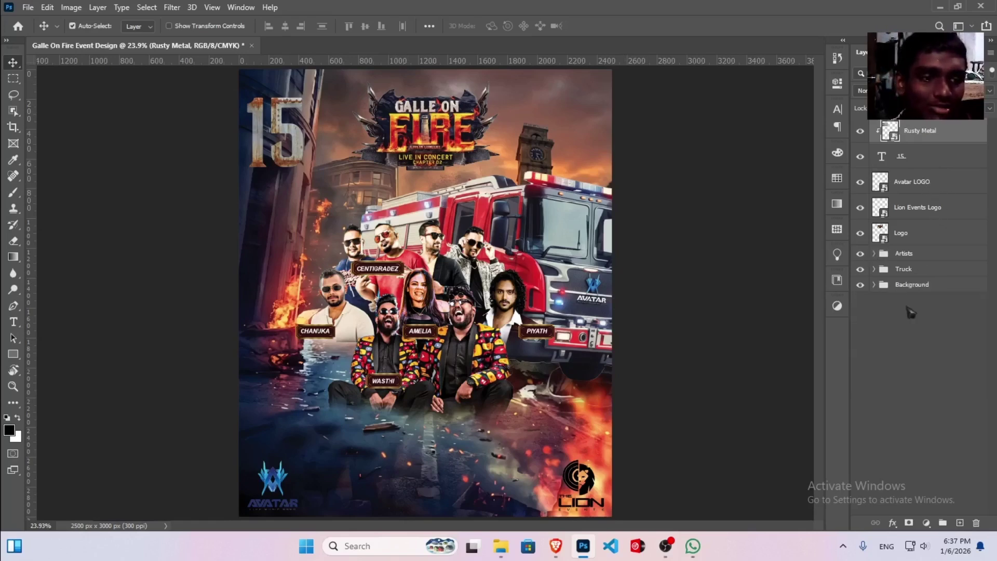
click(939, 237)
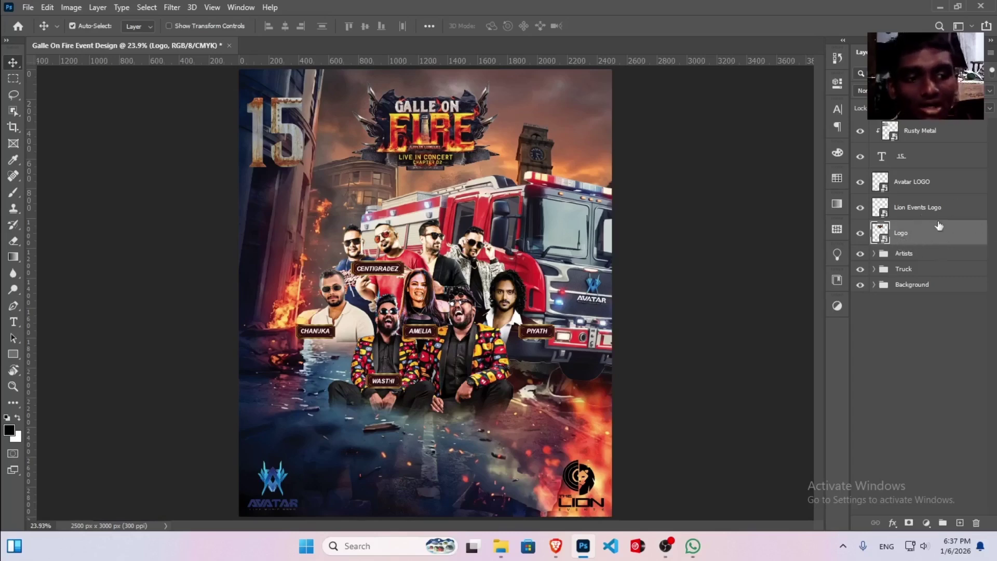
key(ctrl)
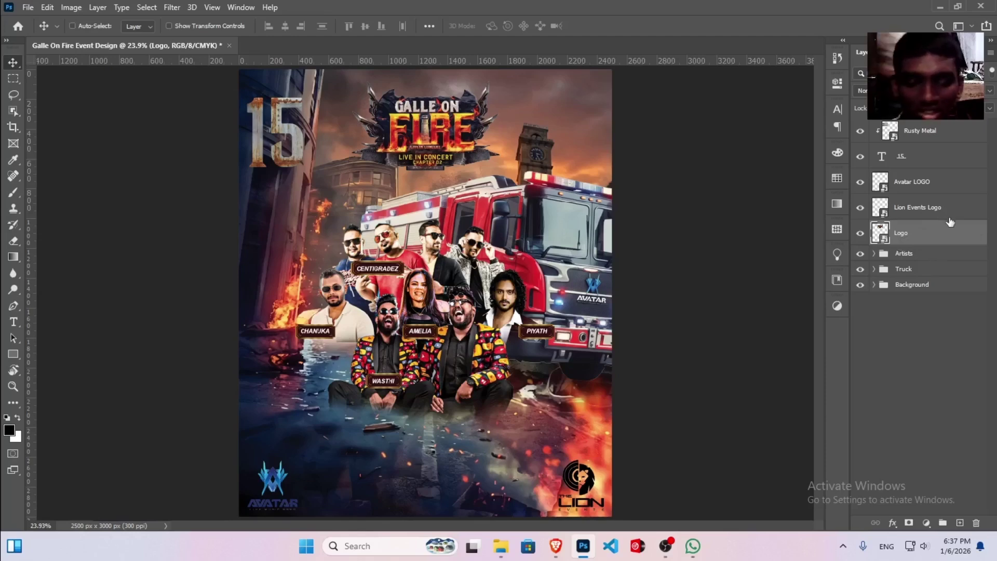
key(ctrl+g)
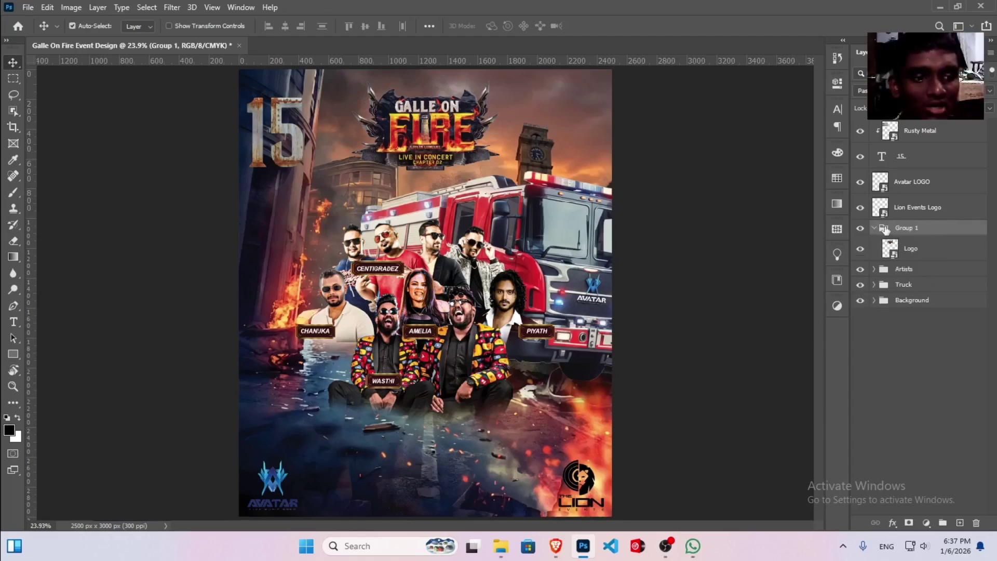
click(875, 228)
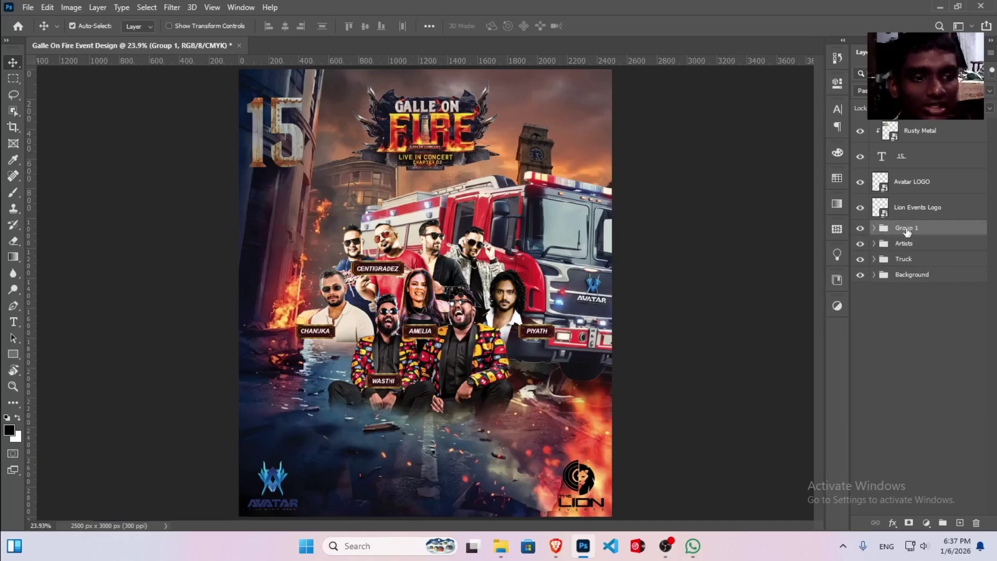
double_click(906, 228)
text(Head)
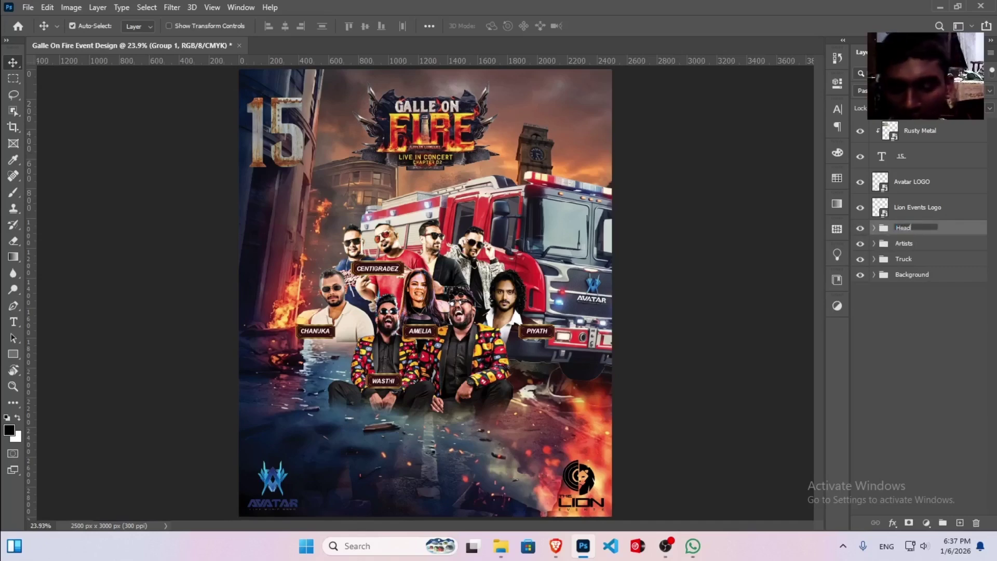
text(er Logo)
key(Return)
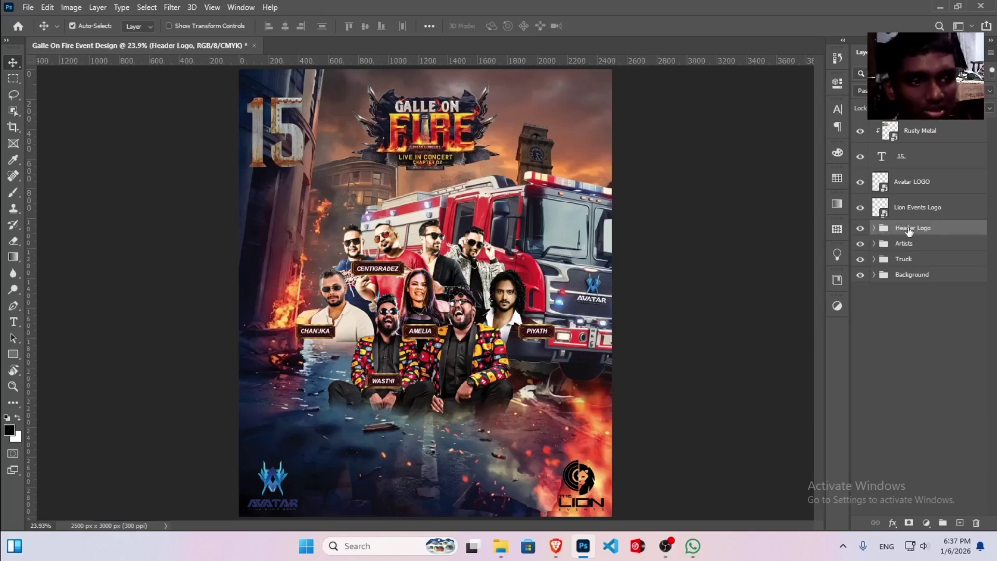
- Group the Avatar LOGO and Lion Events Logo layers and rename the group "Footer"
click(958, 188)
shift+click(958, 205)
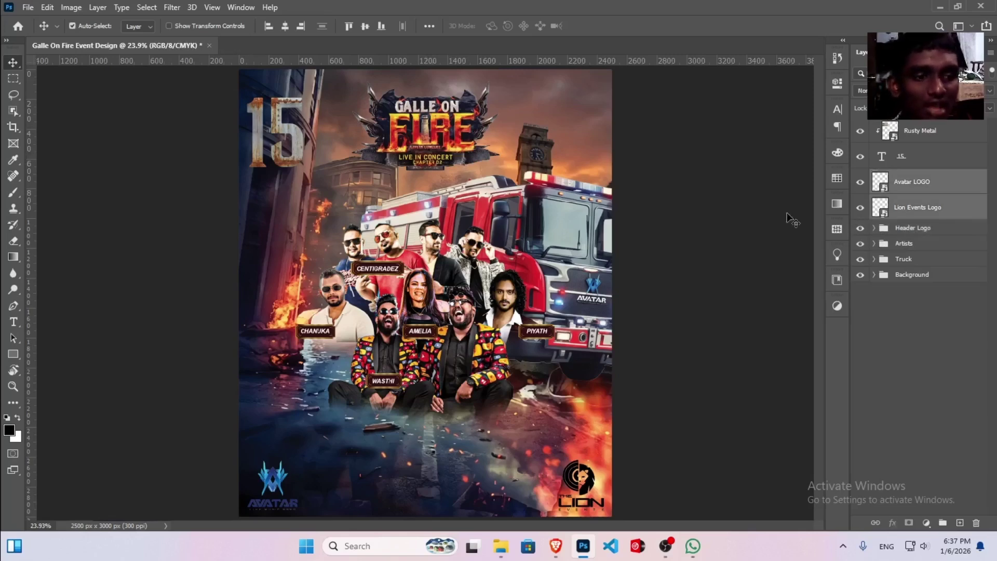
key(ctrl+g)
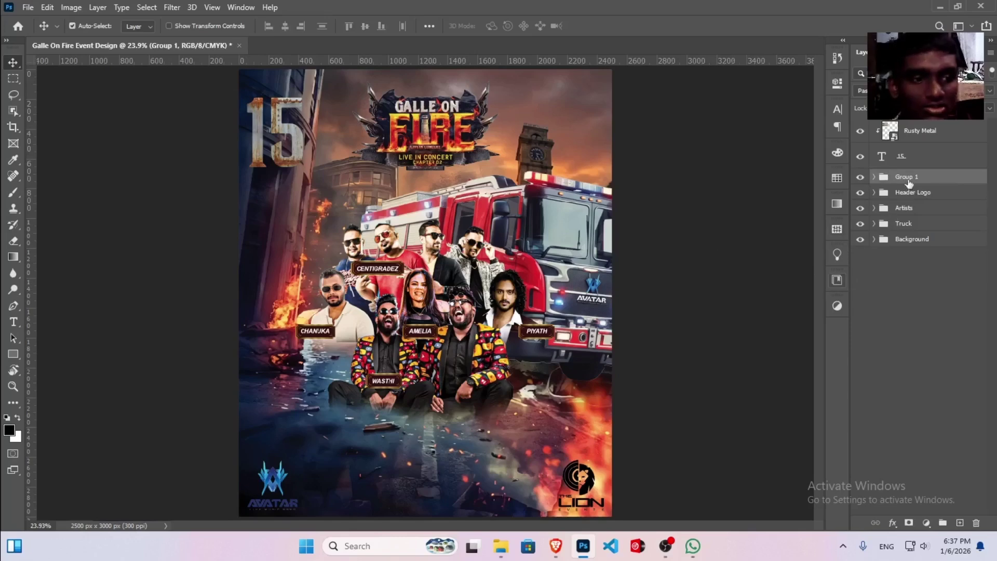
double_click(907, 176)
text(Footer)
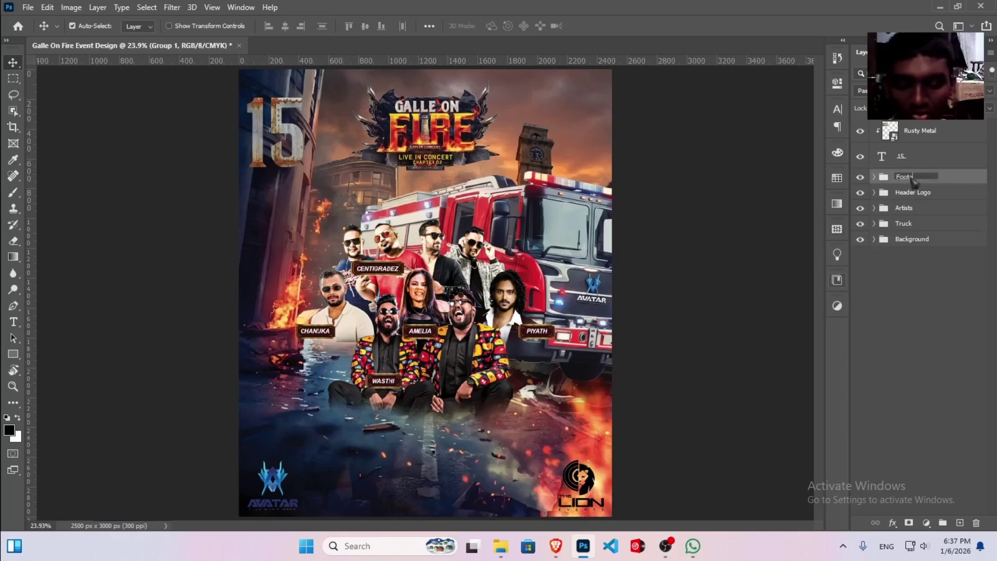
- Name the logos group Footer, and group the 15 text with its Rusty Metal texture as TXT
key(Return)
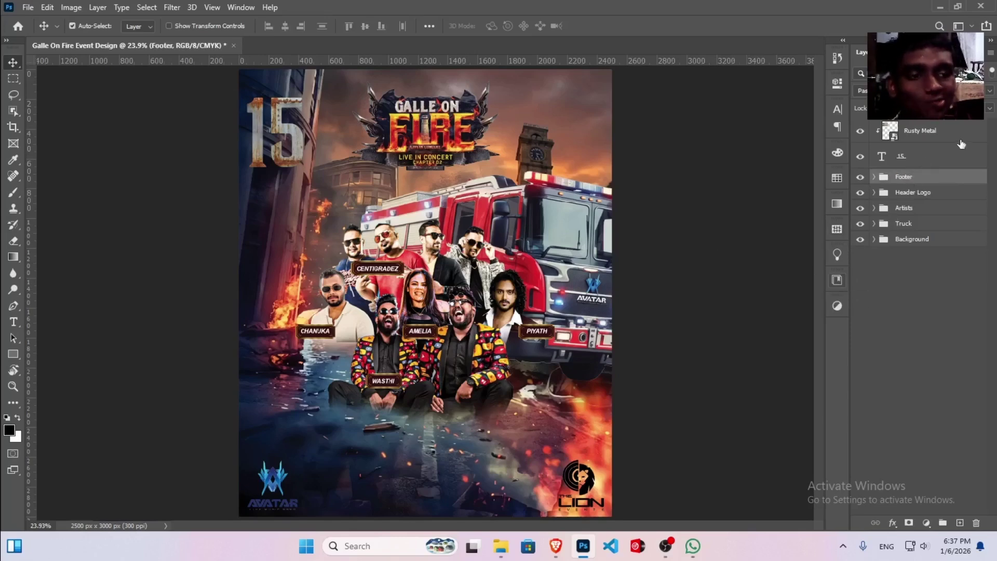
click(932, 154)
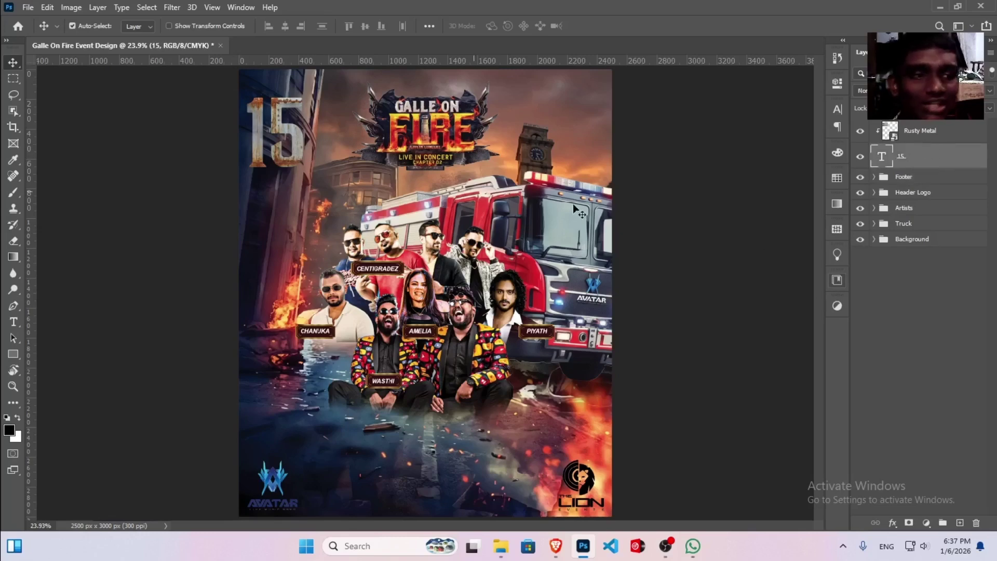
shift+click(963, 136)
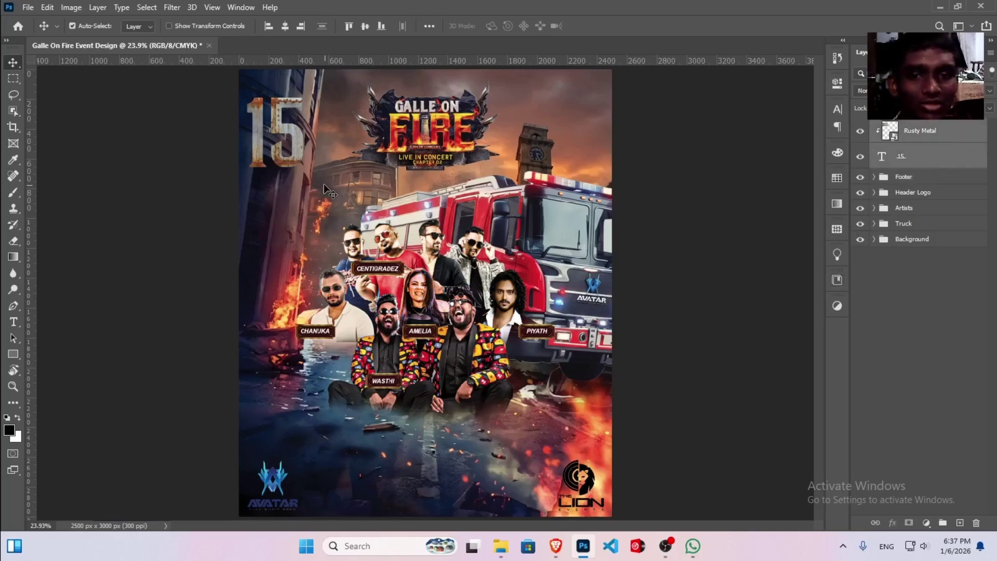
key(ctrl+g)
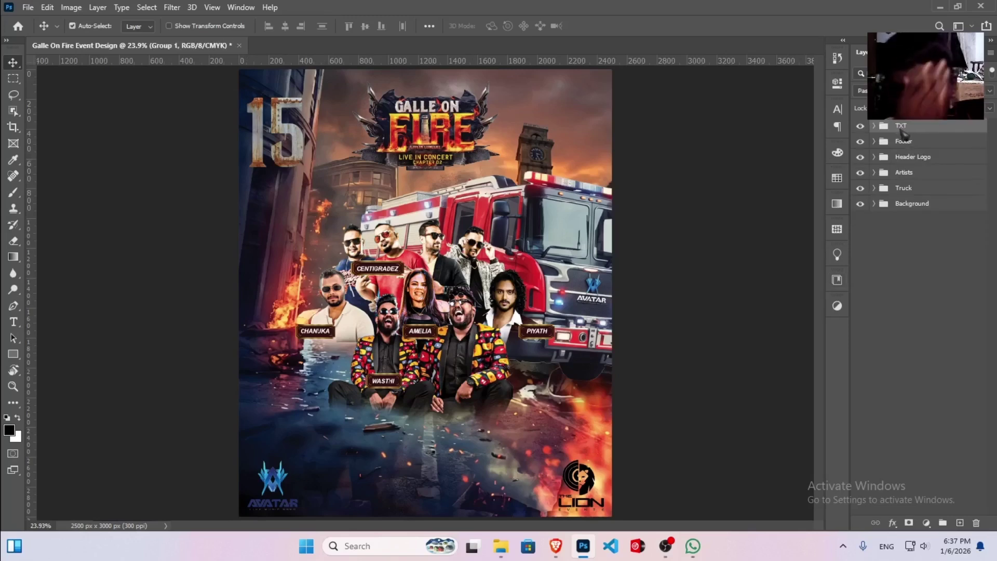
key(Return)
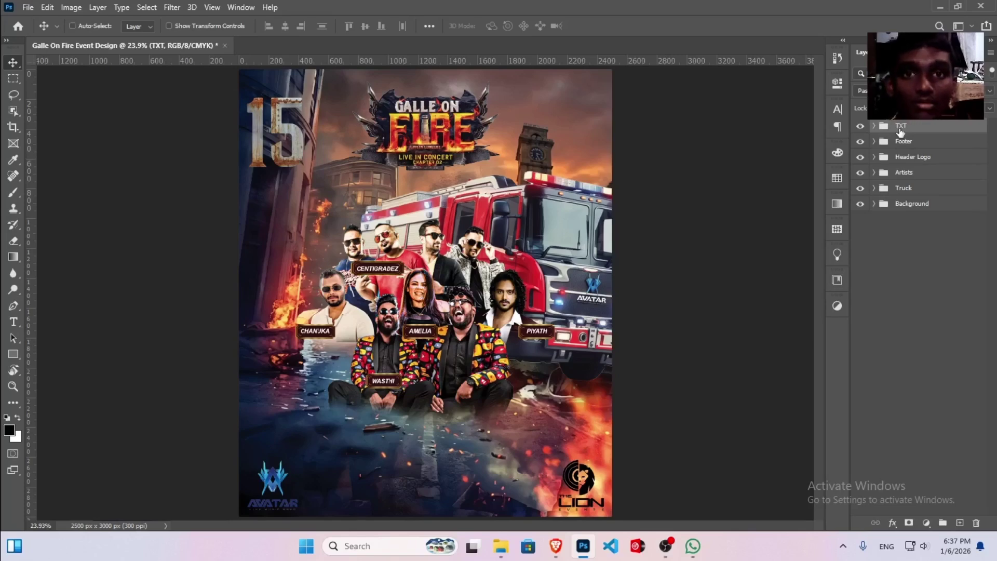
- Duplicate the TXT group, scale the copy to about 51%, and place it beside the upper part of the original 15
key(ctrl+j)
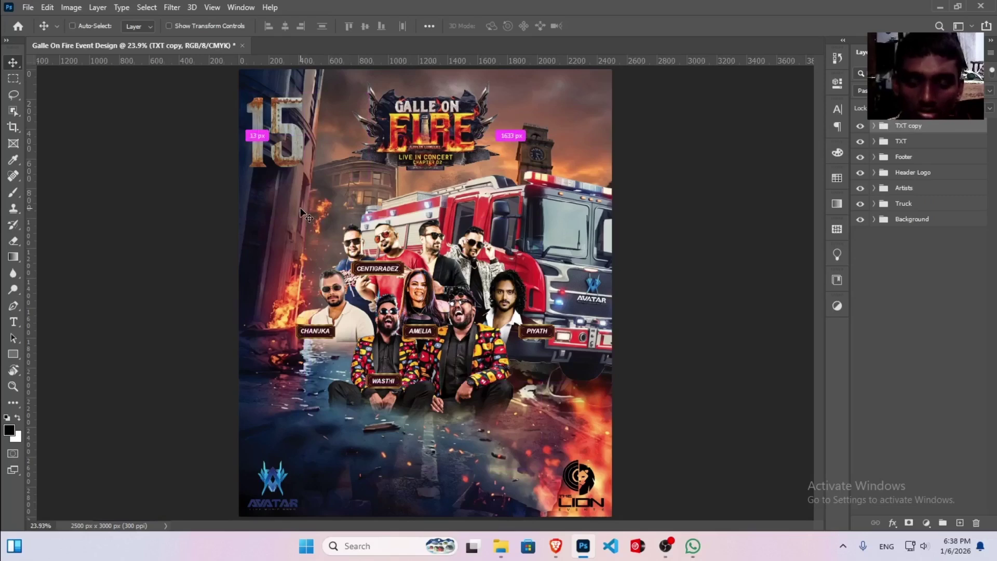
key(ctrl+t)
drag(240, 178, 306, 132)
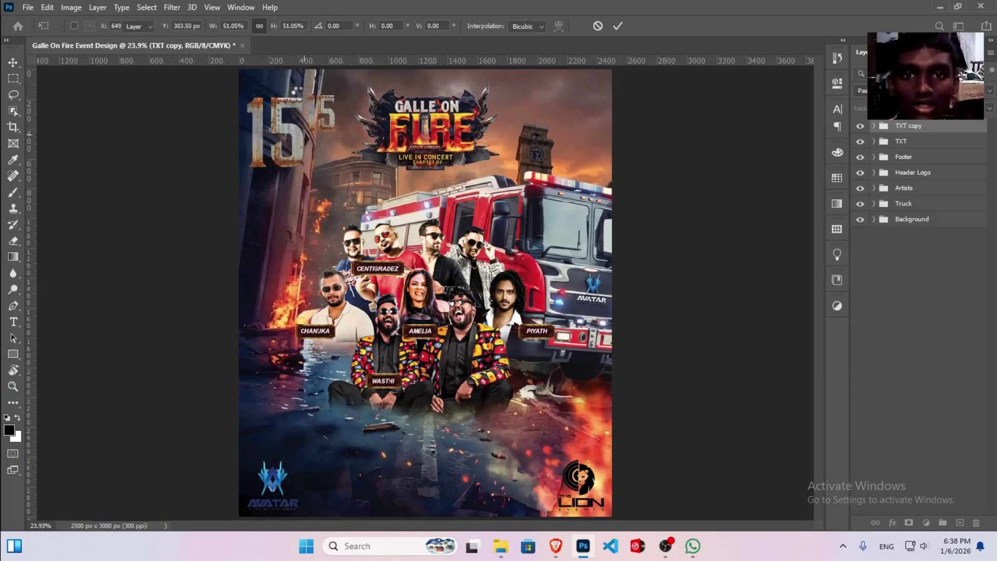
key(Return)
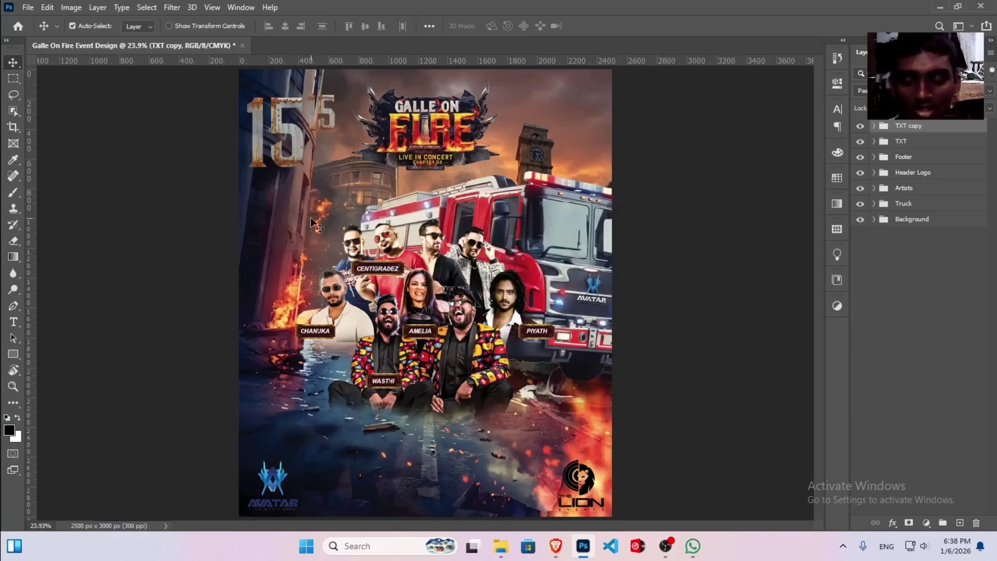
- Replace the small duplicated 15 text with TH
key(t)
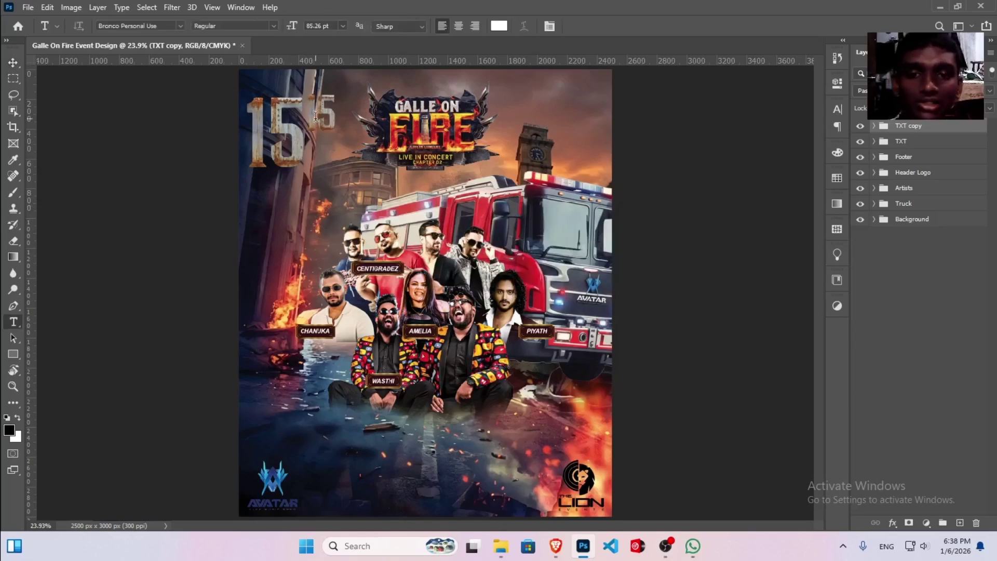
scroll(315, 115, up, 1)
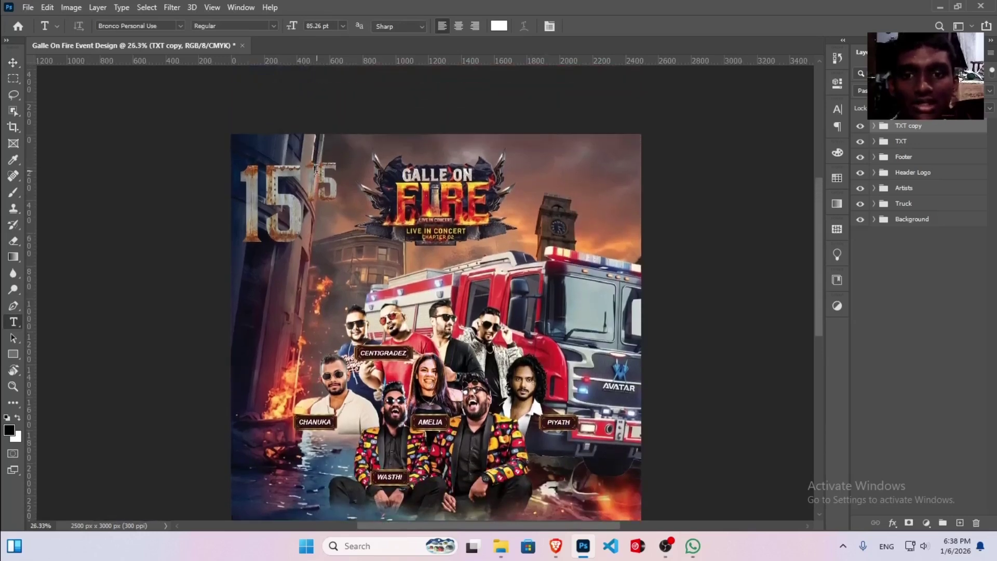
click(319, 187)
double_click(318, 187)
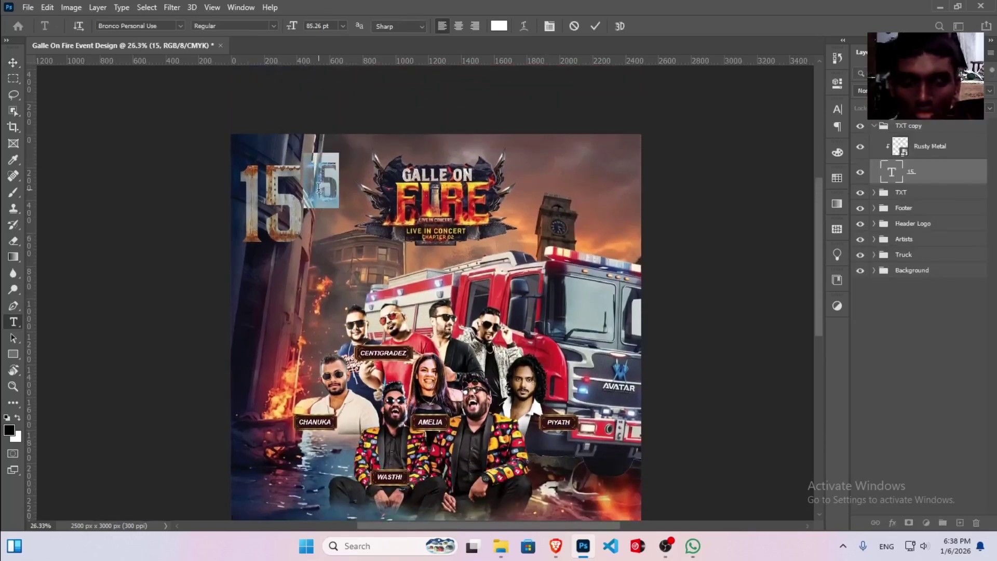
text(TH)
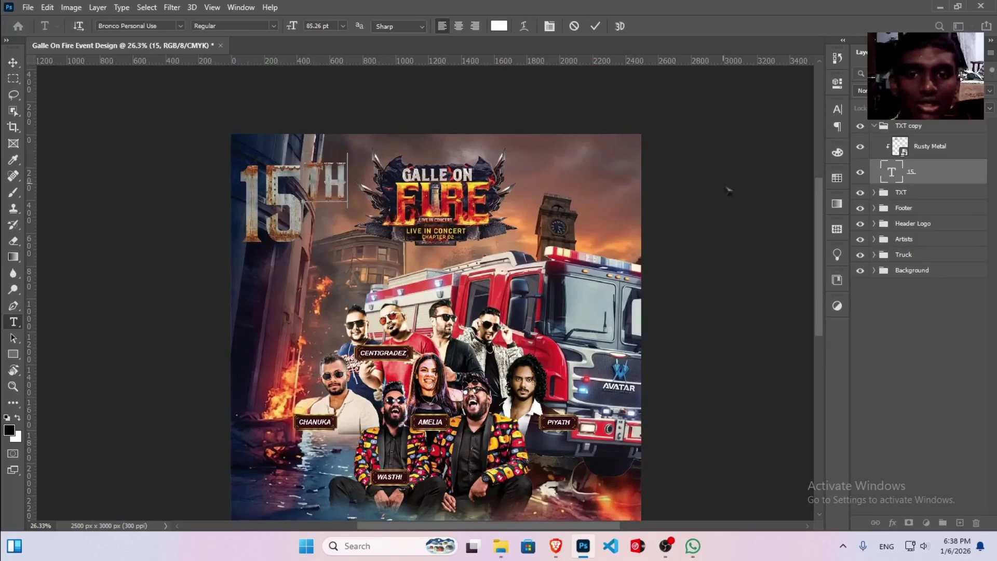
key(ctrl+Return)
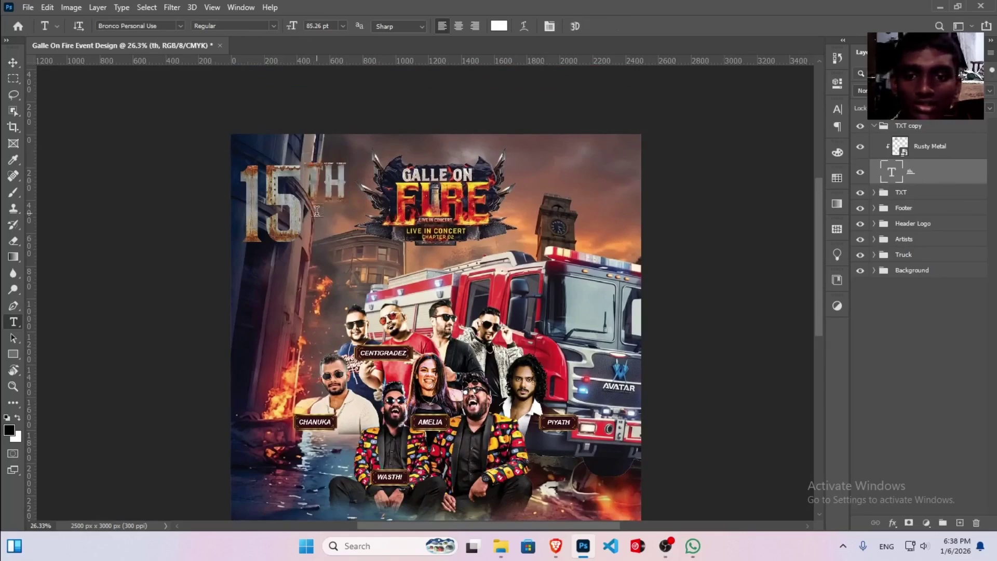
key(v)
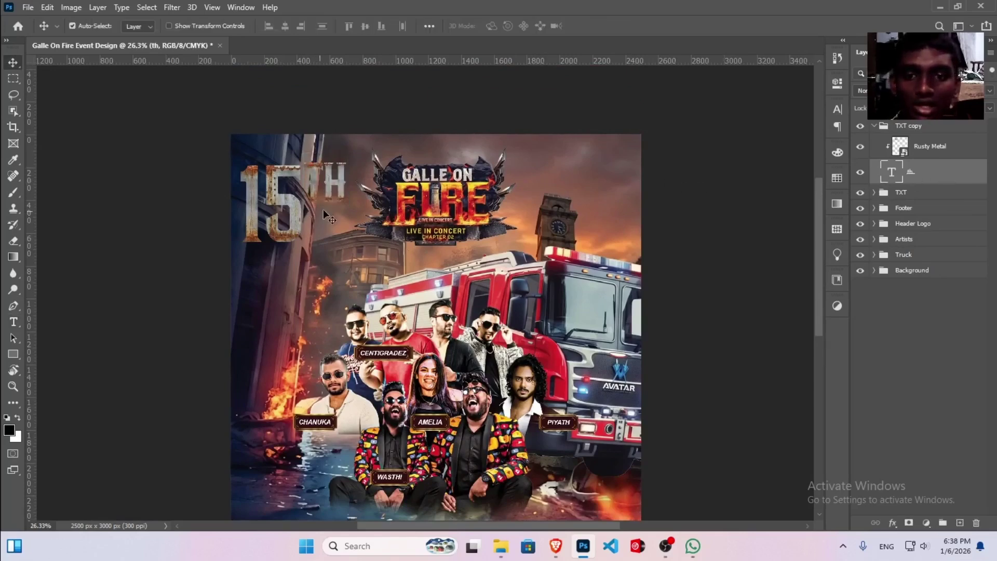
- Scale the TXT copy group down to about 51% as a superscript beside the 15
click(875, 126)
key(ctrl+t)
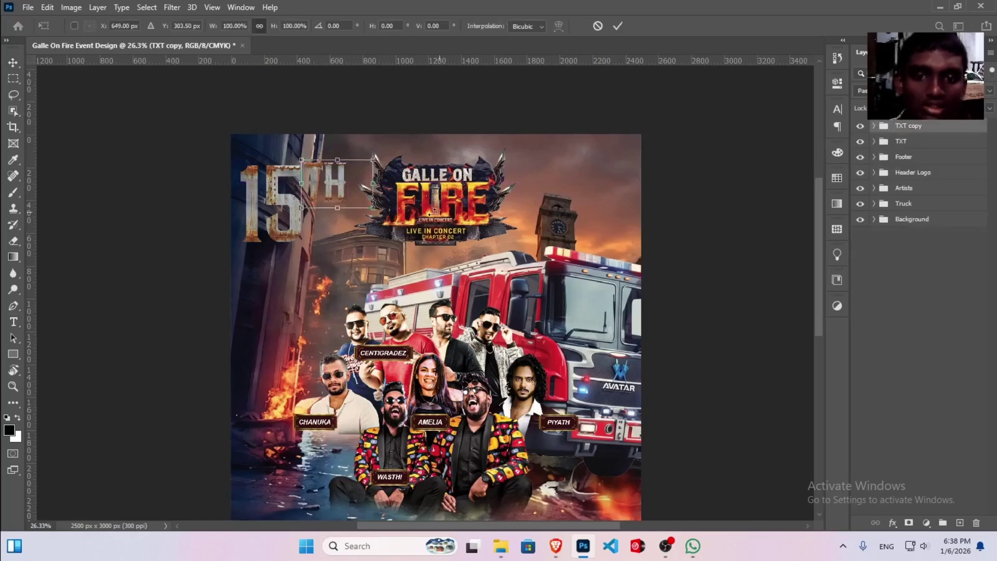
drag(371, 210, 319, 179)
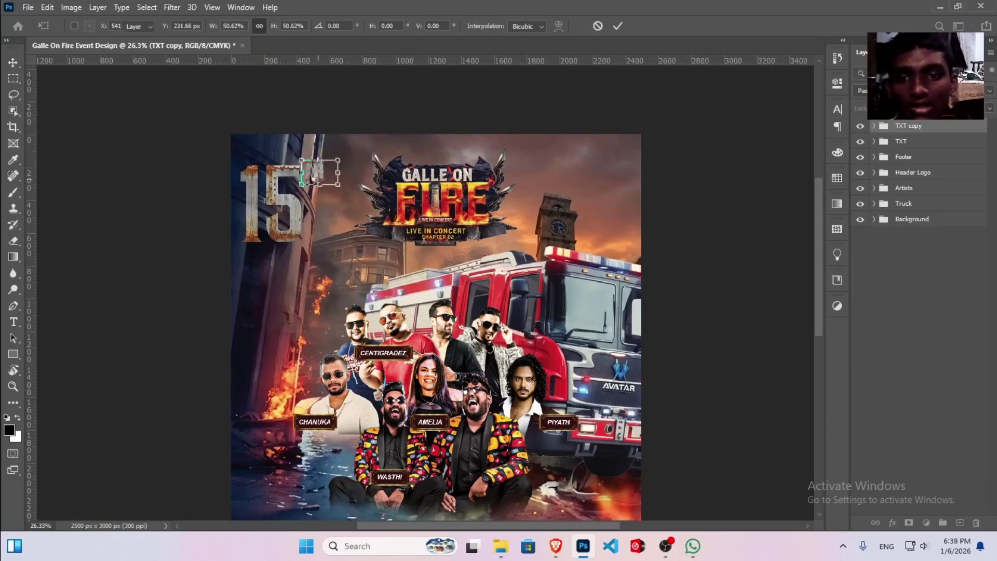
key(Return)
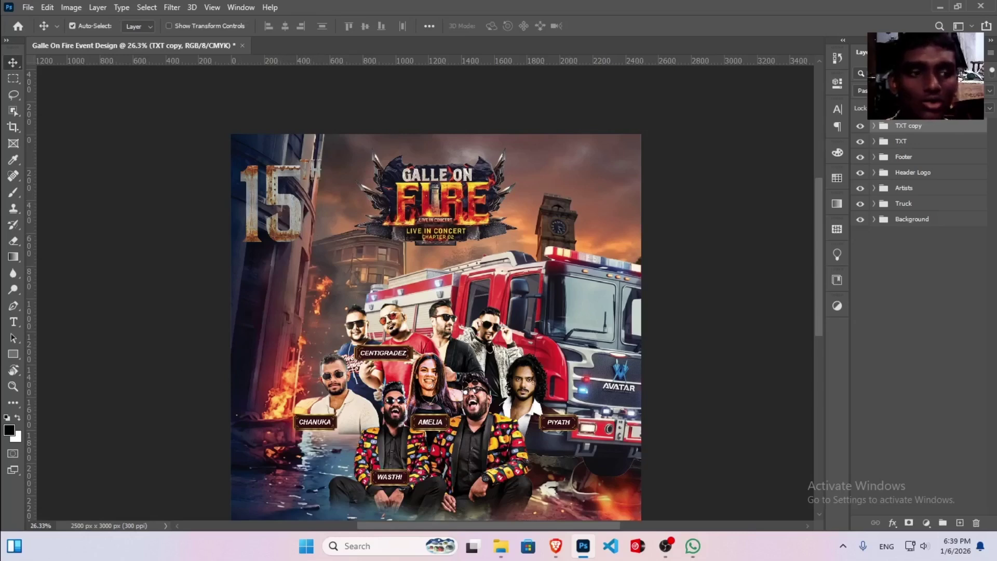
- Add a drop shadow to the TXT copy group with 49% opacity and a size of 133 px
double_click(962, 134)
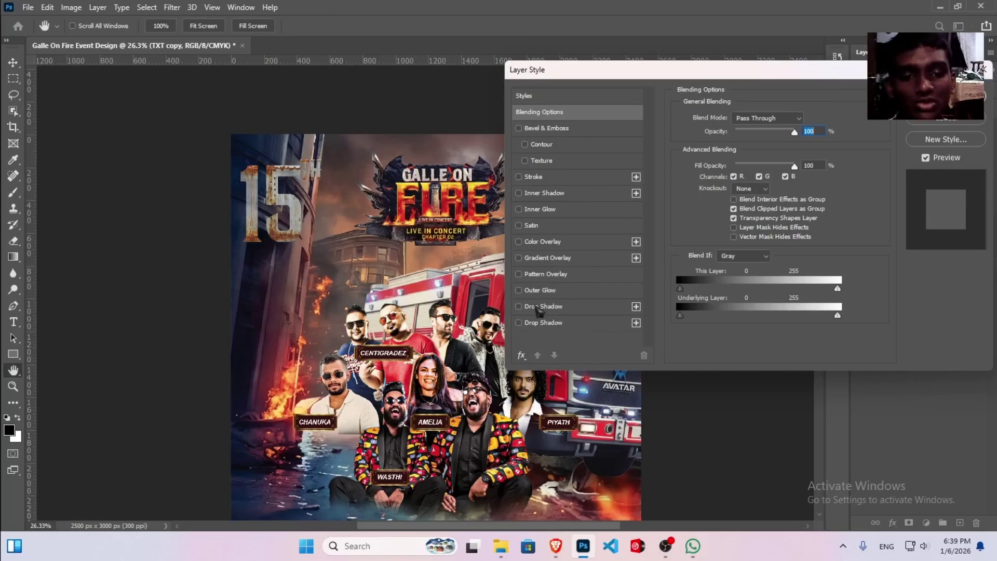
click(537, 310)
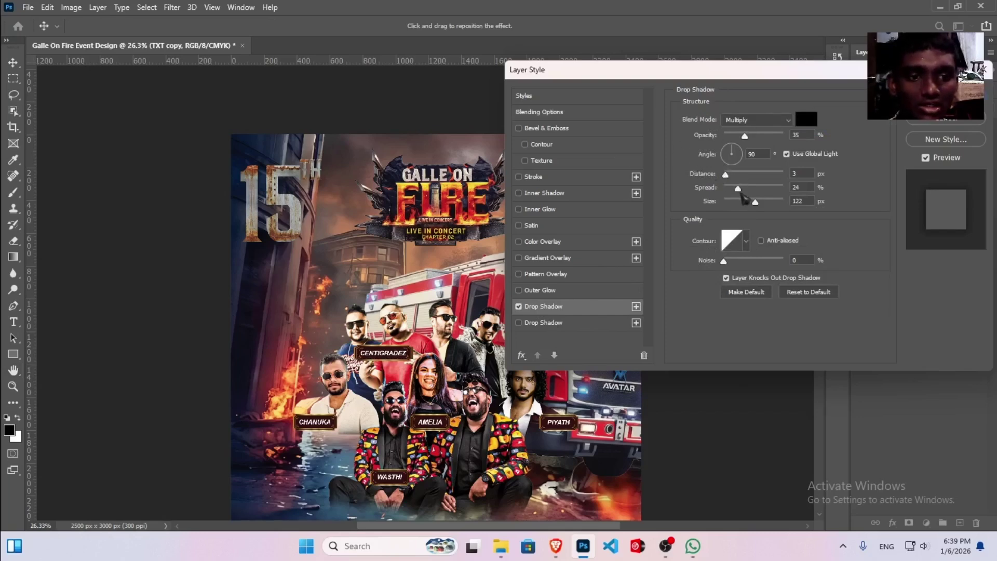
drag(754, 202, 761, 202)
drag(744, 136, 759, 145)
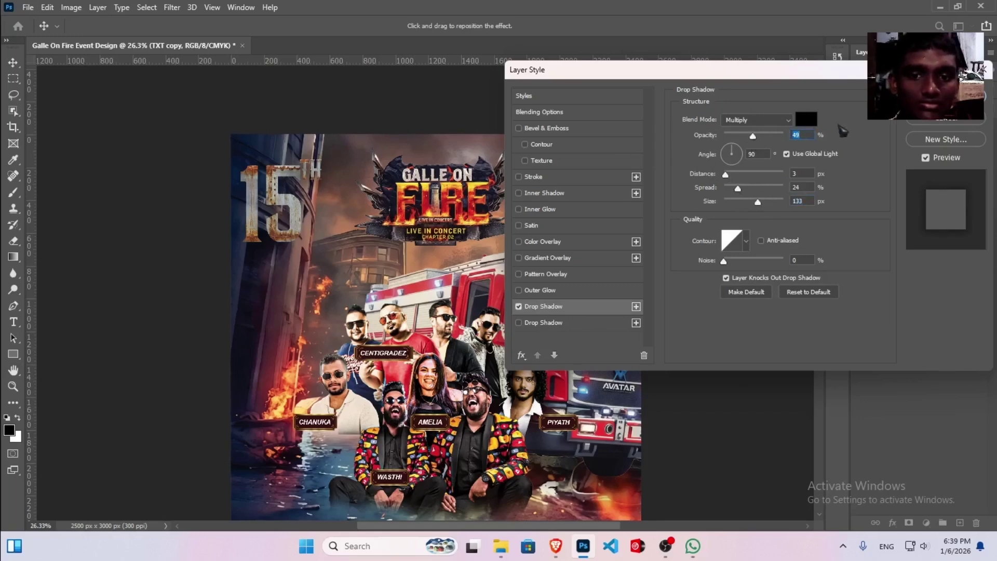
key(Return)
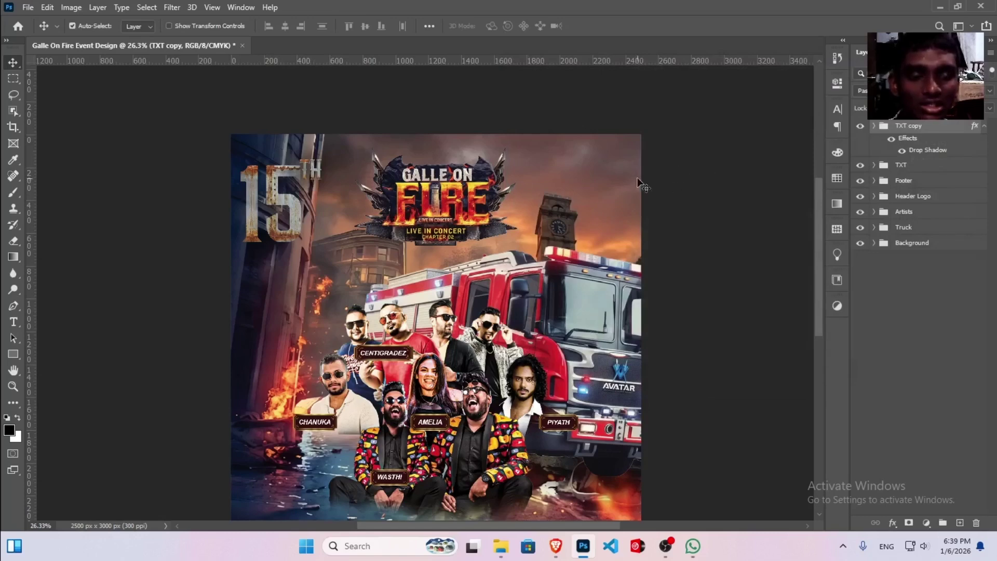
click(984, 127)
- Add a drop shadow to the TXT group with 27% opacity
click(938, 145)
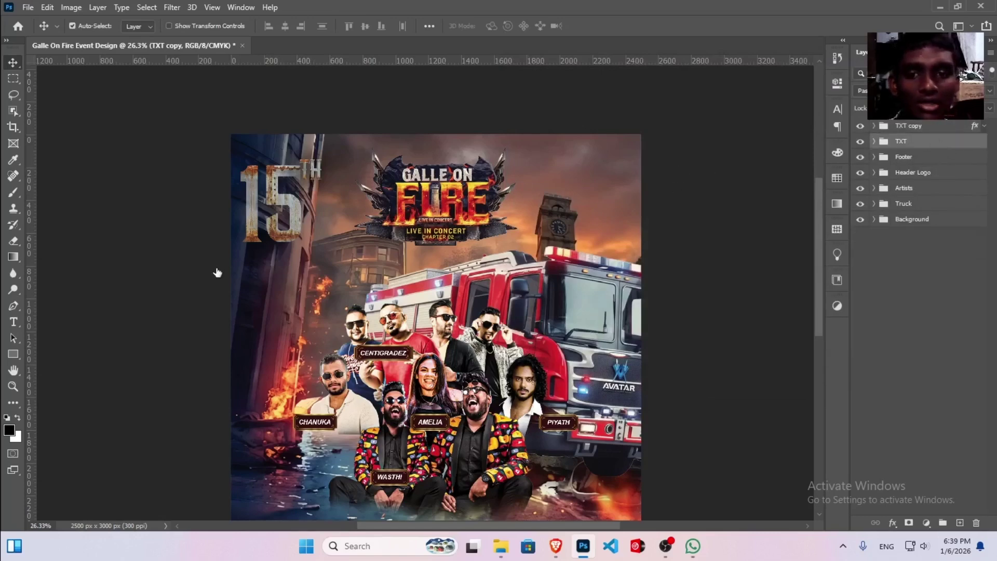
key(h)
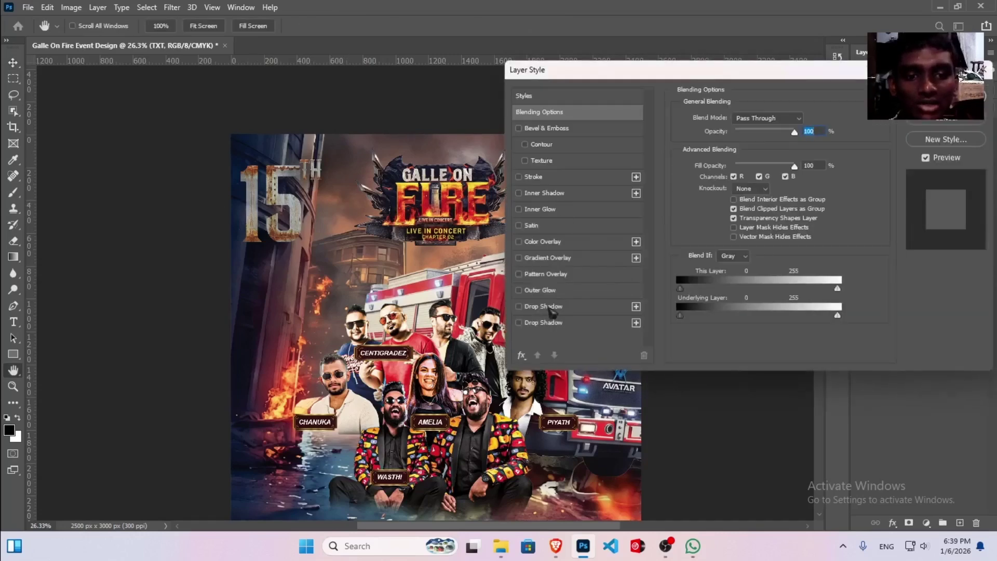
click(553, 308)
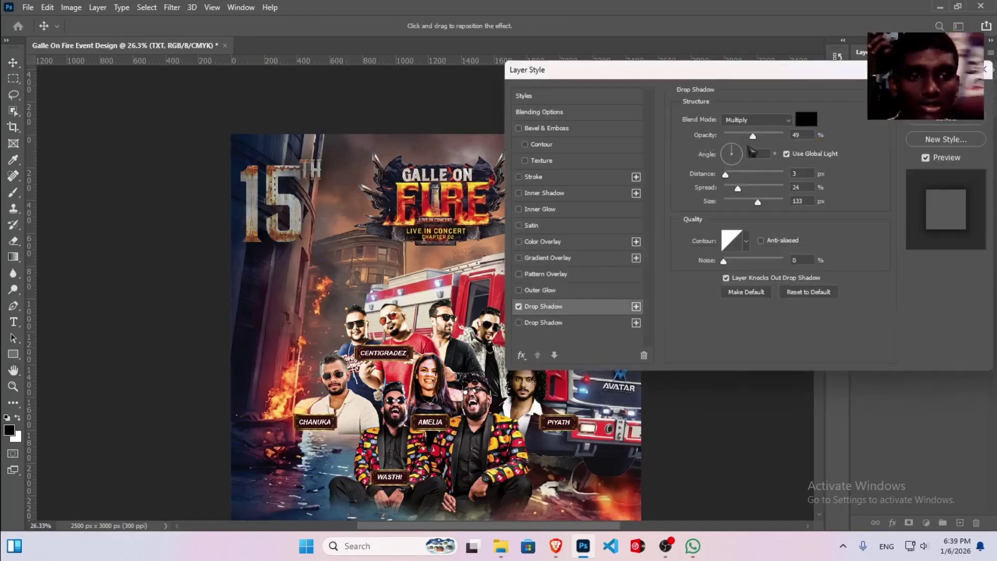
drag(752, 141, 746, 140)
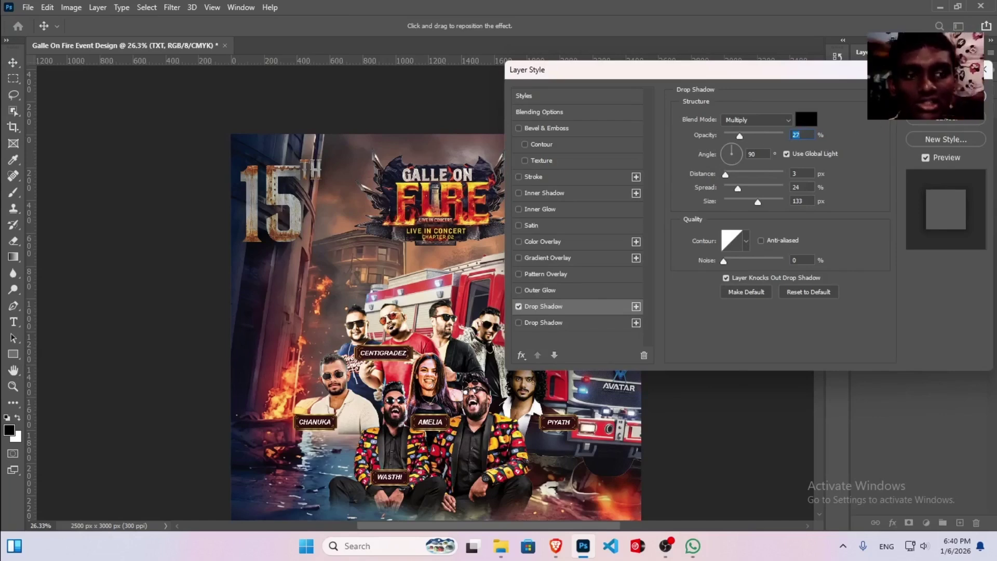
key(Return)
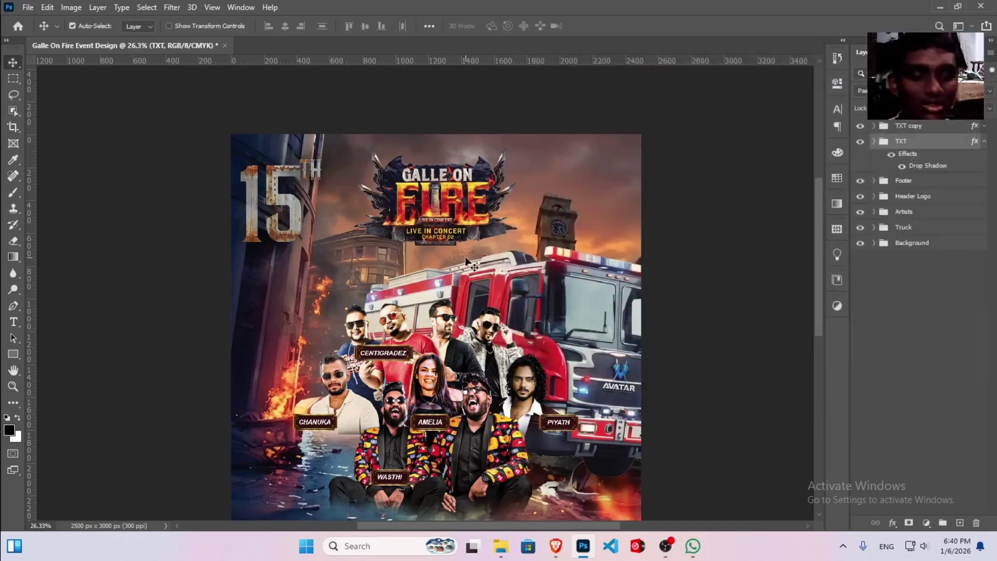
scroll(468, 263, down, 3)
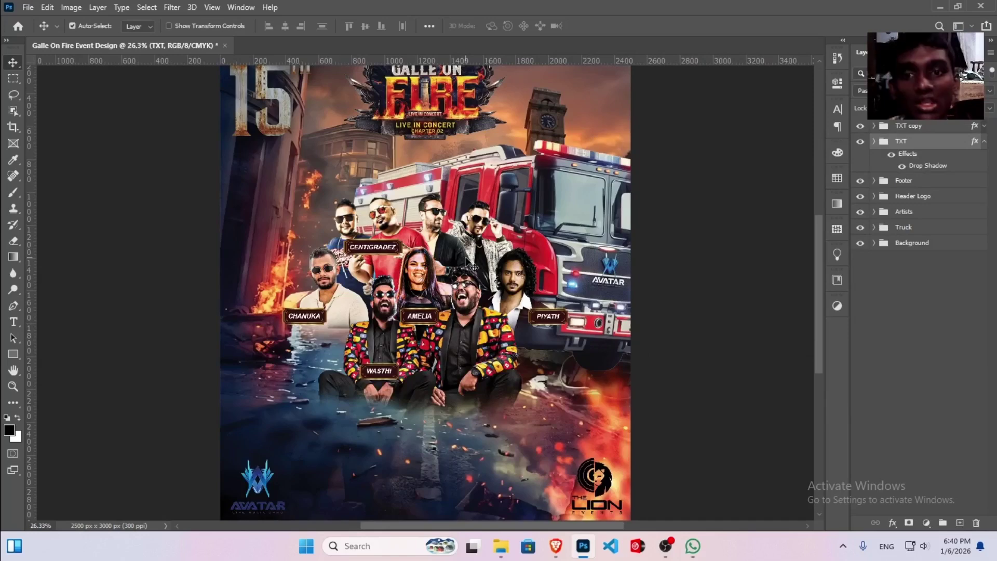
scroll(317, 256, up, 3)
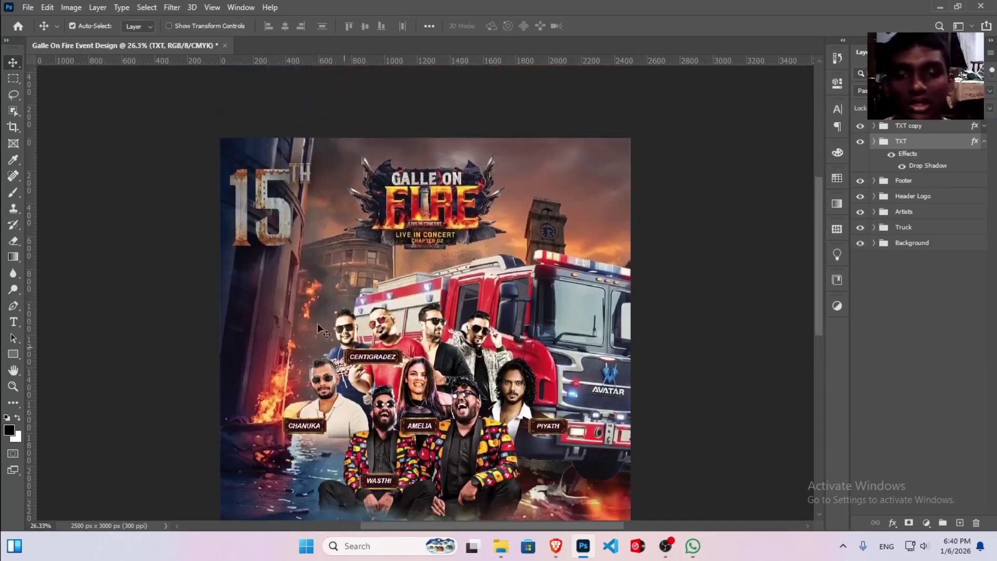
scroll(282, 283, down, 1)
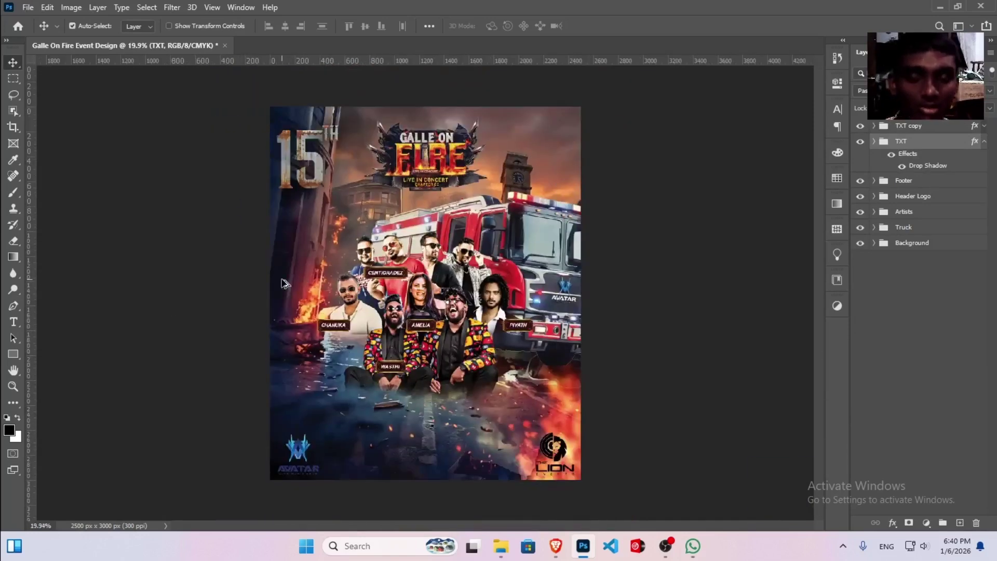
scroll(282, 283, up, 1)
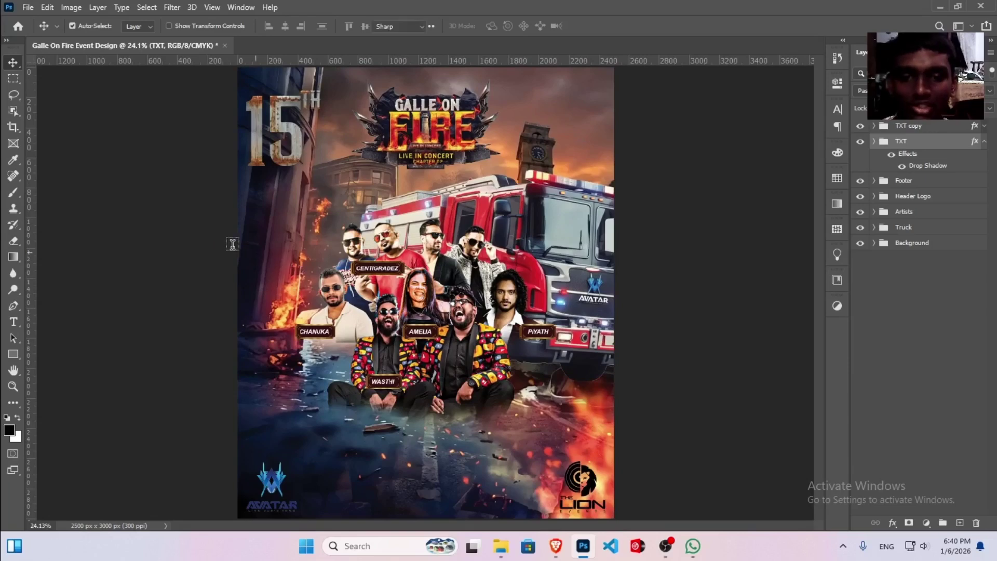
key(t)
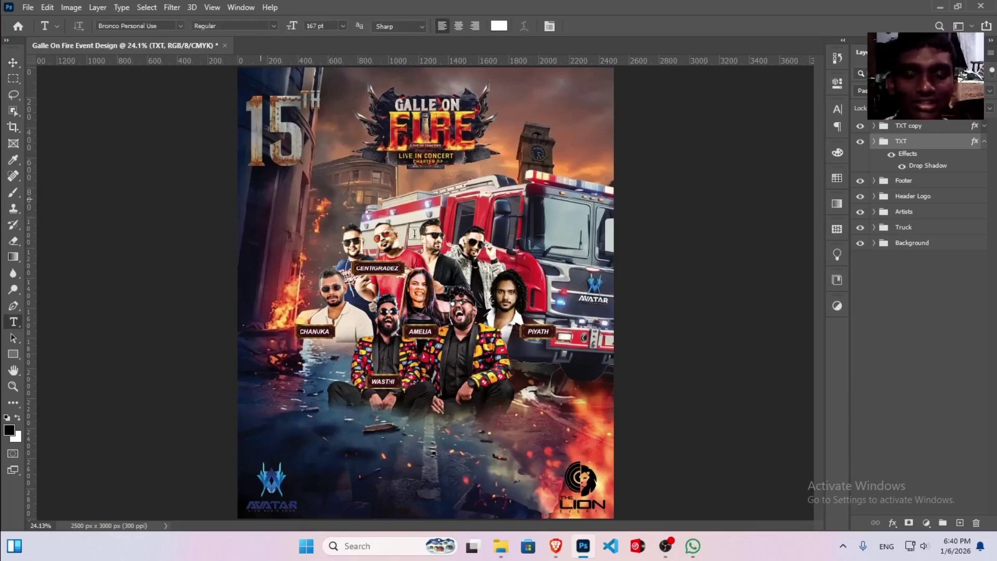
click(261, 199)
text(V)
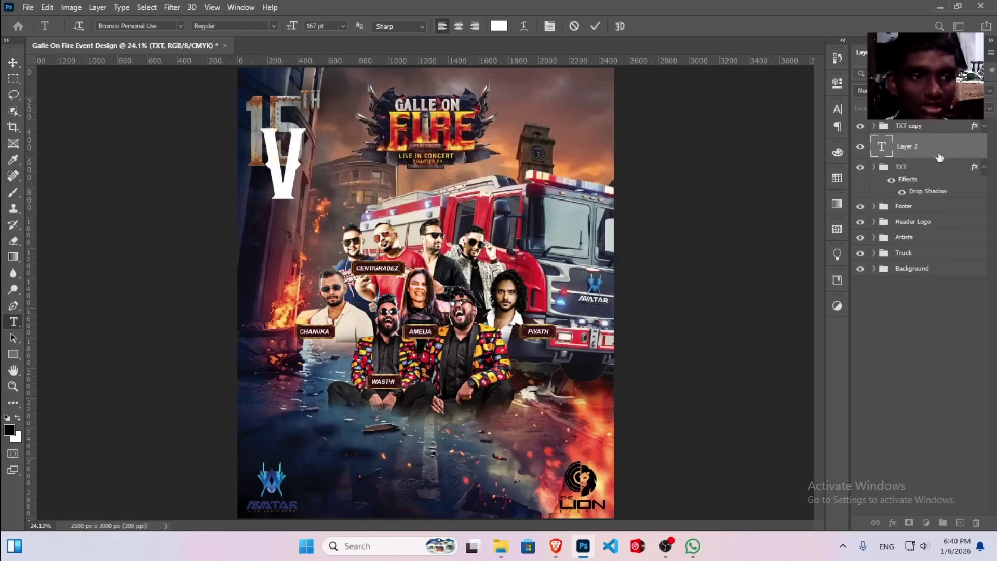
key(Escape)
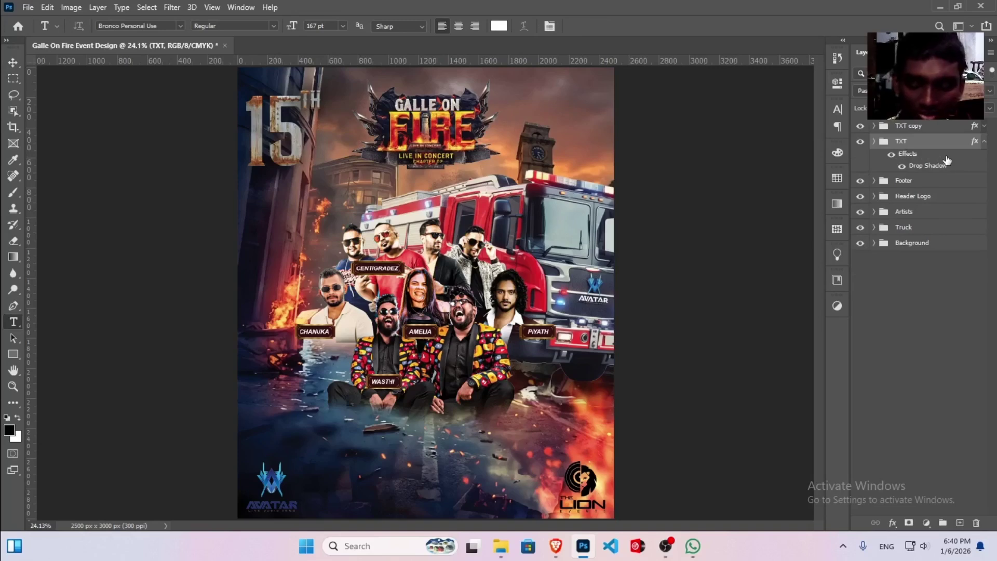
key(v)
- Duplicate the TXT group holding the 15 and move the copy about 498 px straight down
click(983, 128)
click(983, 127)
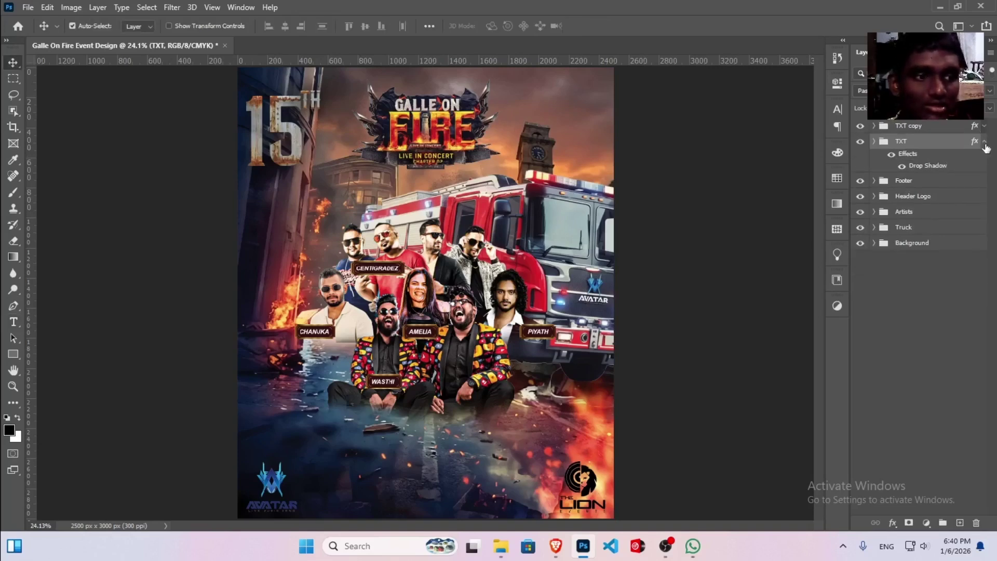
click(980, 142)
click(923, 127)
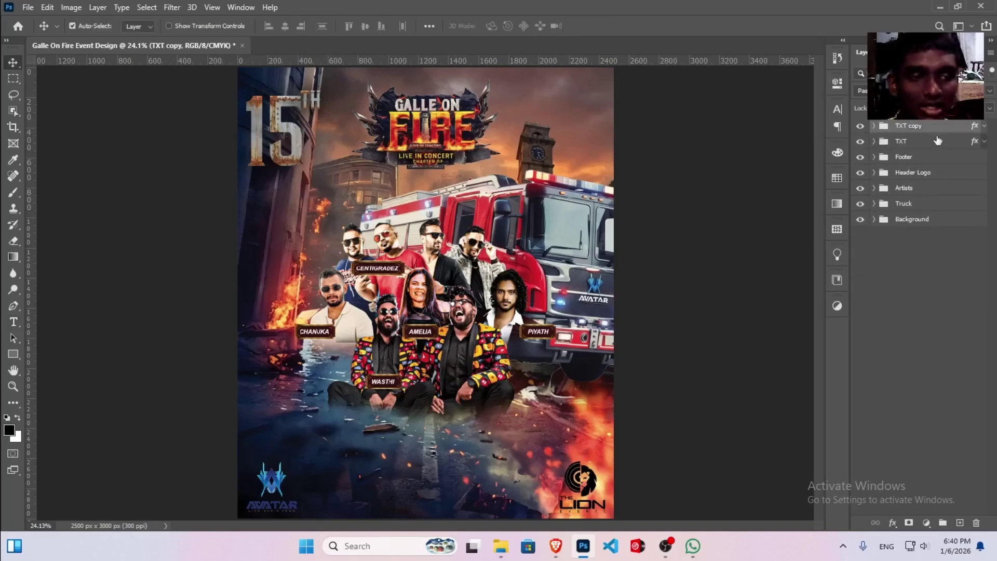
click(281, 147)
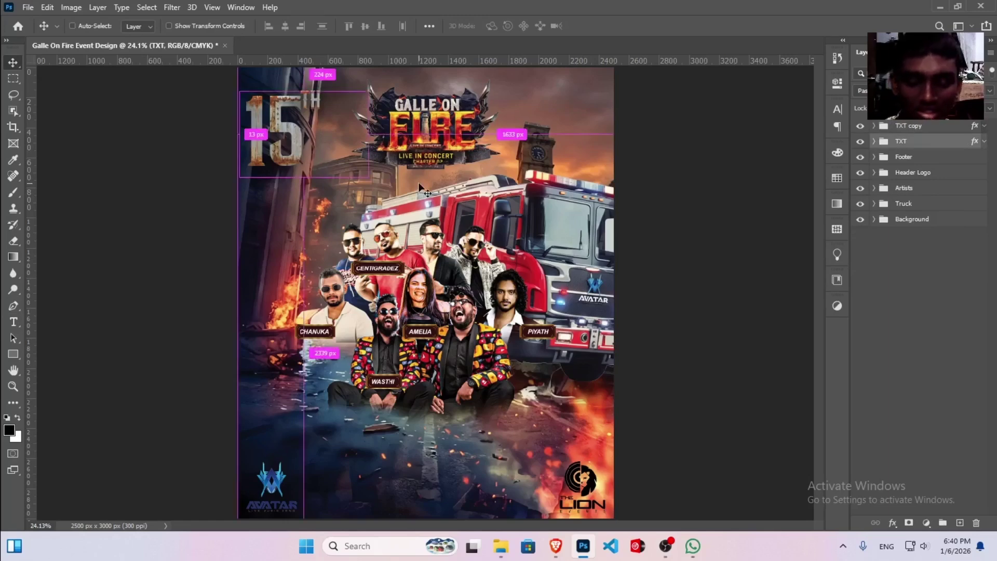
key(ctrl+j)
key(ctrl+t)
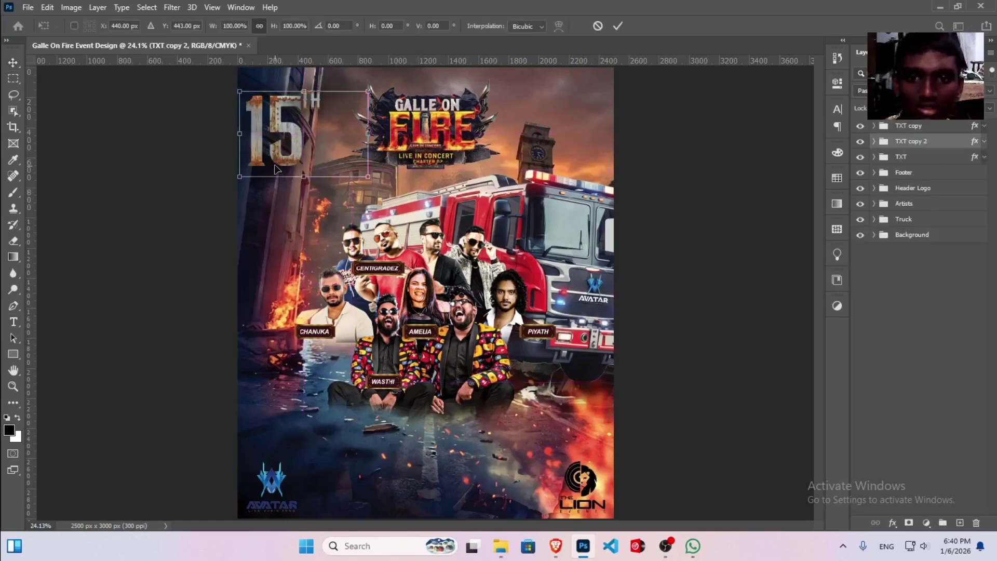
drag(296, 158, 294, 227)
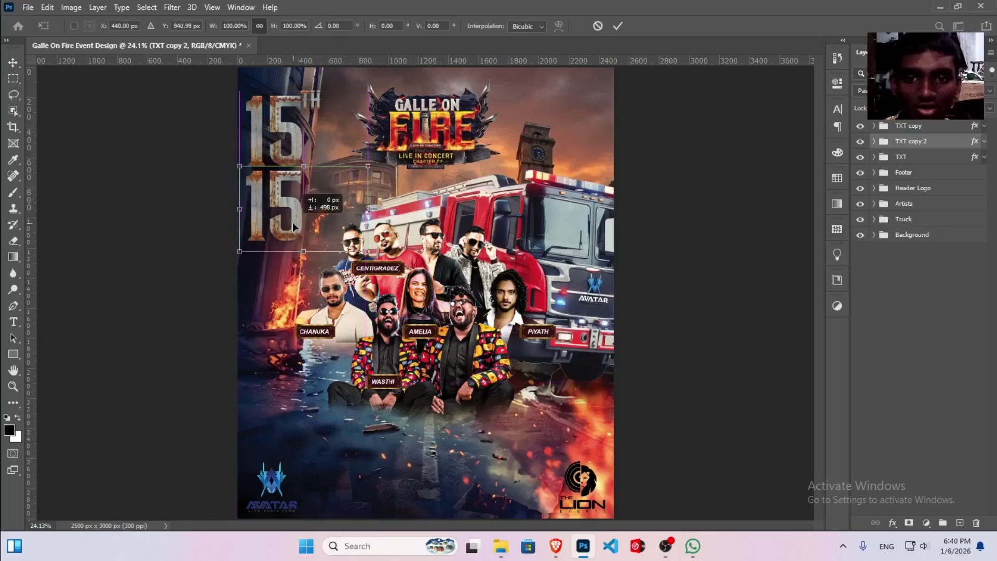
key(Return)
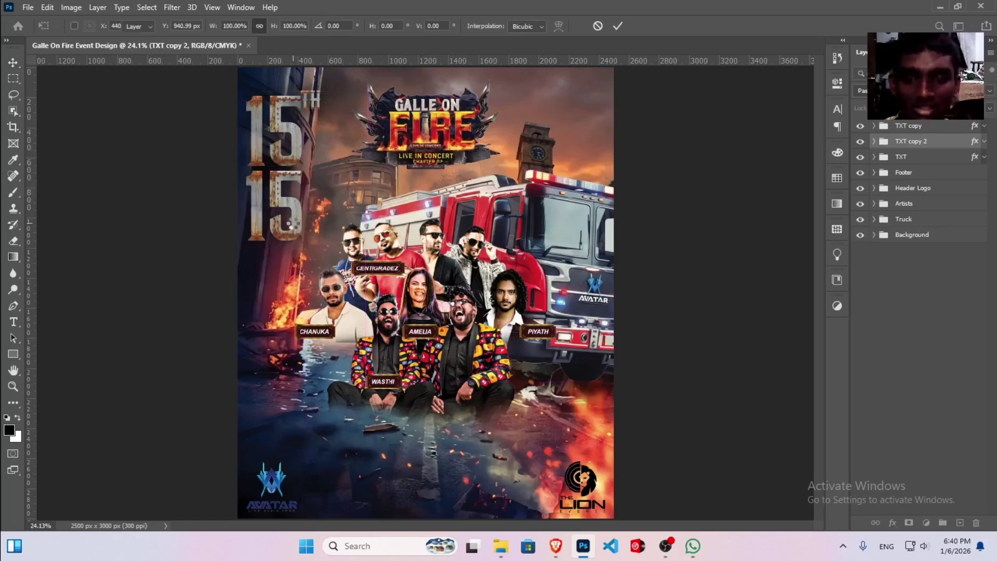
- Replace the lower duplicated 15 text with DECEMBER
key(t)
double_click(265, 214)
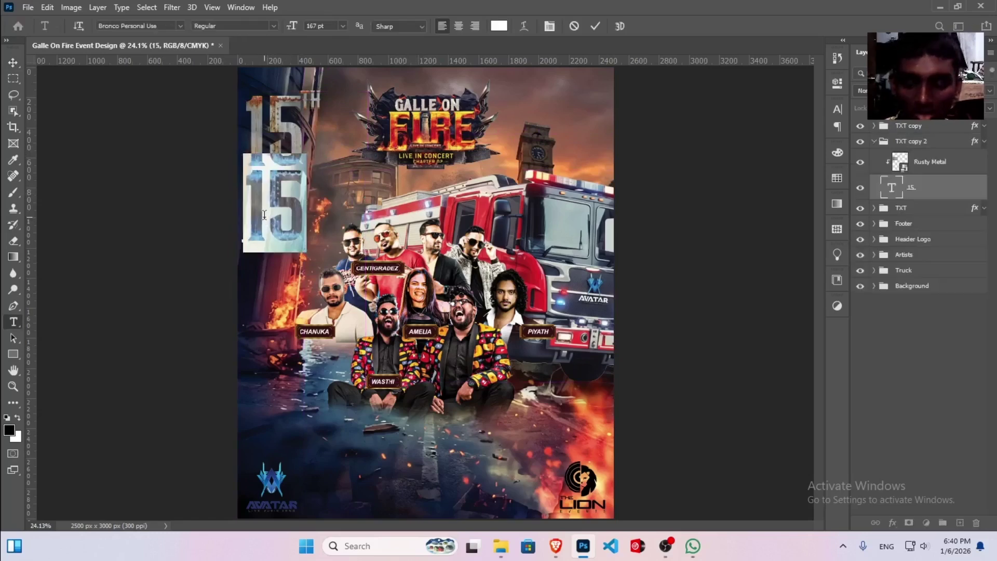
text(DECEMBER)
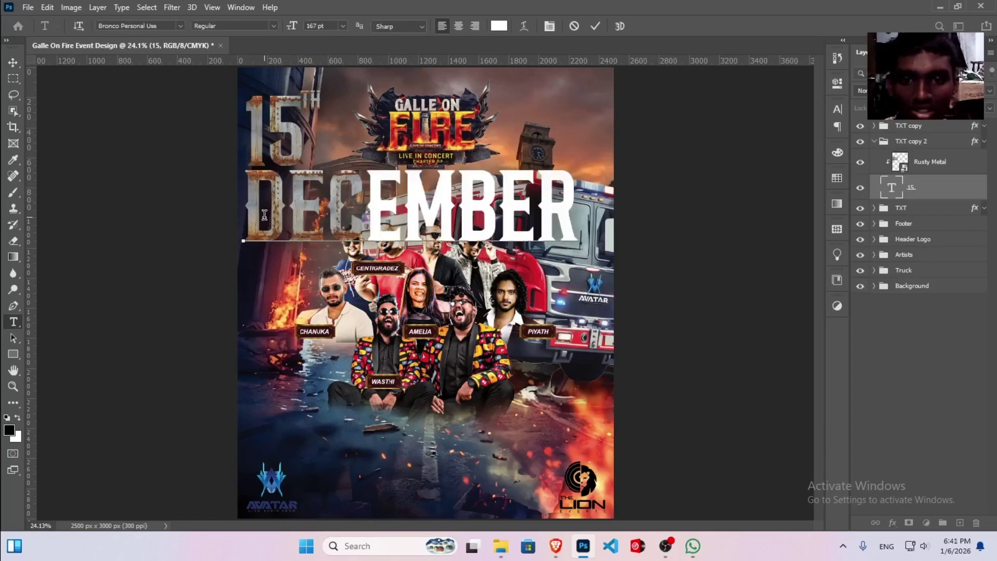
- Reduce the DECEMBER text's font size to 31 pt
key(ctrl+a)
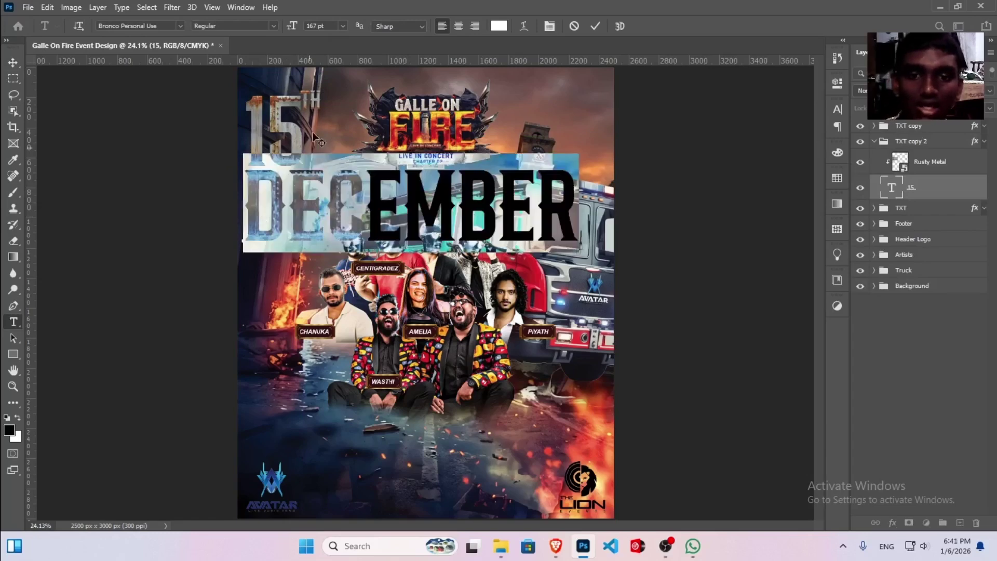
click(329, 25)
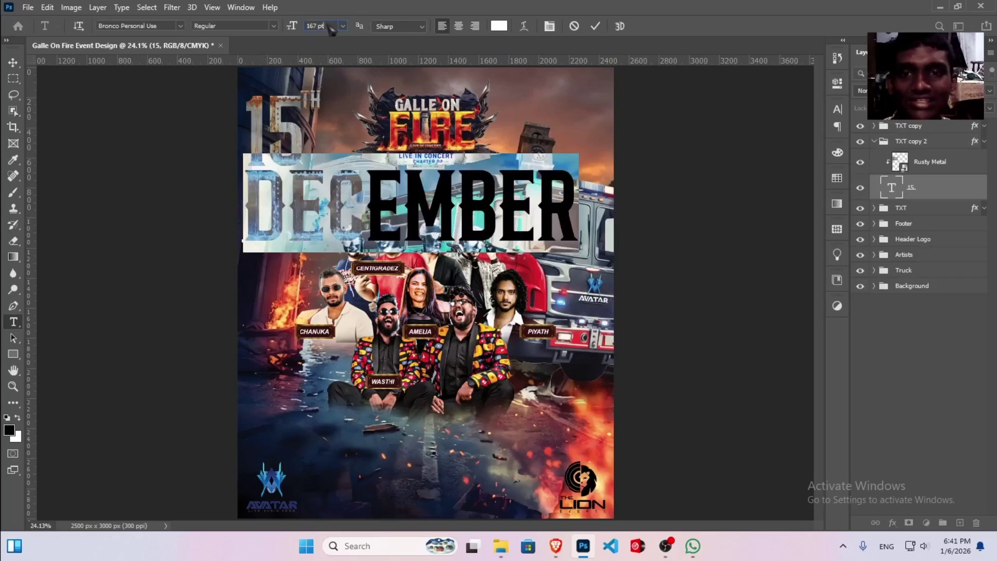
key(Down)
key(Down)
key(Down)
key(Down)
key(Down)
key(Down)
key(Down)
key(Down)
key(Down)
key(Down)
key(Down)
key(Down)
key(Down)
key(Down)
key(Down)
key(Down)
key(Down)
key(Down)
key(Down)
key(Down)
key(Down)
key(Down)
key(Down)
key(Down)
key(Down)
key(Down)
key(Down)
key(Down)
key(Down)
key(Down)
key(Down)
key(Down)
key(Down)
key(Down)
key(Down)
key(Down)
key(Down)
key(Down)
key(Down)
key(Down)
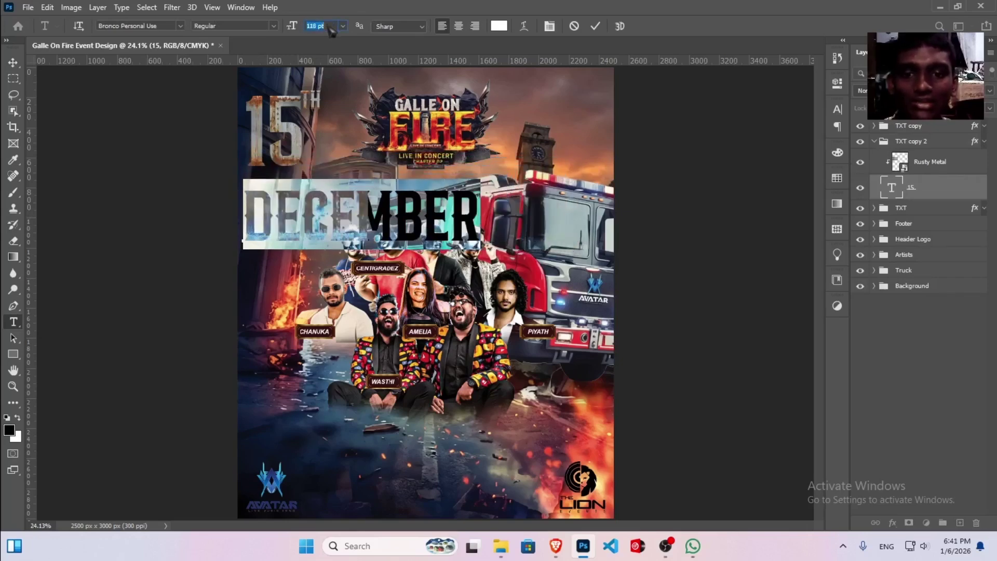
key(Down)
key(Down)
key(Down)
key(Down)
key(Down)
key(Down)
key(Down)
key(Down)
key(Down)
key(Down)
key(Down)
key(Down)
key(Down)
key(Down)
key(Down)
key(Down)
key(Down)
key(Down)
key(Down)
key(Down)
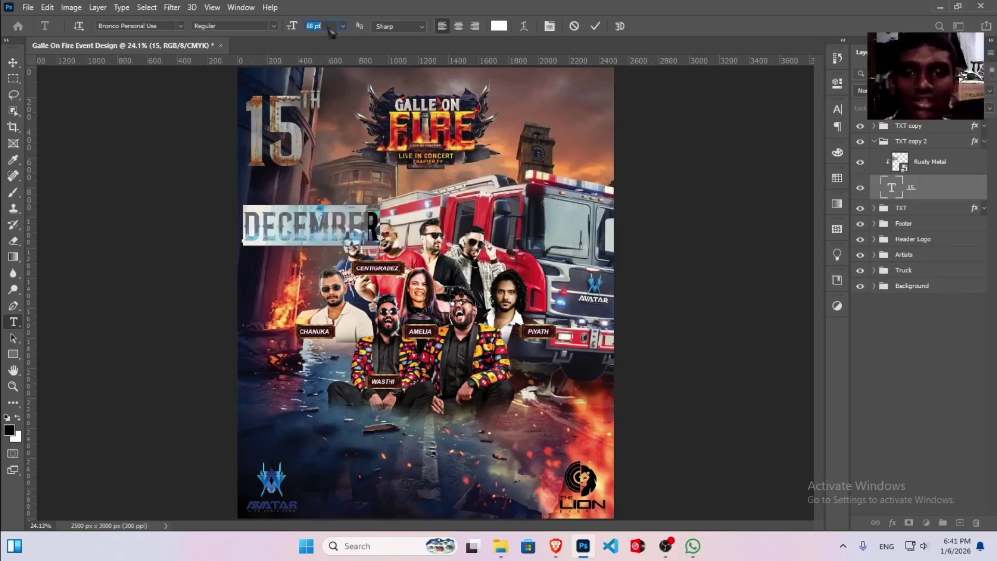
key(Down)
key(Down)
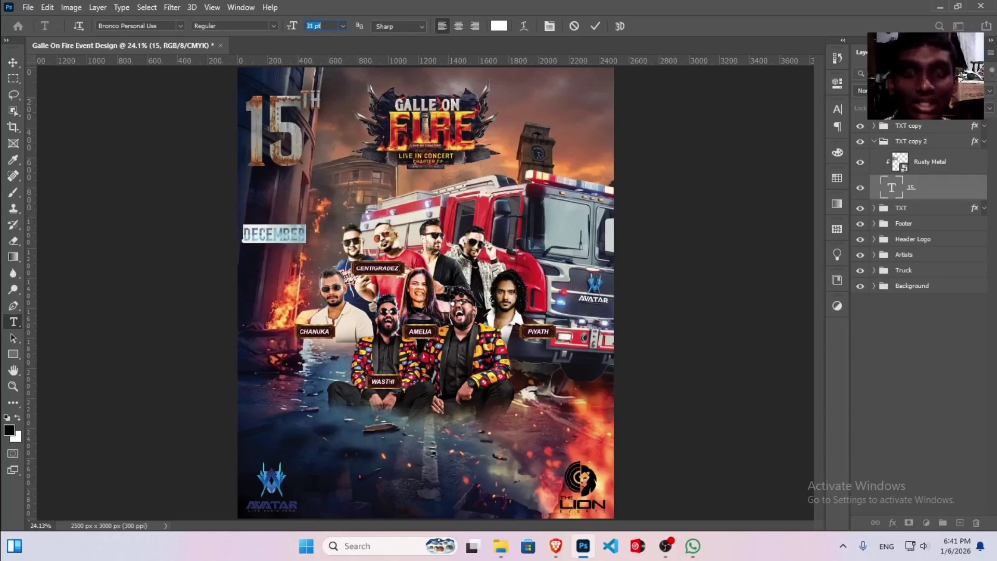
click(966, 190)
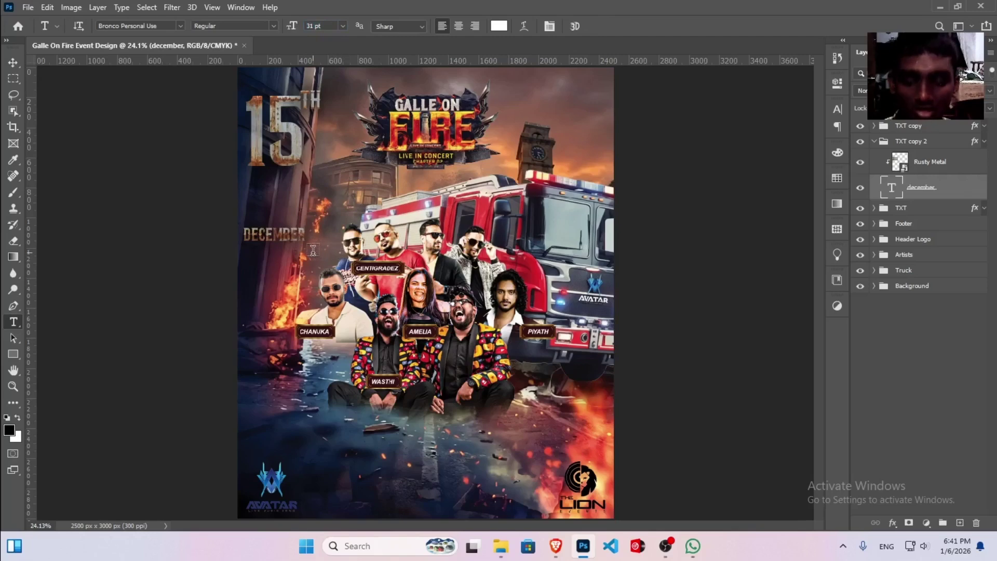
- Move the TXT copy 2 group up directly beneath the 15 and scale it to about 112%
key(v)
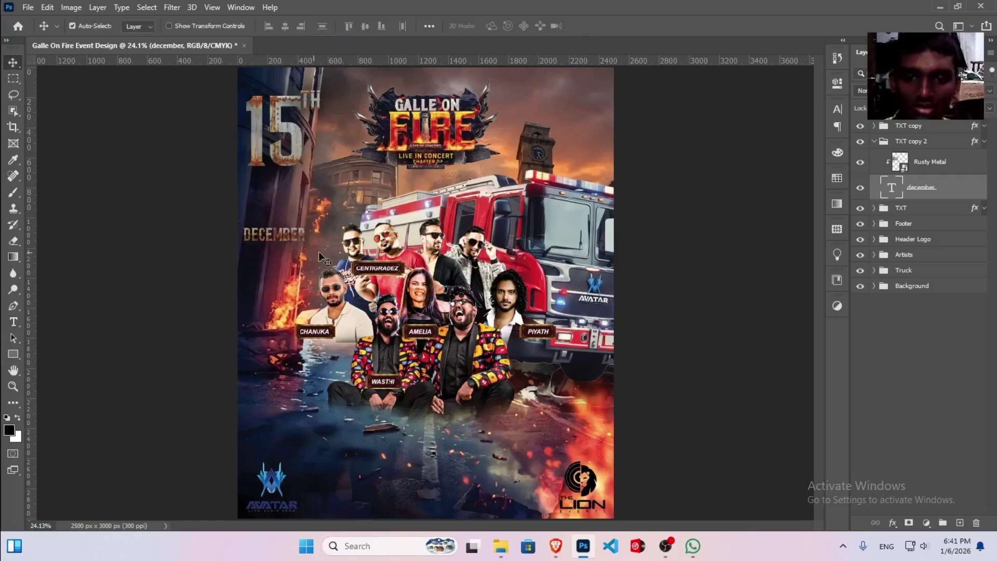
click(875, 141)
key(ctrl+t)
drag(318, 231, 320, 189)
drag(372, 155, 395, 148)
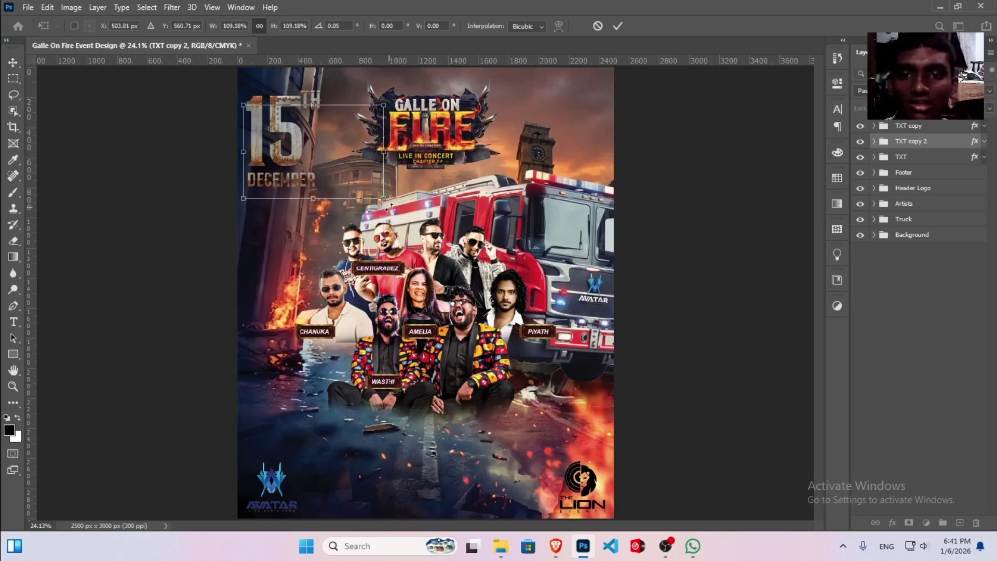
drag(385, 199, 390, 200)
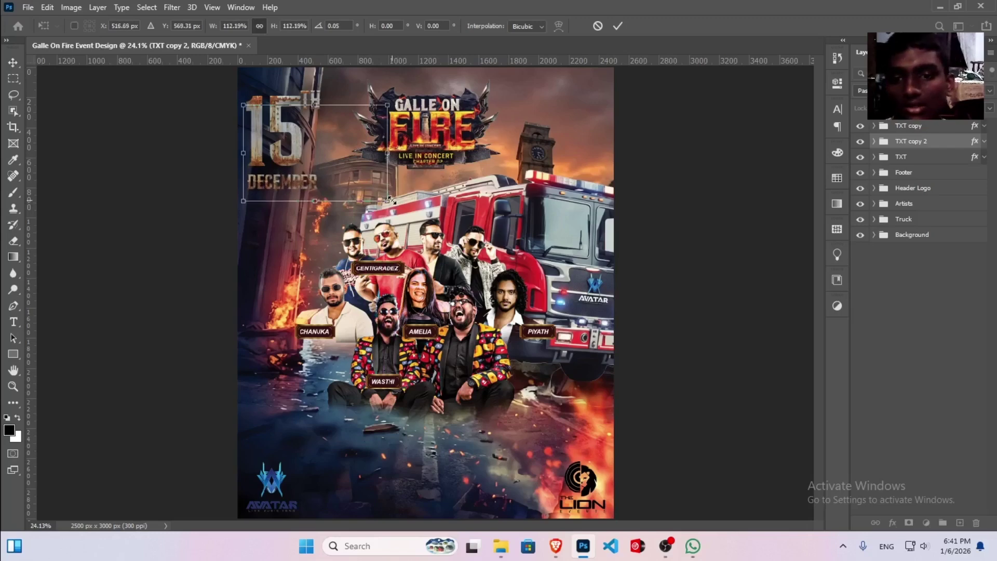
key(Return)
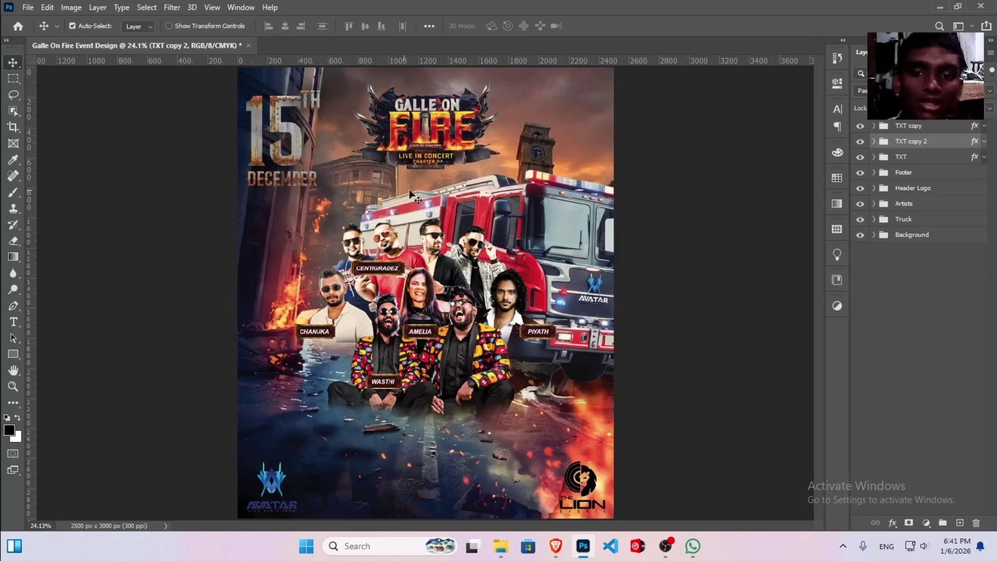
- Set the drop shadow opacity of the TXT copy 2 group to 60%
double_click(961, 145)
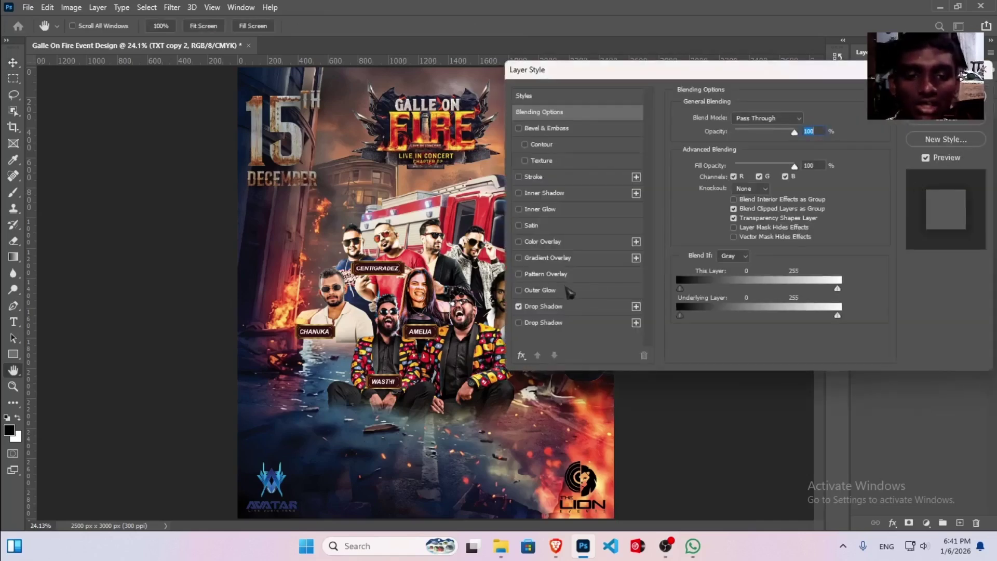
click(568, 308)
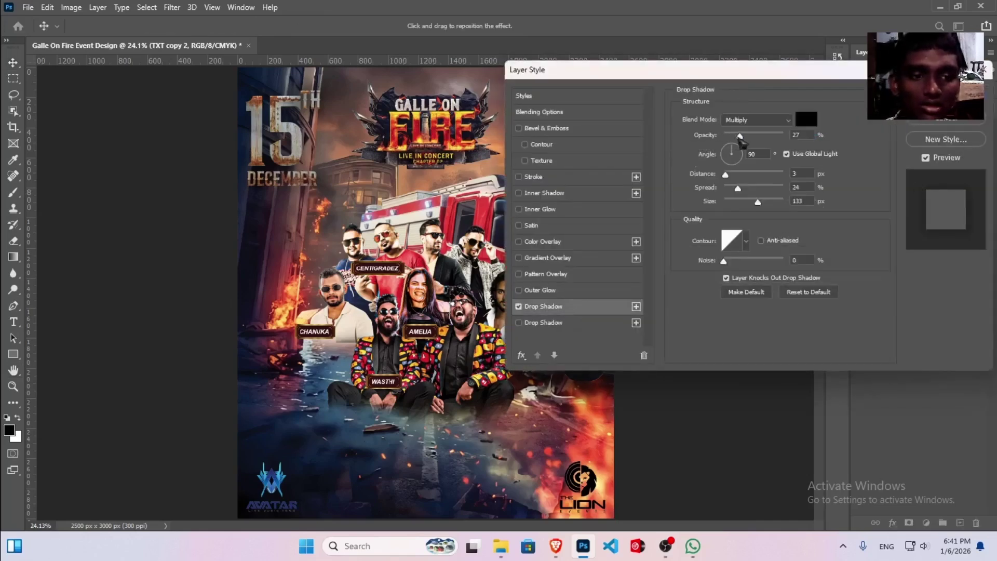
drag(748, 140, 762, 140)
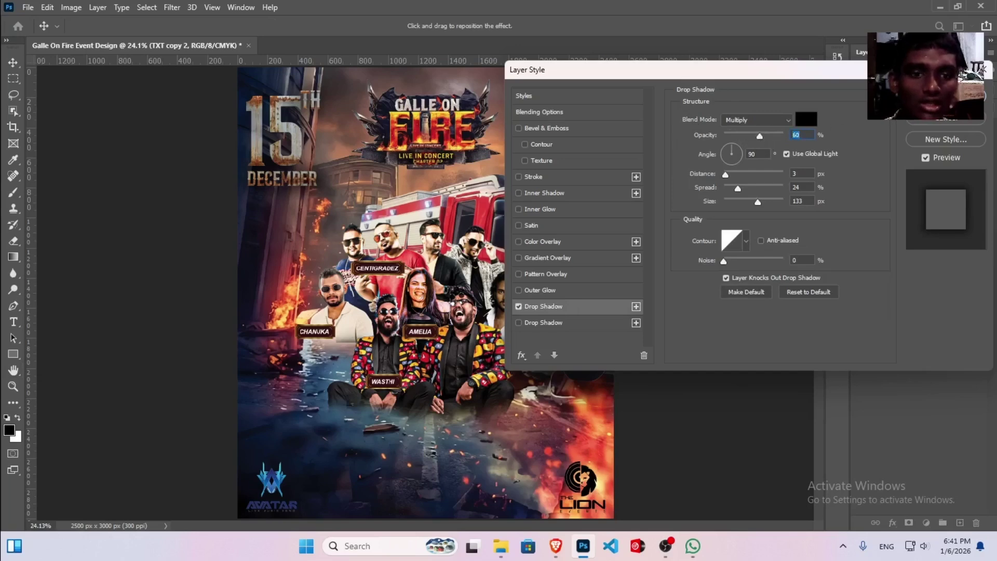
key(Return)
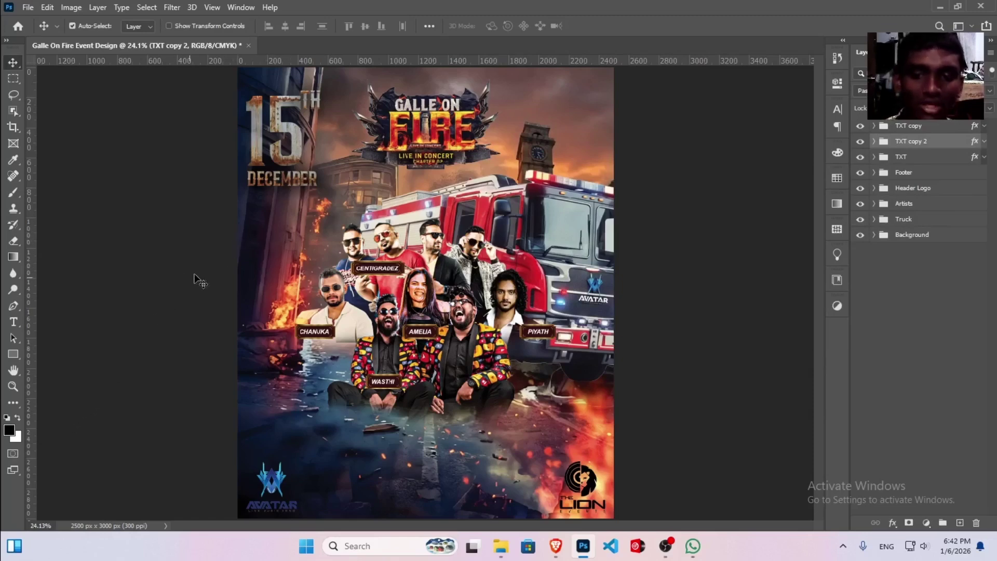
- Draw a black rectangle about 477 × 100 px below DECEMBER and round all its corners to 20 px
key(u)
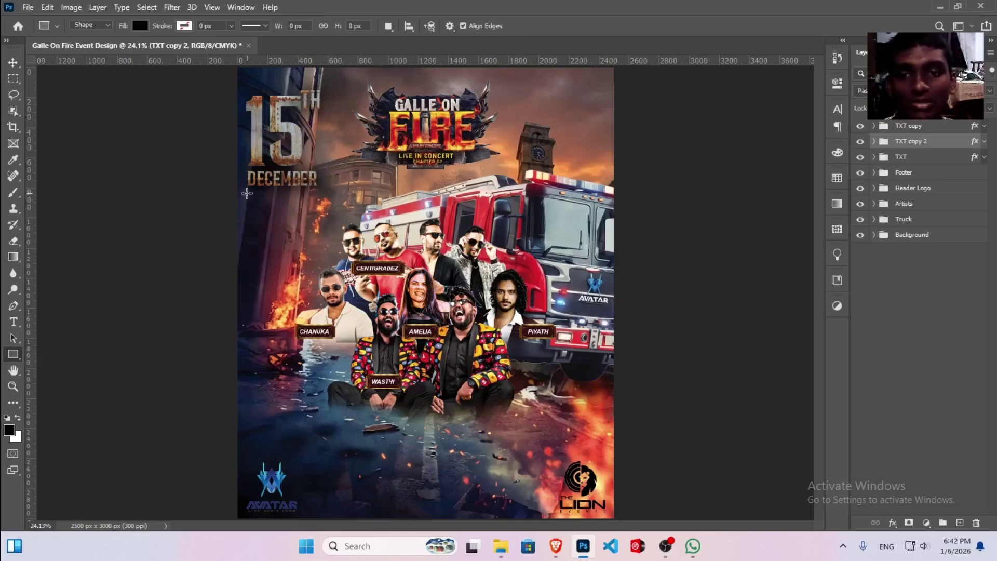
drag(247, 194, 318, 208)
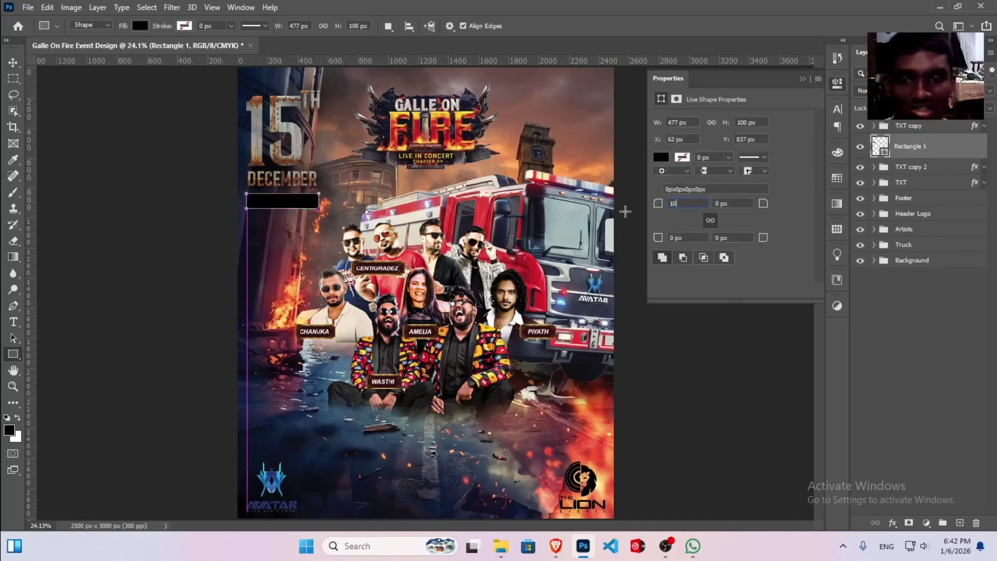
key(Return)
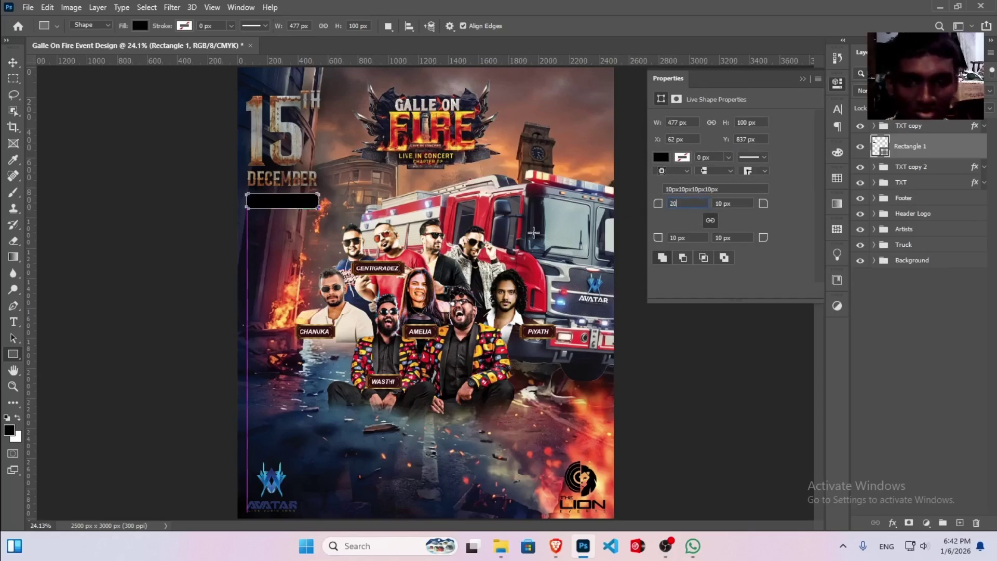
key(Return)
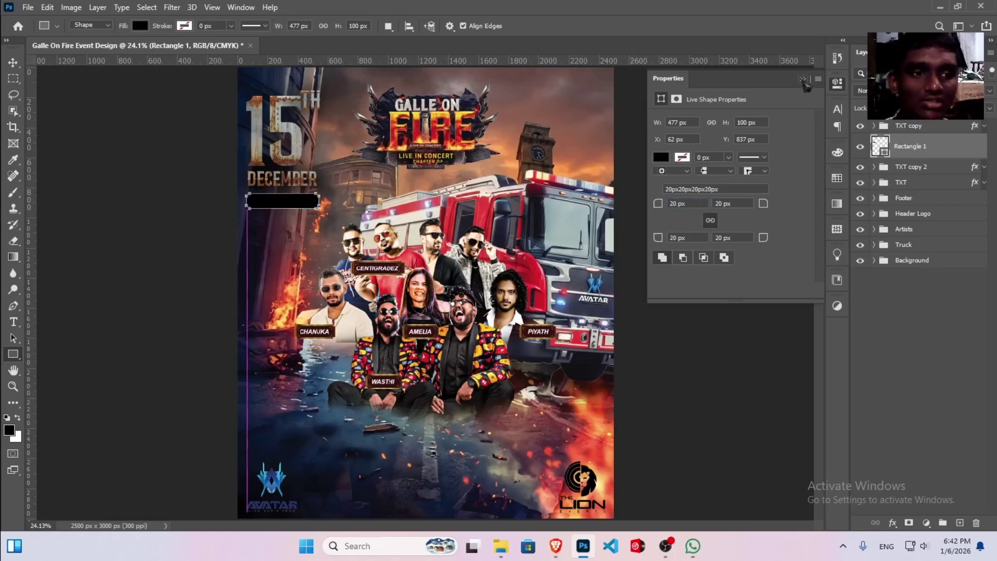
click(804, 80)
key(v)
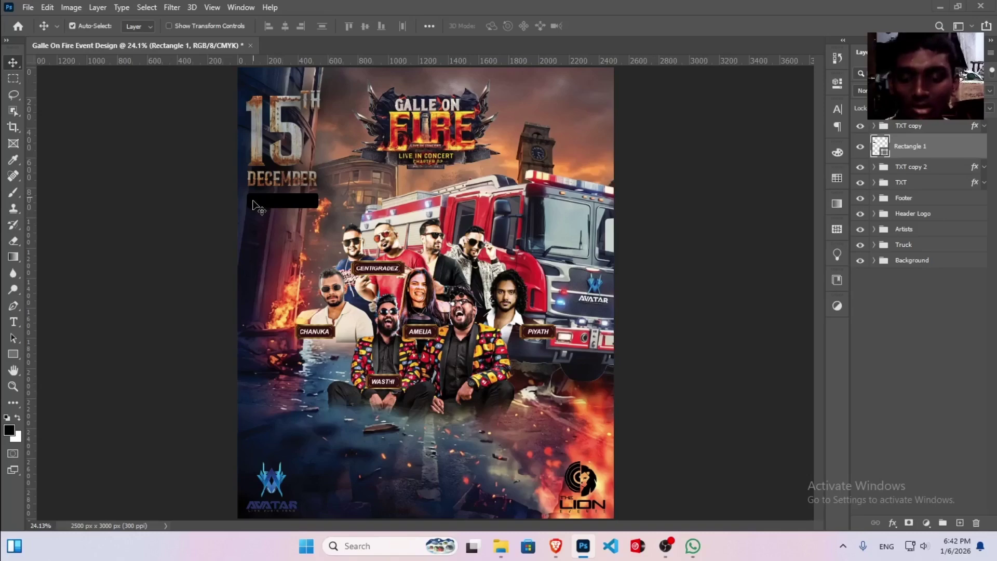
- Add a new text layer reading 07:30 P.M ONWARDS below the black rectangle
key(super)
key(super)
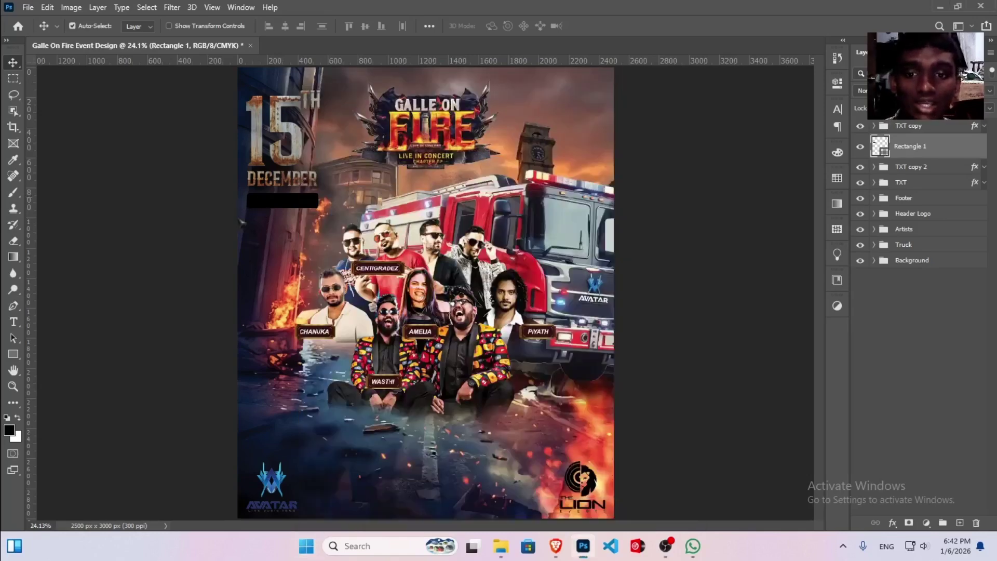
key(t)
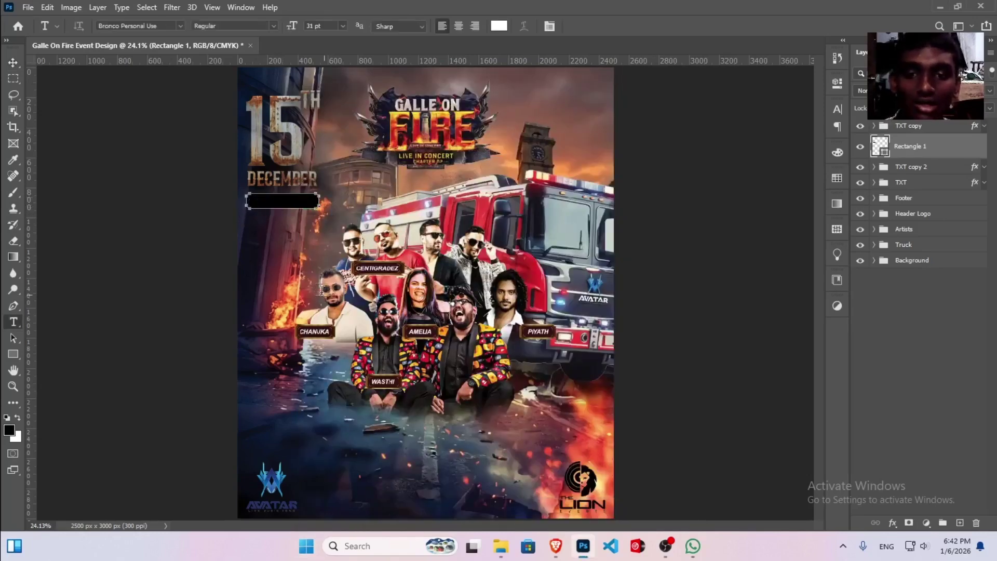
click(267, 237)
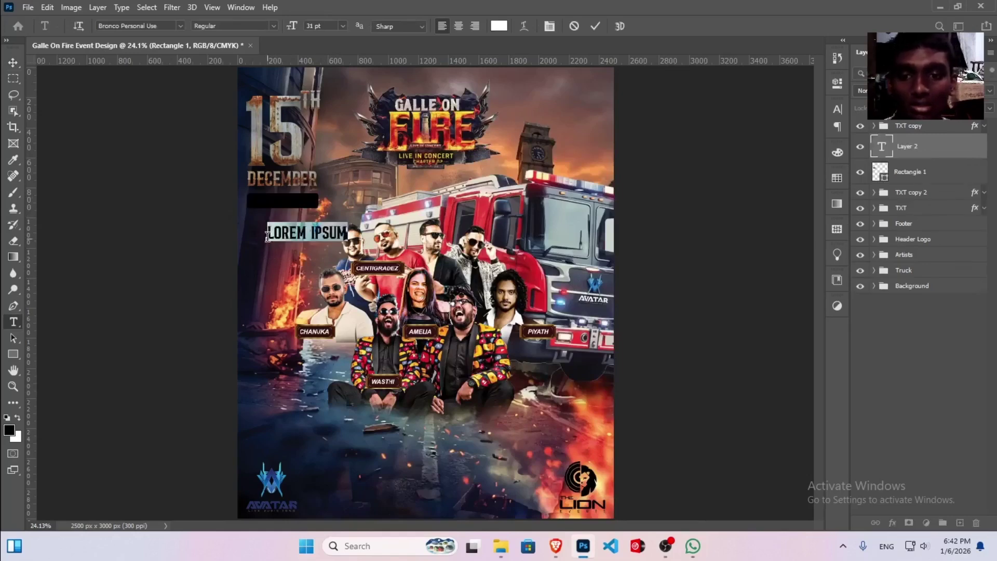
text(07)
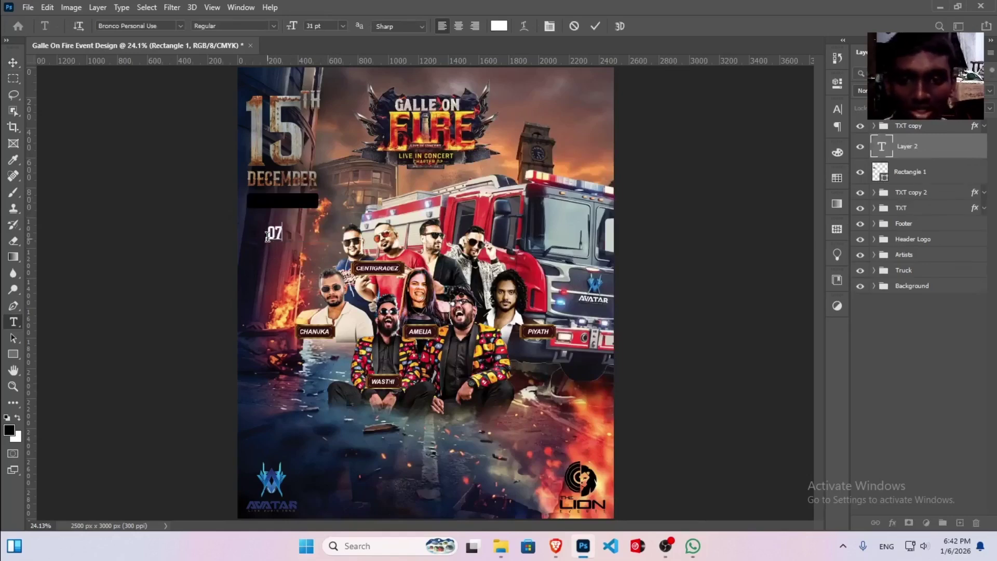
text(:)
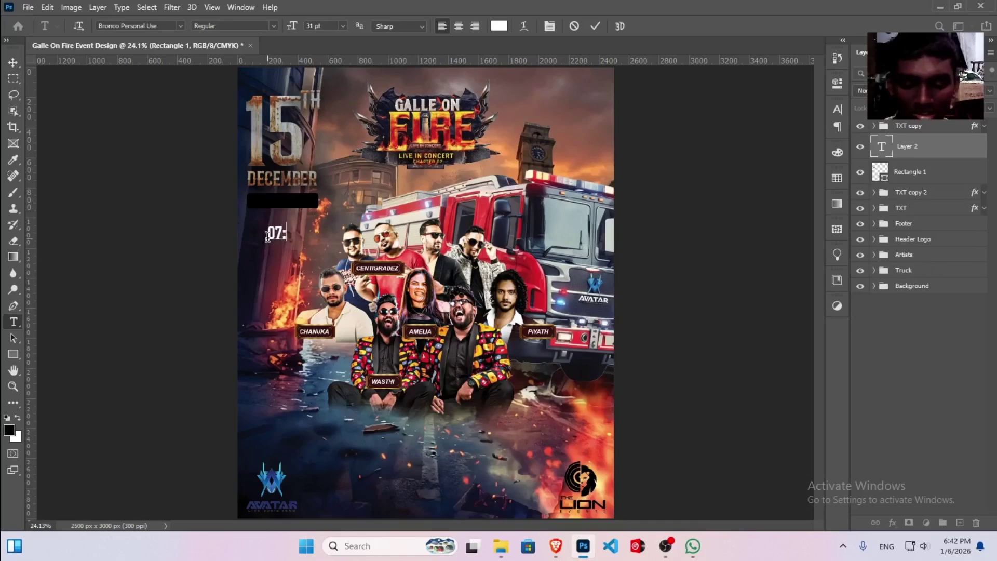
text(30PM)
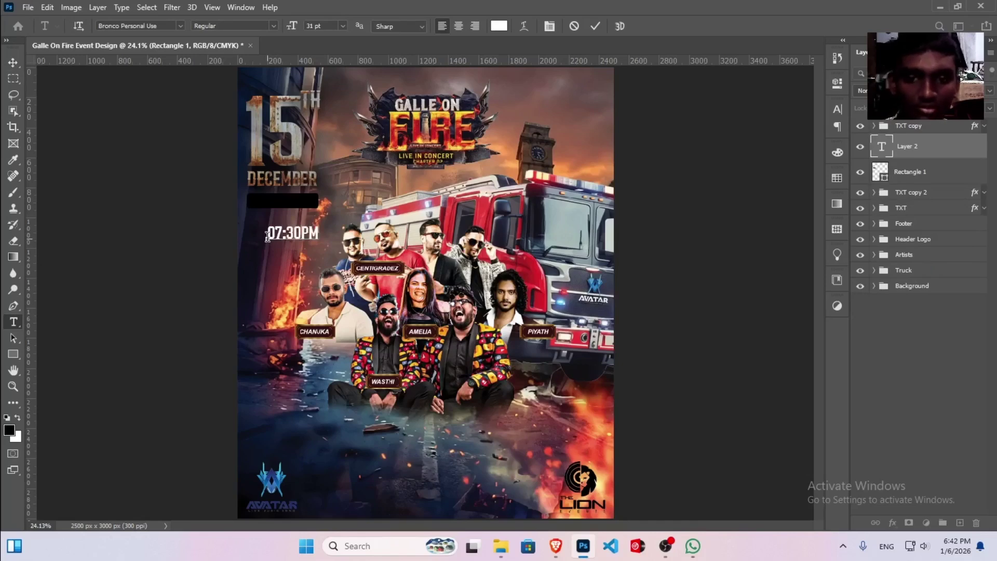
key(Left)
key(Left)
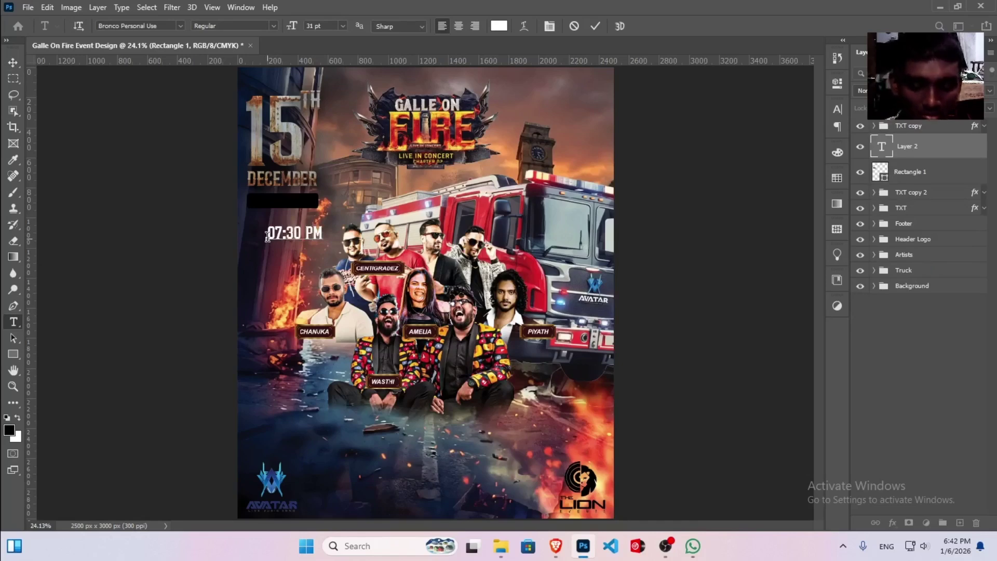
key(Right)
text(.)
key(Right)
text(ONWAR)
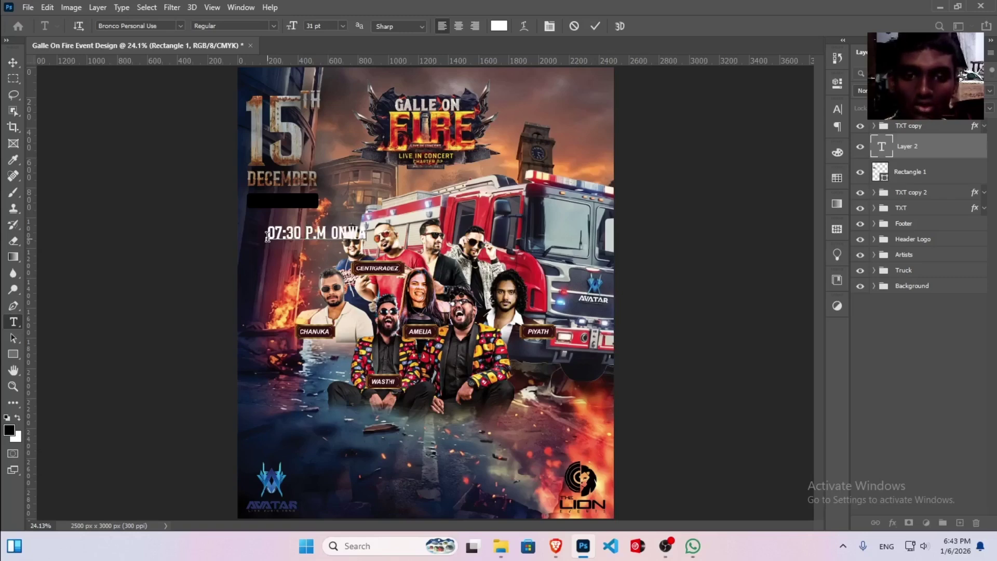
text(DS)
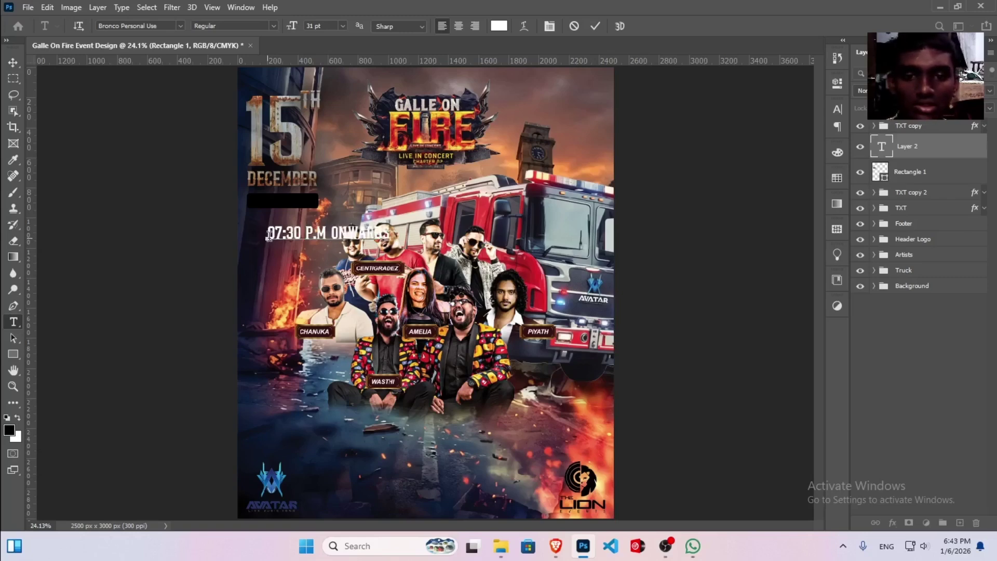
- Change the font of the whole start-time text to Arial Bold Italic
key(ctrl+a)
key(ctrl+t)
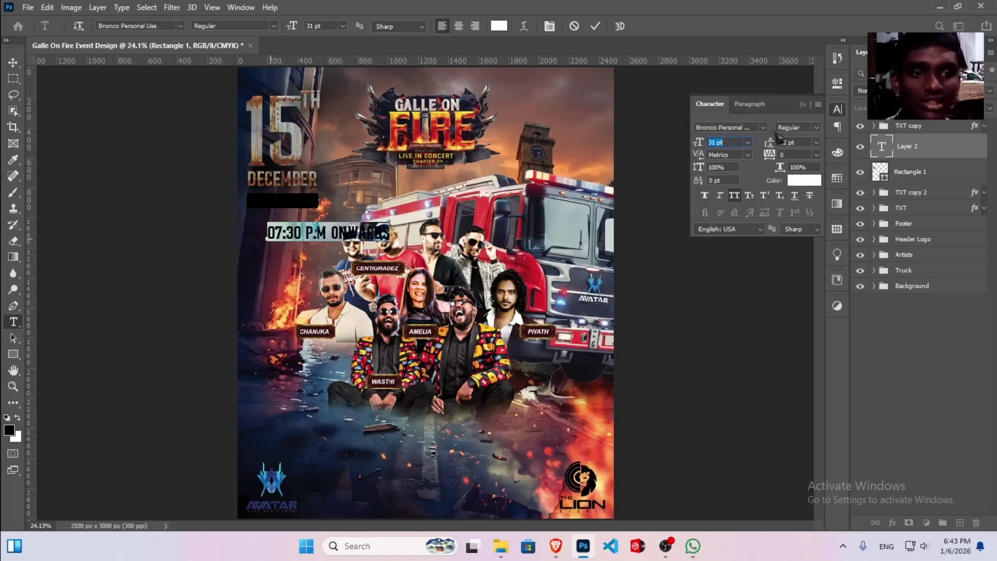
click(764, 128)
text(arial)
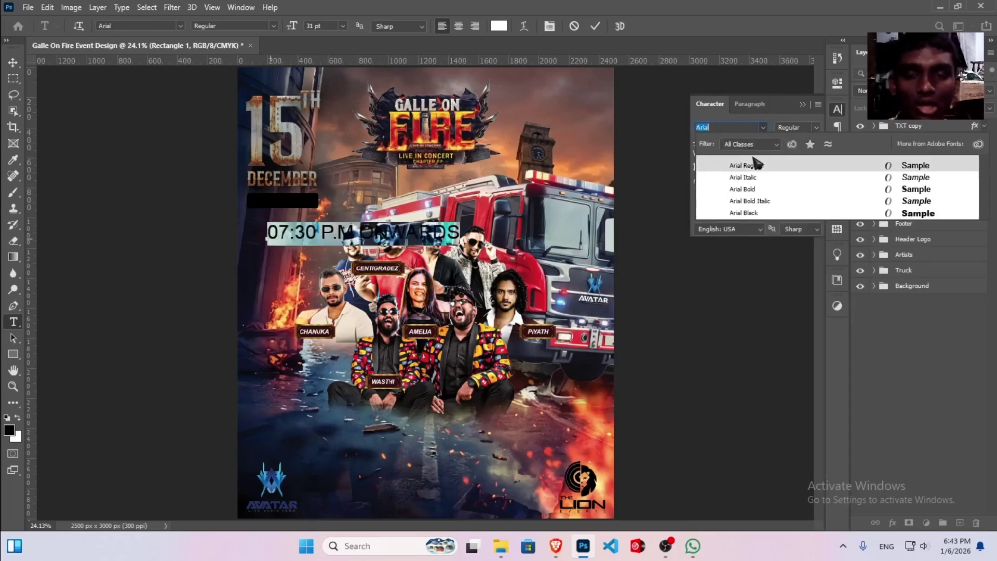
click(764, 202)
click(803, 105)
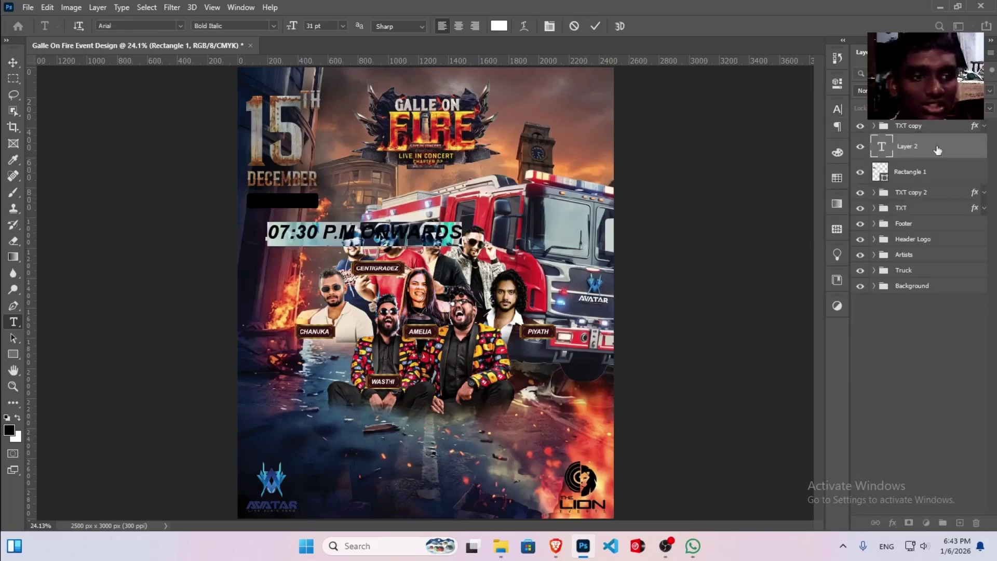
key(ctrl+Return)
key(v)
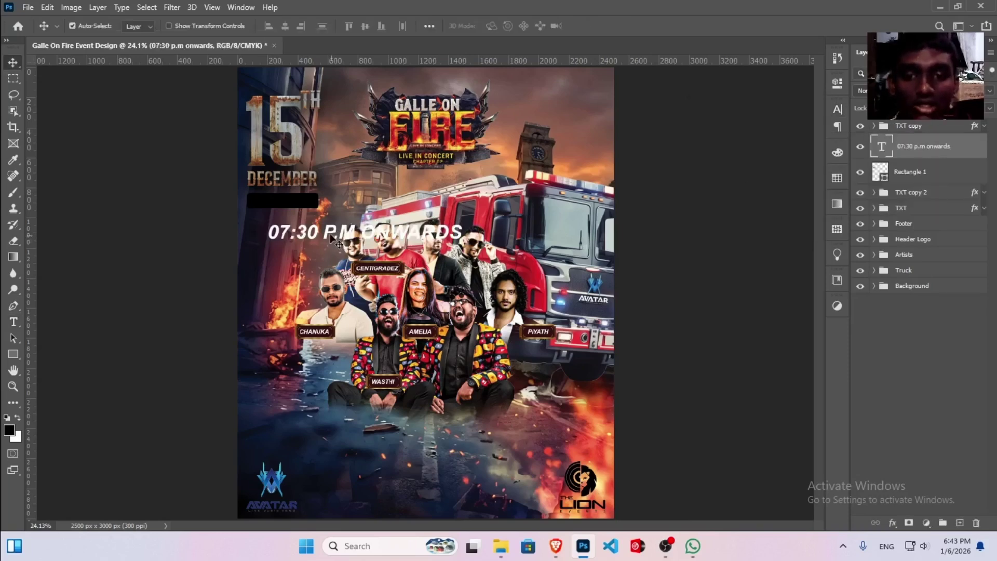
- Move the start-time text onto the black rectangle and scale it proportionally to about 35% to match the rectangle's width
drag(331, 236, 313, 207)
key(ctrl+t)
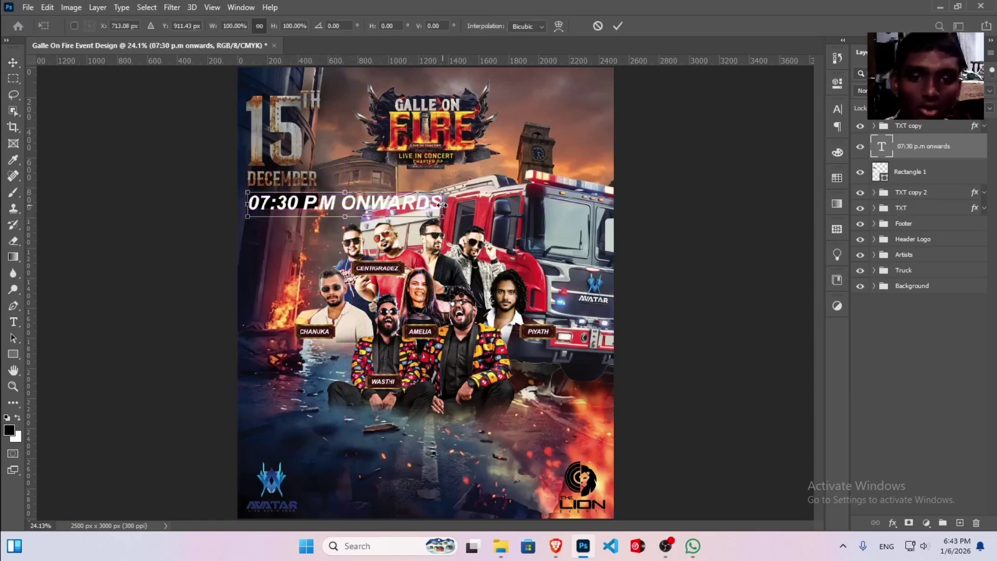
drag(442, 205, 316, 199)
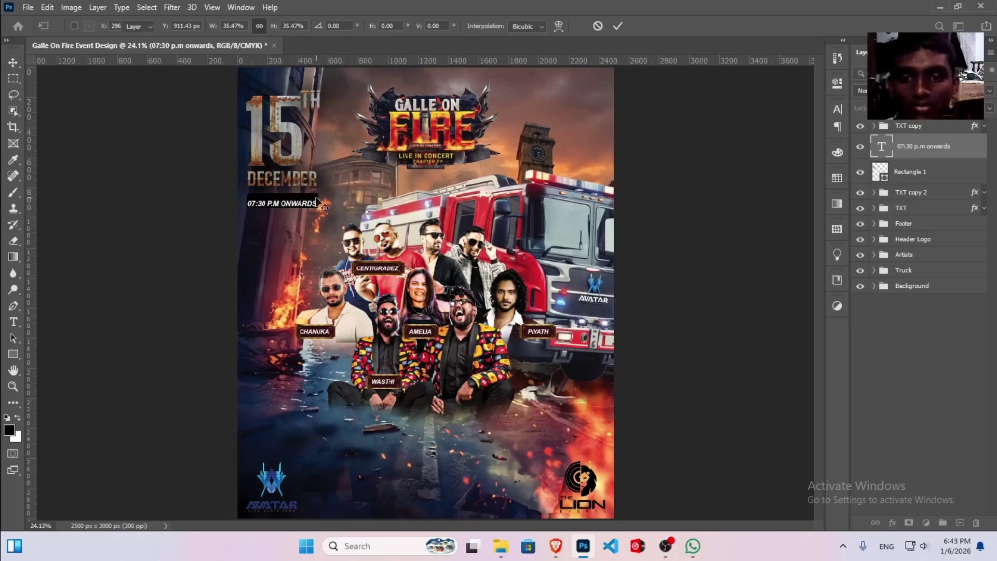
key(Return)
- Nudge the start-time text up 20 px and scale it to about 92% so it sits inside the black rectangle
key(shift+Up)
key(shift+Up)
key(shift+Up)
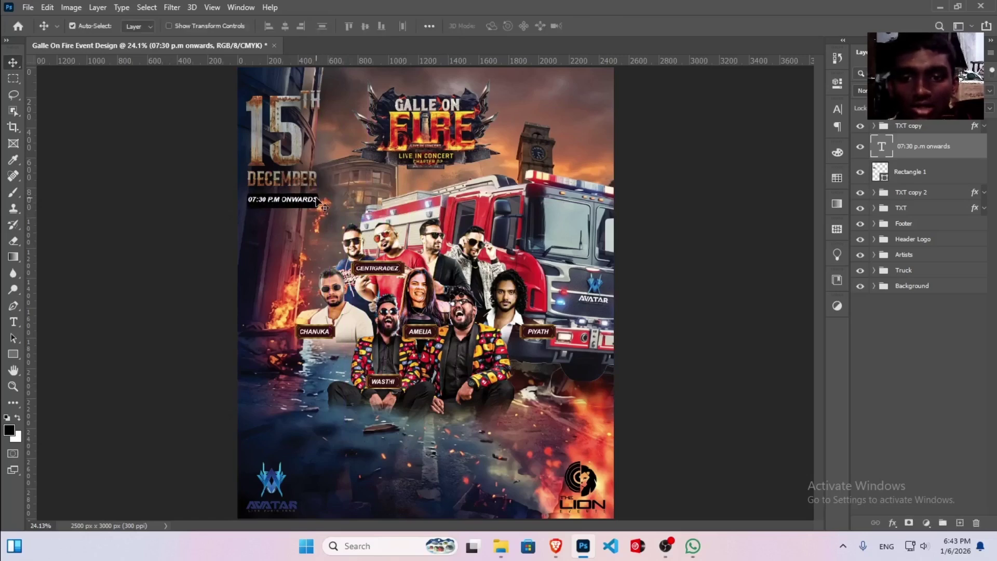
key(shift+Down)
key(ctrl+t)
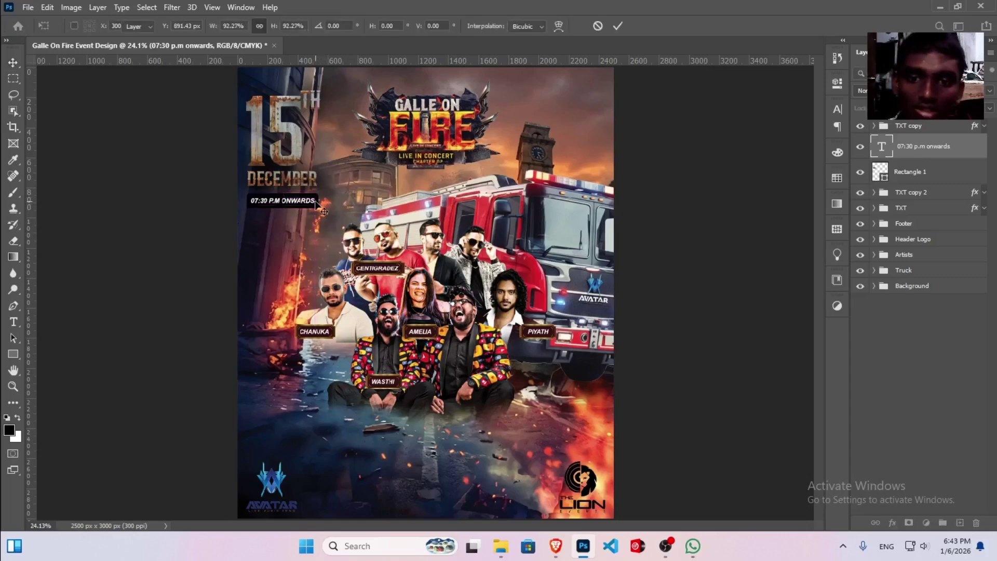
key(Return)
- Reduce the height of the black rectangle behind the start time to 79%, keeping its full width
scroll(265, 204, up, 1)
scroll(265, 204, up, 3)
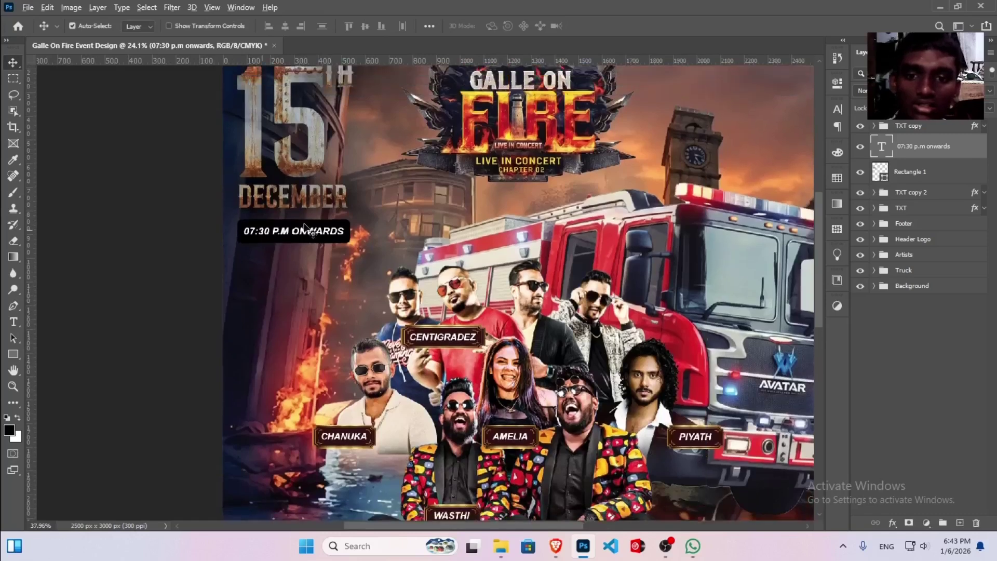
click(313, 291)
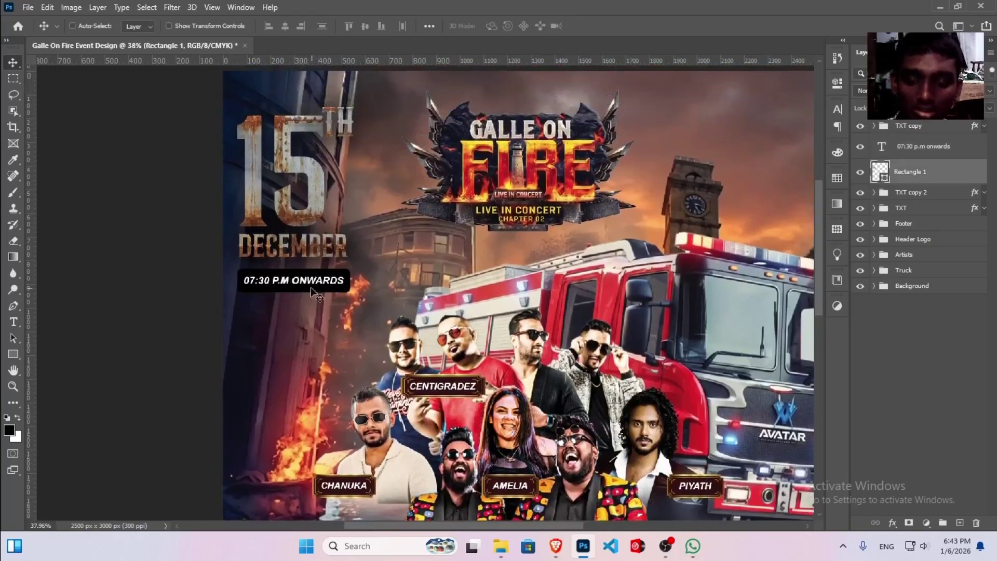
key(ctrl+t)
mouse_move(299, 294)
mouse_down()
mouse_move(294, 270)
mouse_move(297, 288)
mouse_up()
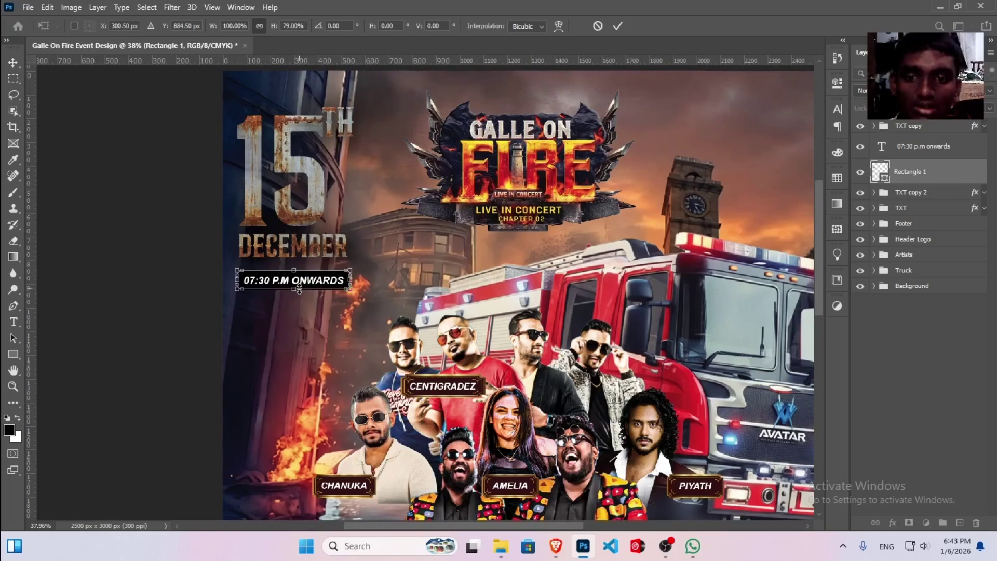
key(Return)
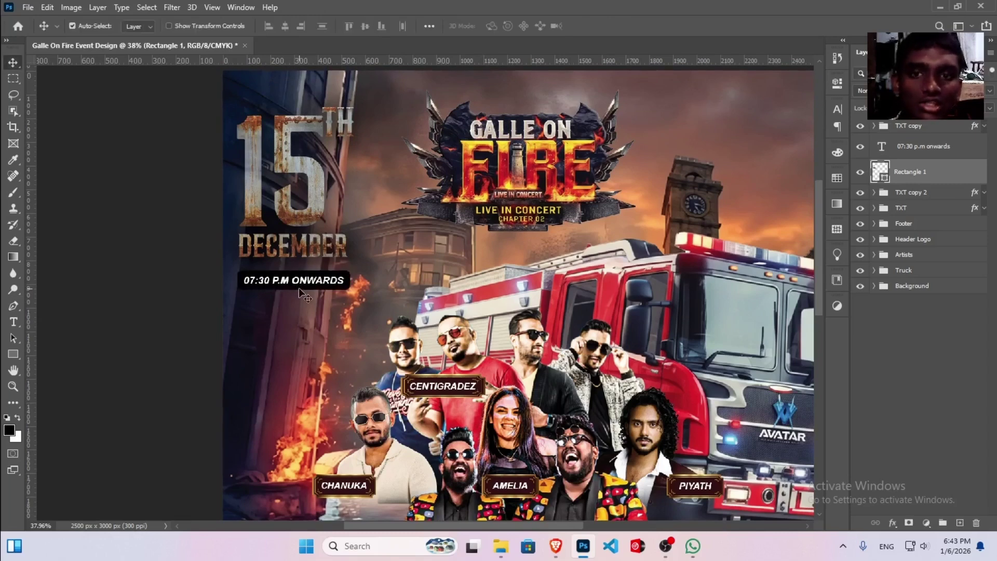
- Delete the red drop shadow entry from Rectangle 1's layer style
double_click(969, 182)
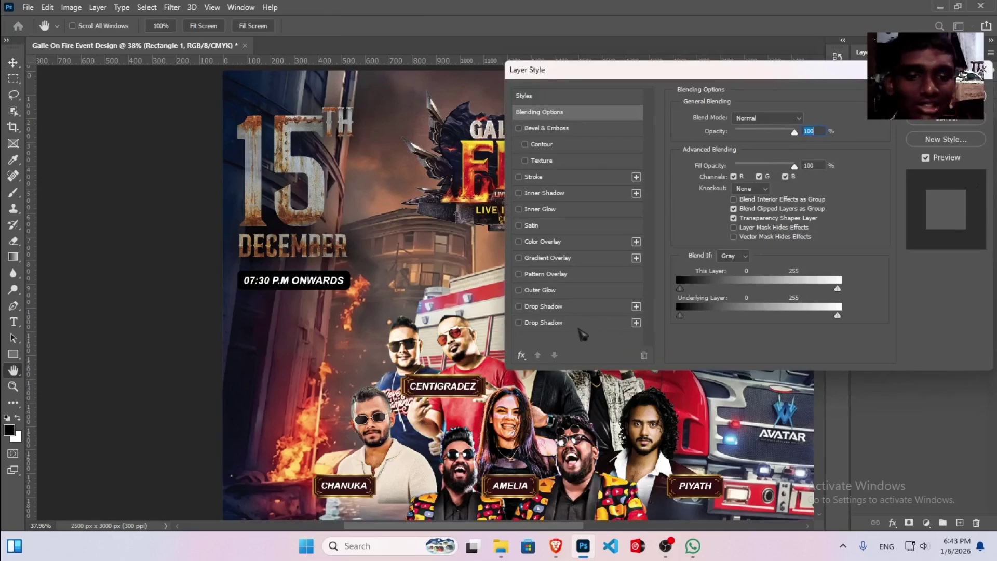
click(621, 325)
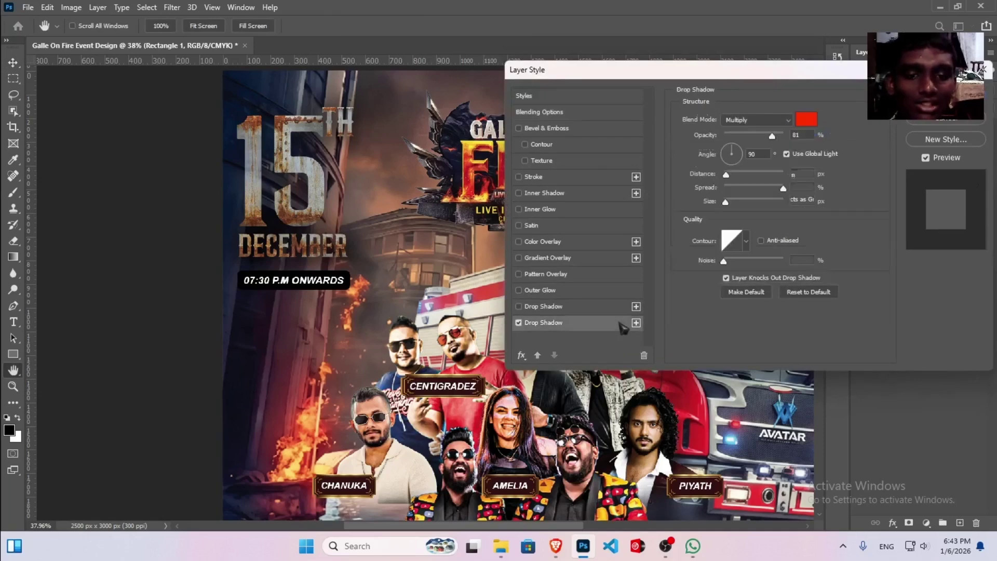
click(644, 355)
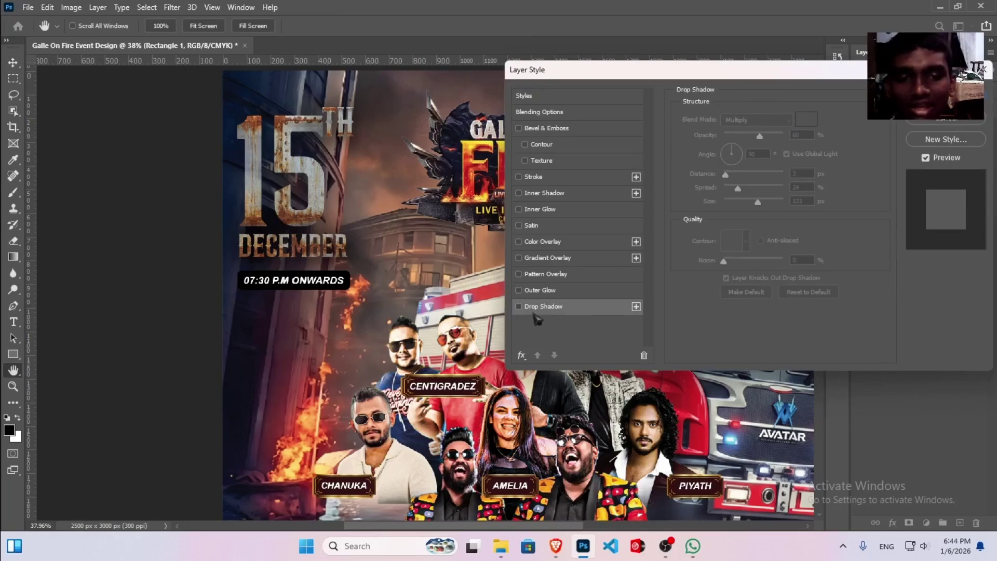
- Add a second drop shadow entry to Rectangle 1's layer style and enable only the lower one
click(543, 308)
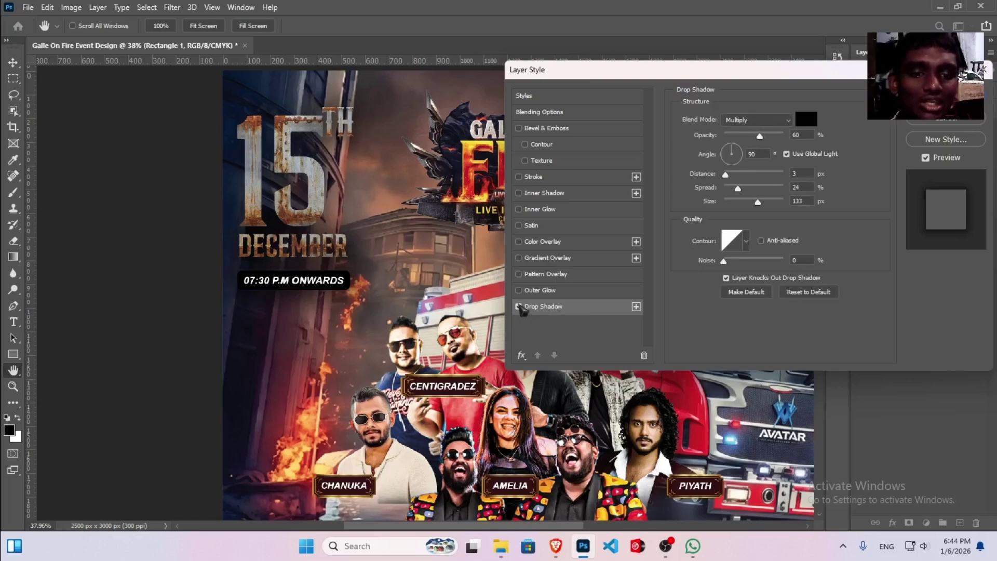
click(519, 306)
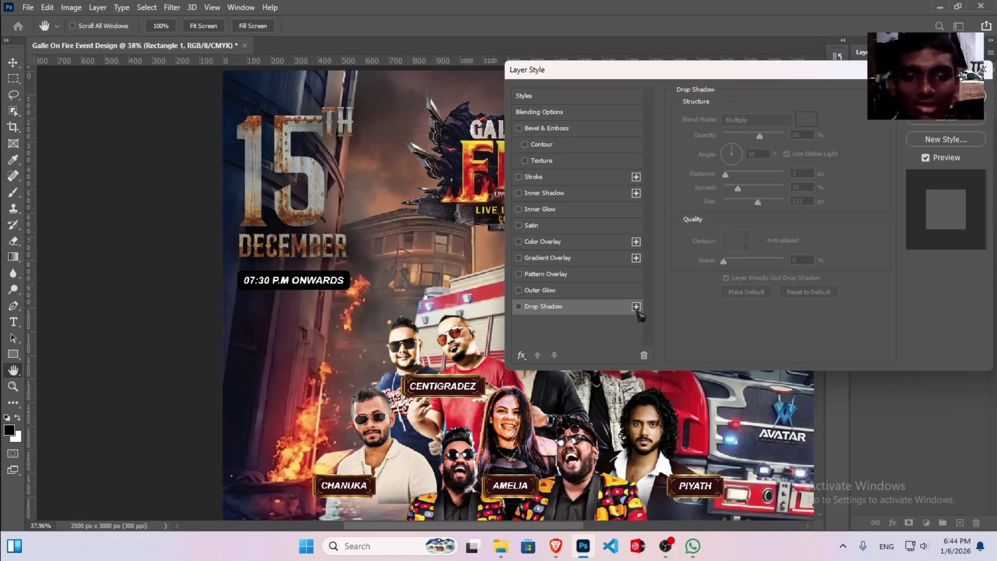
click(636, 306)
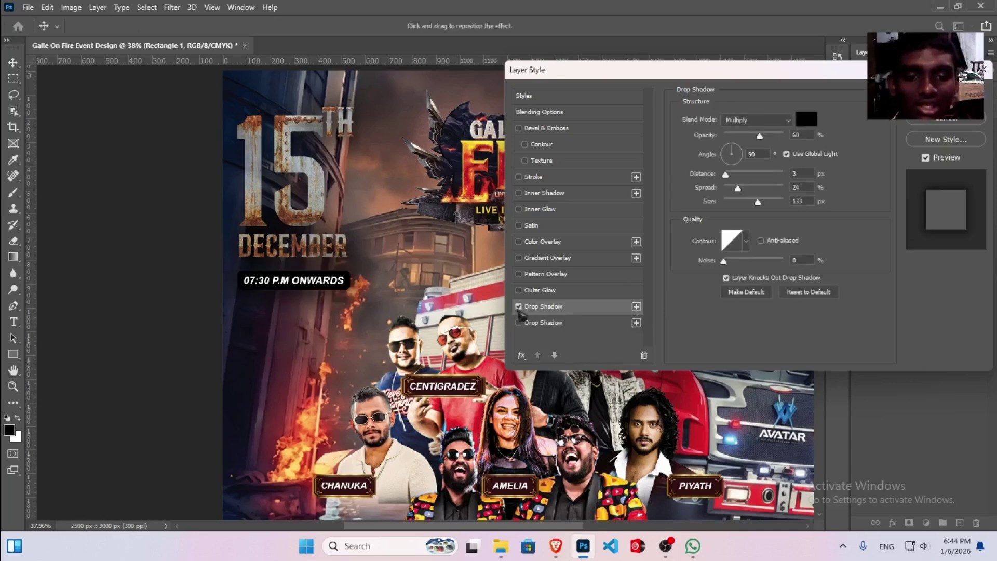
click(518, 307)
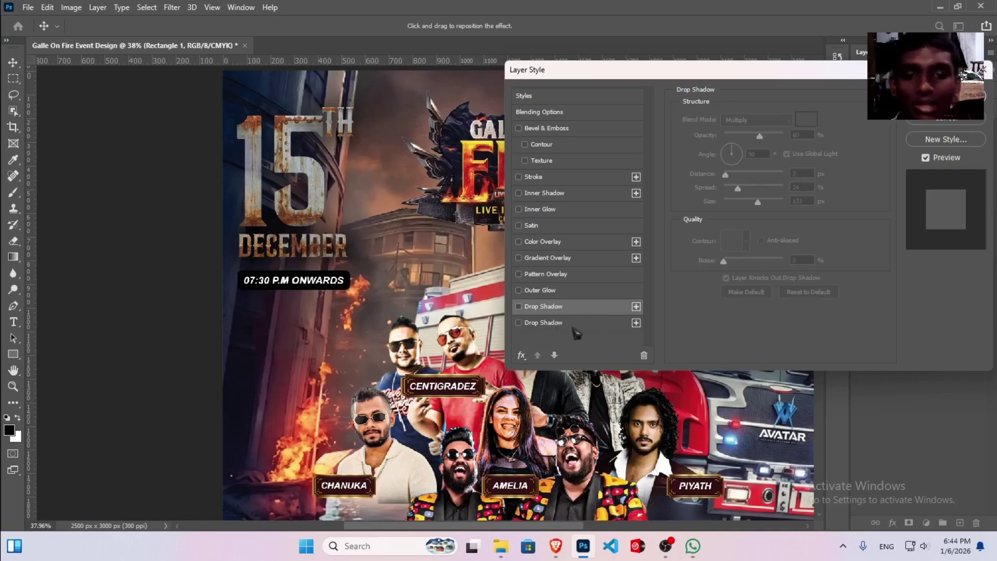
click(574, 325)
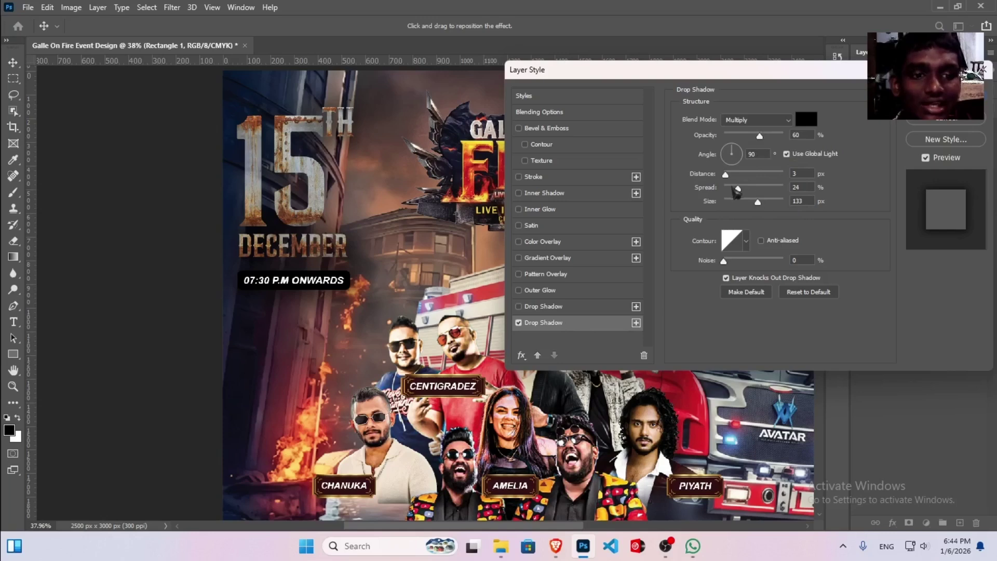
- Set the rectangle's drop shadow to 100% spread, 5 px size and a 114° angle
mouse_move(738, 188)
mouse_down()
mouse_move(803, 198)
mouse_move(731, 203)
mouse_up()
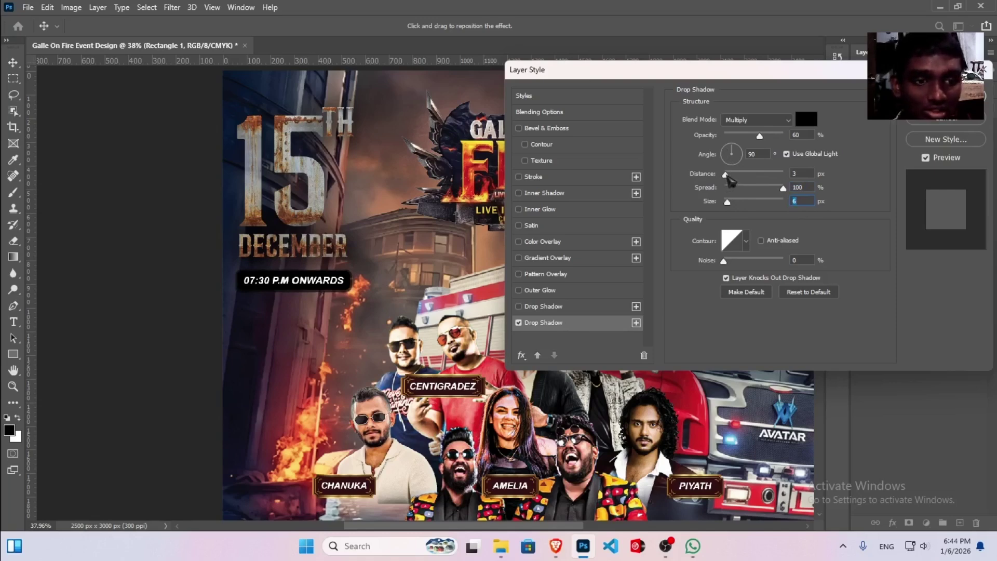
click(728, 177)
drag(731, 151, 729, 151)
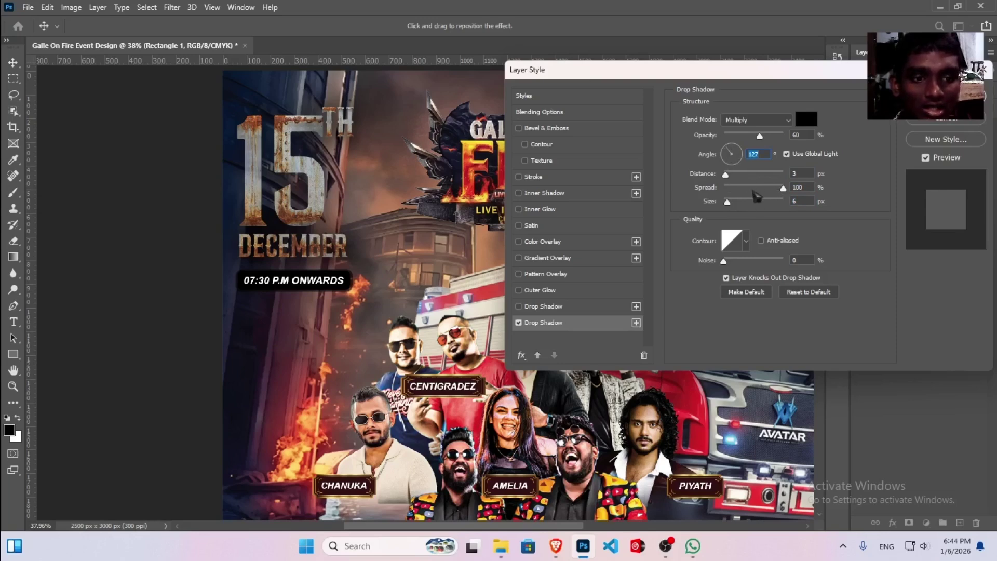
drag(727, 178, 726, 203)
click(727, 178)
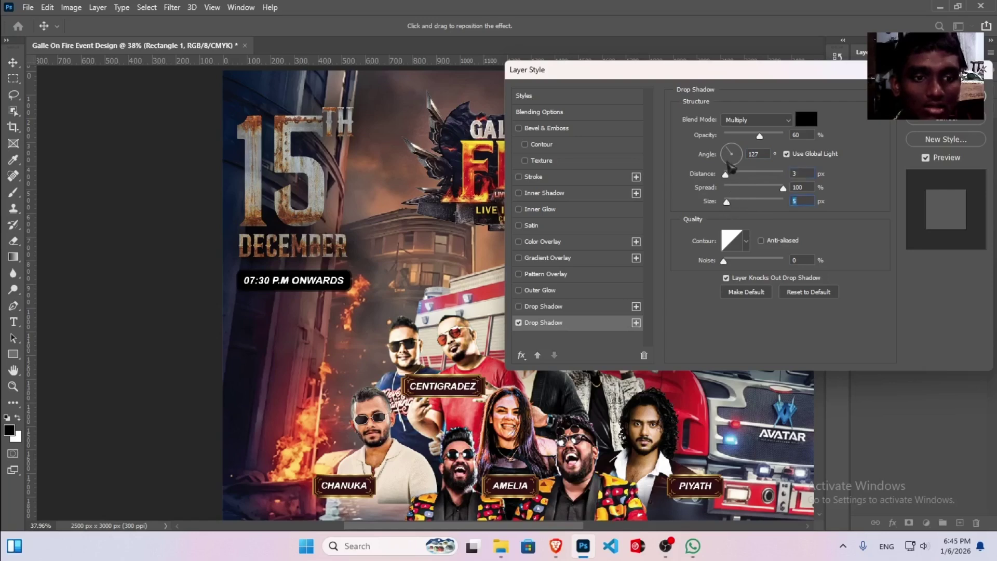
click(733, 152)
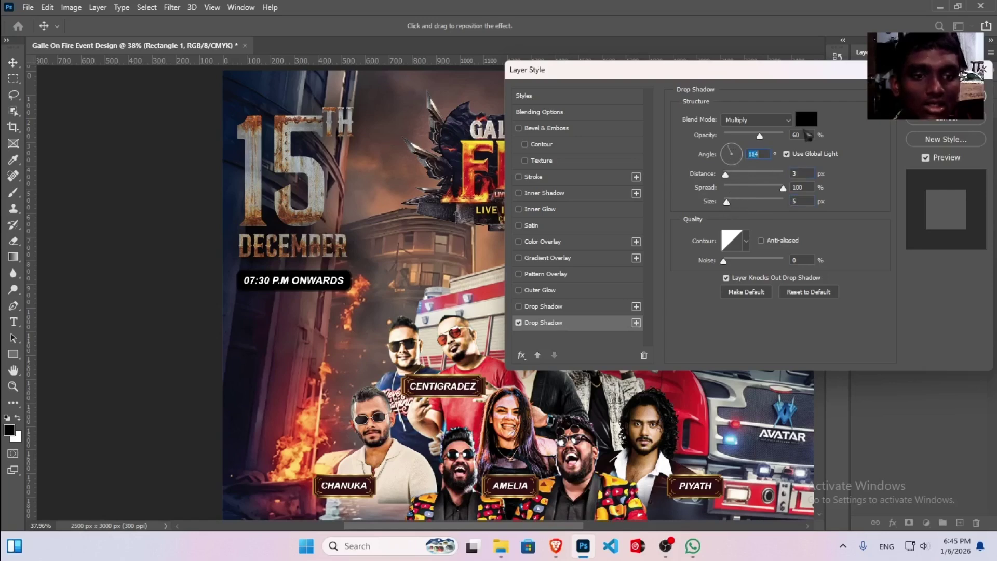
- Set the drop shadow colour of the rectangle behind the start time to pure red, ff0000
click(807, 122)
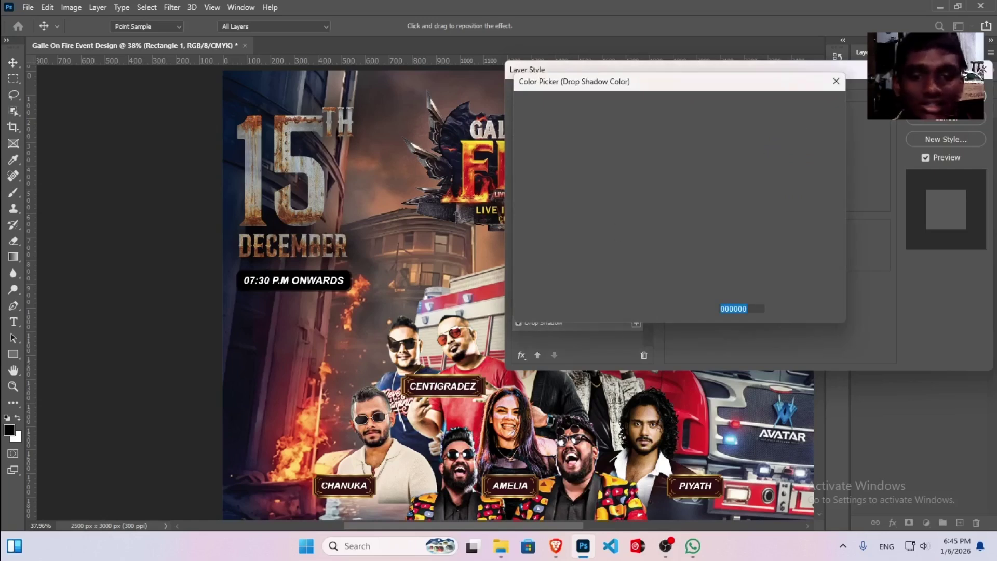
click(470, 172)
click(476, 178)
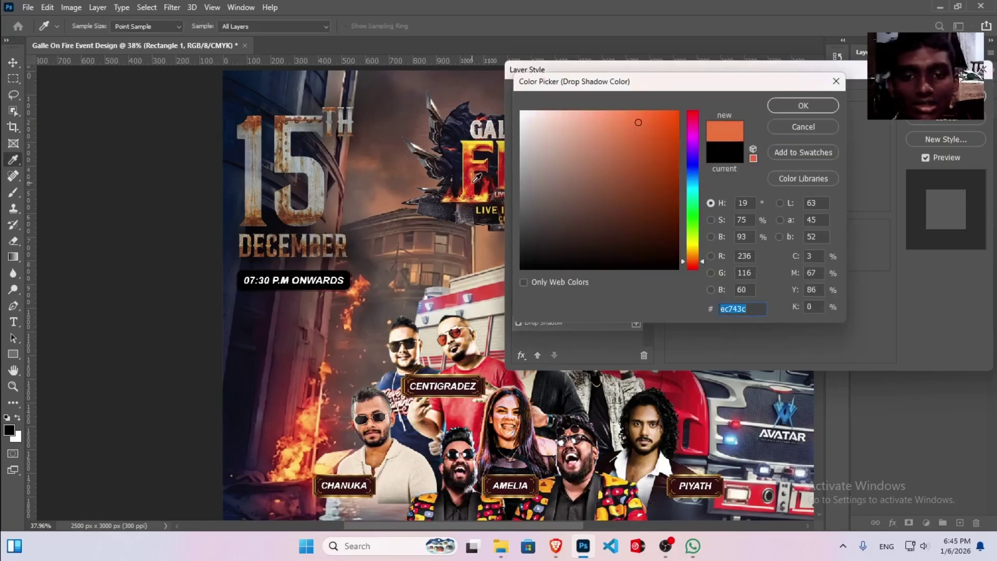
click(473, 173)
mouse_move(644, 150)
mouse_down()
mouse_move(693, 146)
mouse_move(675, 132)
mouse_move(694, 114)
mouse_up()
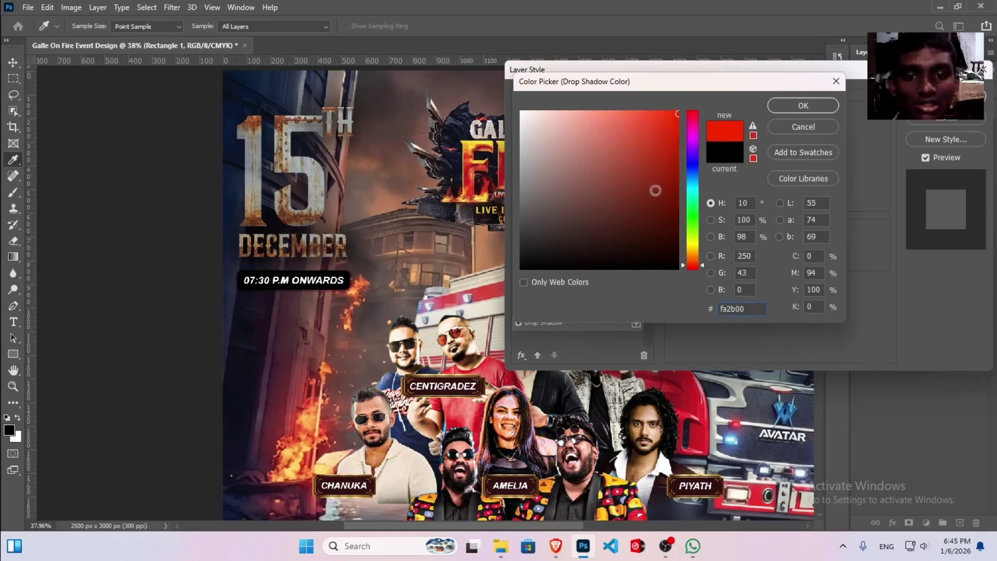
mouse_move(656, 190)
mouse_down()
mouse_move(657, 207)
mouse_move(691, 200)
mouse_move(665, 204)
mouse_move(699, 154)
mouse_move(704, 114)
mouse_up()
drag(705, 281, 707, 283)
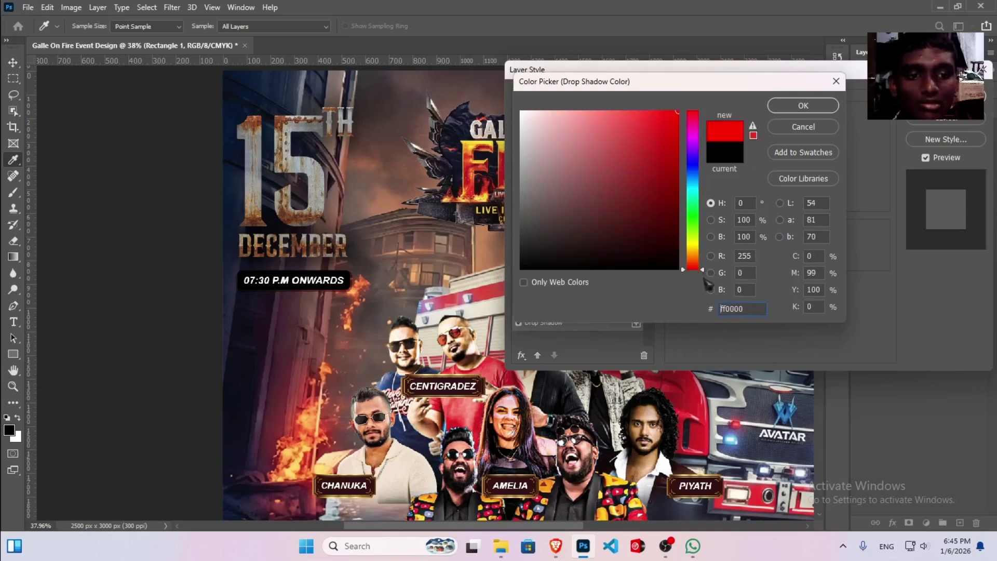
click(794, 107)
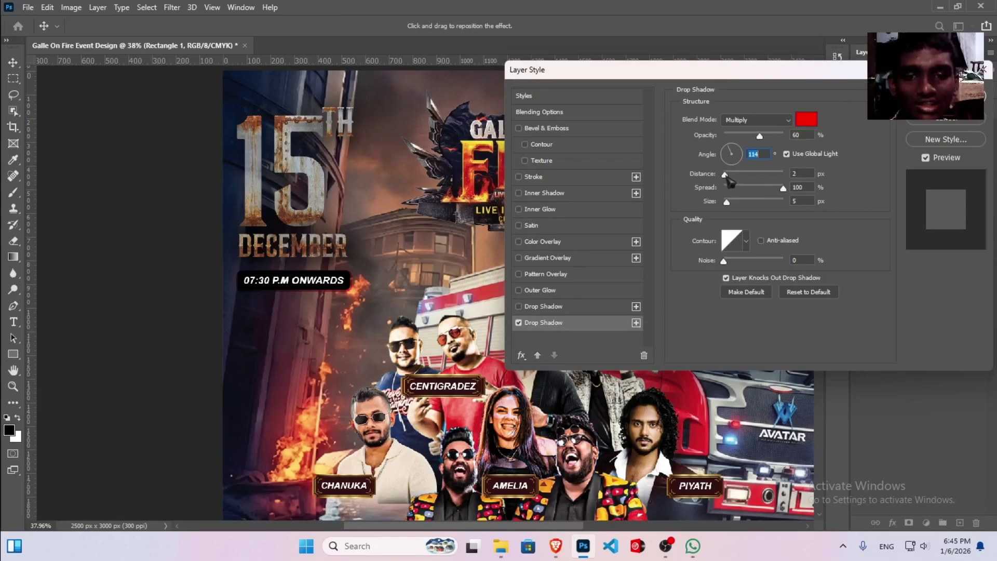
- Set the rectangle's red drop shadow to a 3 px distance and a 130° angle, and apply the layer style
drag(730, 178, 732, 180)
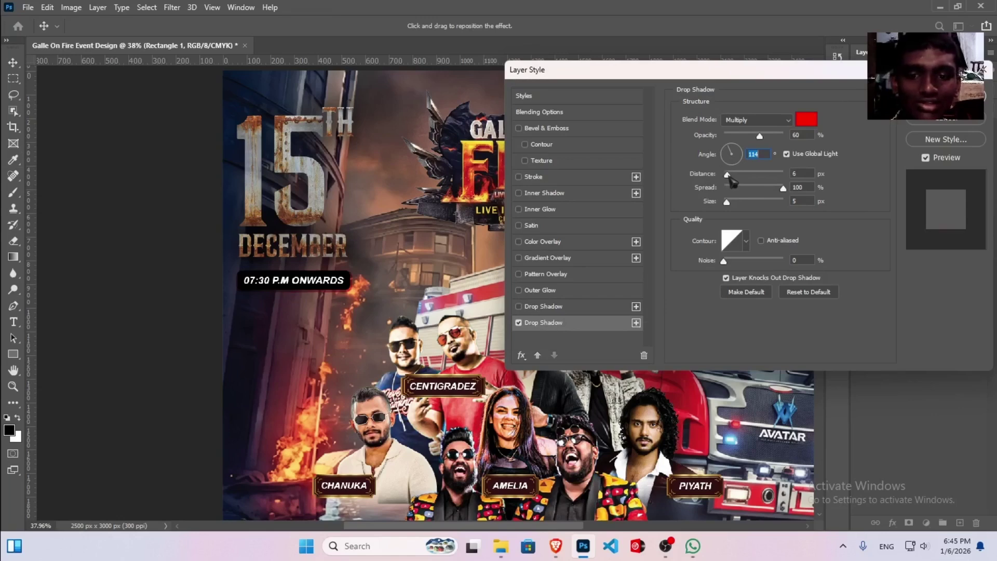
click(730, 154)
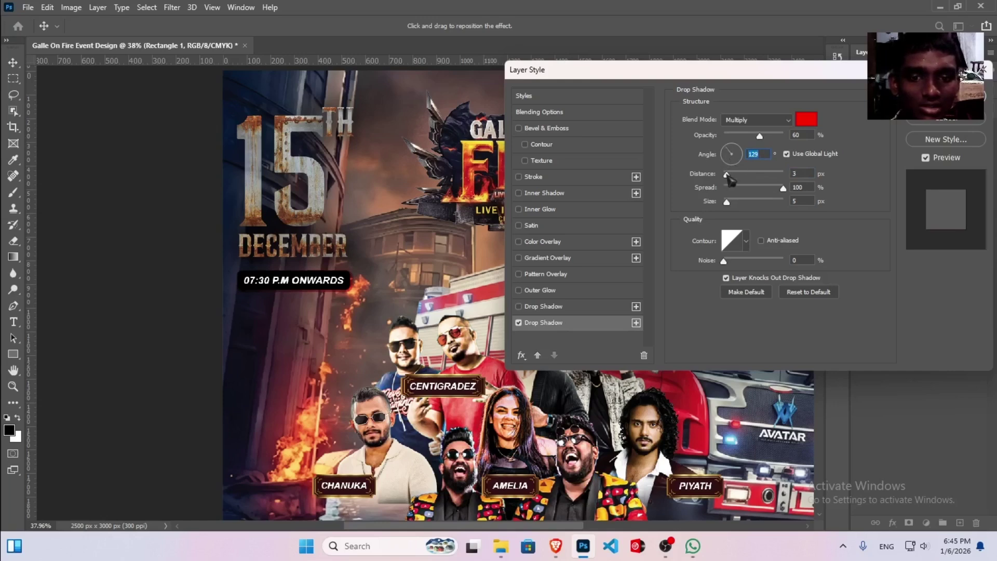
click(731, 154)
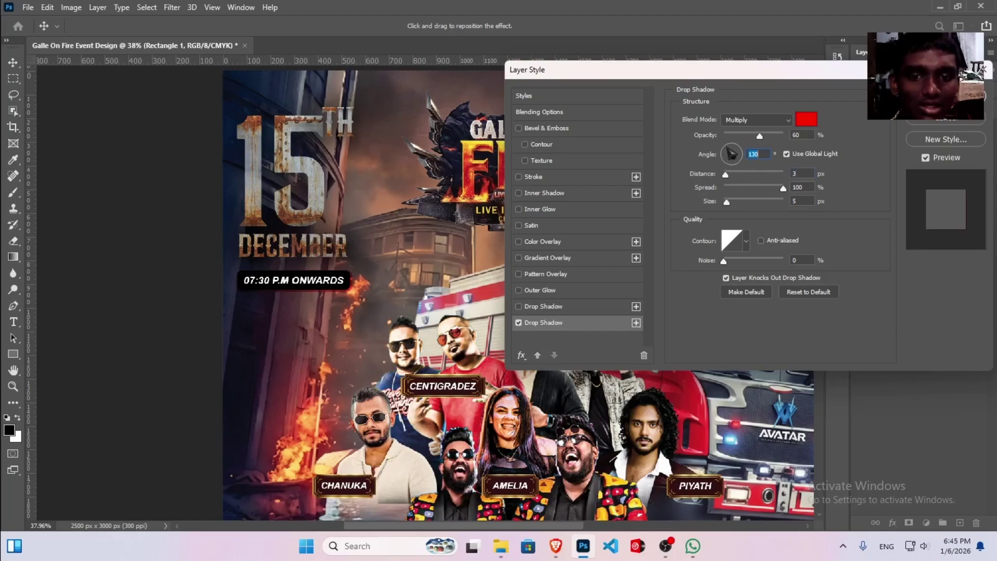
key(Return)
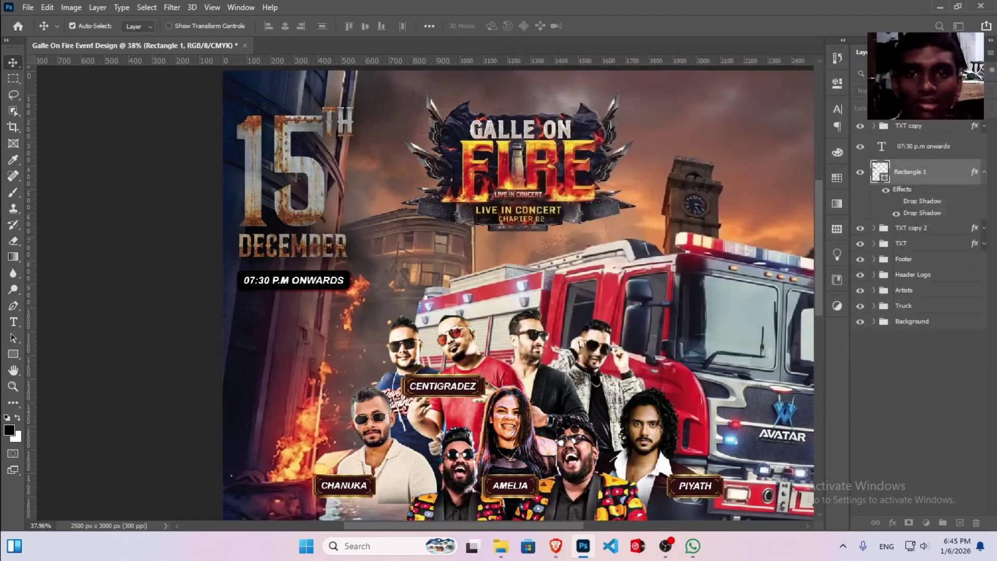
- Reduce the size of Rectangle 1's red drop shadow to 3 px and apply the style
key(ctrl+0)
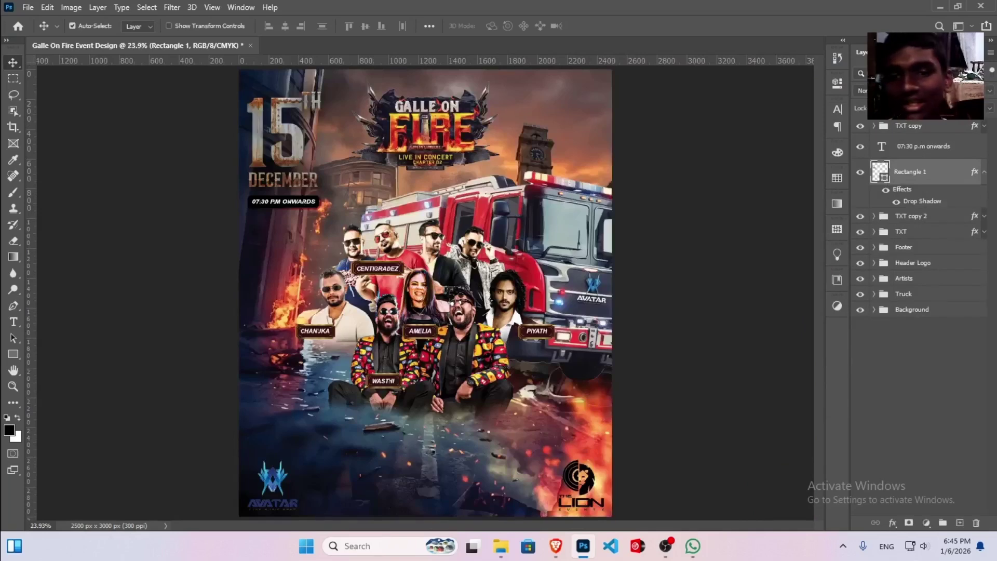
double_click(954, 177)
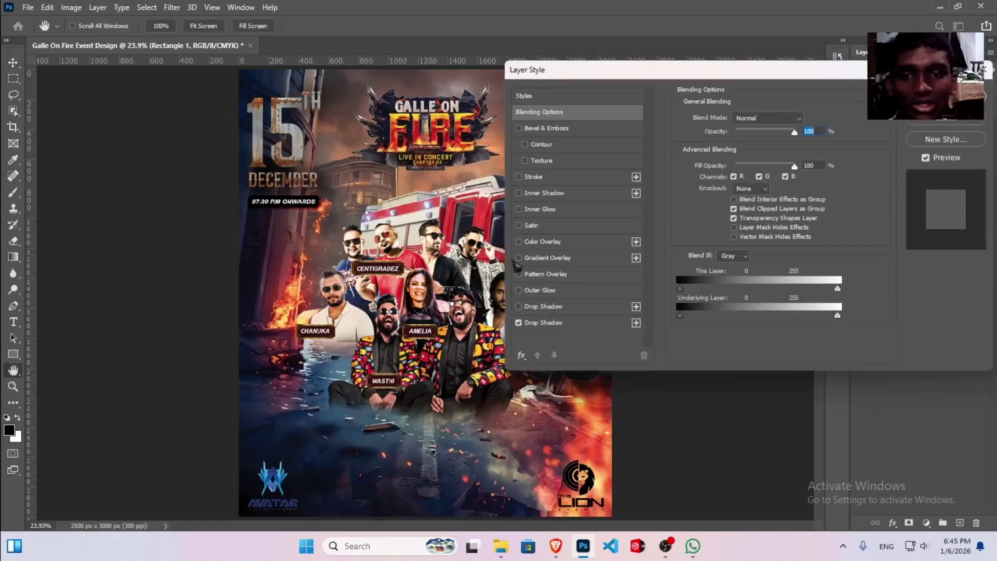
click(578, 325)
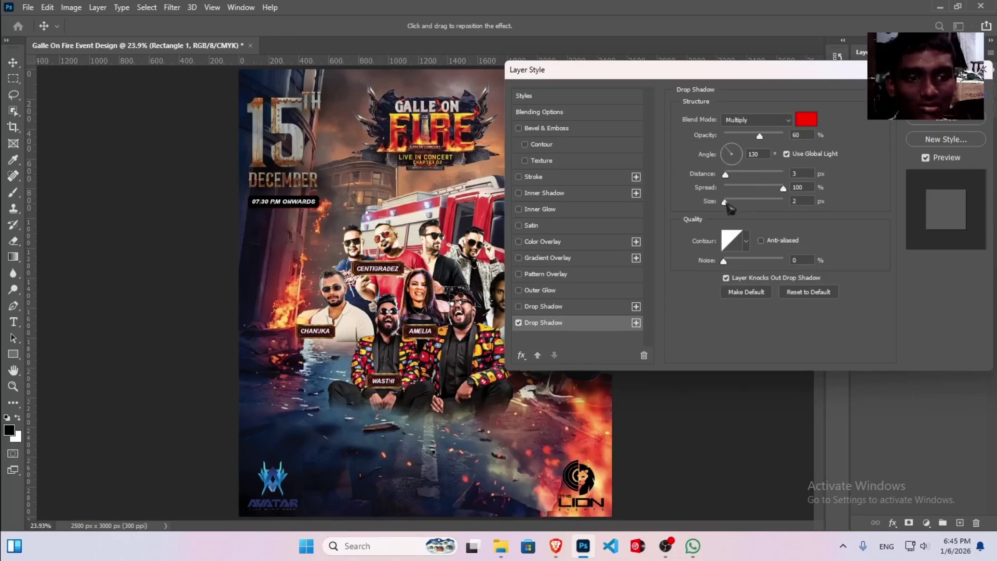
click(725, 202)
drag(727, 205, 729, 207)
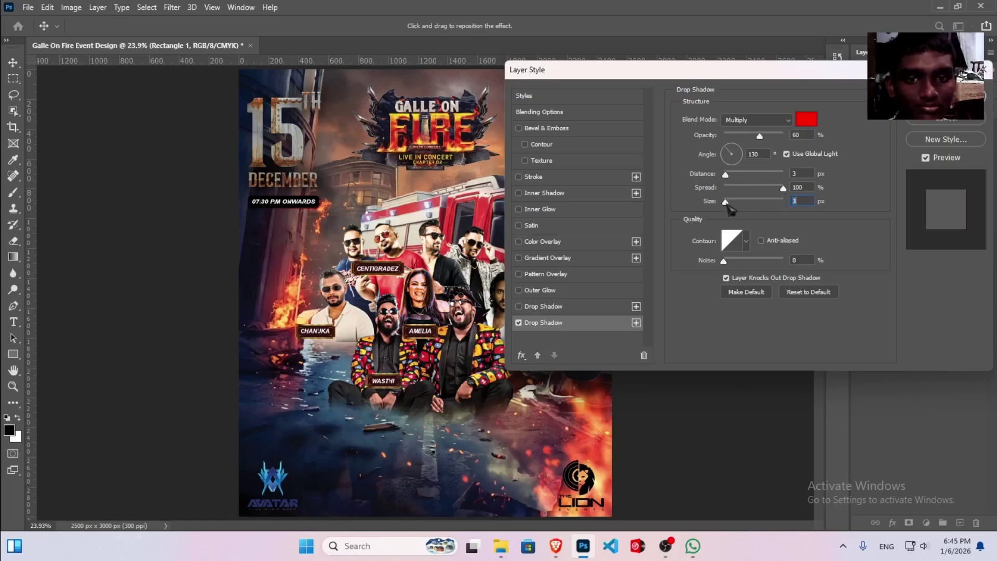
key(Return)
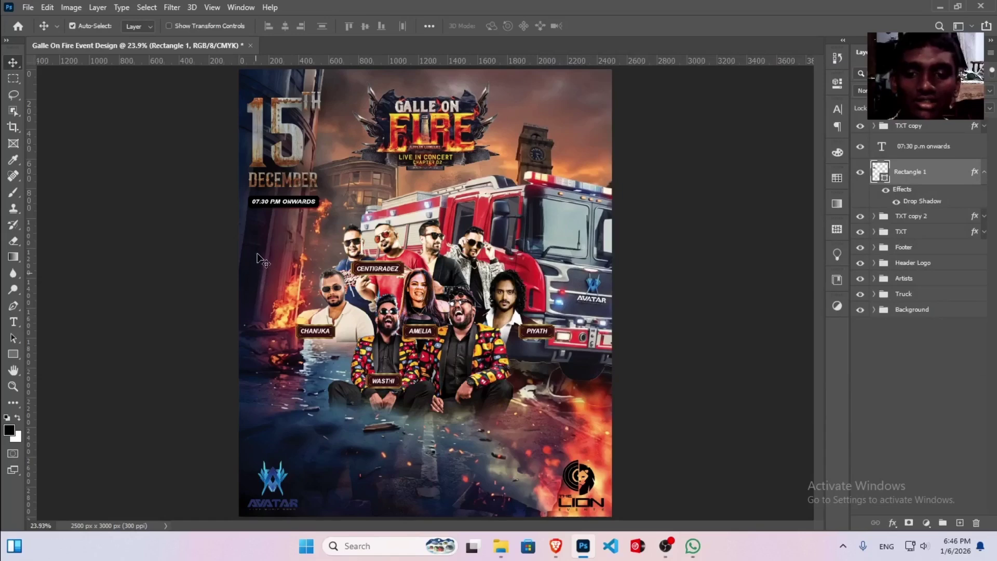
- Add a new text layer reading SAMANALA below the 07:30 P.M ONWARDS label
key(t)
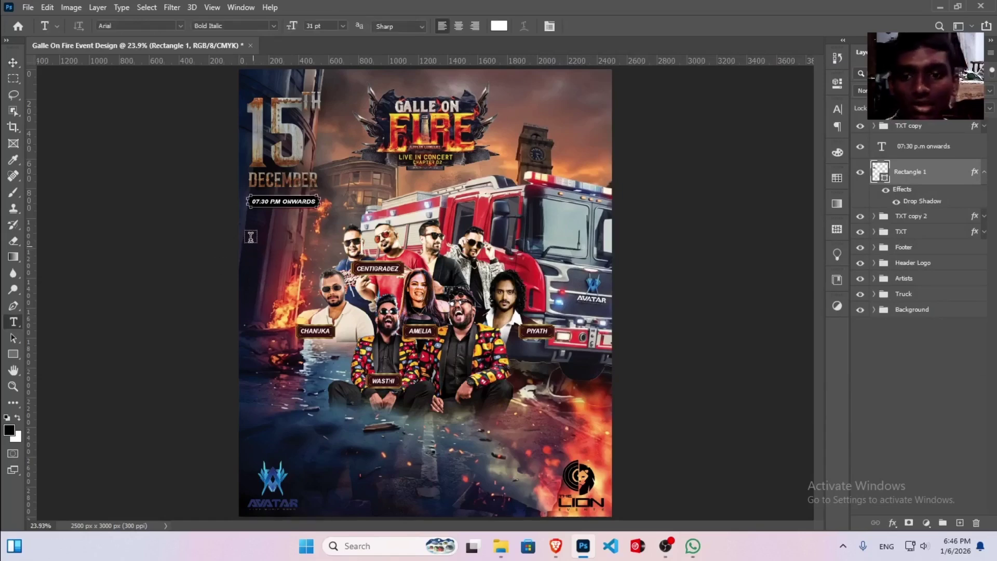
click(250, 236)
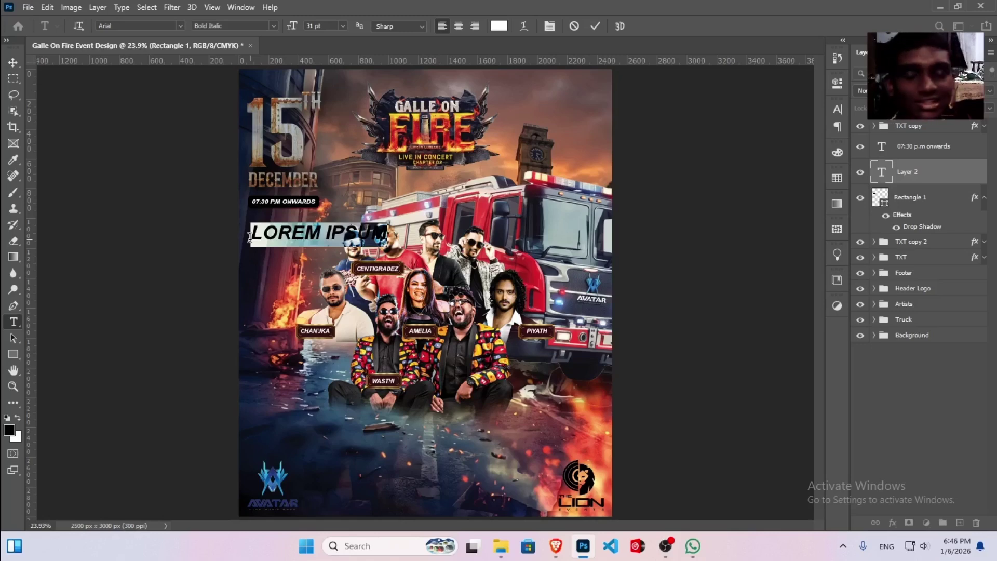
text(SSAMA)
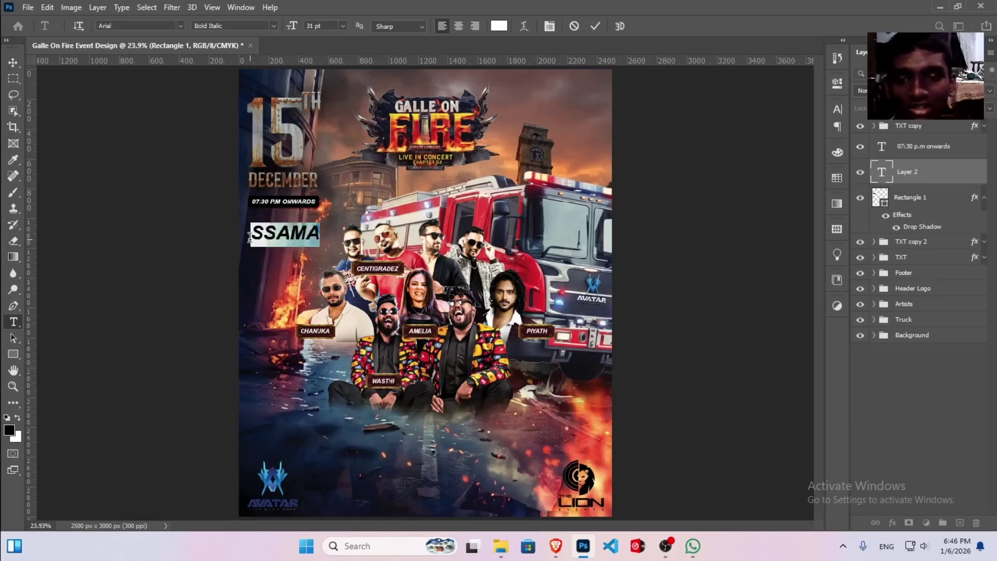
text(SAMALA)
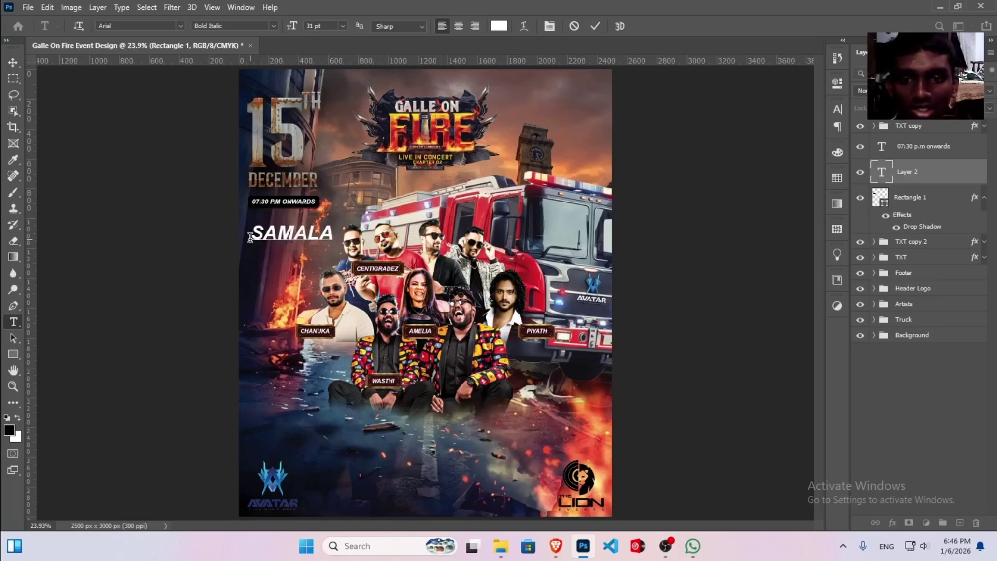
key(Left)
key(Left)
text(NA)
double_click(309, 239)
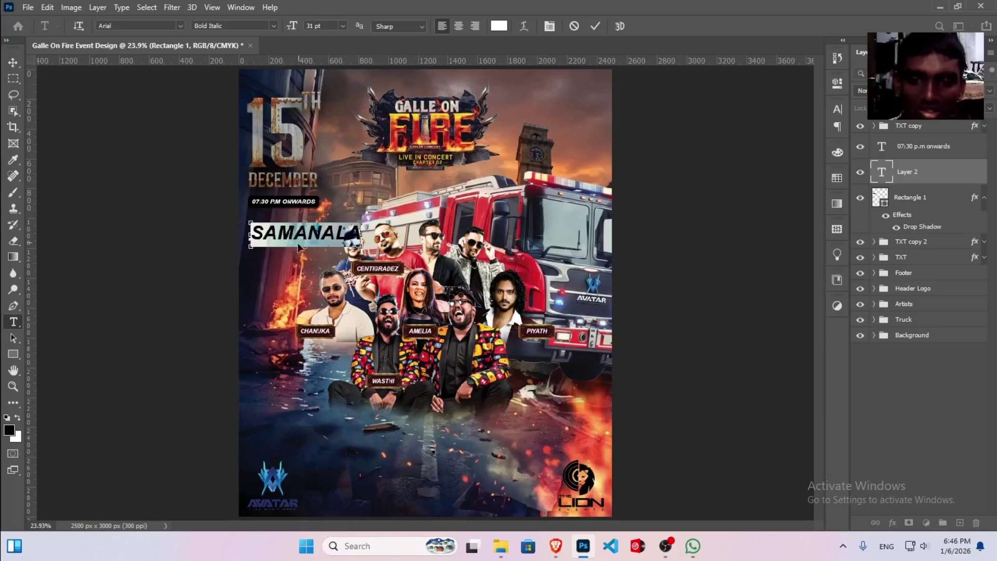
click(942, 173)
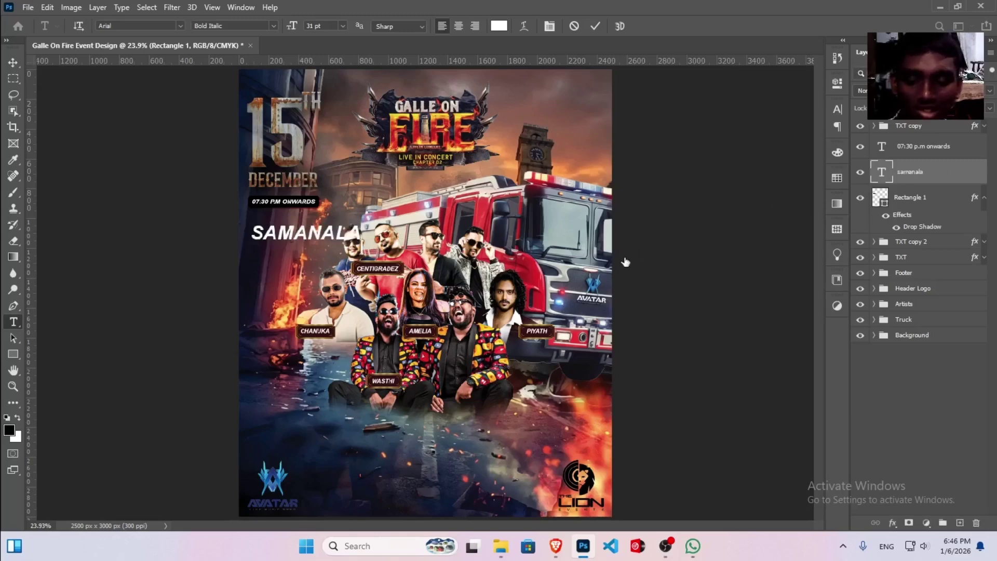
- Scale the SAMANALA text down proportionally to about 63%, roughly matching the width of the label above
key(ctrl+t)
drag(359, 236, 322, 231)
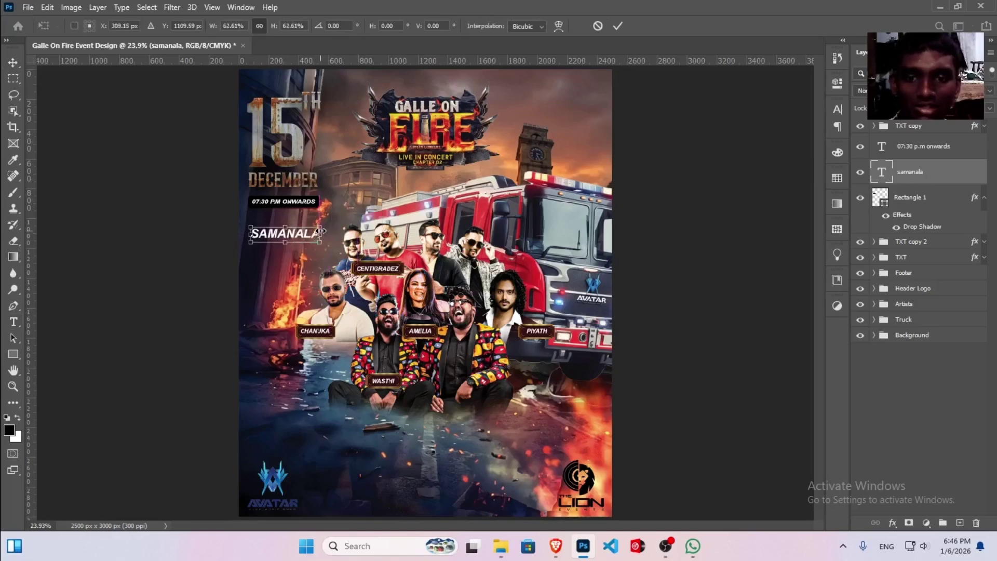
key(Return)
- Change the font of the SAMANALA text to Oswald Medium
key(t)
double_click(297, 237)
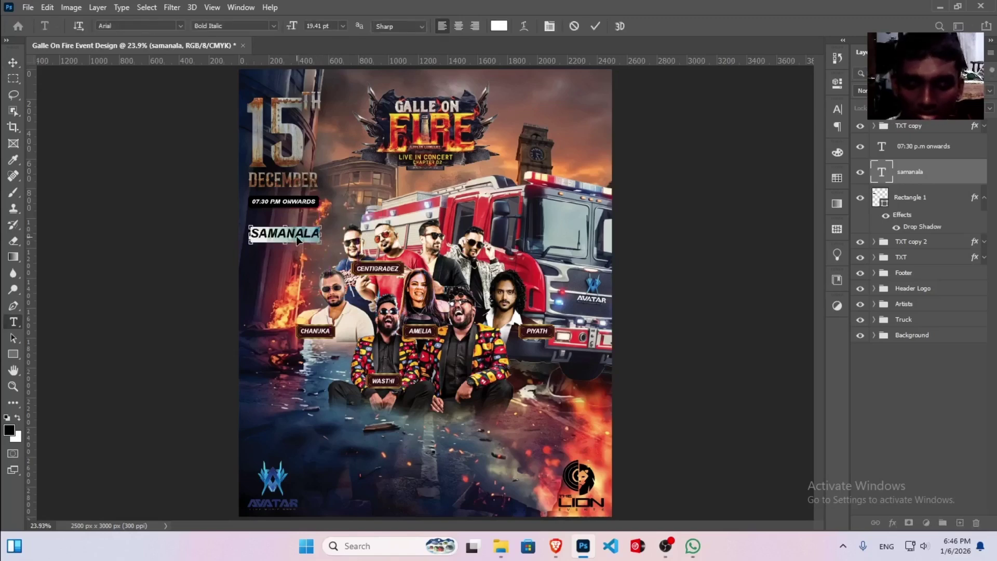
click(838, 109)
click(764, 128)
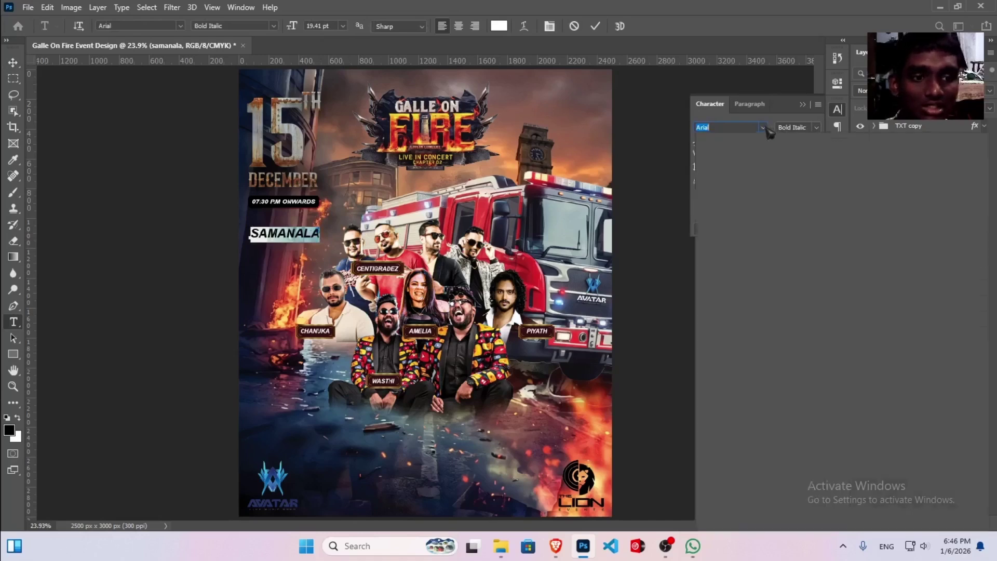
text(os)
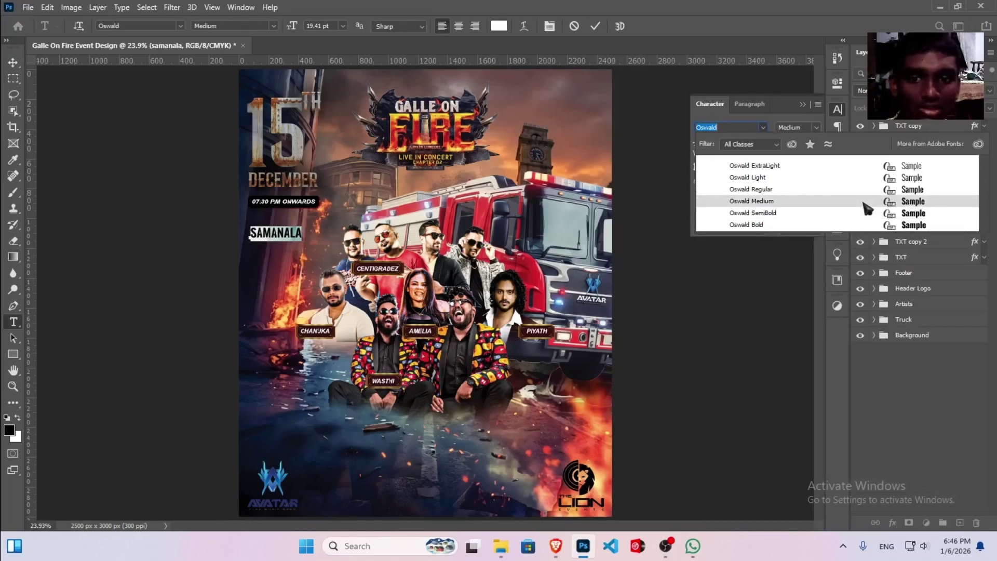
key(Escape)
click(837, 83)
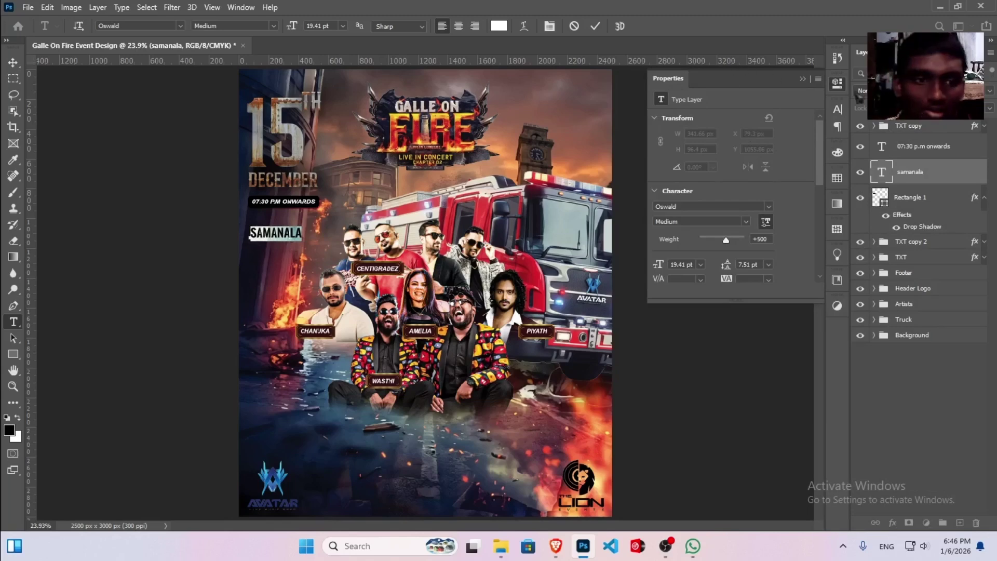
click(802, 79)
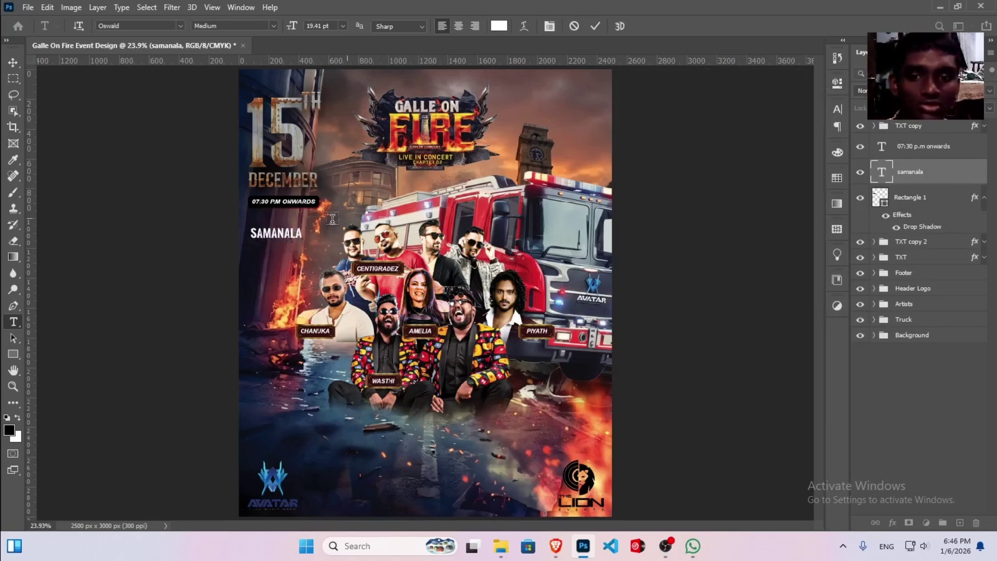
- Move SAMANALA up closer to the start time label and enlarge it proportionally to about 137%
key(v)
drag(279, 240, 280, 232)
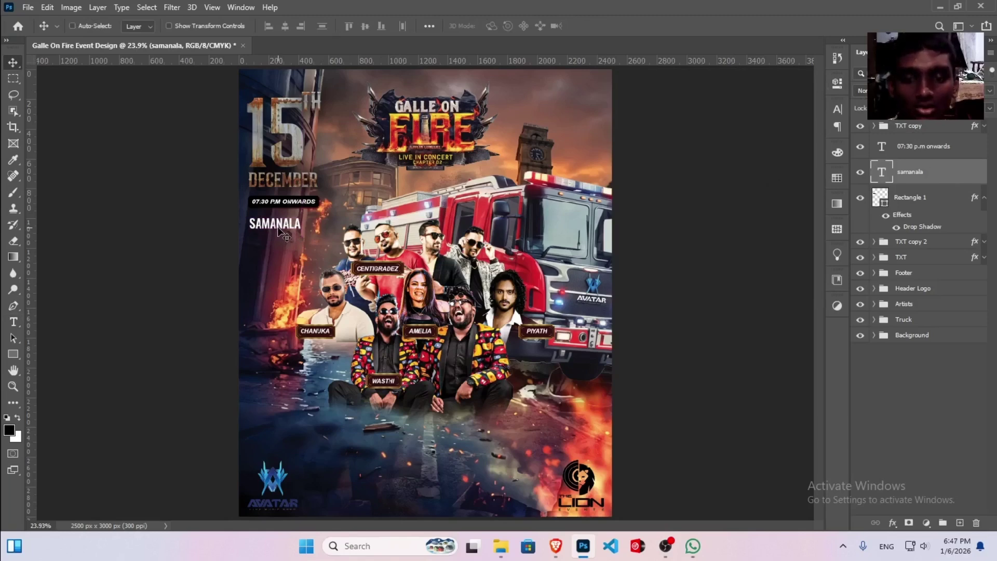
key(ctrl+t)
drag(302, 224, 319, 224)
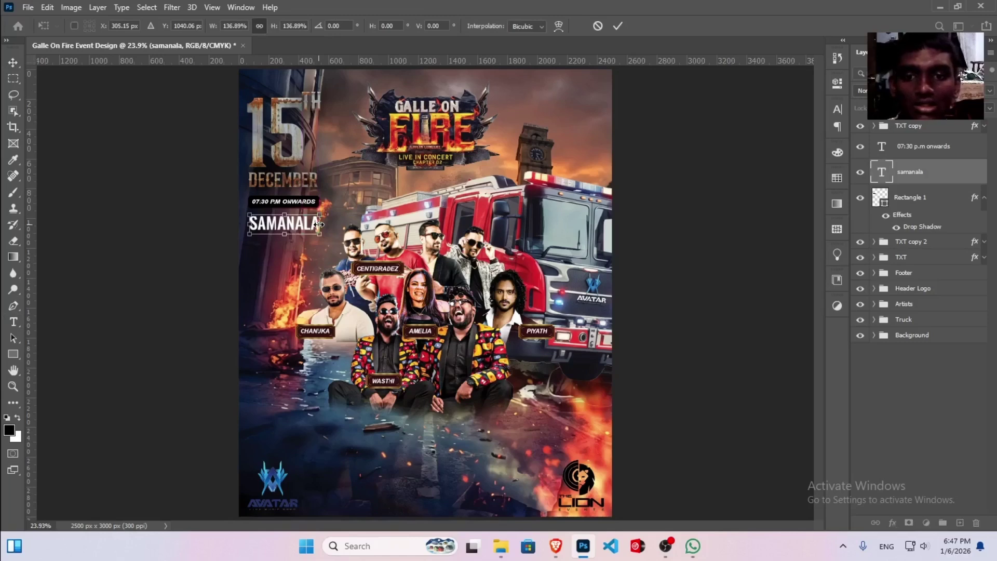
key(Return)
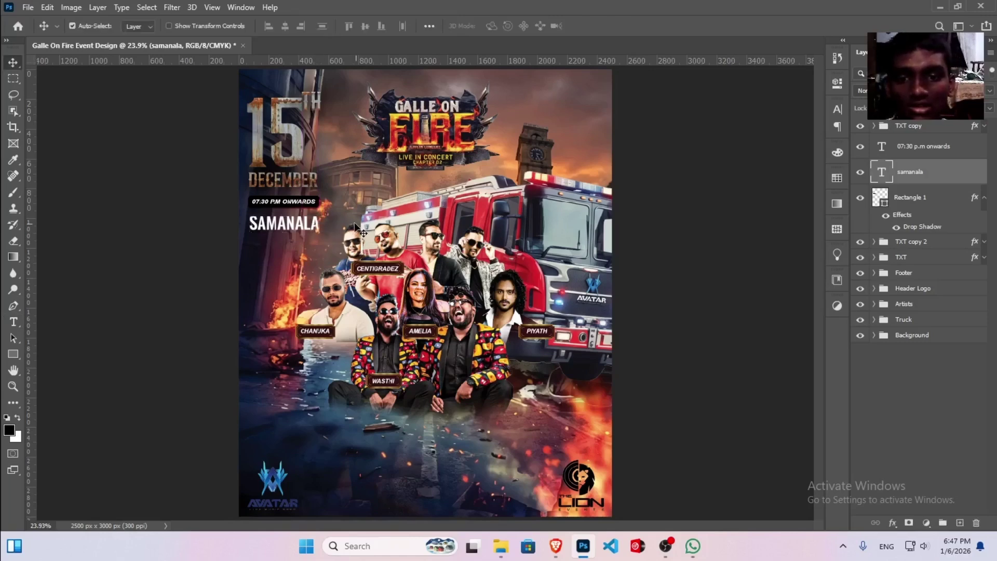
- Scale SAMANALA down slightly to about 97% so its right edge lines up with DECEMBER
drag(333, 229, 318, 227)
key(ctrl+t)
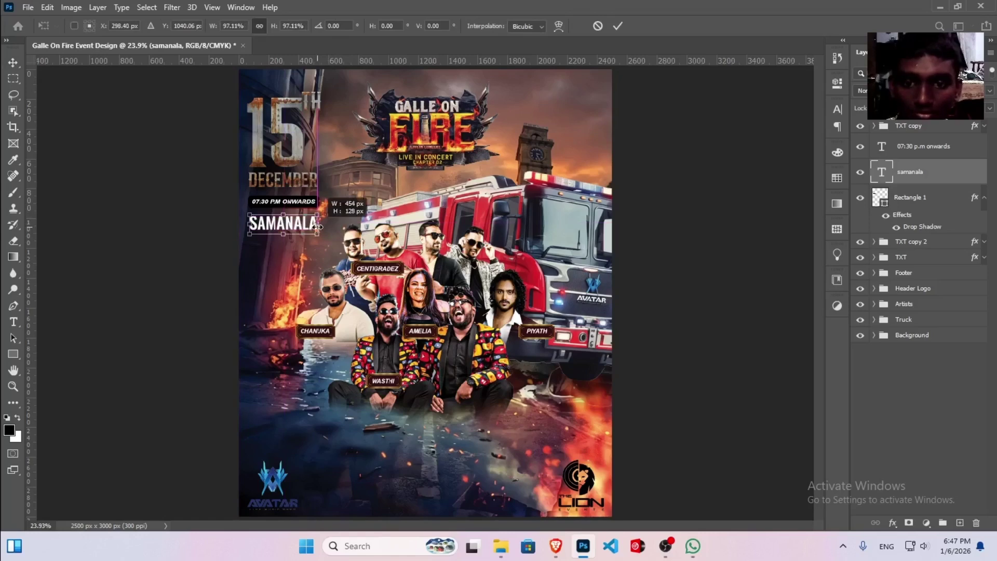
key(Return)
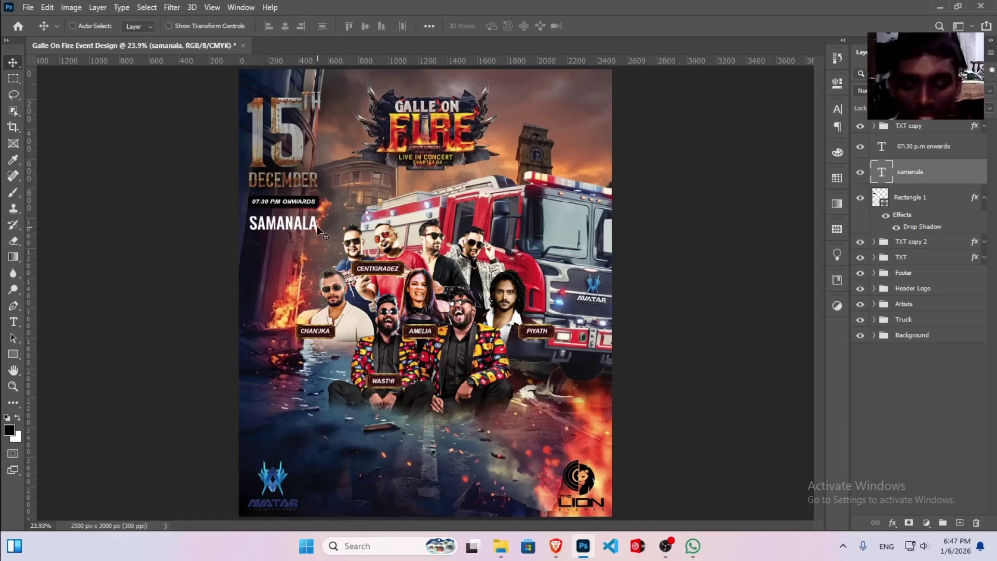
- Duplicate the SAMANALA text layer and move the copy straight down to form a second line beneath it
key(ctrl+j)
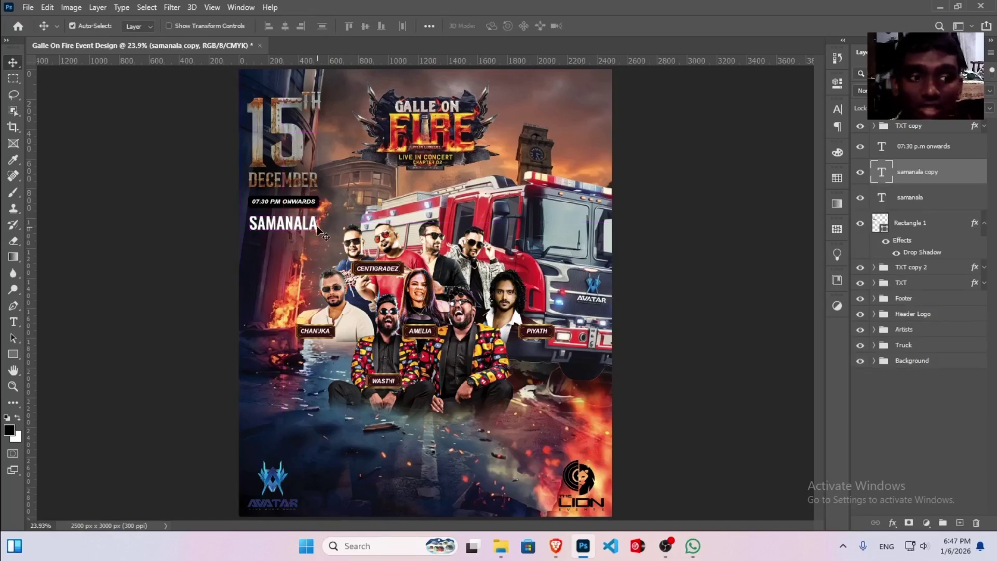
key(shift+Down)
key(shift+Down)
key(shift+Down)
key(shift+Down)
key(shift+Down)
key(shift+Down)
key(shift+Down)
key(shift+Down)
key(shift+Down)
key(shift+Down)
key(shift+Down)
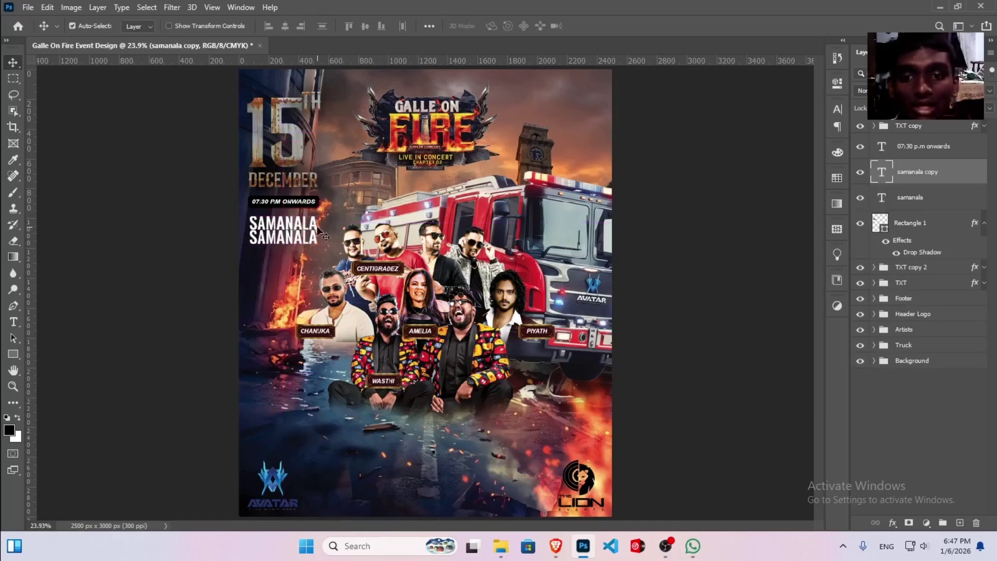
- Replace the wording of the lower SAMANALA text line with GROUND
key(t)
click(295, 237)
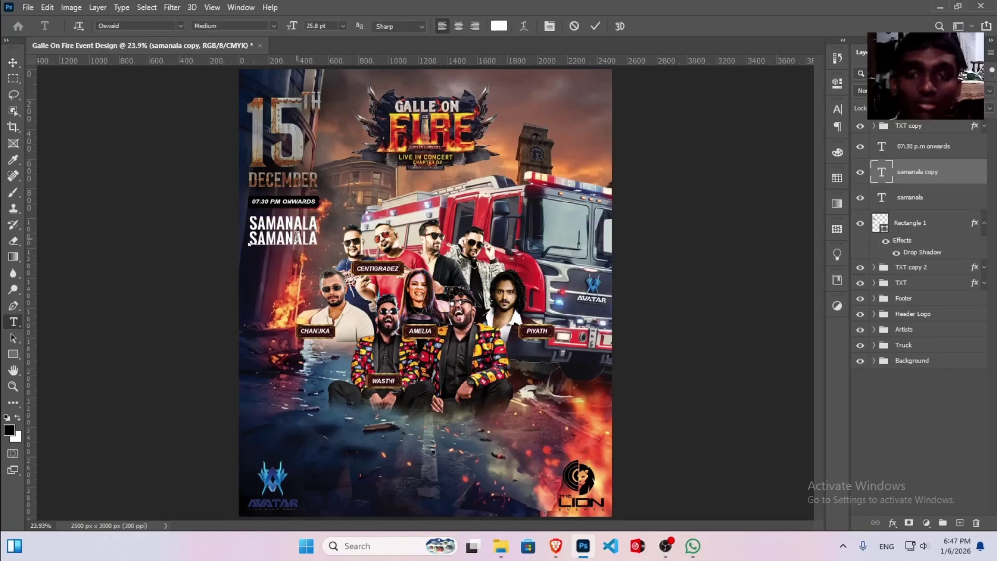
key(ctrl+a)
text(GROUN)
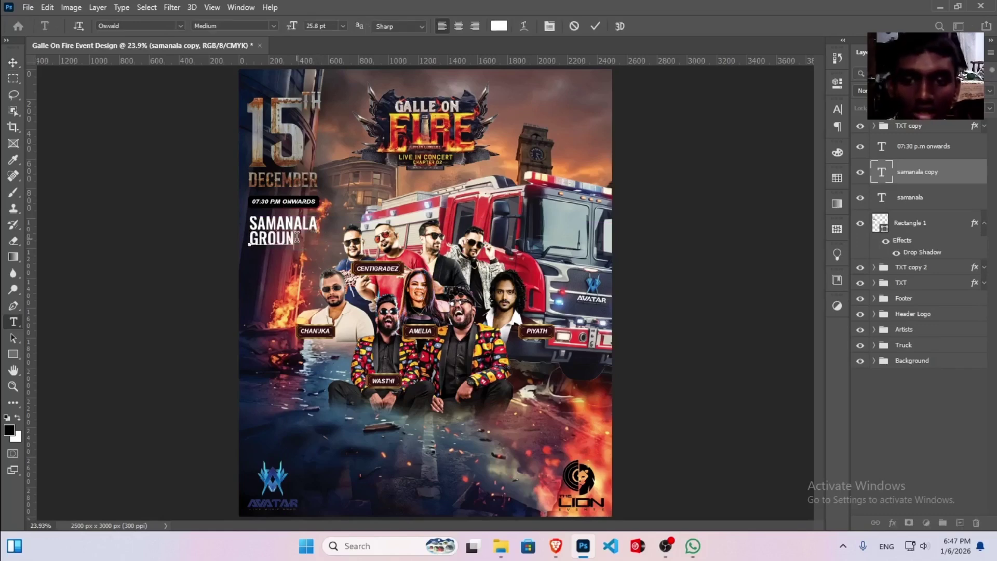
text(D)
- Change the font weight of the whole GROUND line to Oswald Regular
key(ctrl+a)
key(ctrl+t)
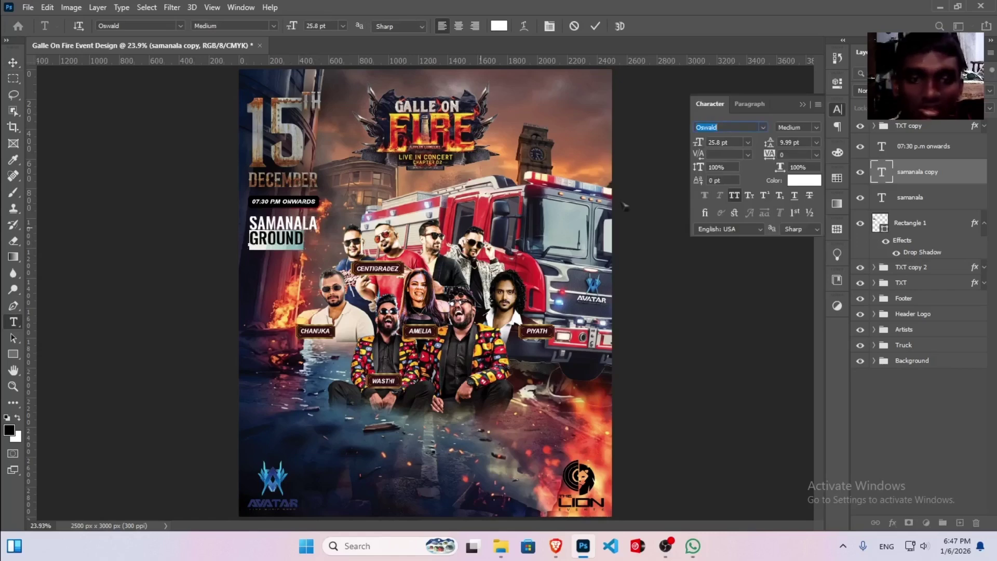
click(817, 128)
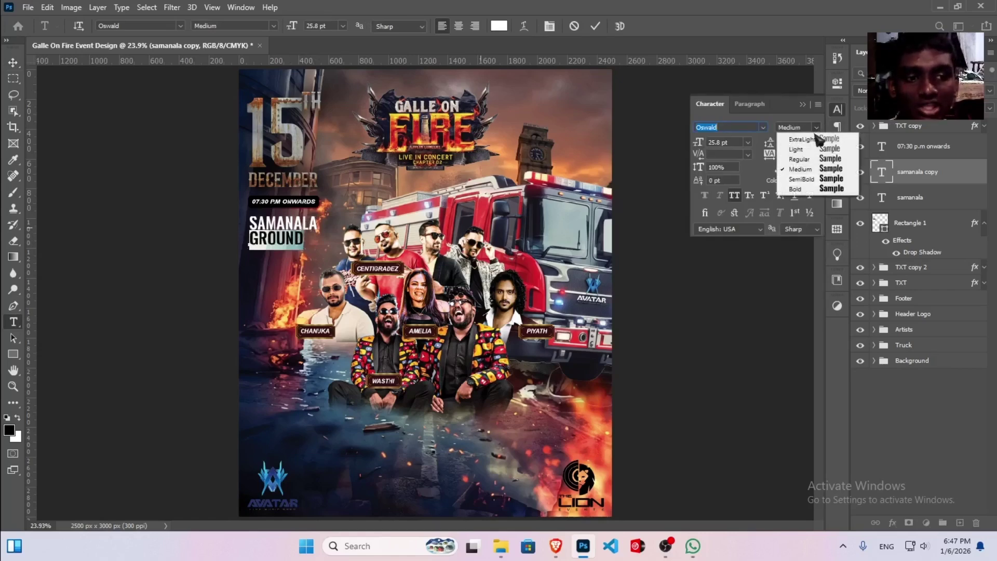
click(819, 159)
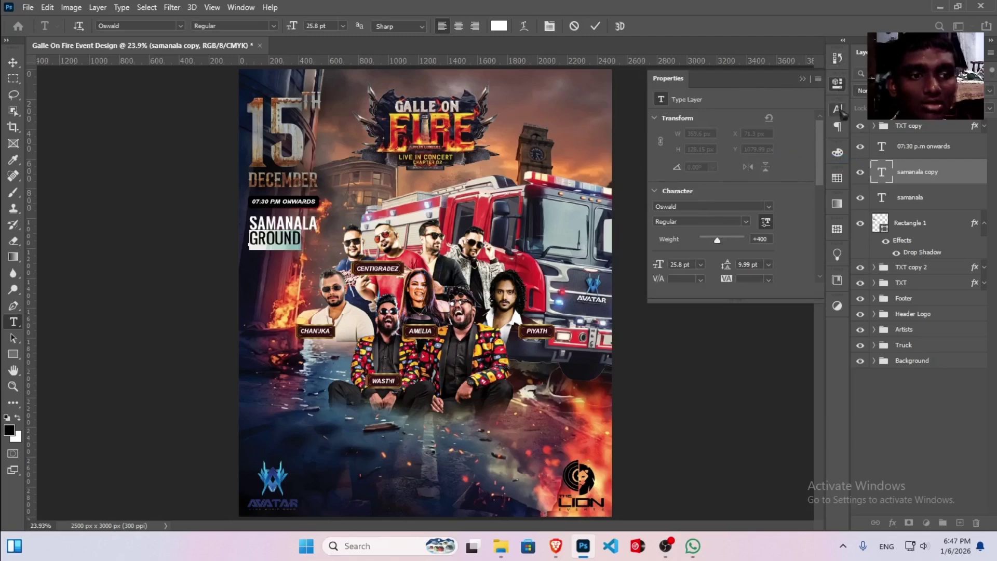
- Set the tracking of the GROUND text to 200 so it spans about the width of SAMANALA, and commit the text edit
click(838, 109)
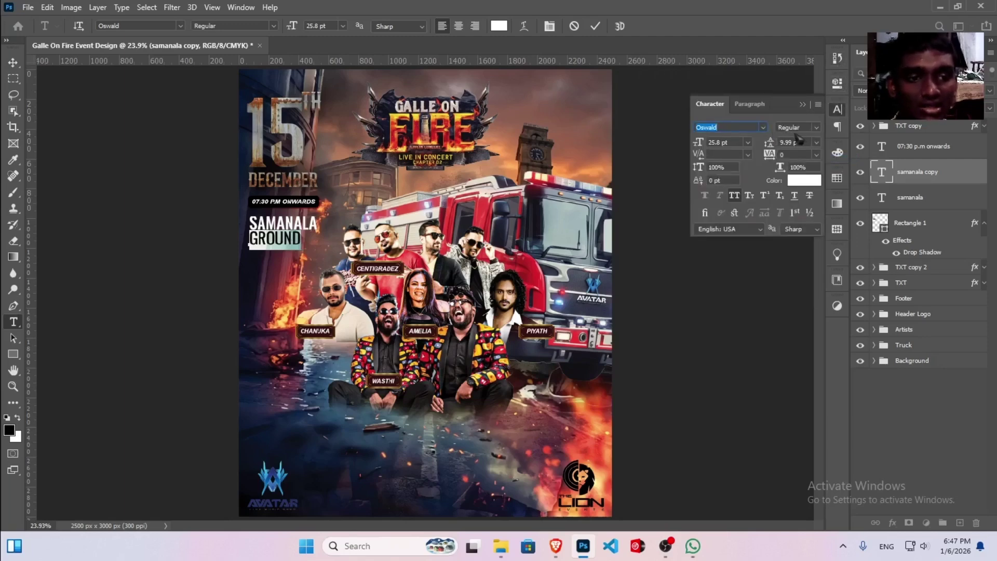
click(790, 154)
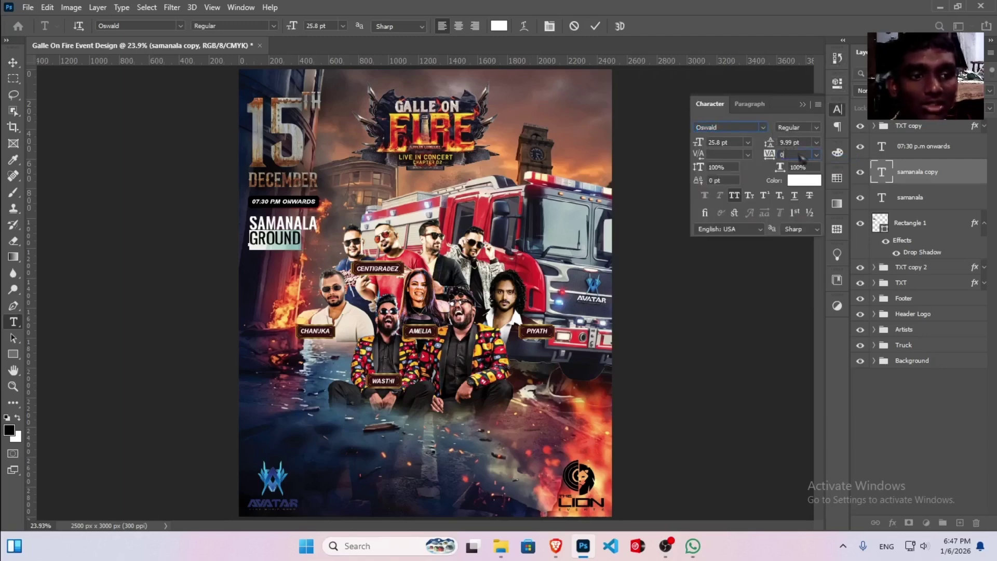
key(Up)
key(Up)
key(Up)
key(Up)
key(Up)
key(Up)
key(Up)
key(Up)
key(Up)
key(Up)
key(Up)
key(Up)
key(Up)
key(Up)
key(Up)
key(Up)
key(Up)
key(Up)
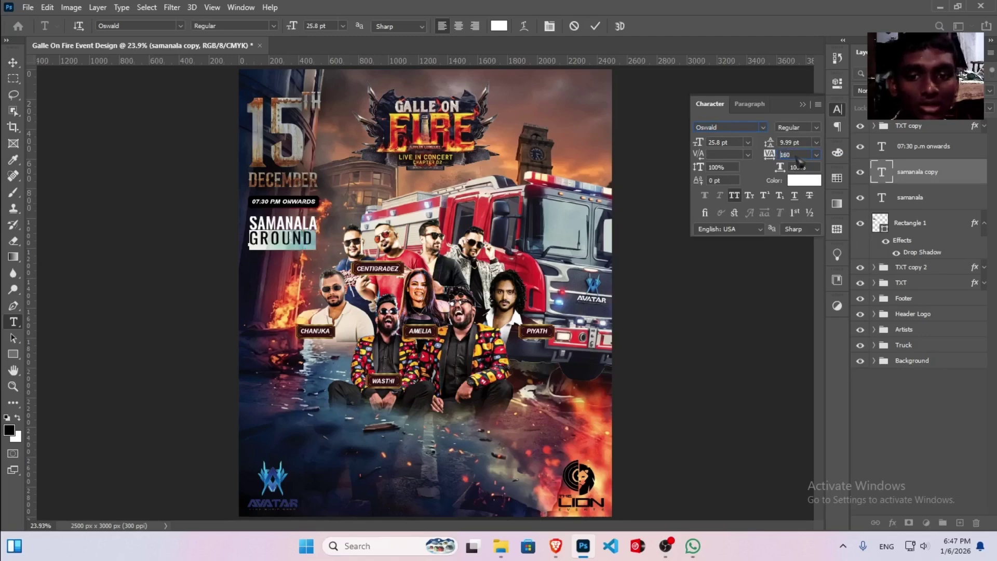
key(Up)
key(Up)
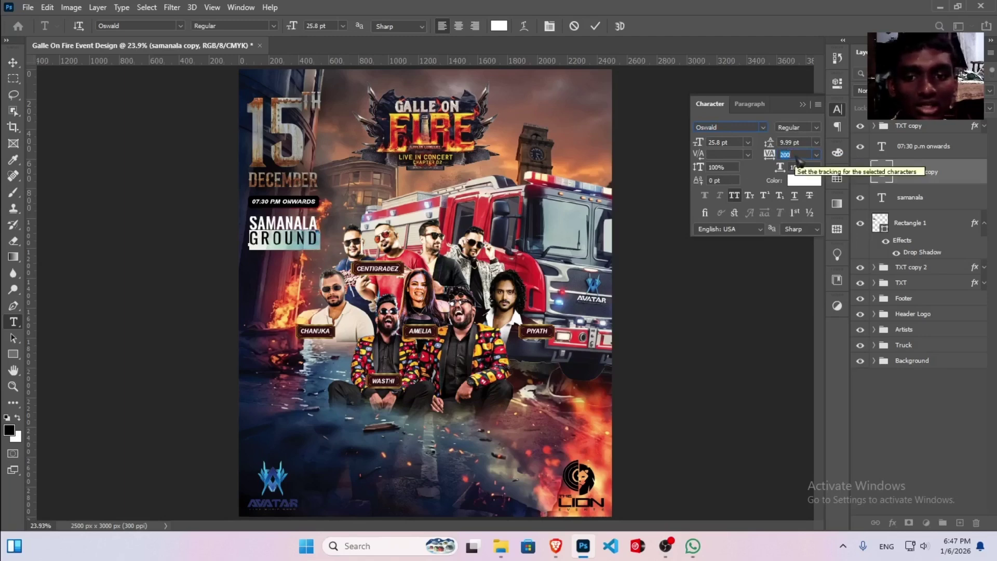
click(837, 109)
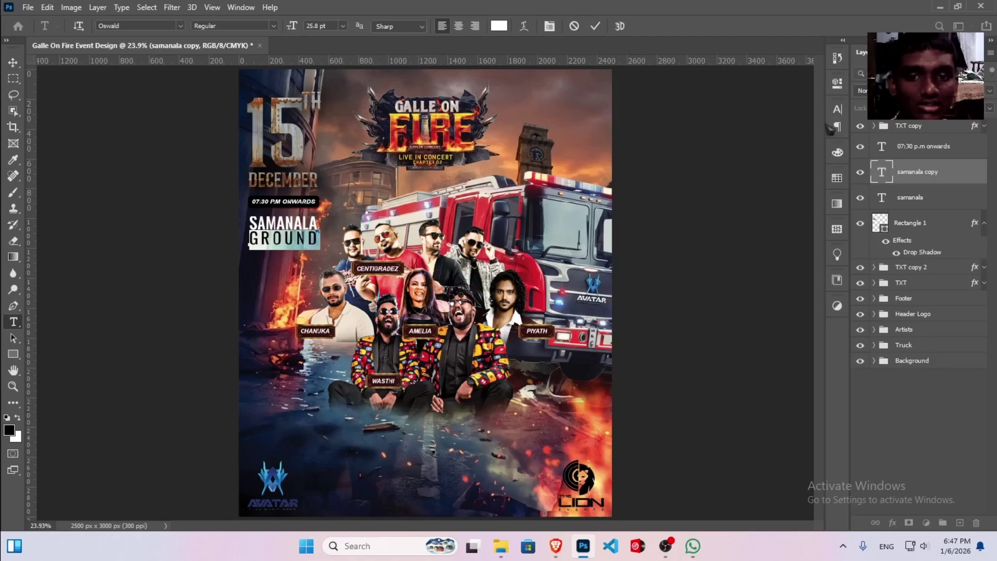
click(949, 169)
key(v)
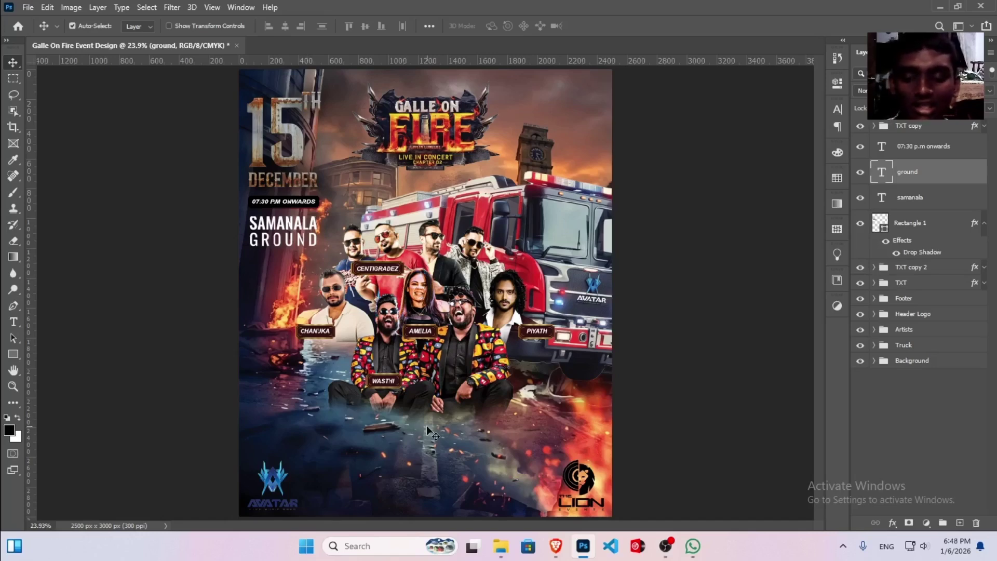
- Add a new text line reading TICKETS between the AVATAR and LION logos and set its font to Bronco Personal Use
key(t)
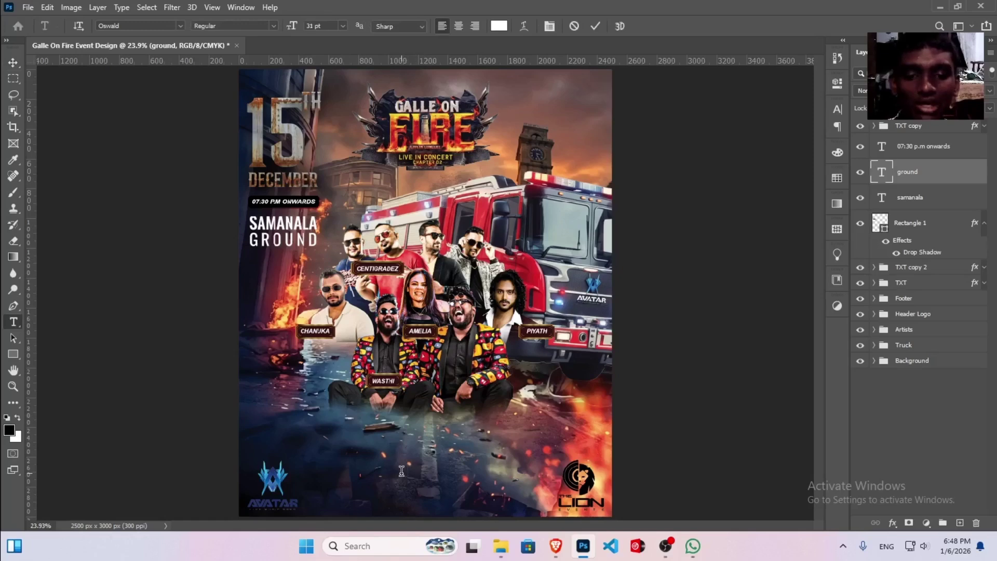
click(402, 471)
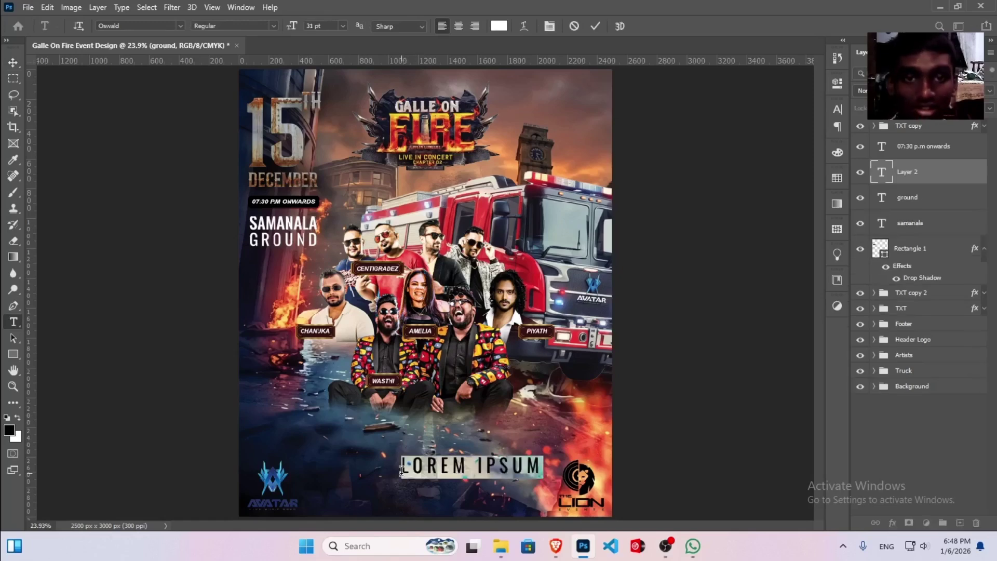
text(TICKETS)
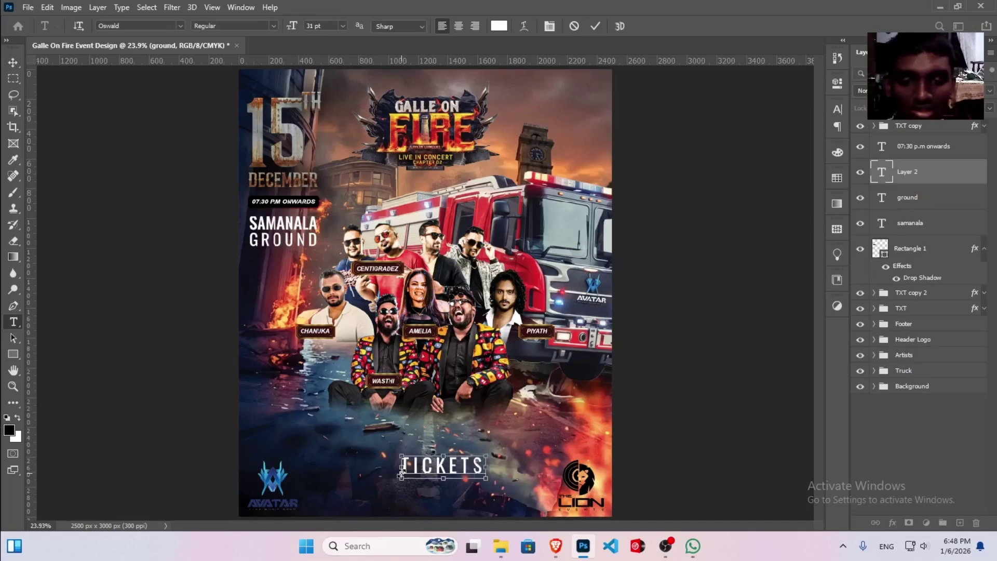
key(ctrl+a)
key(ctrl+t)
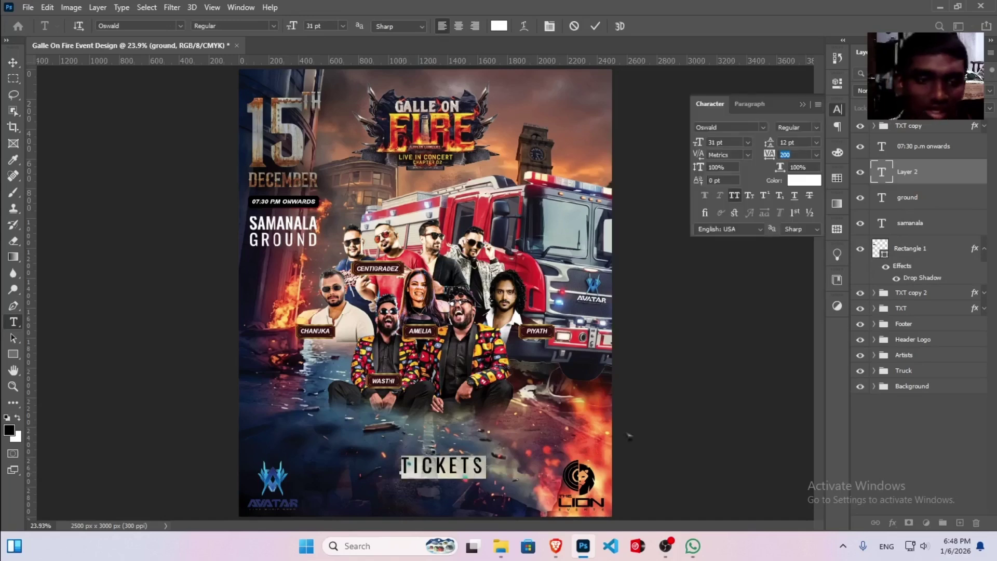
click(763, 128)
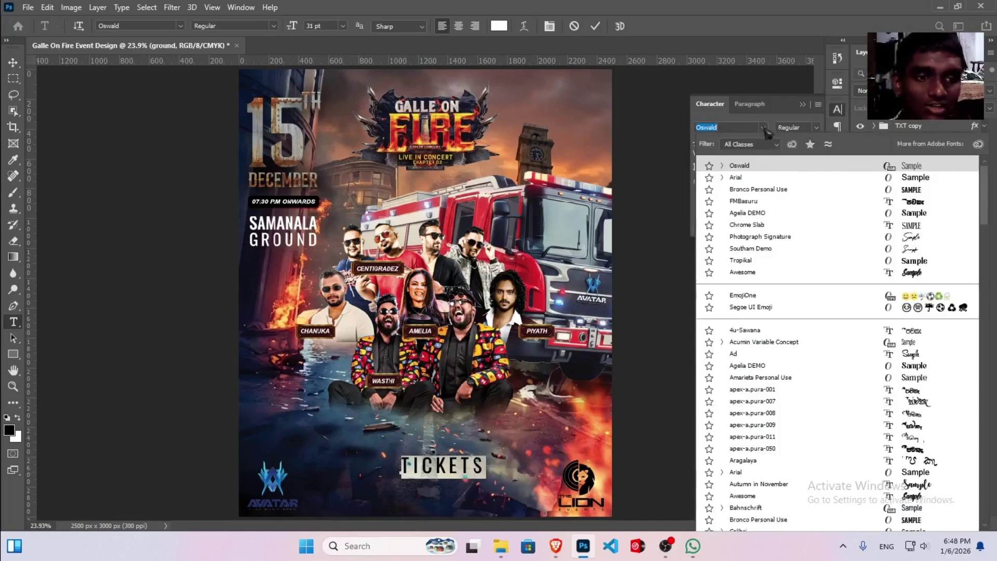
click(844, 189)
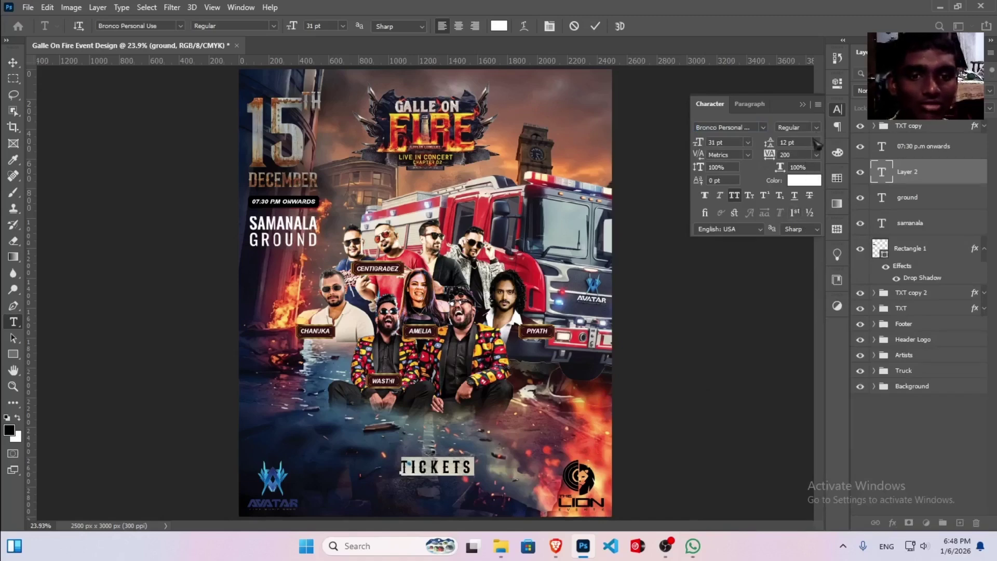
- Set the tracking of the TICKETS text to 0 and commit the text
click(808, 155)
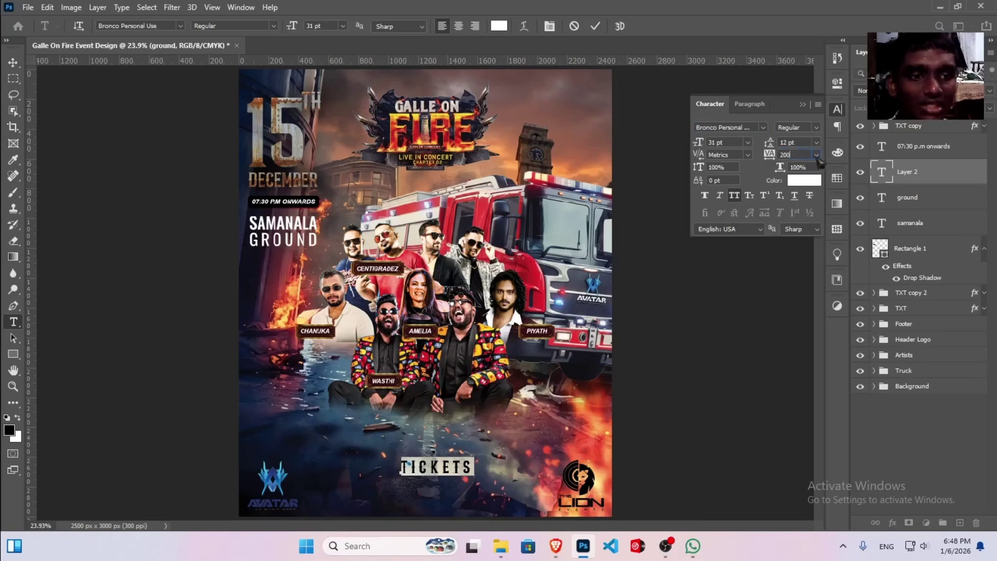
click(816, 155)
click(804, 231)
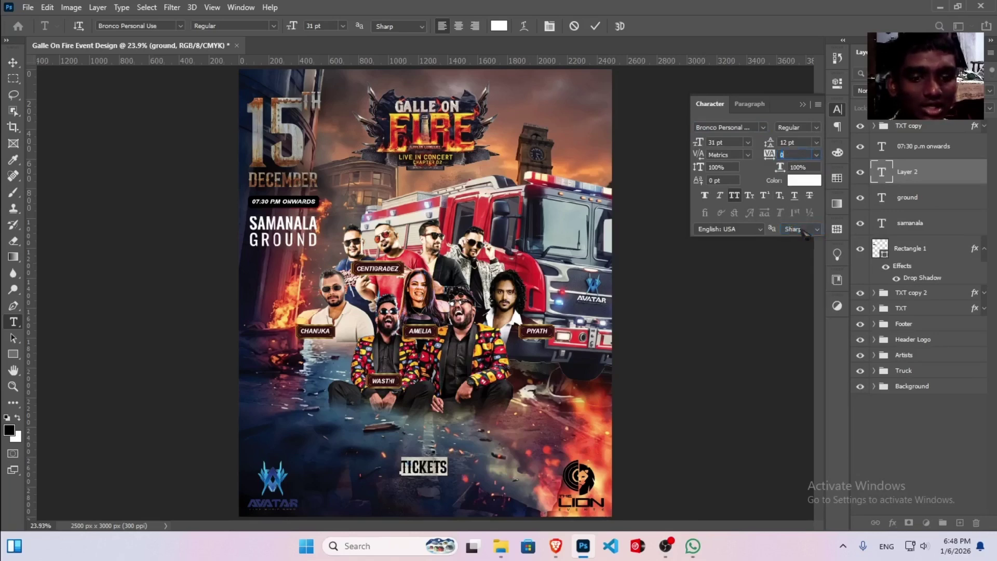
click(803, 105)
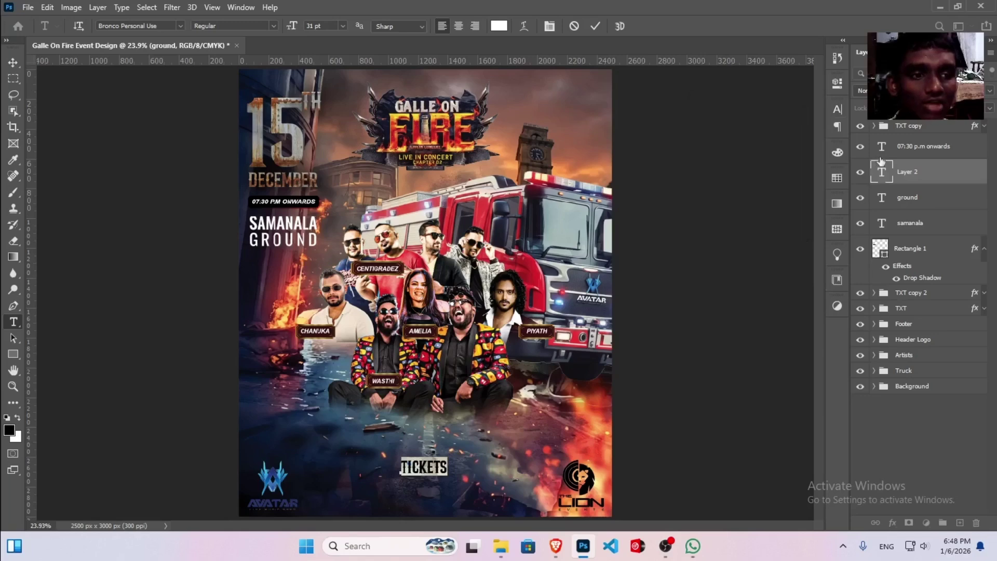
key(ctrl+Return)
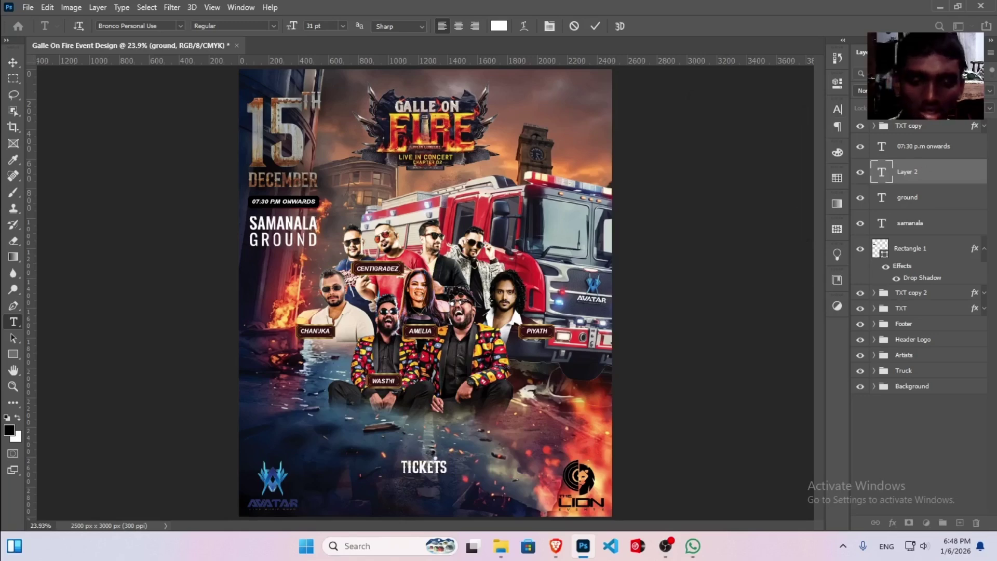
- Scale the TICKETS text proportionally to about 133% and apply the transform
key(ctrl+t)
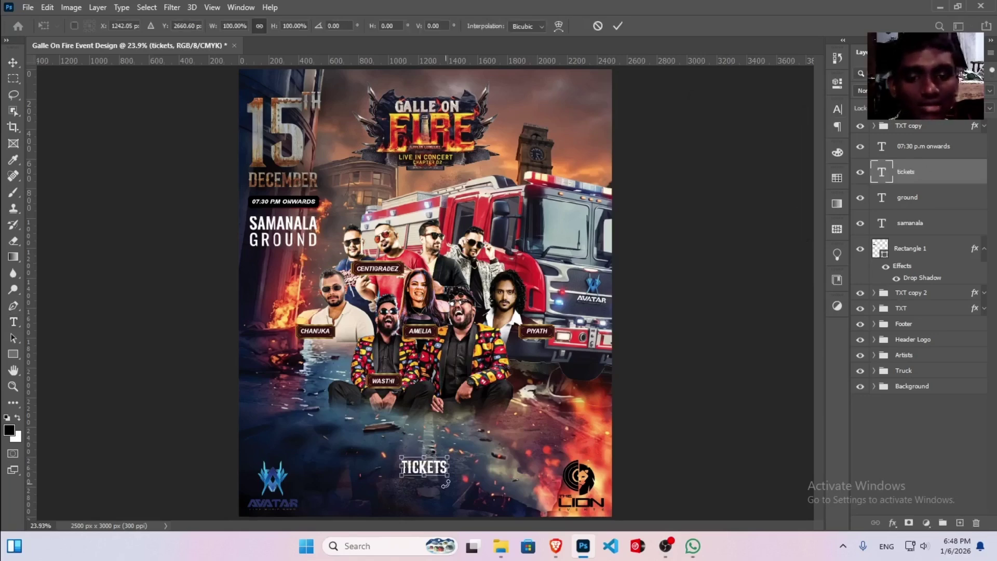
drag(462, 462, 452, 463)
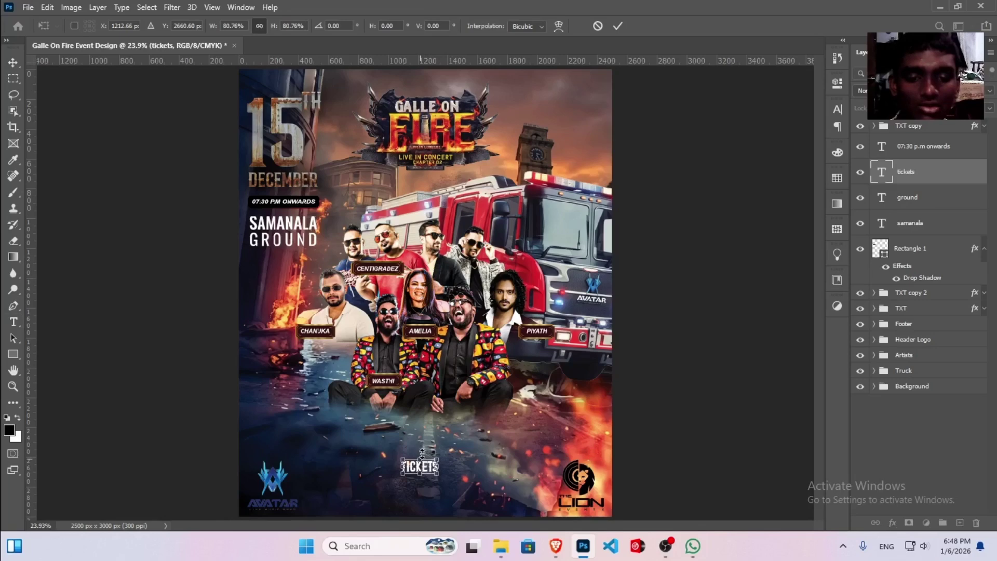
drag(438, 459, 439, 460)
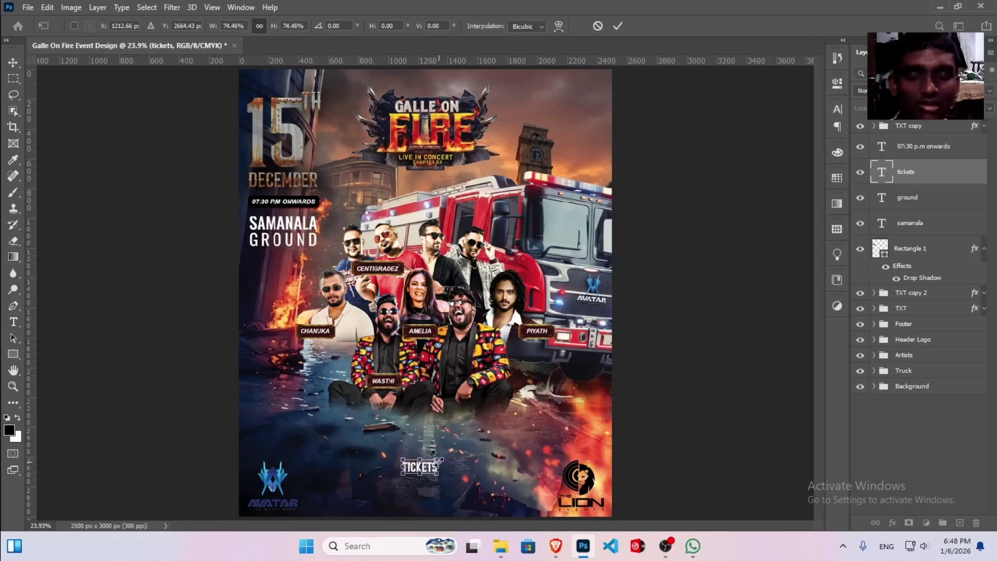
mouse_move(456, 450)
mouse_down()
mouse_move(465, 445)
mouse_move(446, 465)
mouse_up()
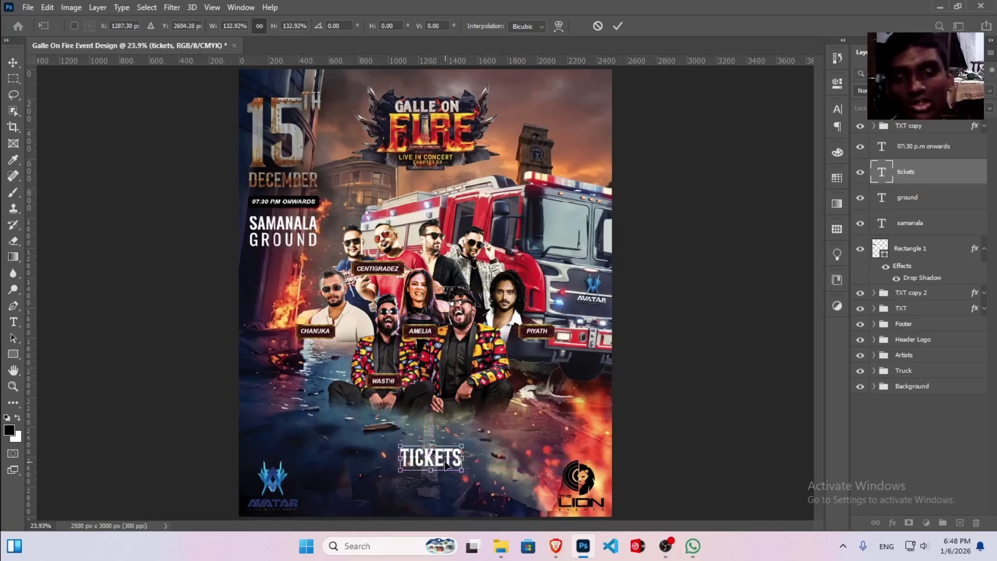
key(Return)
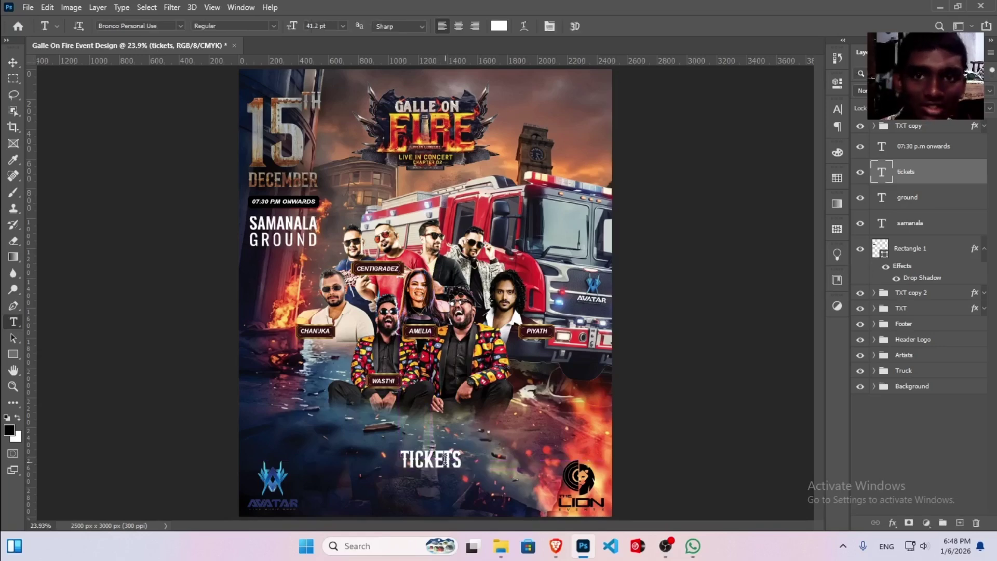
- Move TICKETS down slightly, reduce its size a little so it sits centred between the two footer logos, and nudge it up
key(v)
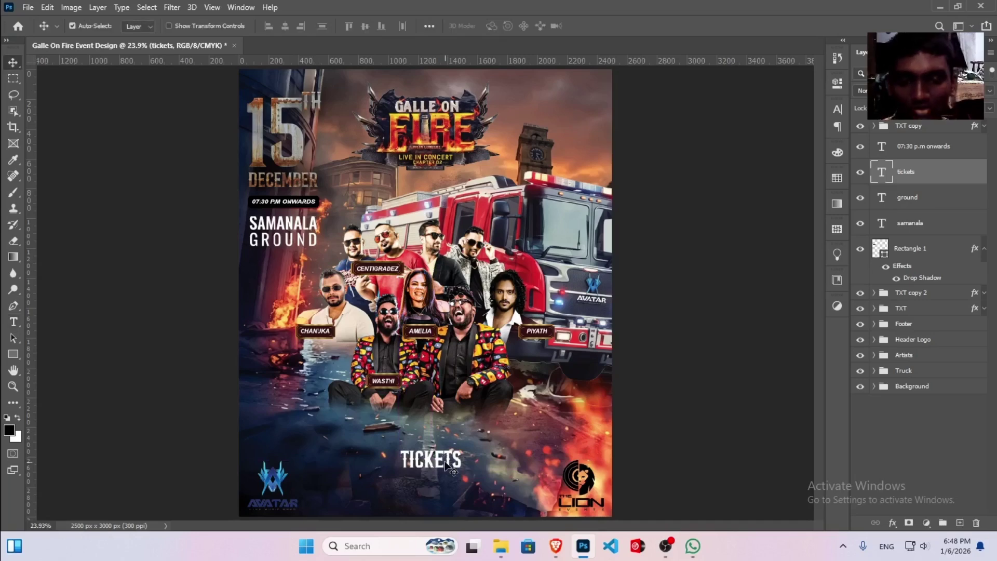
drag(446, 459, 466, 464)
key(ctrl+t)
key(Return)
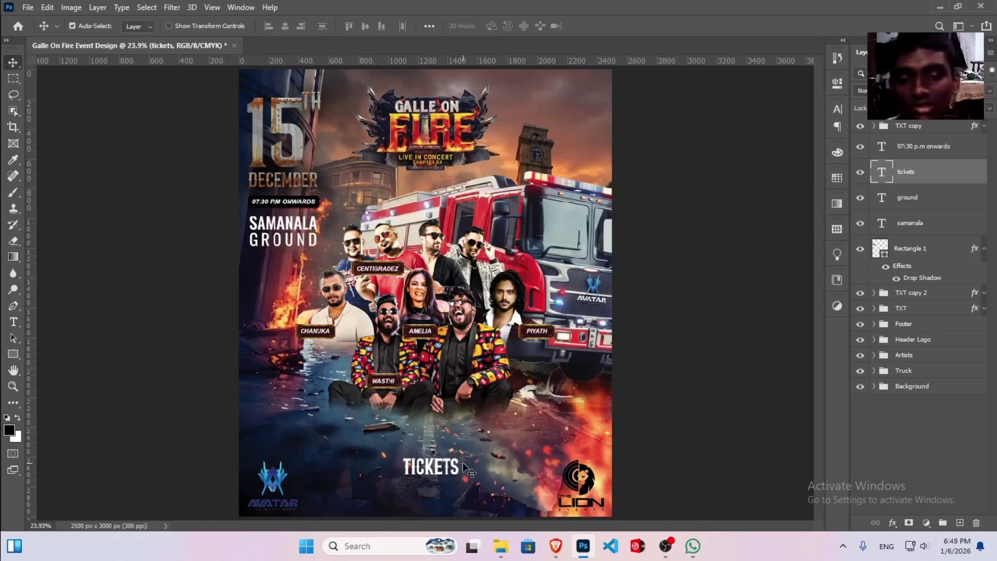
key(Up)
key(Up)
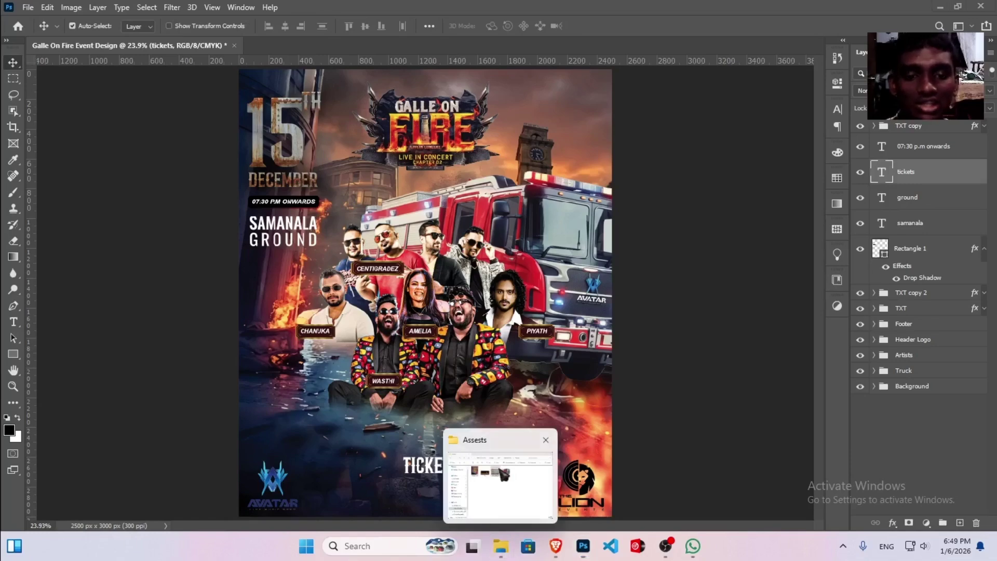
- Switch to File Explorer and place the Elements 2 banner from the Galle On Fire project's Elements folder into the poster
click(491, 457)
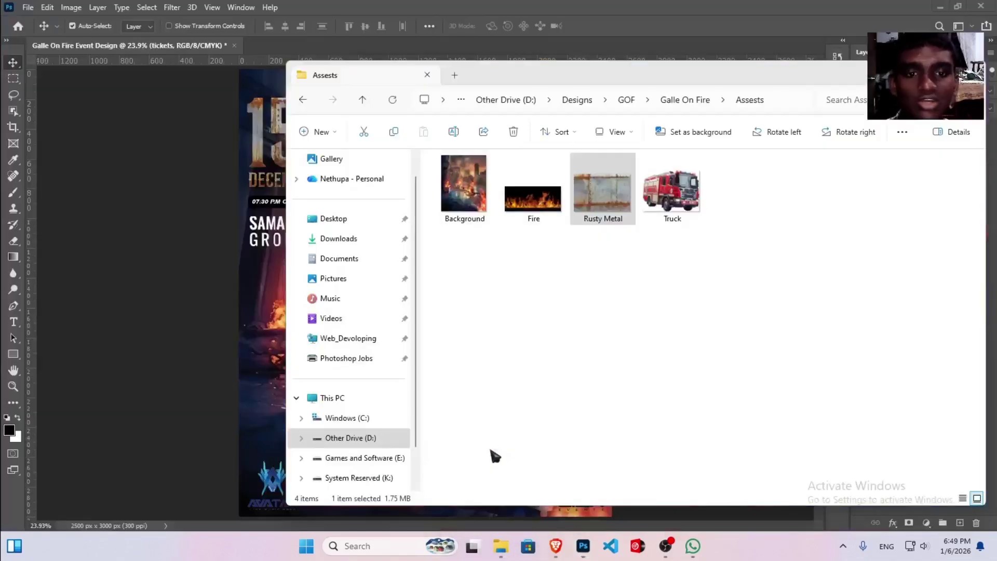
click(695, 102)
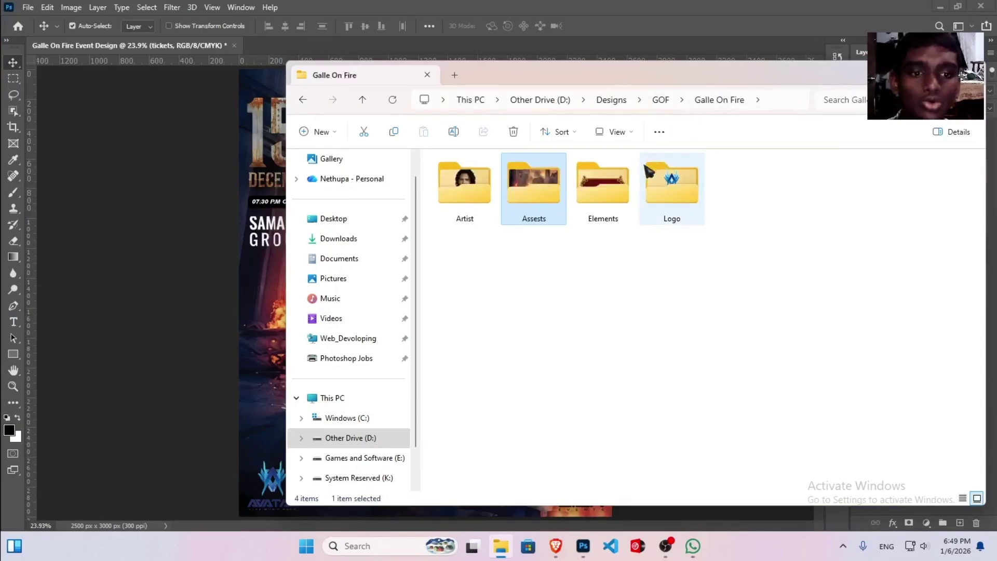
click(613, 188)
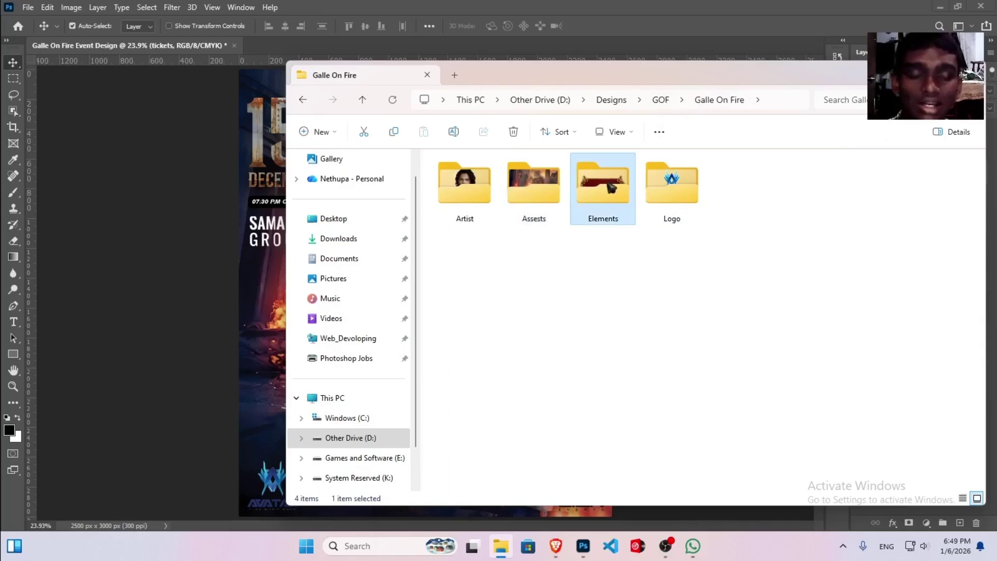
double_click(611, 187)
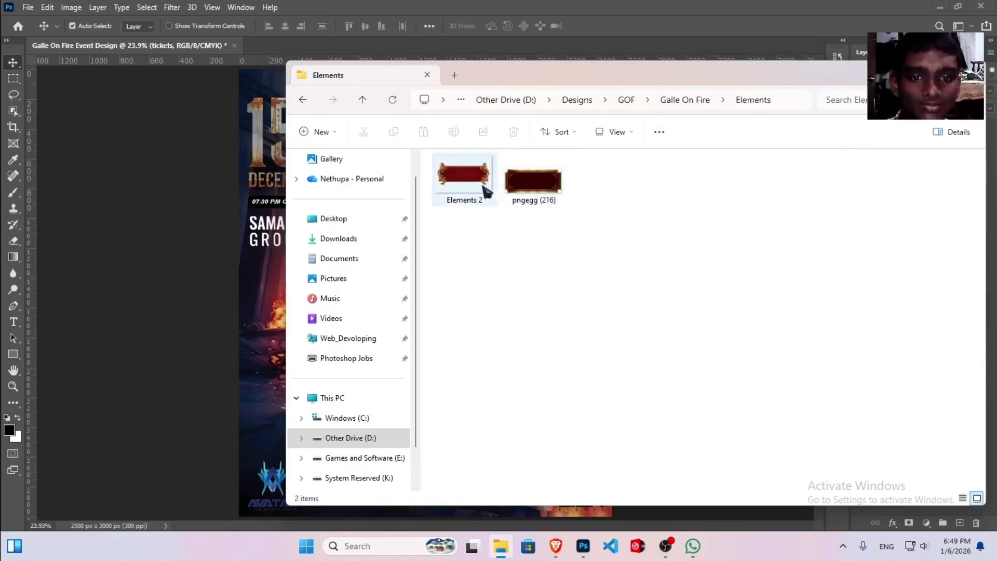
click(485, 185)
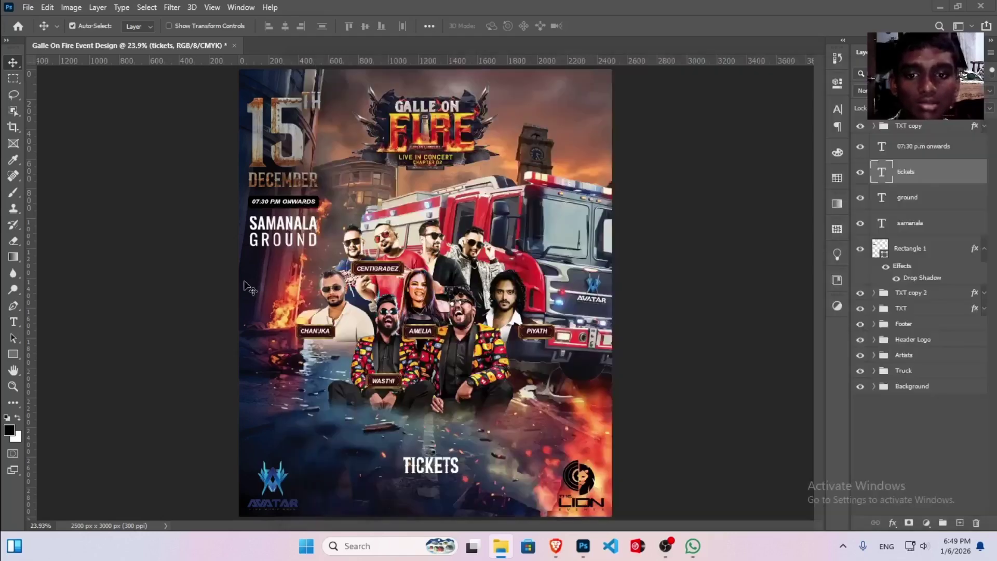
click(251, 290)
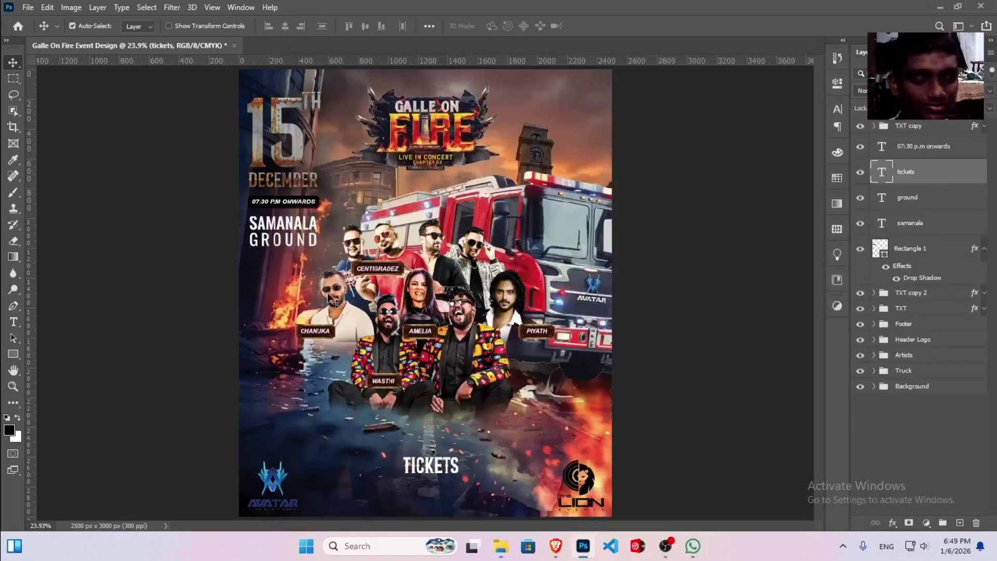
drag(328, 299, 330, 298)
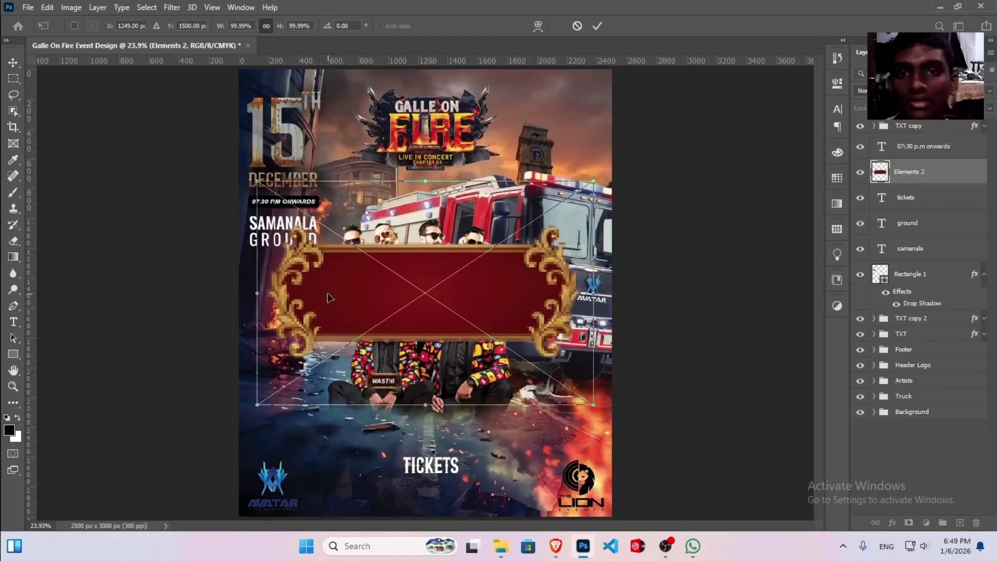
- Scale the red banner down to about 19.6% width and 23.6% height and position it below TICKETS, beside the AVATAR logo
drag(602, 288, 373, 467)
key(Return)
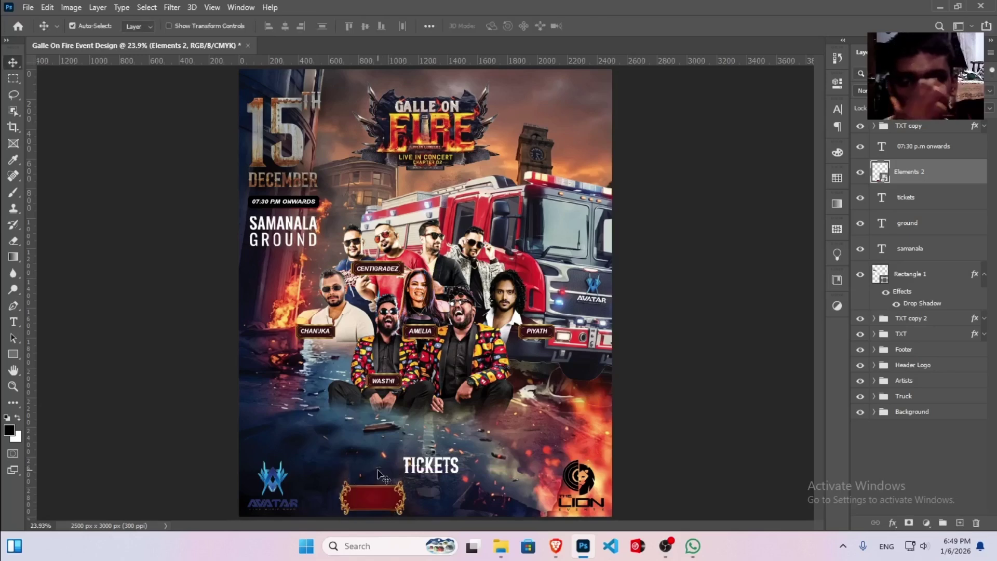
key(ctrl+t)
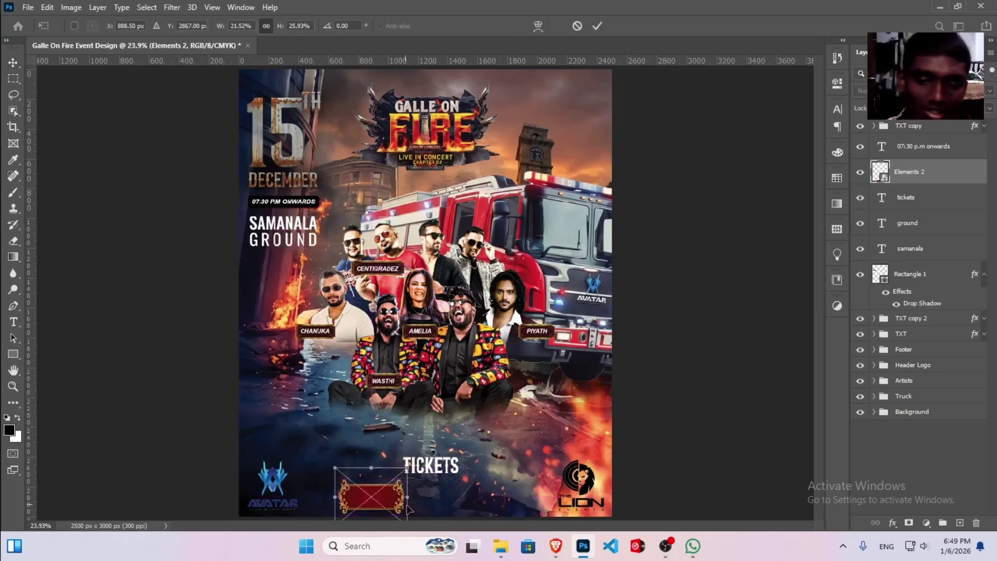
mouse_move(409, 499)
mouse_down()
mouse_move(457, 499)
mouse_move(413, 507)
mouse_up()
key(Return)
key(Up)
key(Up)
key(Left)
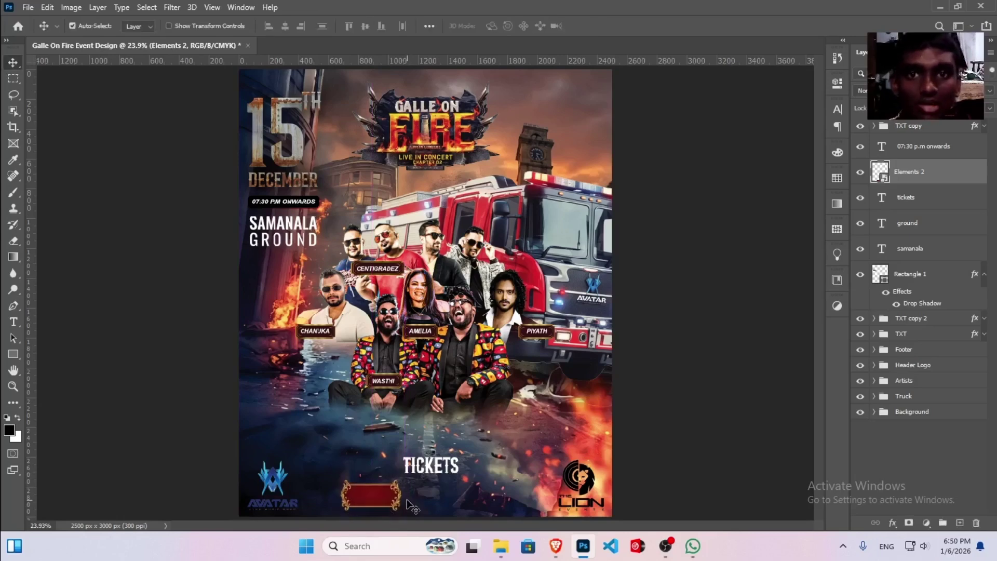
- Add a new text line reading STANDING on the red banner and select all of its characters
scroll(395, 508, up, 3)
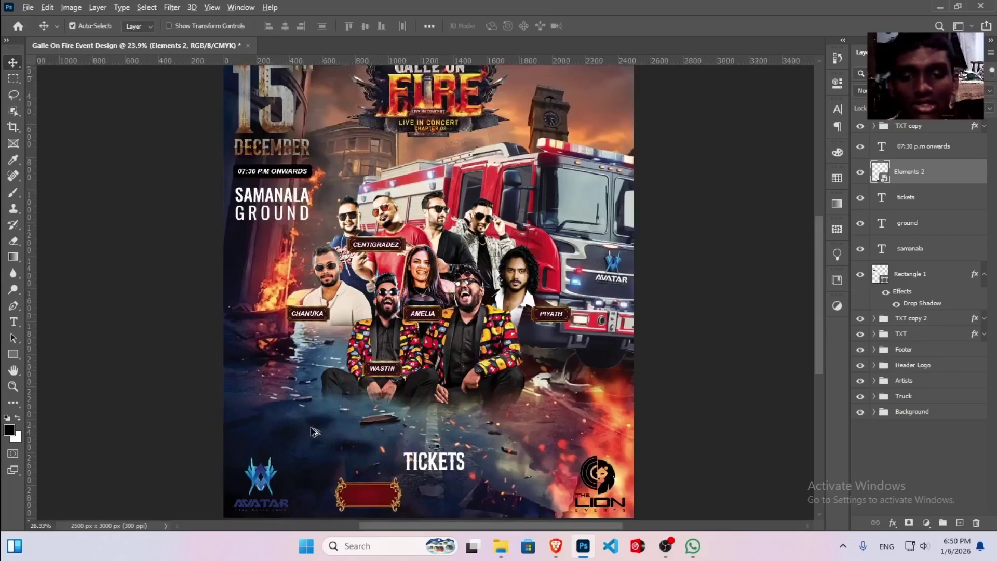
scroll(299, 416, up, 5)
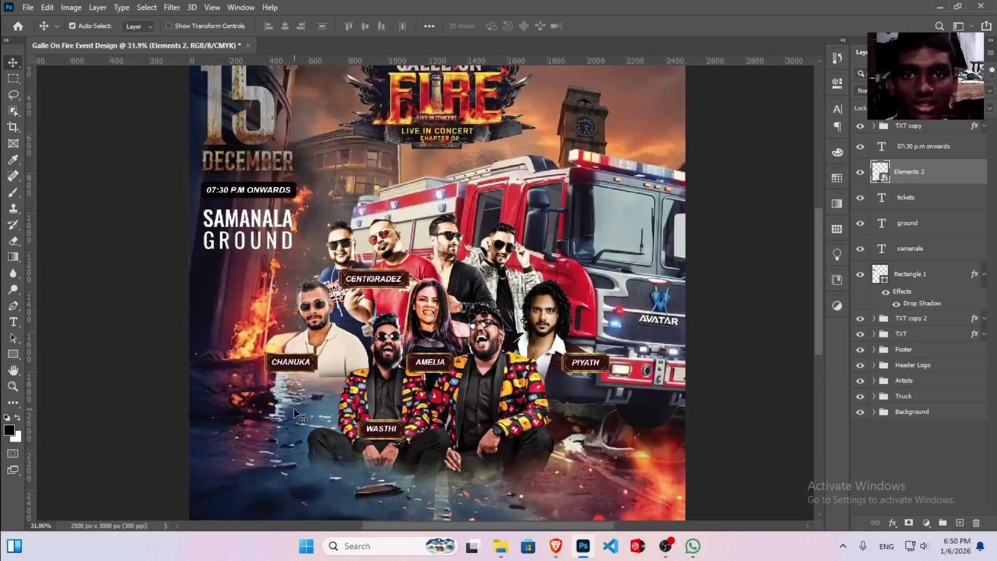
scroll(300, 415, down, 5)
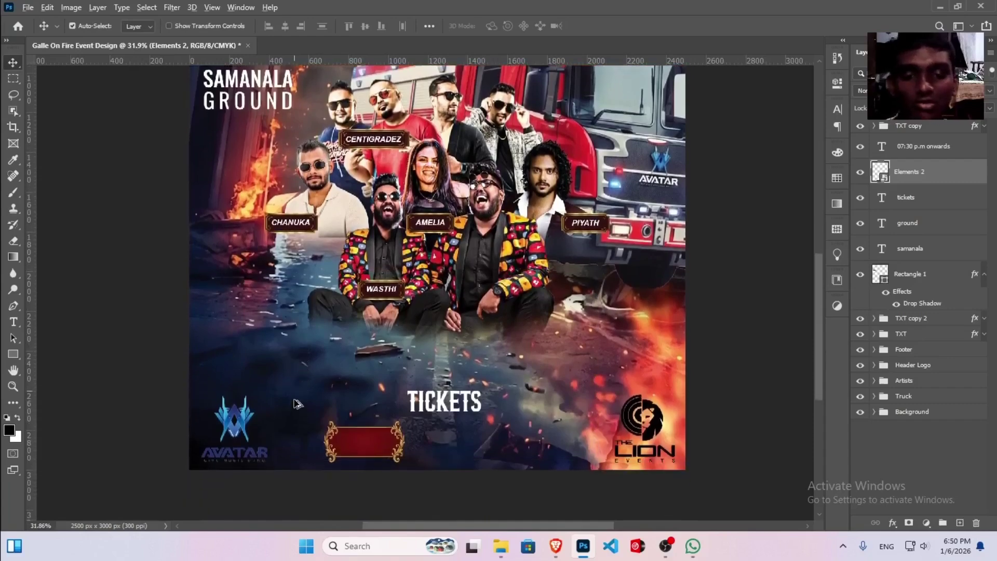
scroll(305, 418, up, 1)
scroll(305, 418, up, 3)
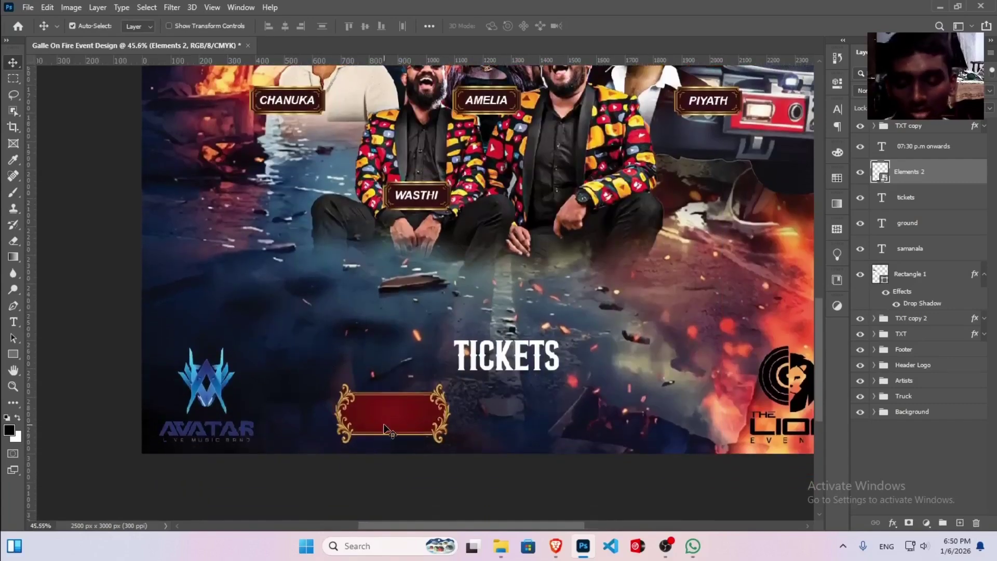
key(t)
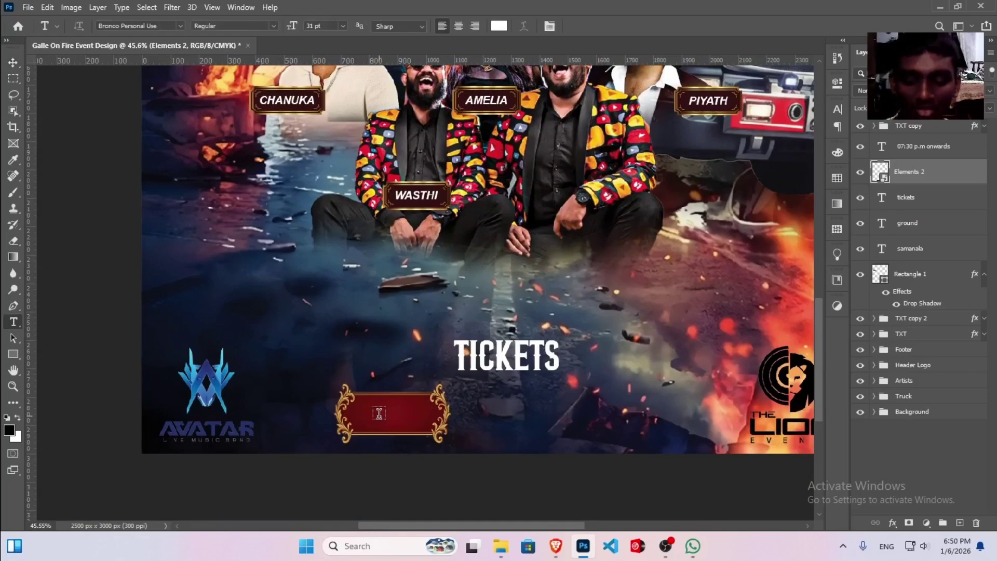
click(364, 410)
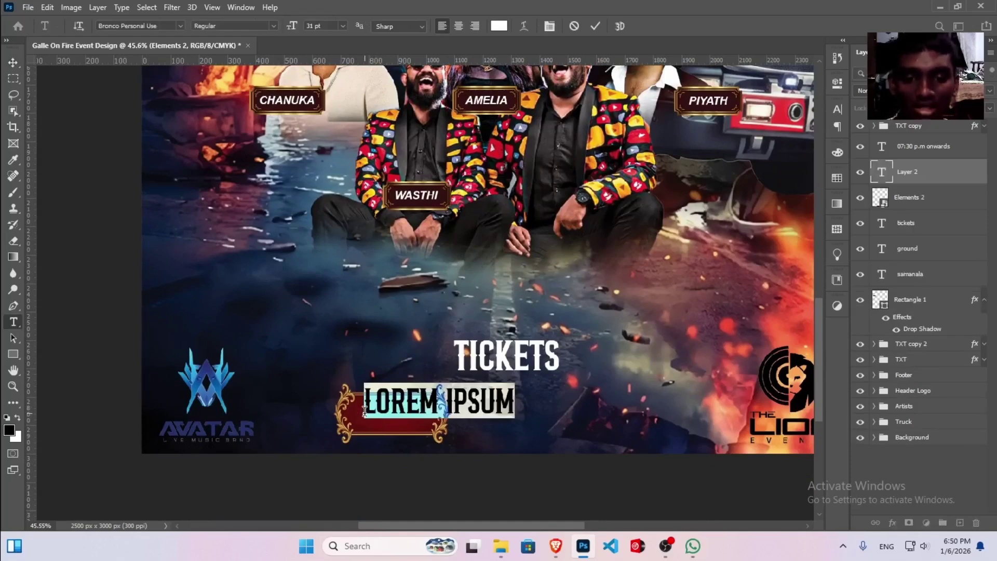
click(365, 410)
text(ND)
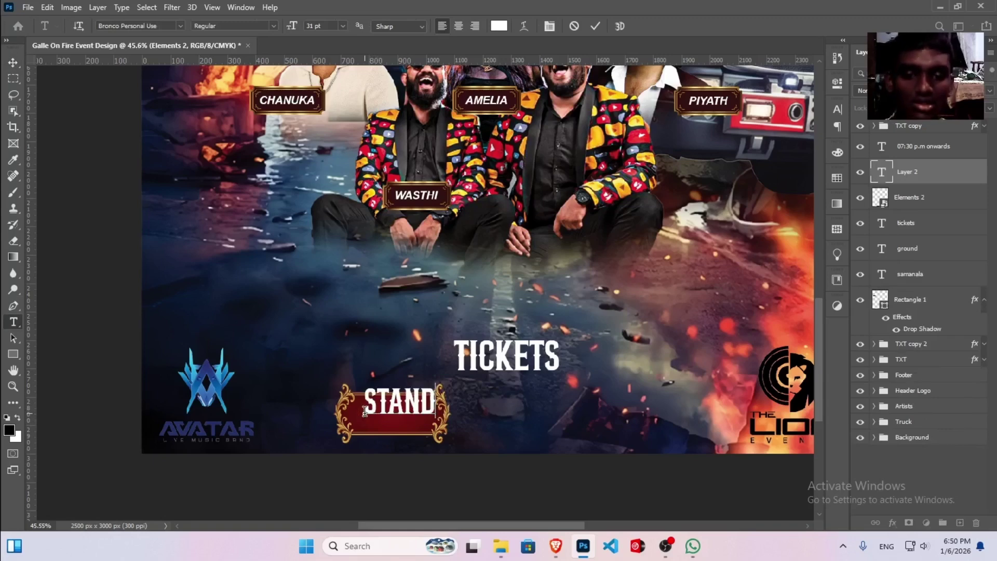
double_click(399, 407)
key(Right)
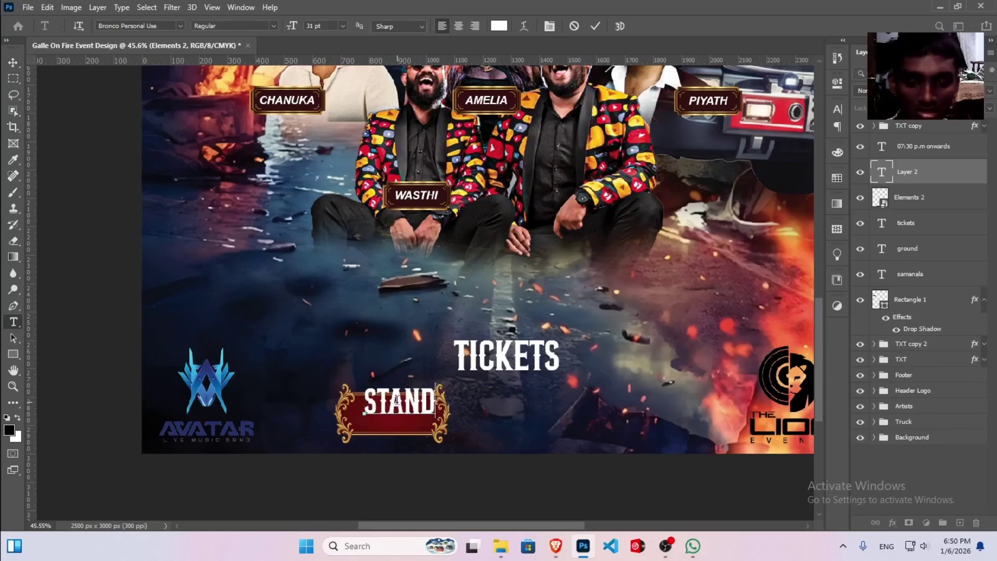
text(ING)
key(ctrl+a)
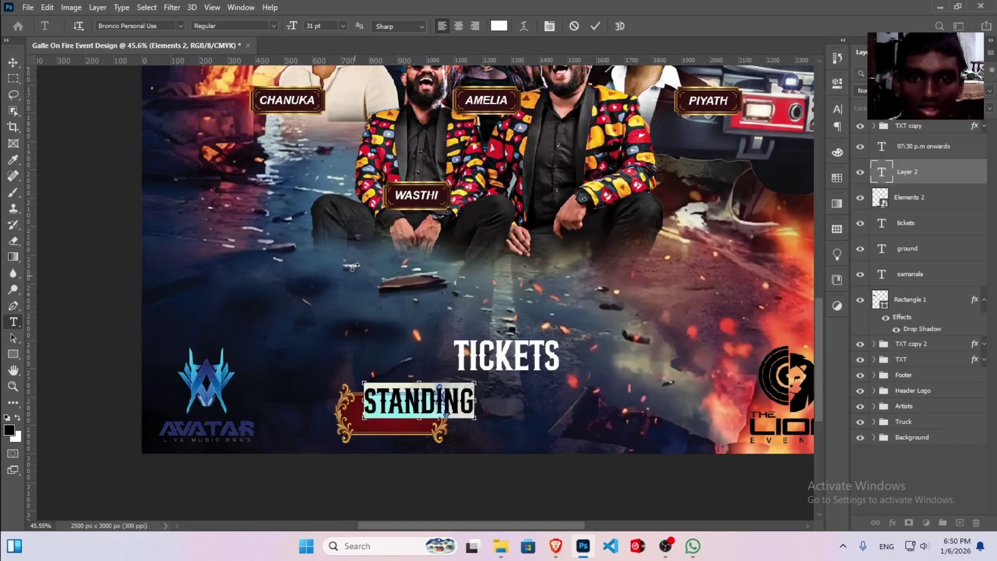
- Set the font size of the STANDING text to 16 pt
double_click(314, 26)
text(21)
key(Return)
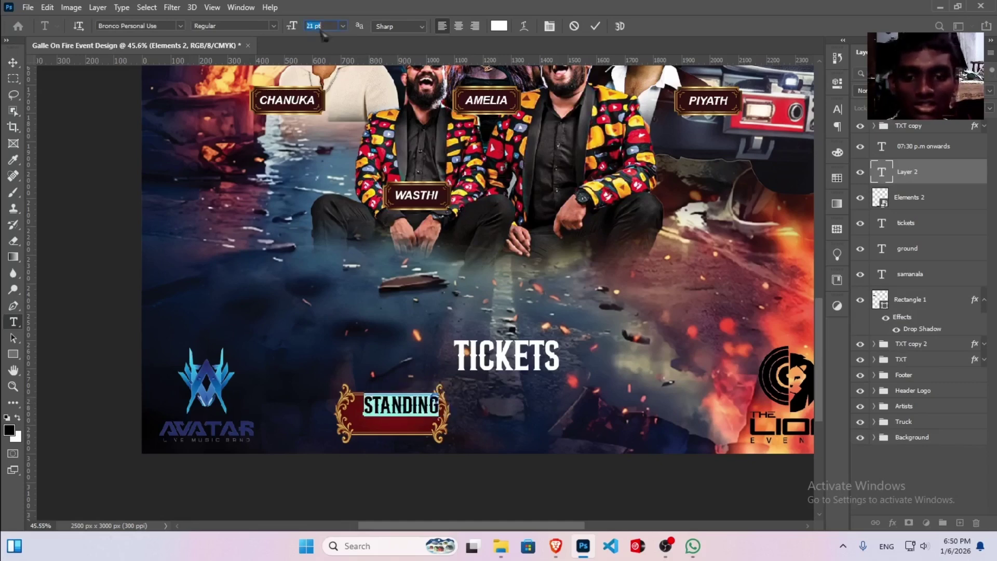
key(Down)
key(Down)
key(Down)
key(Down)
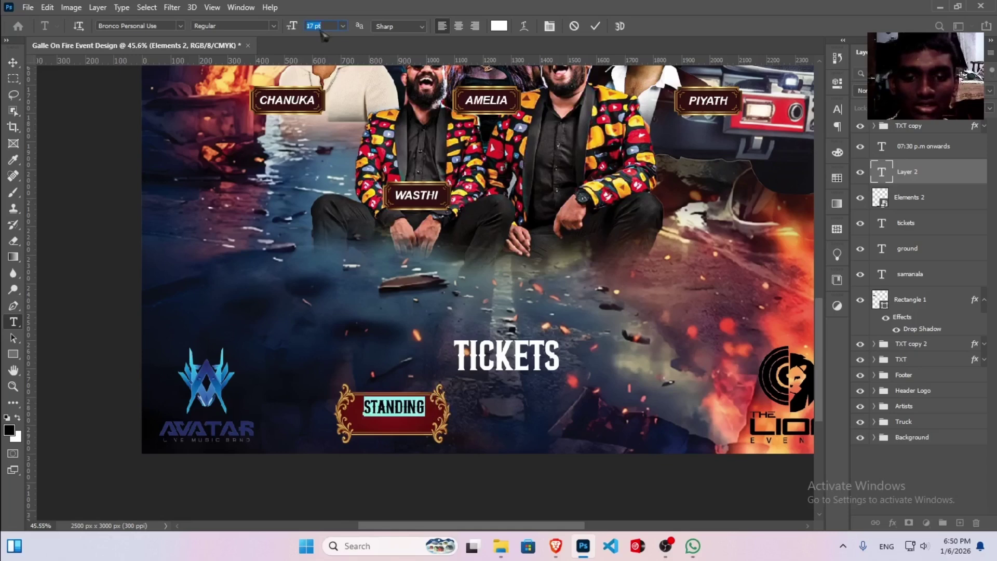
key(Down)
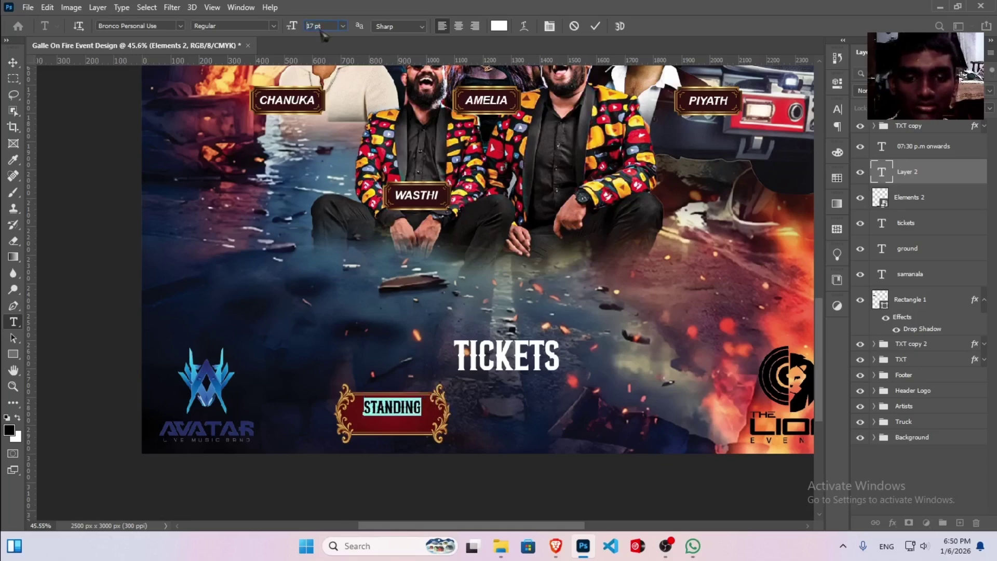
key(Return)
key(Down)
- Commit the STANDING text and nudge it up within the red banner
click(385, 399)
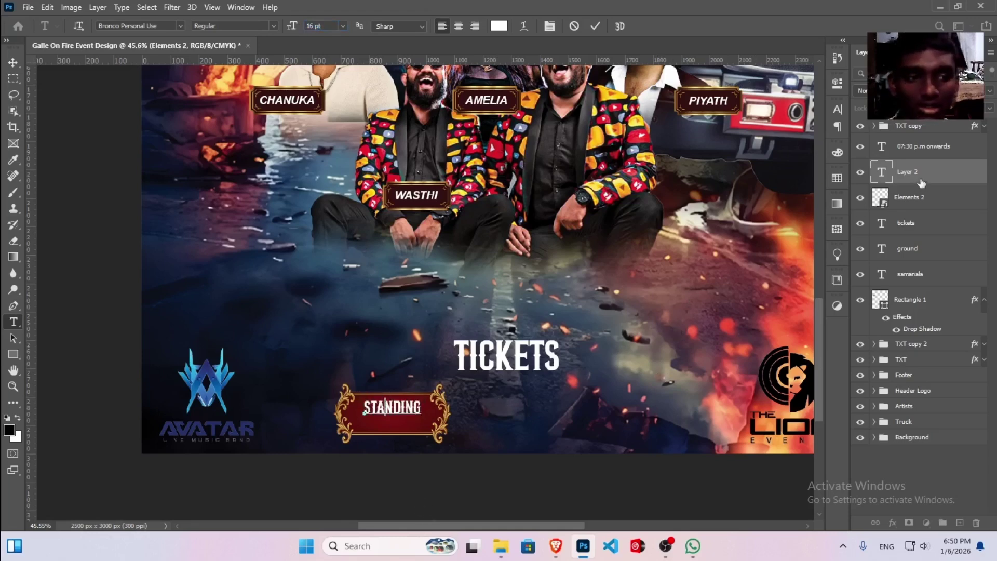
click(937, 170)
key(v)
key(shift+Up)
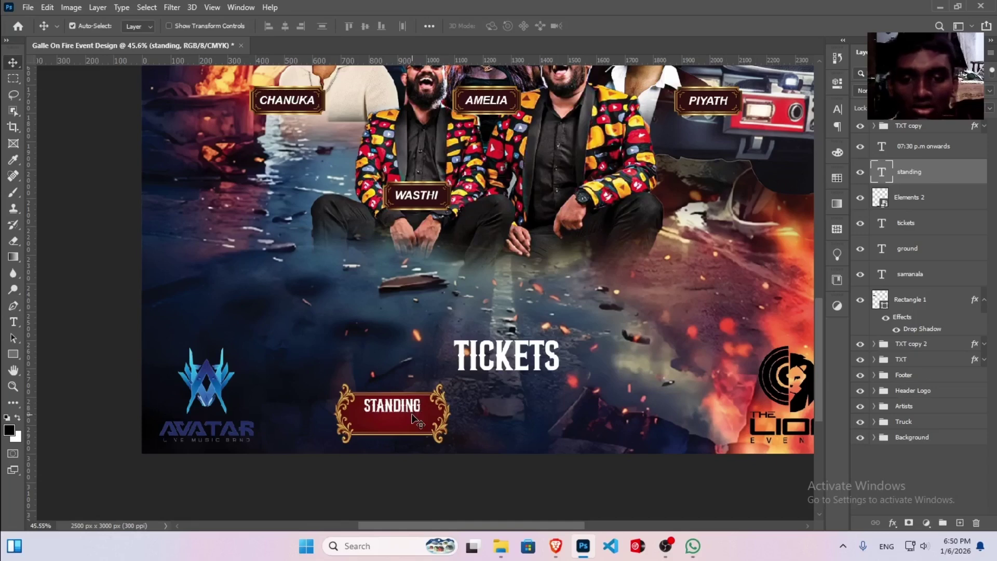
- Add a separate text line reading LKR 3000 beneath STANDING on the banner and commit it
click(433, 420)
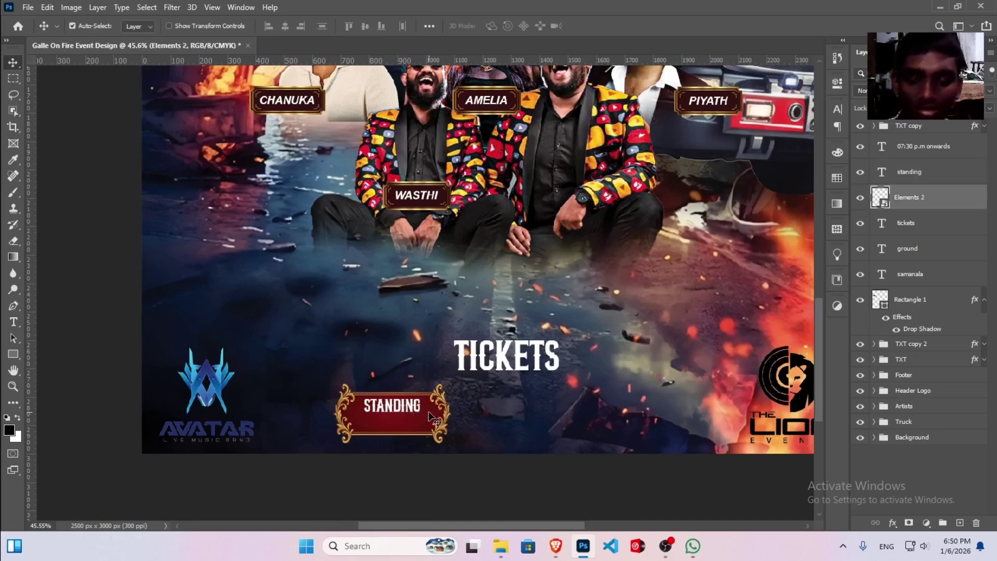
key(t)
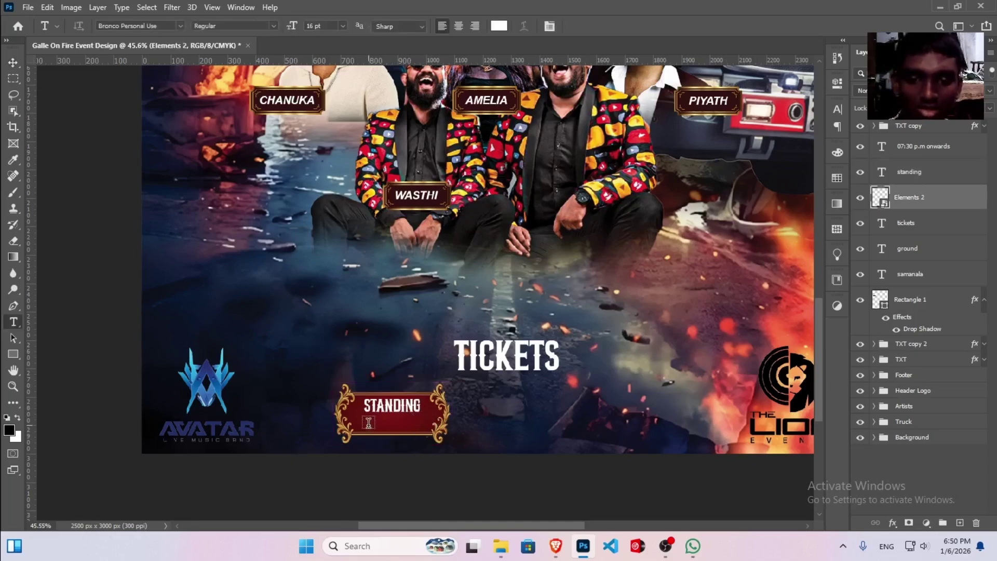
click(369, 422)
text(LKR)
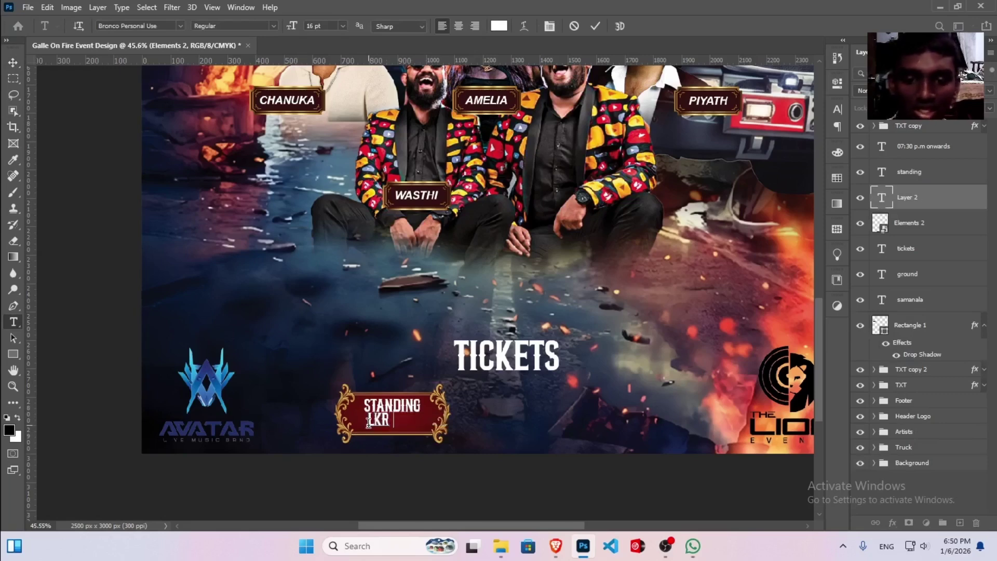
text( 300)
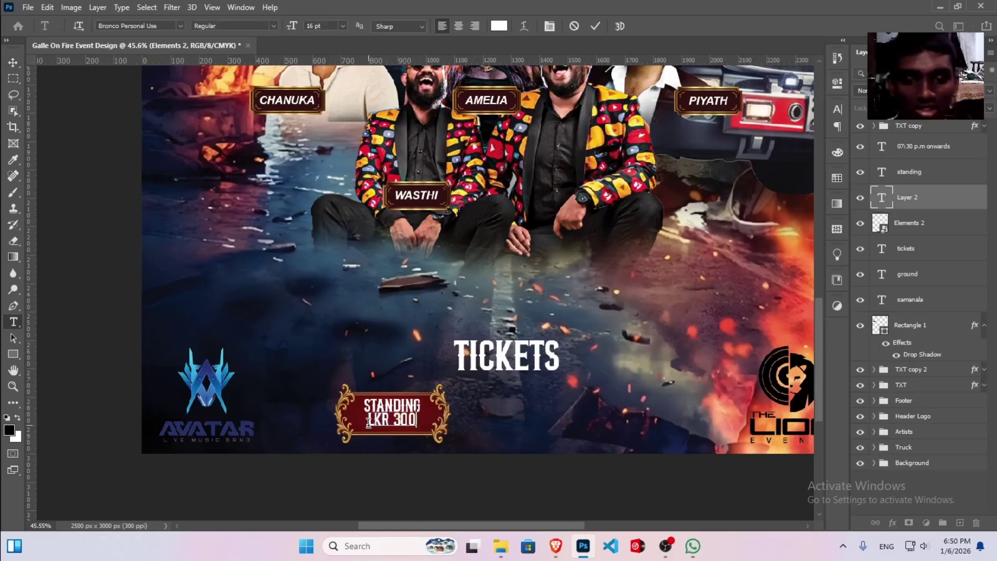
text(0)
click(945, 172)
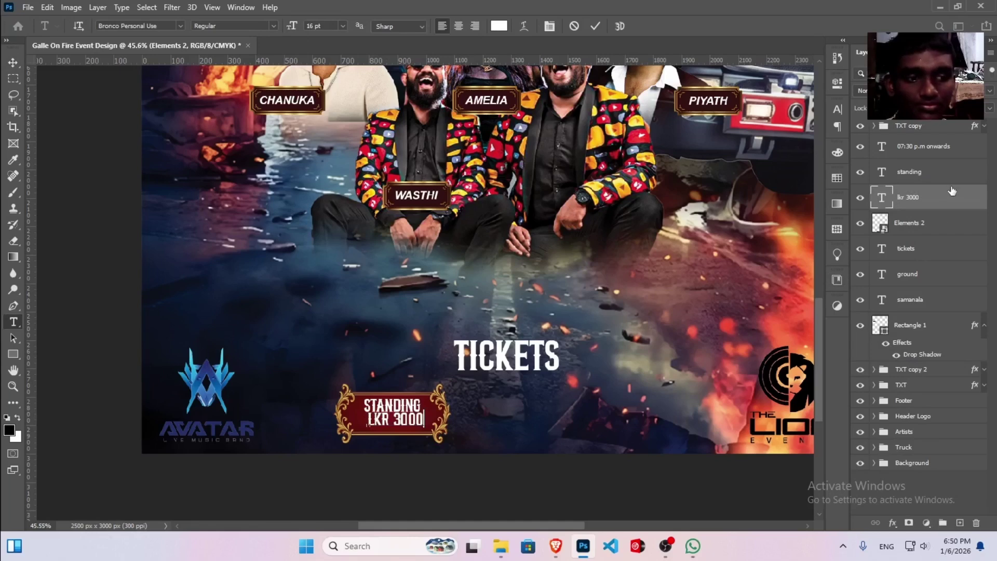
- Nudge the LKR 3000 line left so it sits centred under STANDING
key(v)
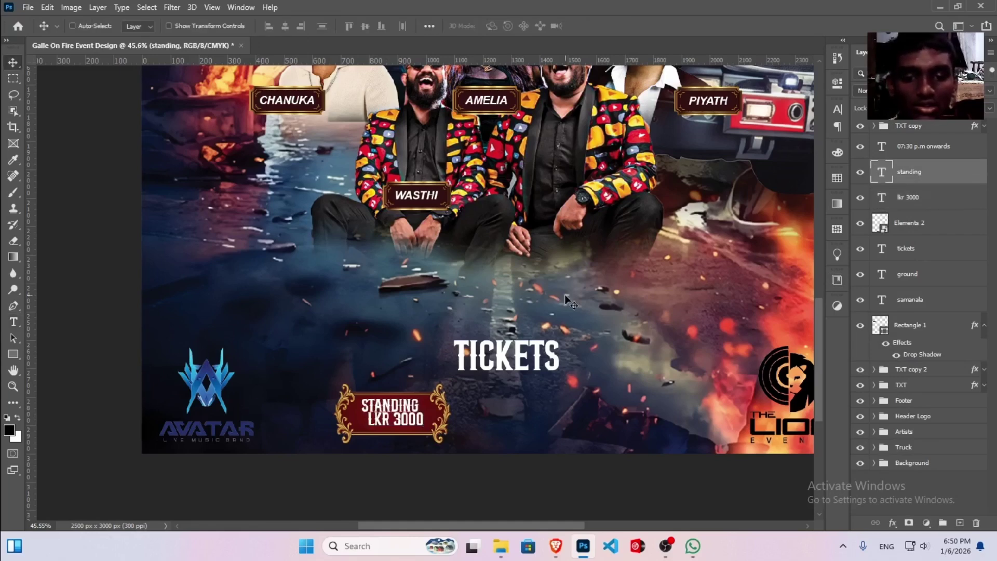
click(929, 198)
key(shift+Left)
key(shift+Left)
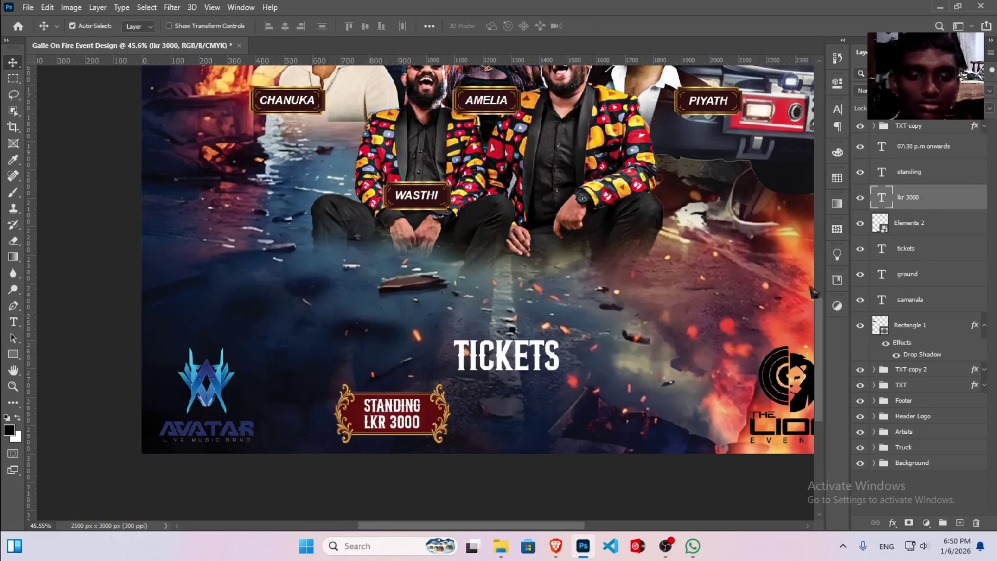
- Enlarge the red banner slightly around the STANDING and LKR 3000 text and apply the transform
click(449, 419)
key(ctrl+t)
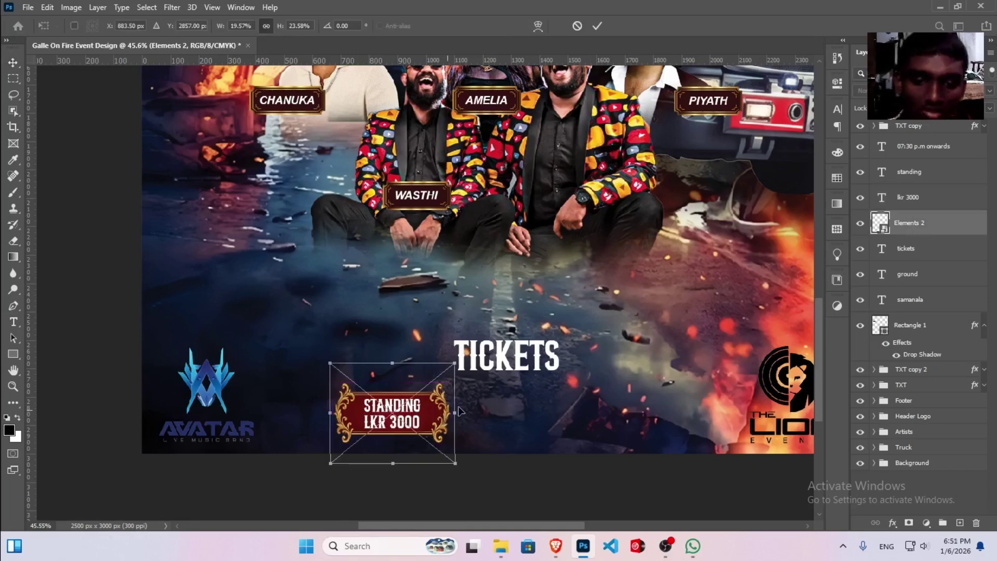
drag(459, 412, 468, 412)
key(Return)
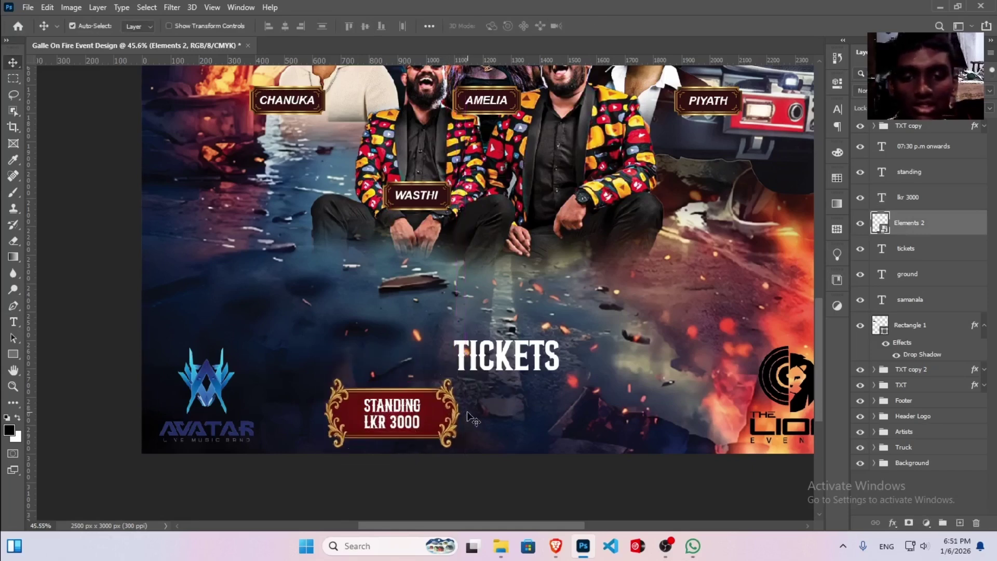
- Scale the STANDING text up proportionally to fill more of the banner's width and apply the transform
click(415, 413)
key(ctrl+t)
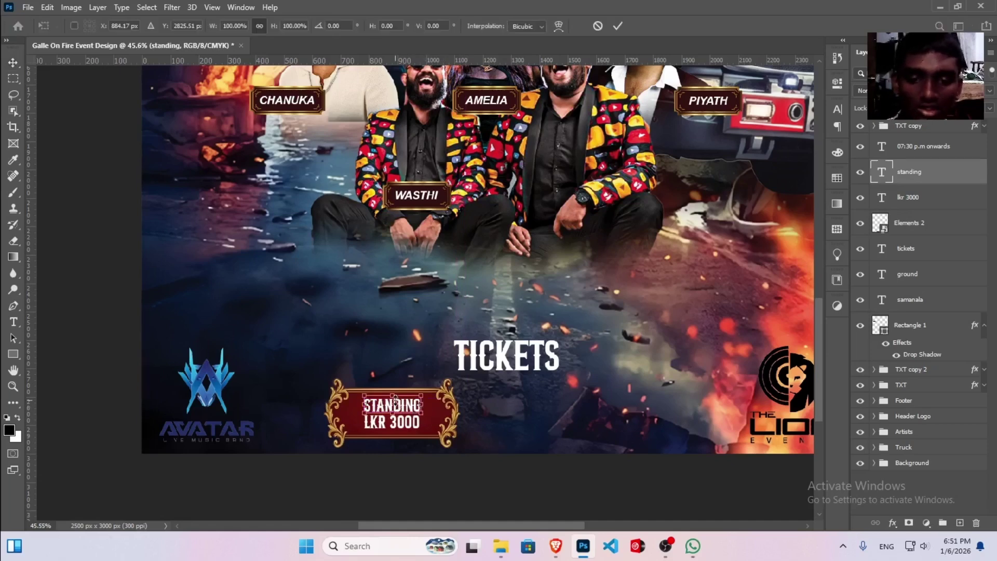
drag(424, 394, 440, 388)
key(Return)
- Nudge the LKR 3000 line slightly down to open a small gap beneath STANDING
click(410, 430)
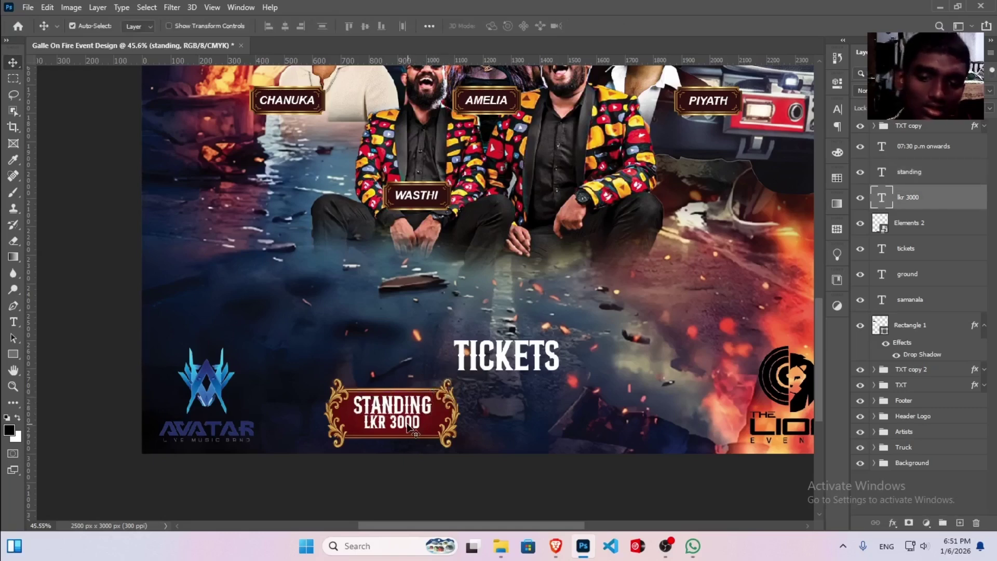
drag(408, 423, 408, 425)
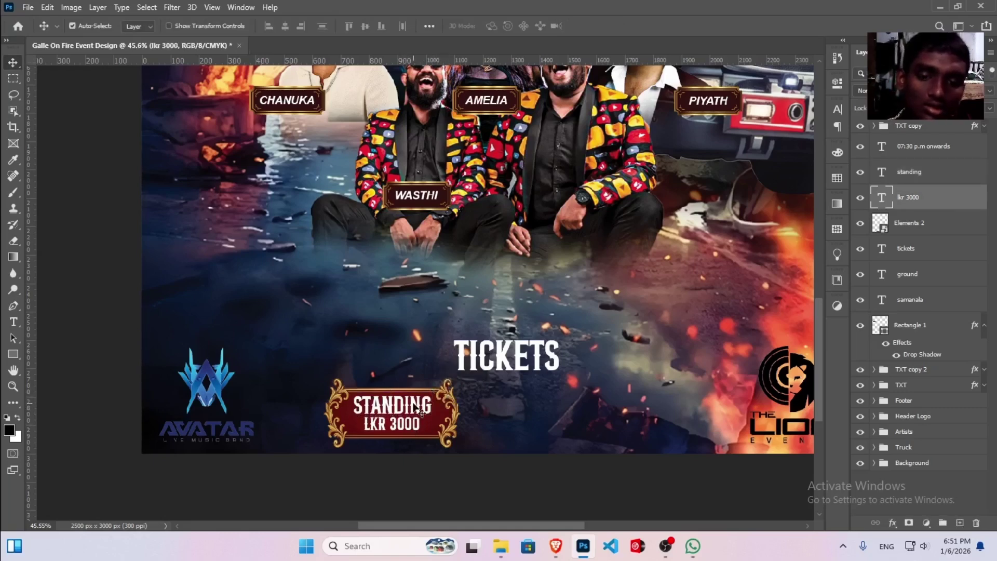
- Add a Multiply drop shadow to the STANDING text with its opacity lowered to 27%
click(419, 409)
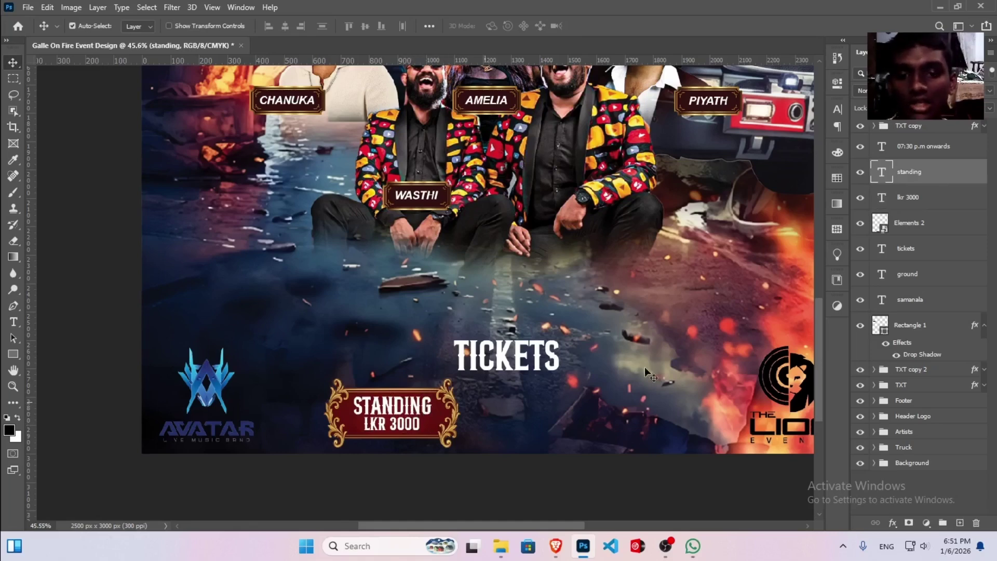
double_click(955, 178)
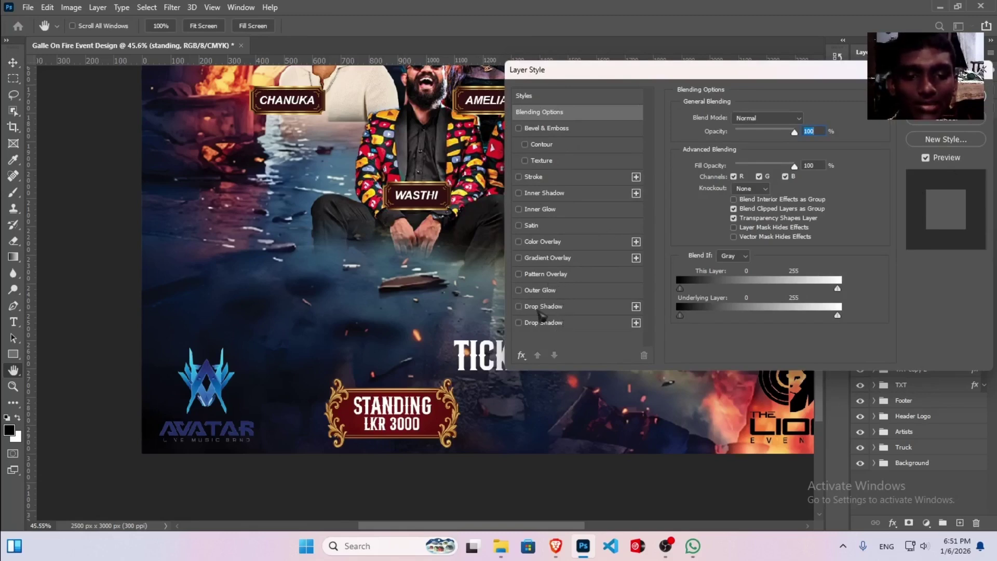
click(540, 308)
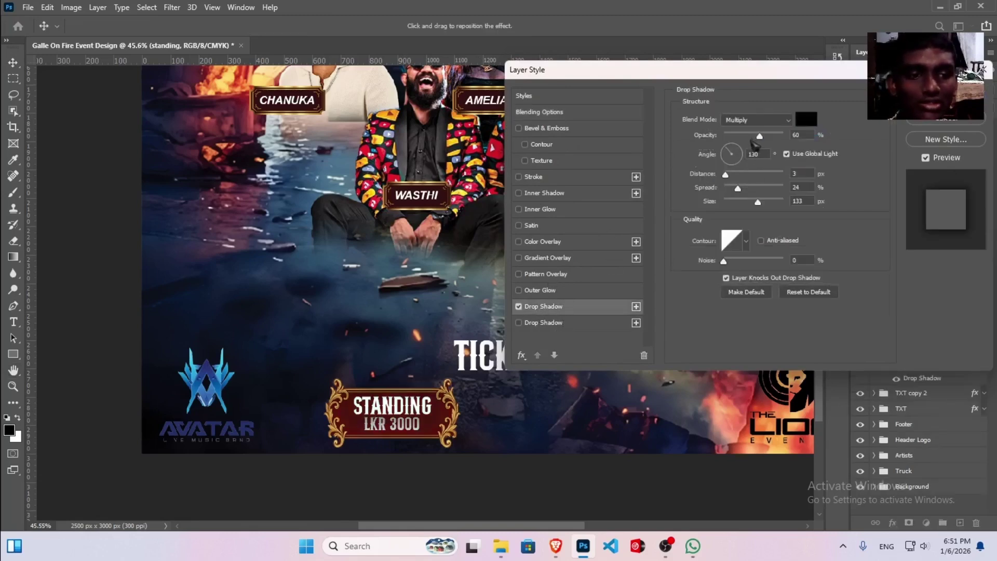
mouse_move(742, 139)
mouse_down()
mouse_move(752, 140)
mouse_move(743, 138)
mouse_up()
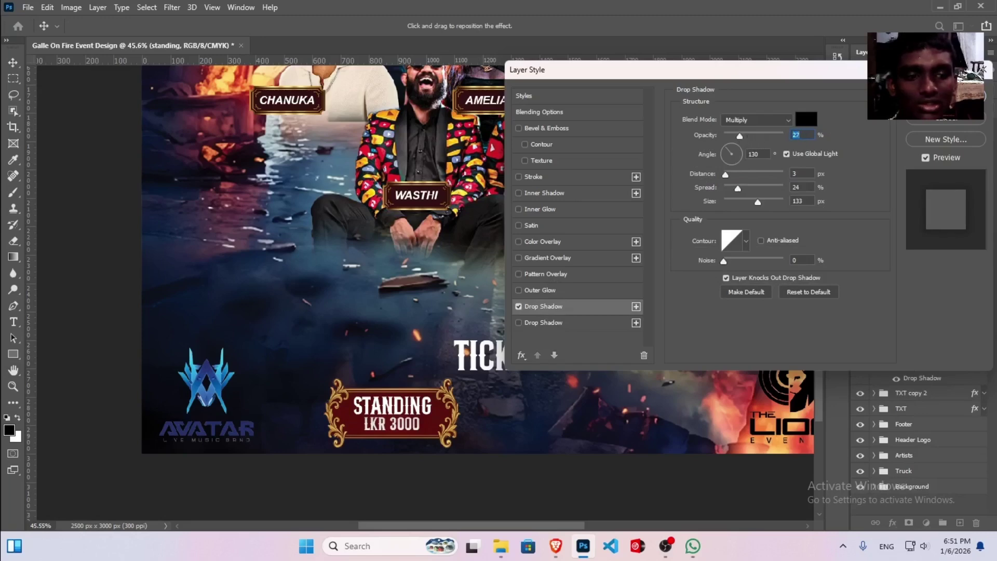
key(Return)
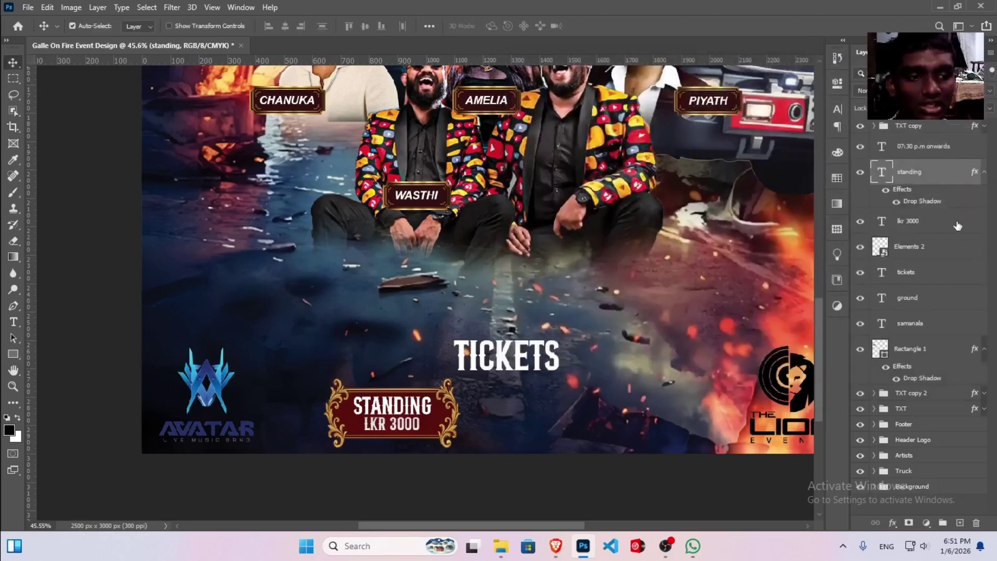
- Give the LKR 3000 text a Multiply drop shadow at 27% opacity
click(958, 225)
double_click(958, 225)
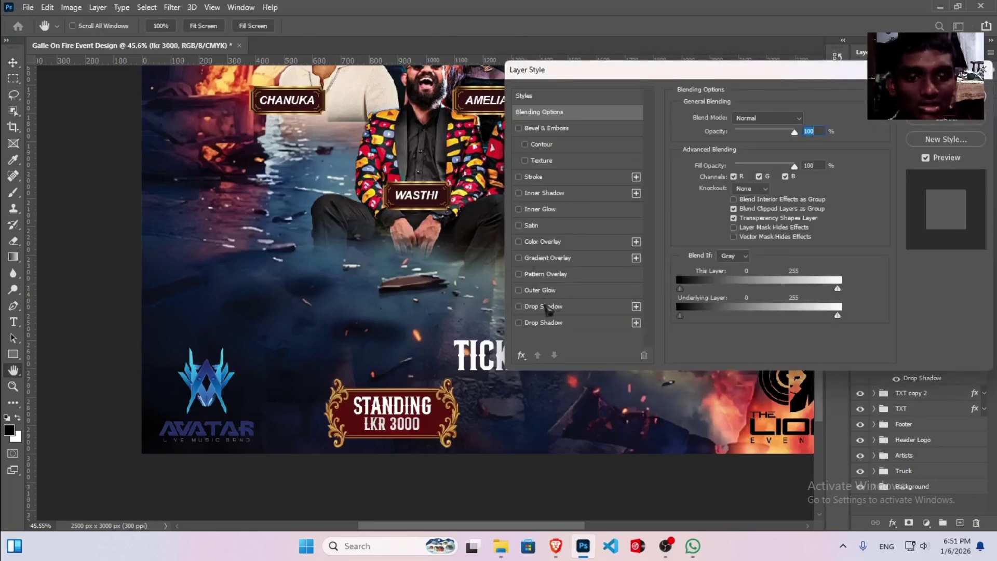
click(544, 306)
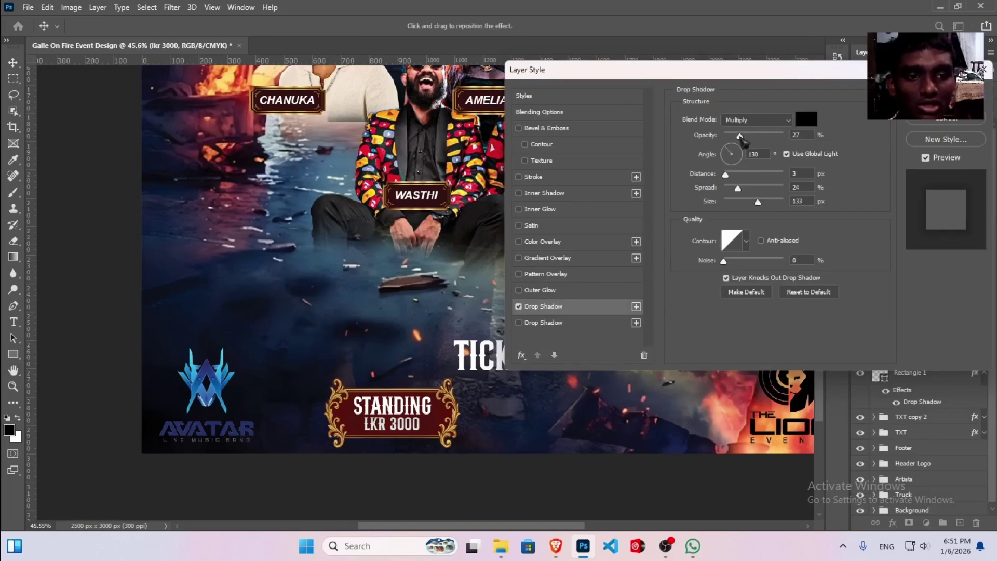
drag(743, 140, 741, 141)
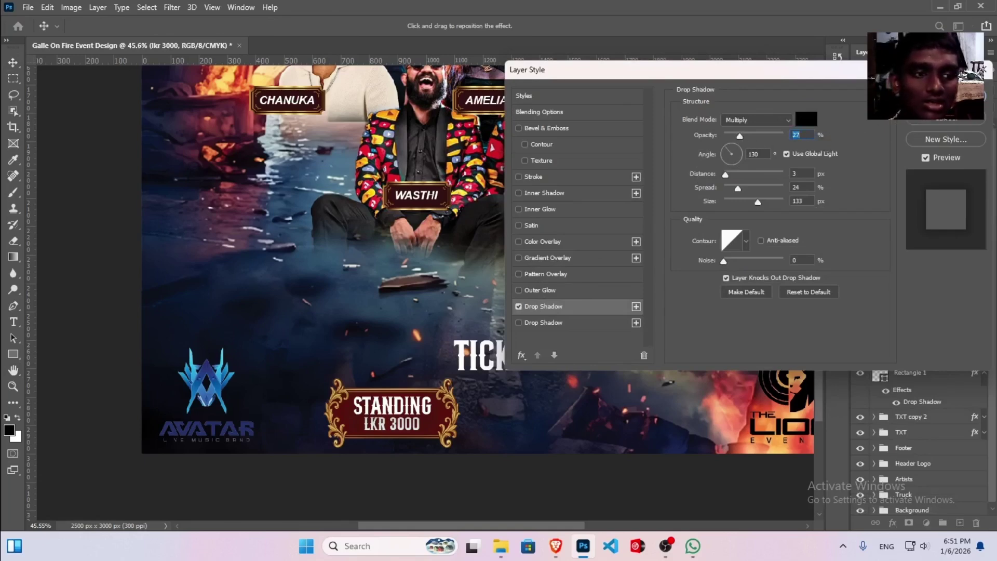
key(Return)
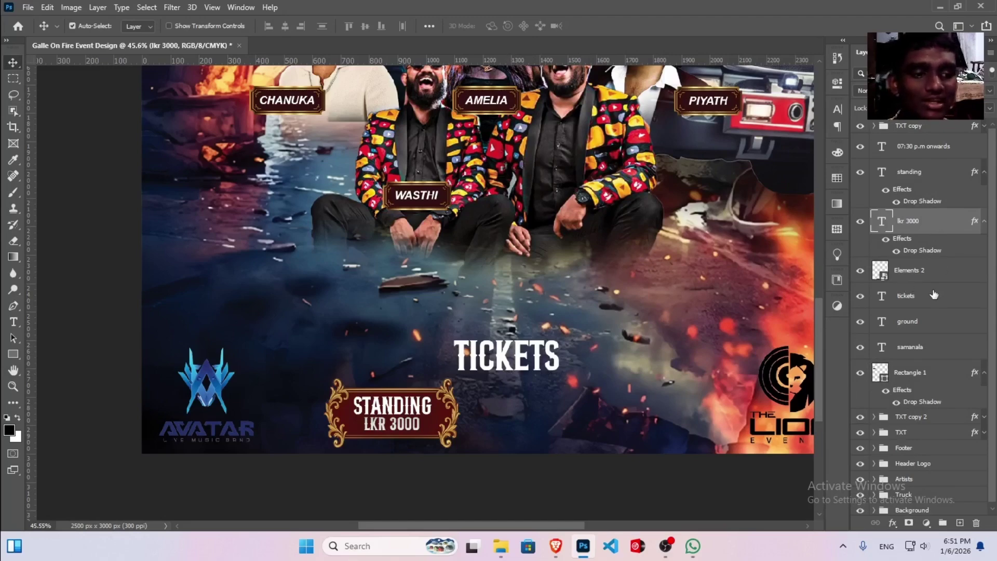
- Move the 07:30 p.m onwards text layer down the stack to sit directly above Rectangle 1
scroll(577, 369, down, 5)
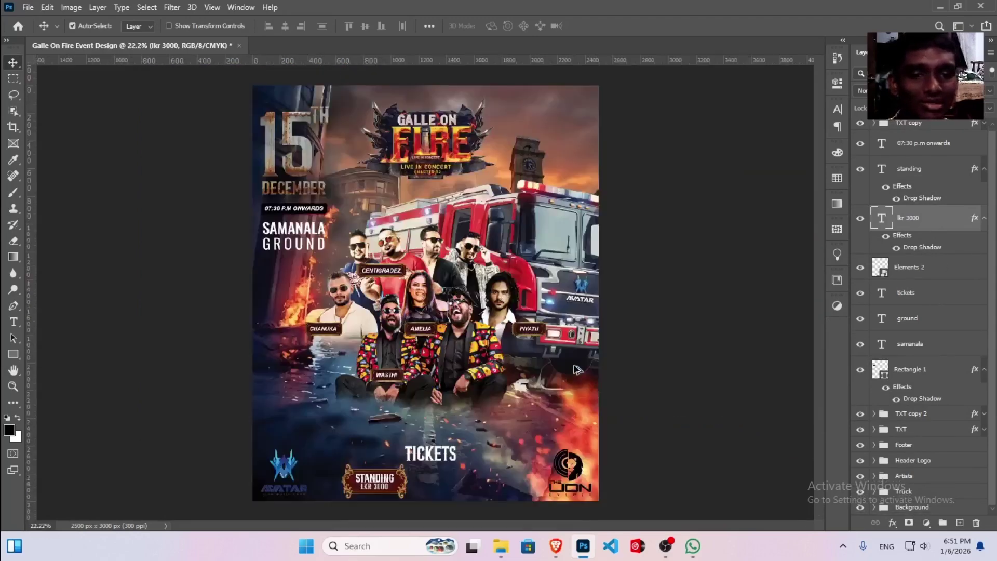
scroll(577, 369, down, 1)
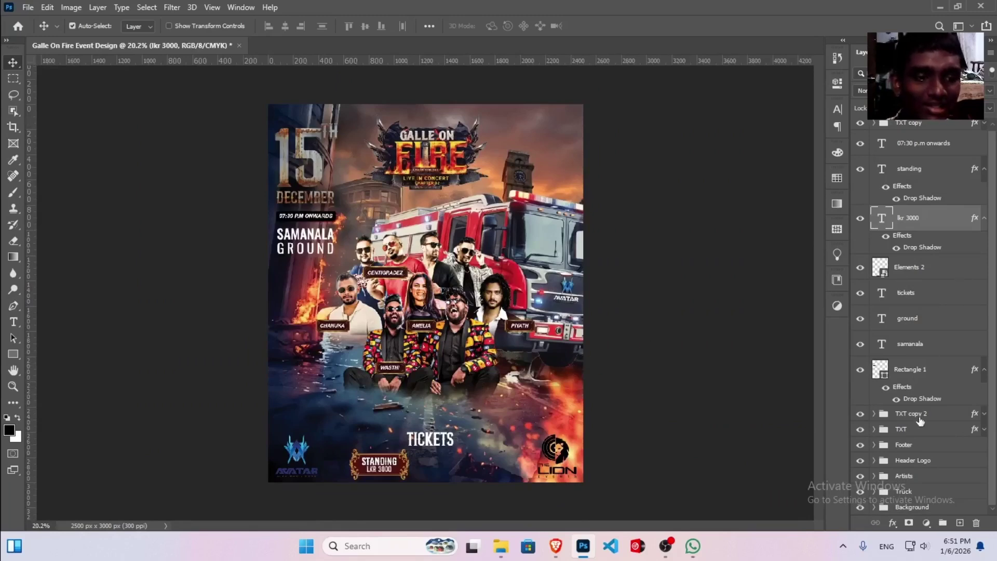
click(939, 375)
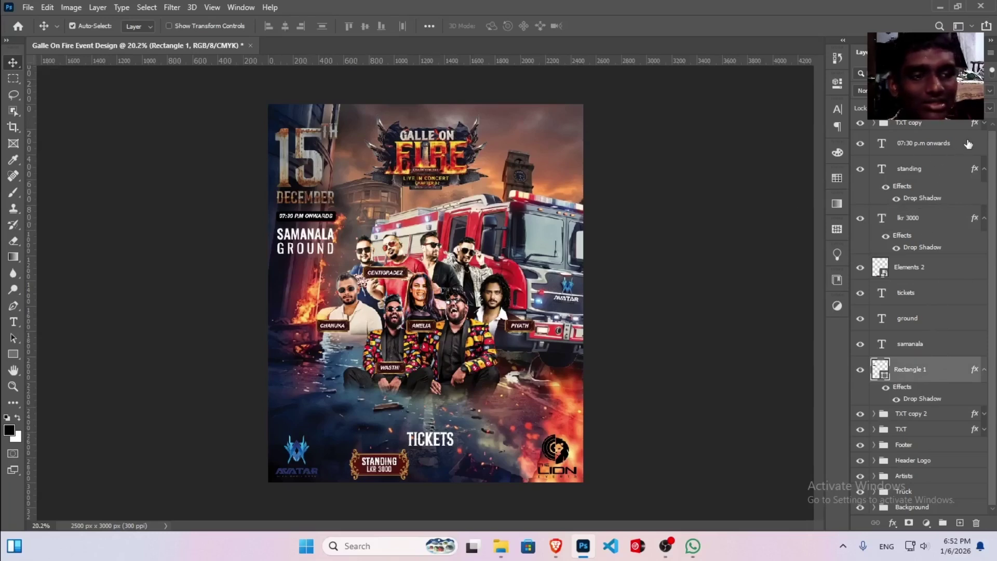
drag(970, 144, 950, 374)
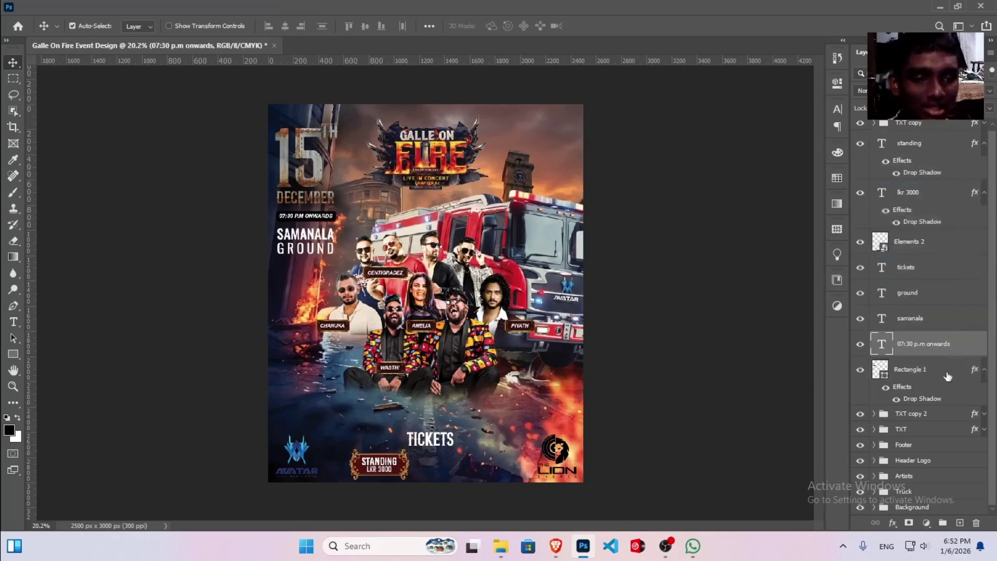
- Group the 07:30 p.m onwards text with Rectangle 1 and name the group Time
shift+click(930, 370)
key(ctrl+g)
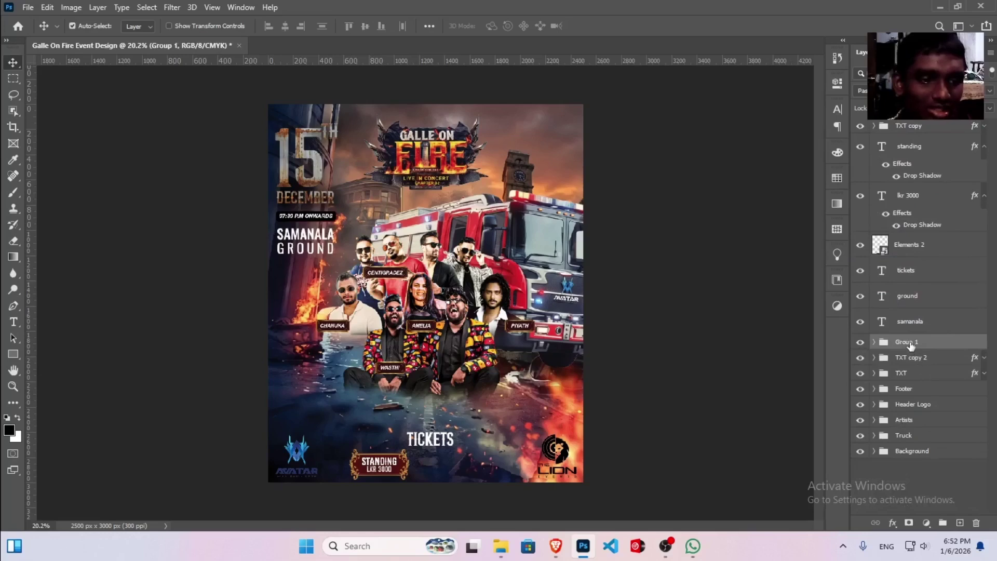
double_click(911, 341)
text(Time)
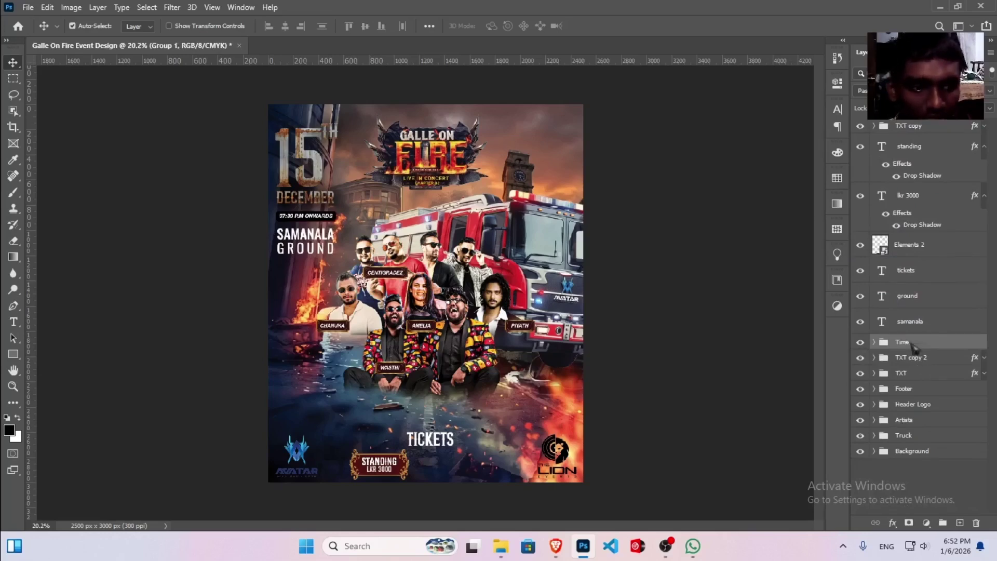
key(Return)
- Group the samanala and ground text layers and name the group Location
key(alt+bracketright)
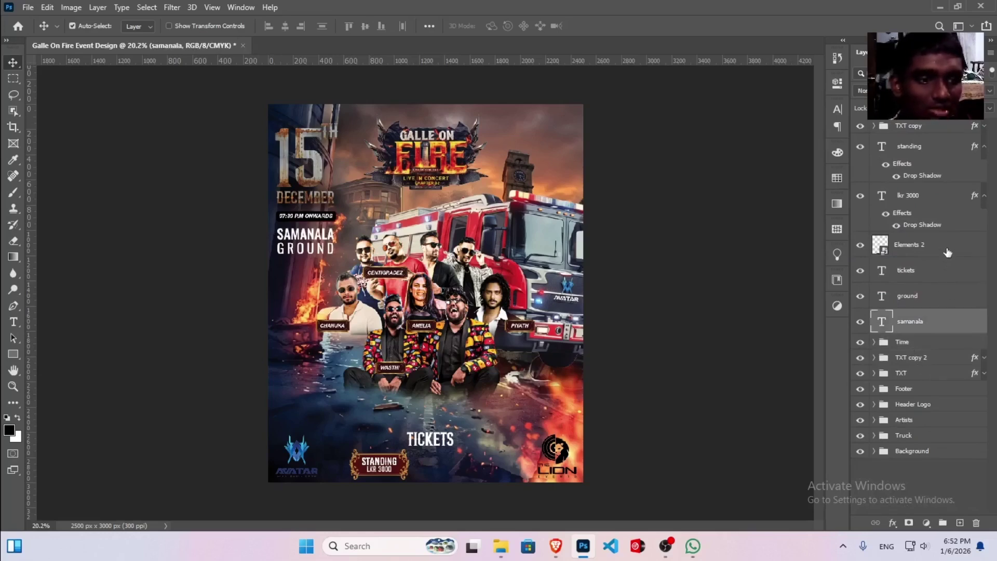
shift+click(947, 299)
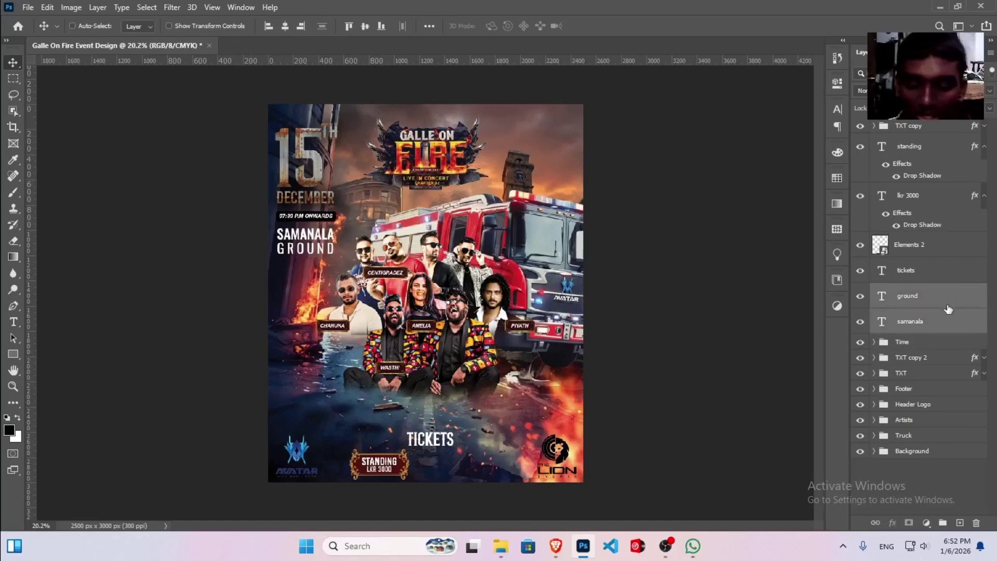
key(ctrl+t)
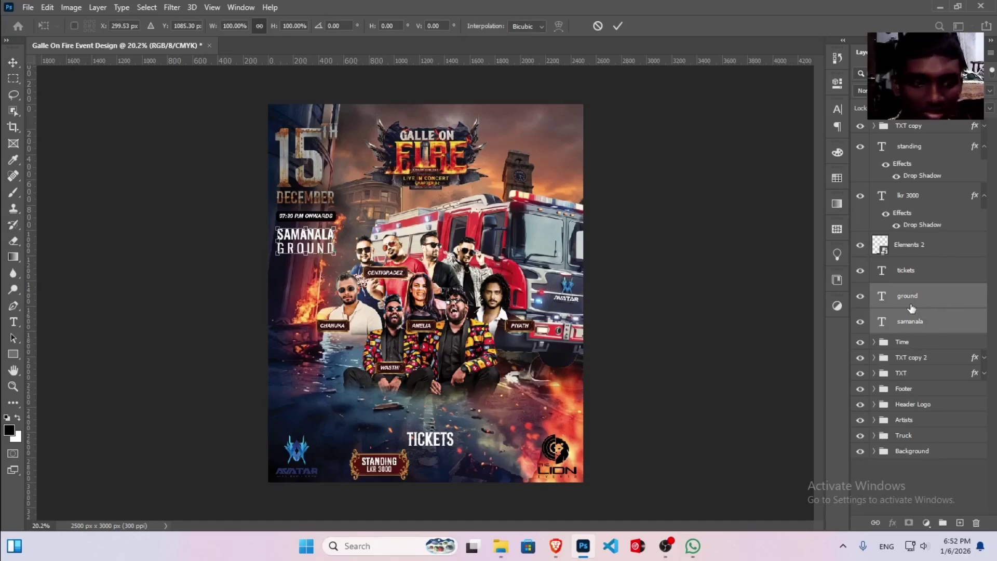
key(Return)
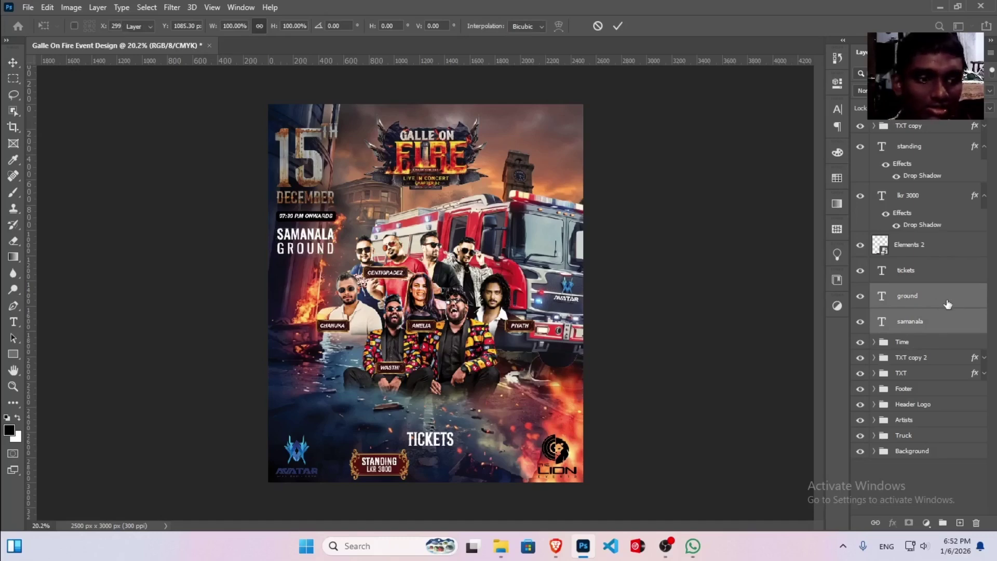
ctrl+click(945, 319)
ctrl+click(945, 319)
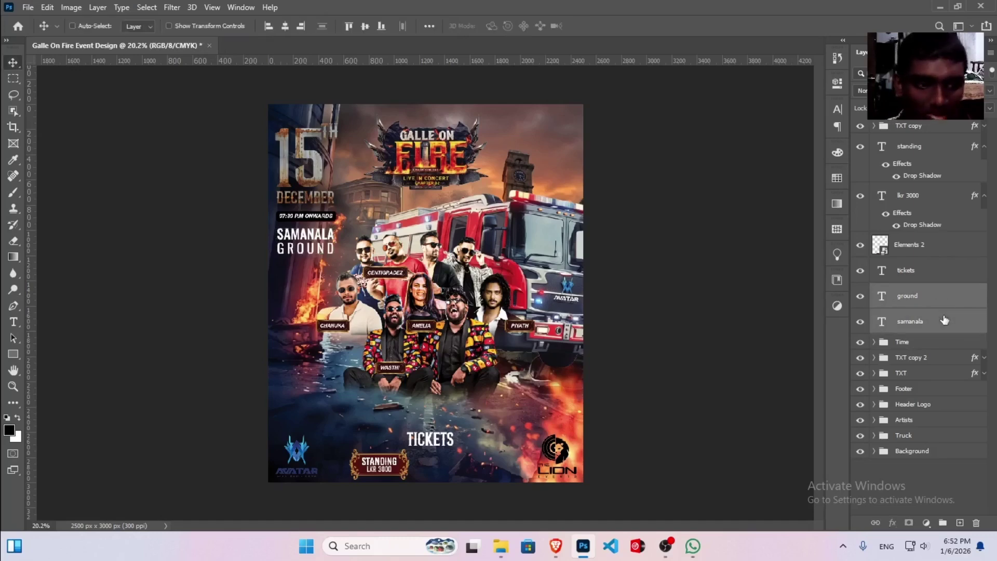
key(ctrl+g)
double_click(907, 291)
text(Loc)
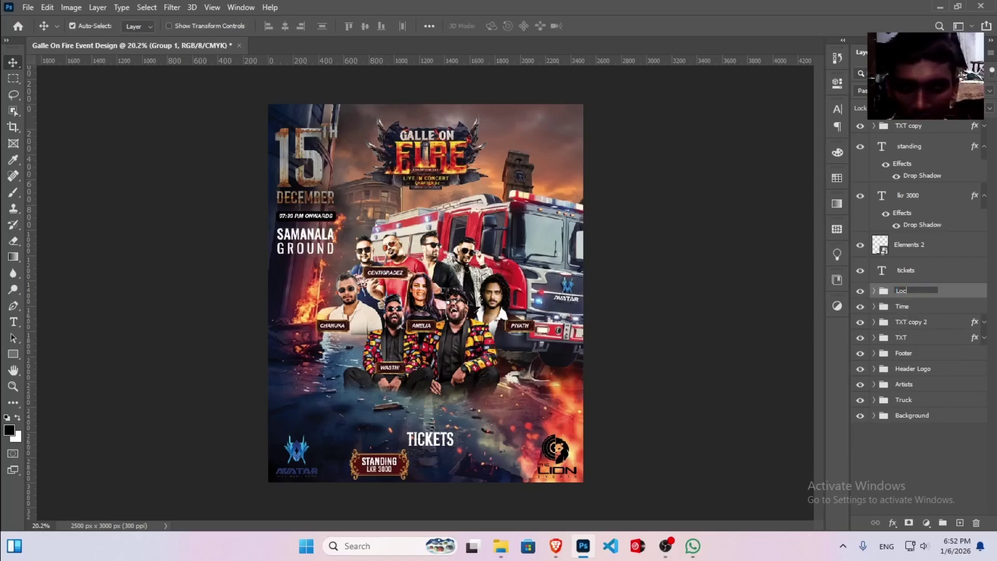
text(ation)
key(Return)
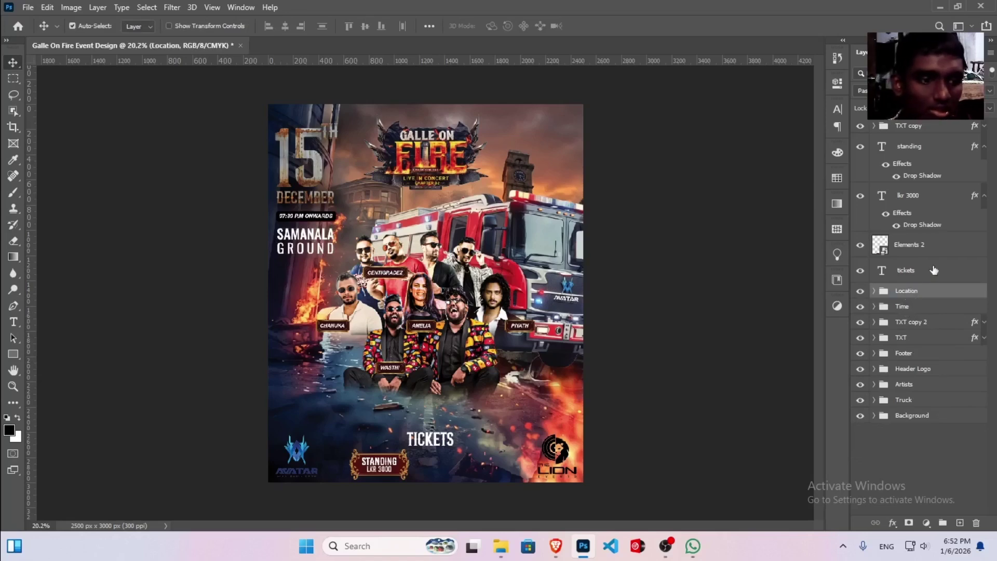
- Put the tickets text layer in its own group named T Title and collapse the group
click(937, 262)
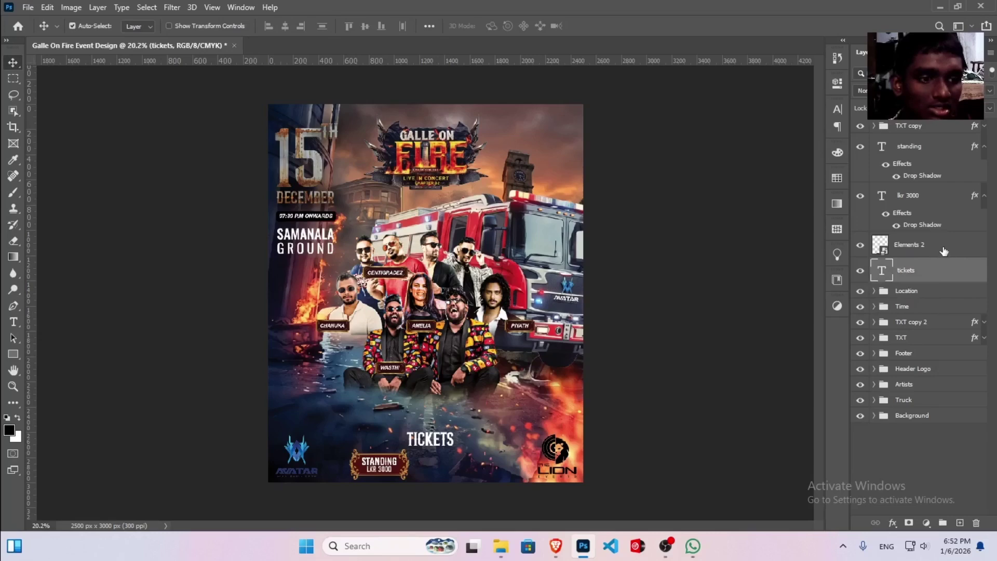
key(ctrl+g)
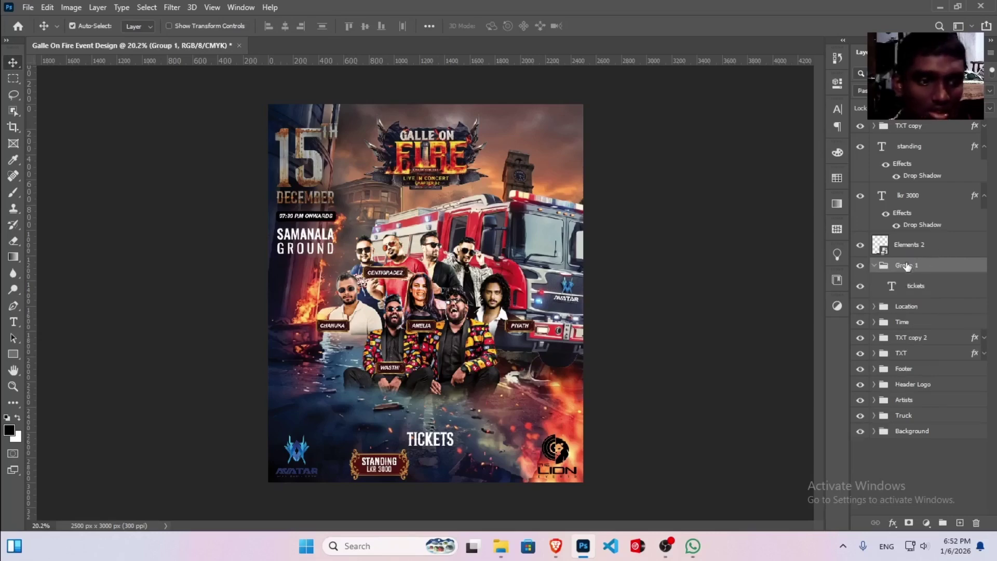
double_click(909, 265)
text(T)
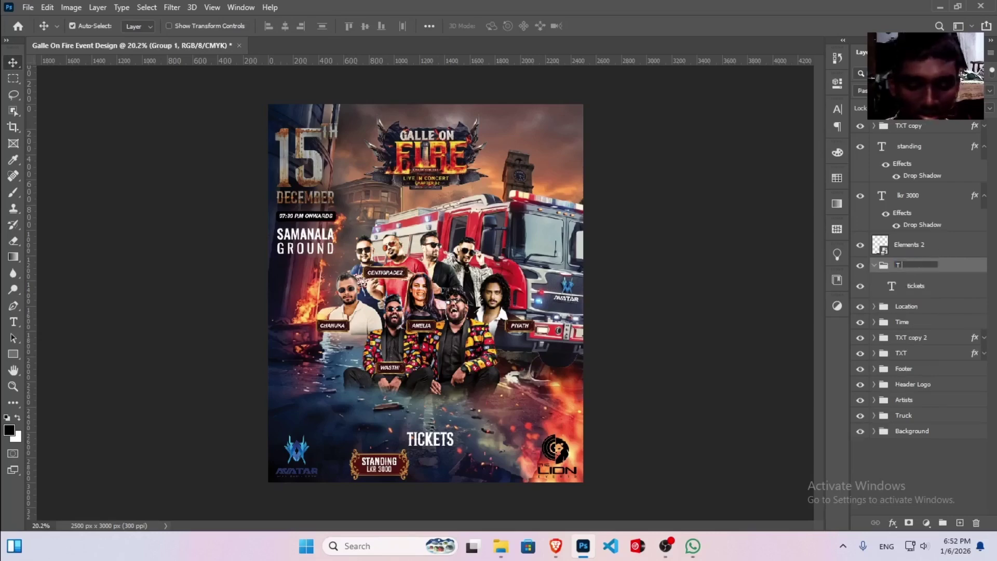
text( Tile)
key(Return)
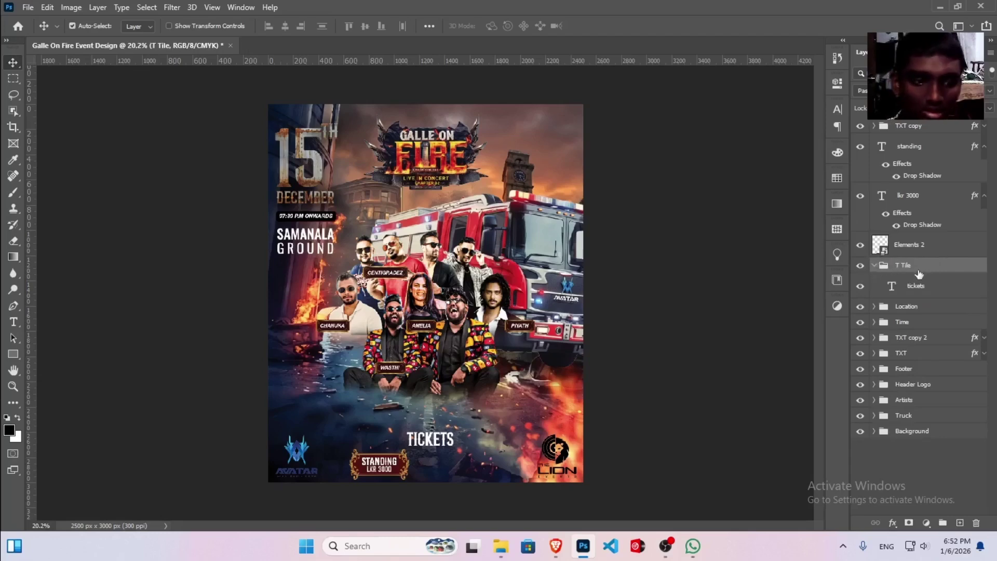
double_click(904, 266)
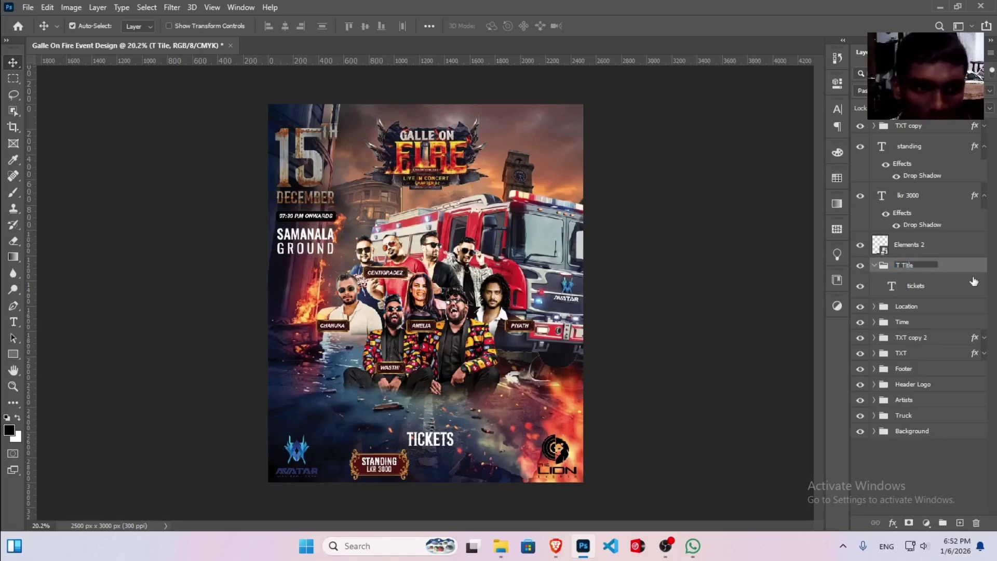
text(T Title)
key(Return)
click(874, 266)
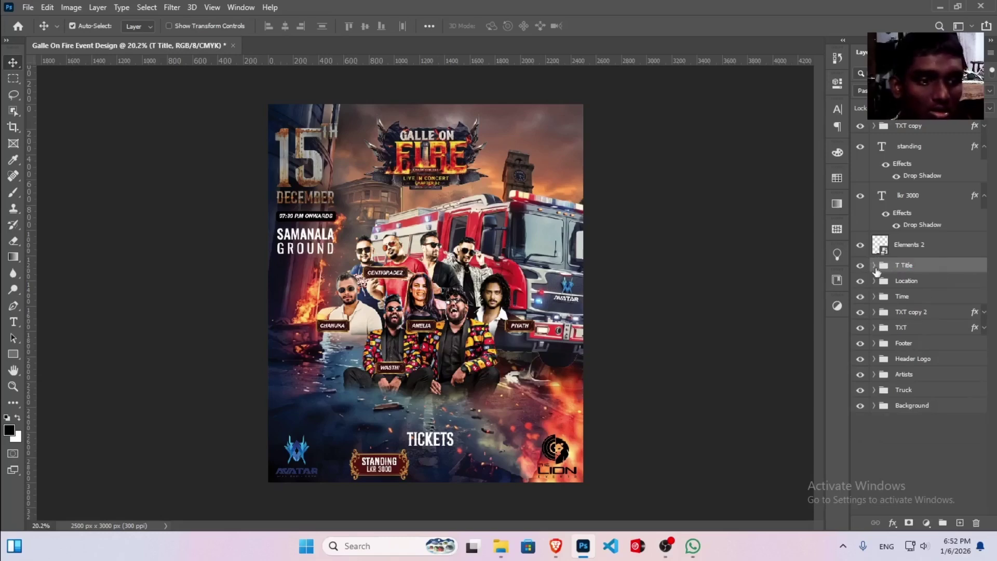
- Group the standing, lkr 3000 and Elements 2 layers and name the group Ticket
click(943, 249)
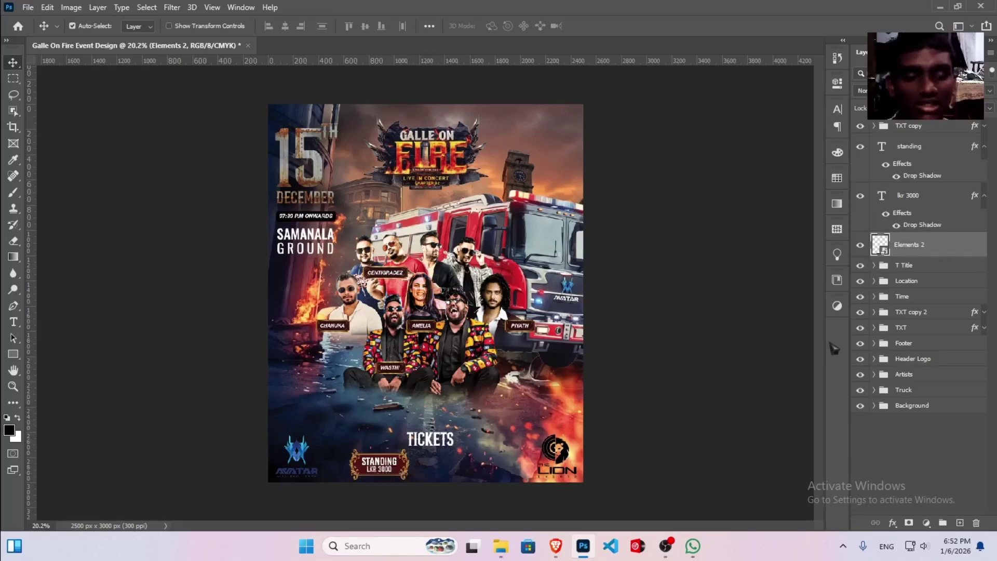
shift+click(936, 152)
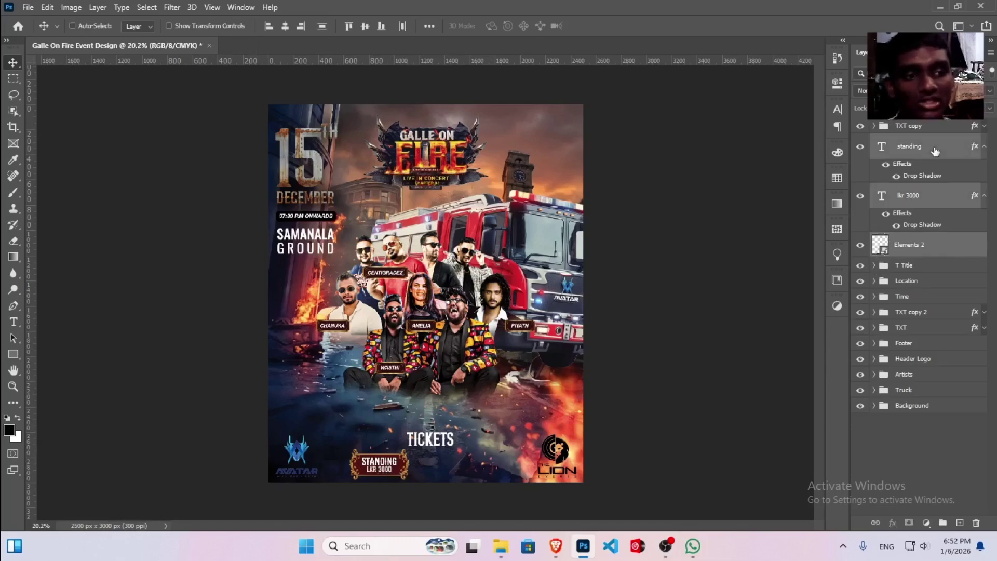
key(ctrl+g)
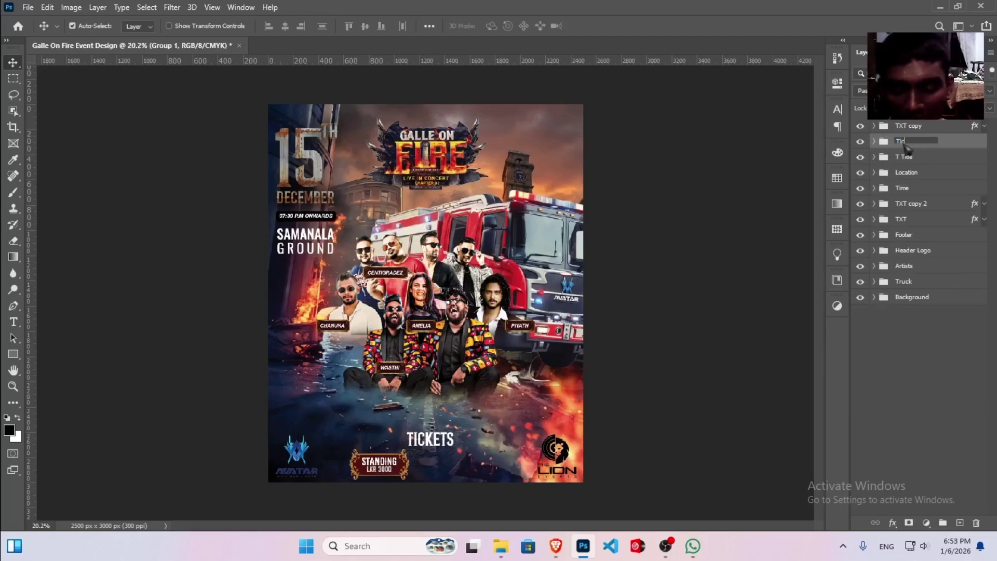
key(Return)
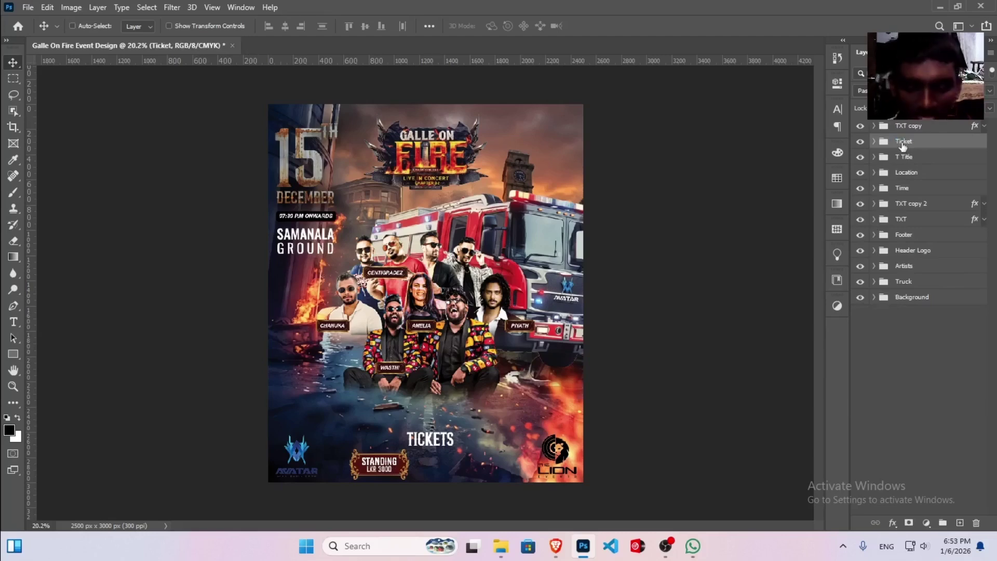
- Duplicate the Ticket group and place the copy directly beside the STANDING banner, on its right
key(ctrl+j)
key(ctrl+t)
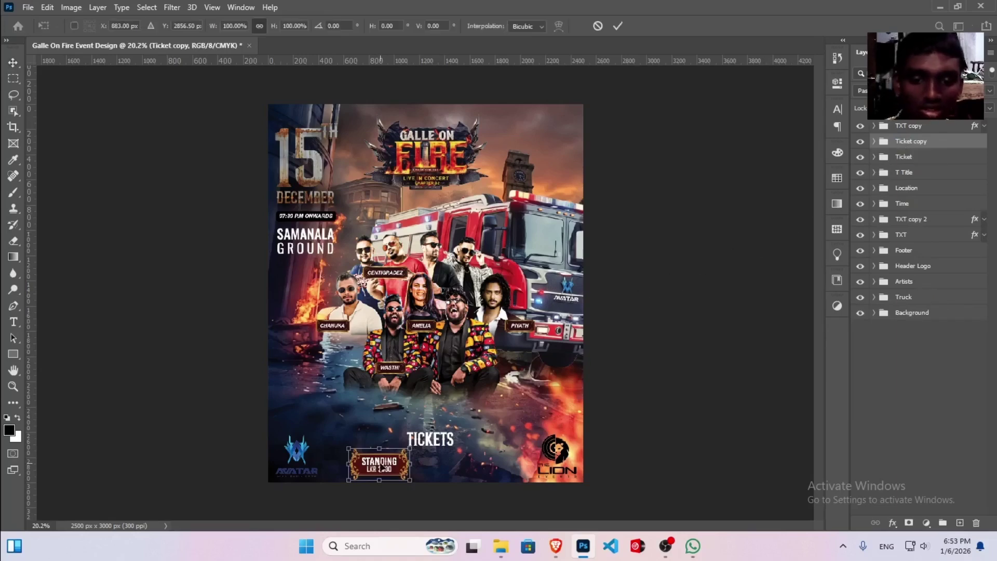
drag(382, 468, 446, 466)
key(Return)
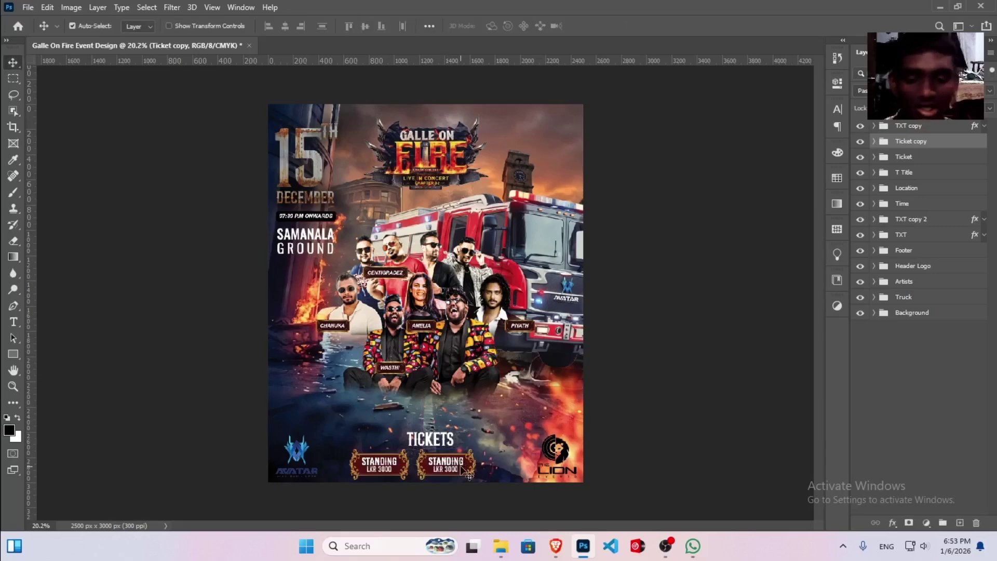
- Change the second banner's title to SEAT and nudge it until centred above the price
scroll(461, 466, up, 3)
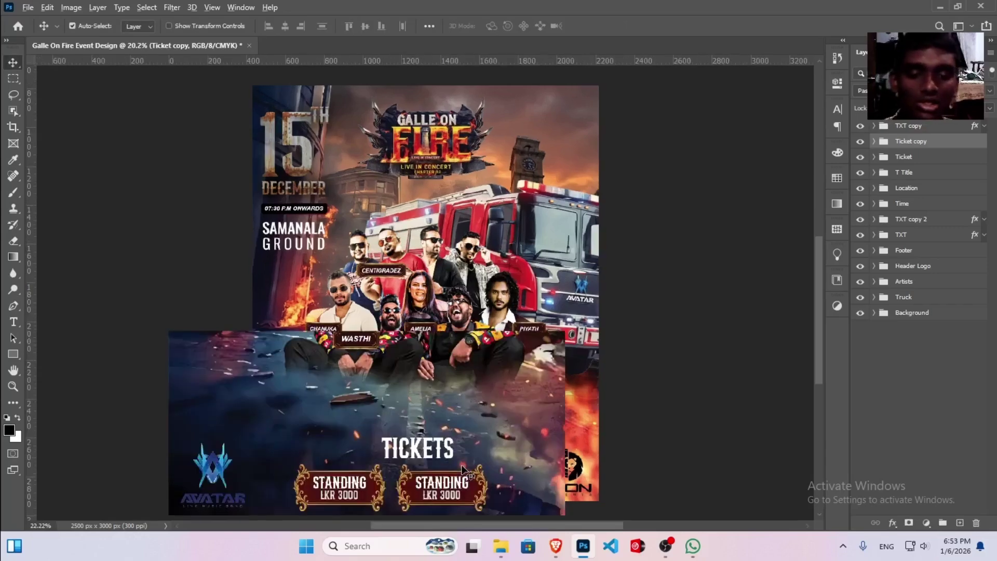
scroll(461, 466, down, 1)
scroll(461, 466, up, 5)
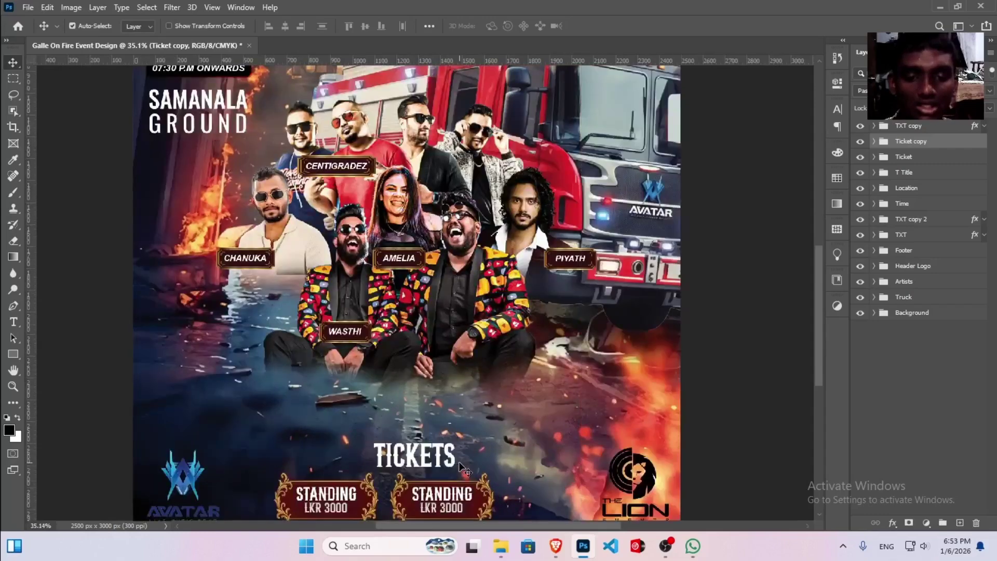
key(t)
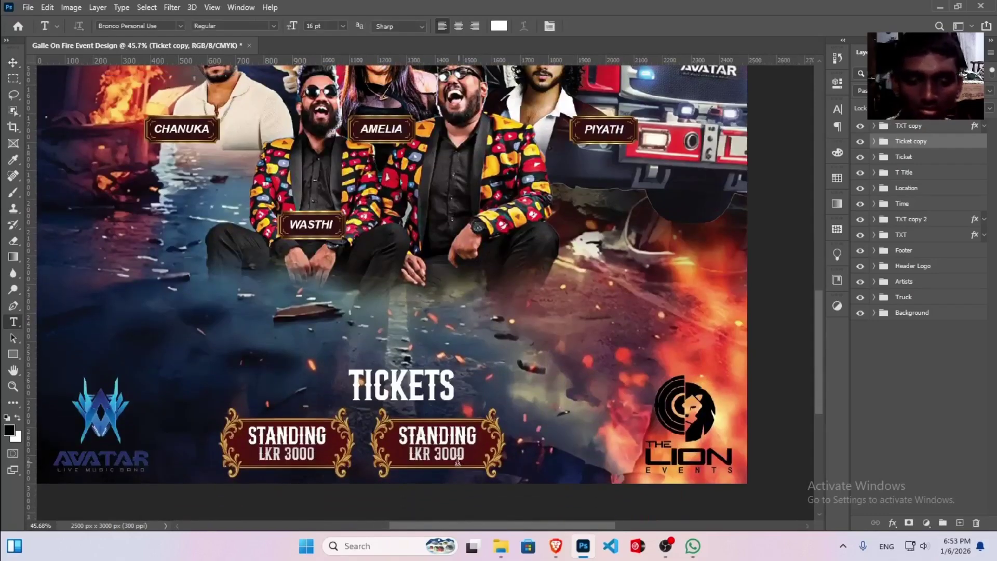
double_click(431, 433)
text(SEAT)
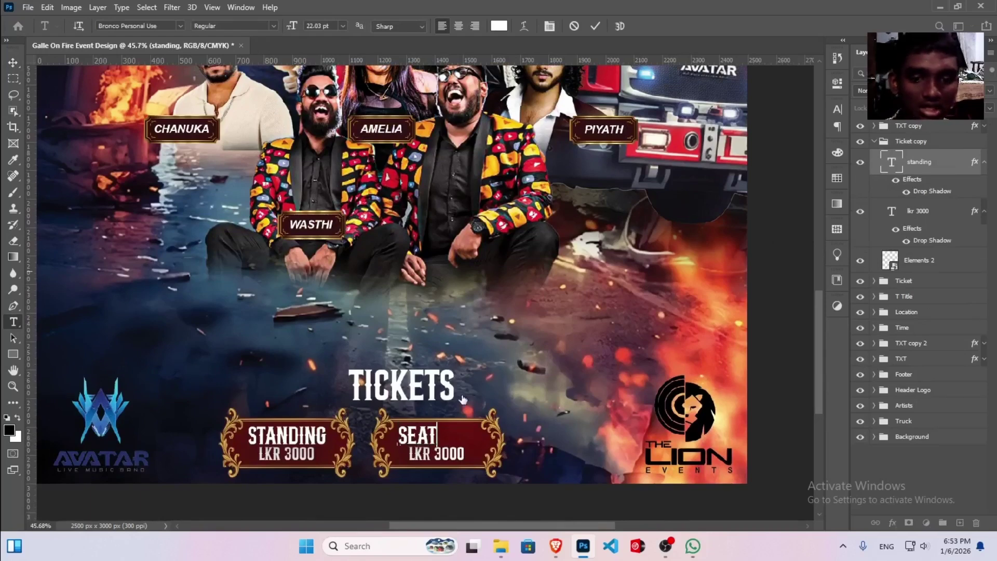
key(ctrl+Return)
key(v)
key(Right)
key(Right)
key(Right)
key(Right)
key(Right)
key(Right)
key(Right)
key(Right)
key(Right)
key(Right)
key(Right)
key(Right)
key(Right)
key(Right)
key(Right)
key(Right)
key(Right)
key(Right)
key(Right)
key(Right)
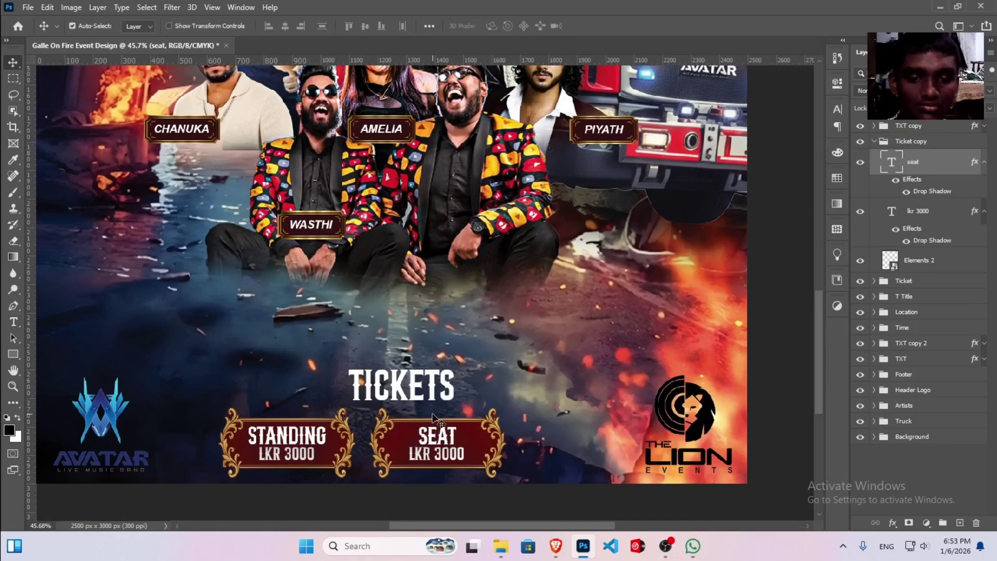
- Change the price on the SEAT banner to LKR 5000
key(t)
click(443, 452)
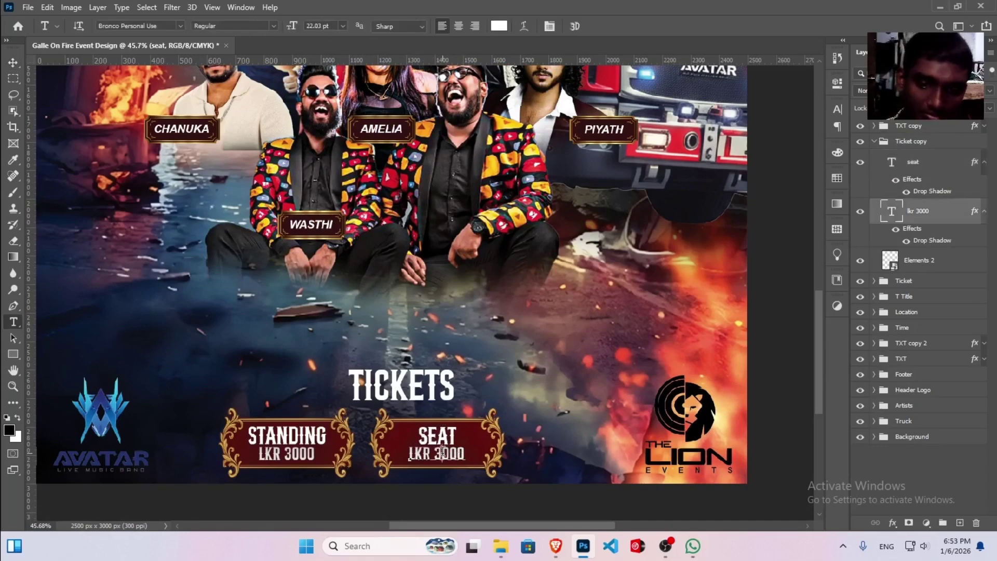
key(BackSpace)
text(5)
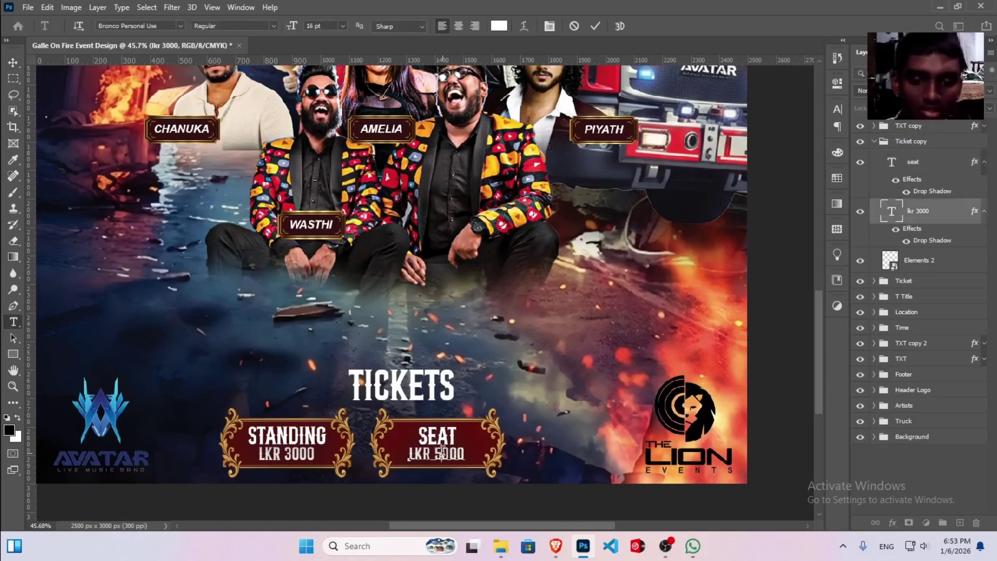
click(958, 221)
key(v)
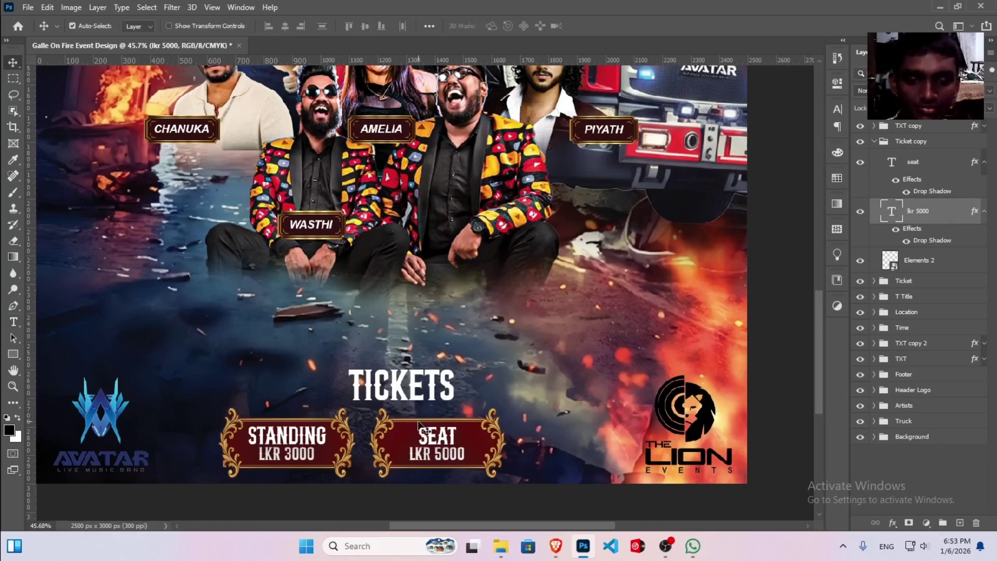
- Collapse the SEAT ticket group, duplicate it and place the copy to the right of the SEAT banner
click(875, 141)
key(ctrl+j)
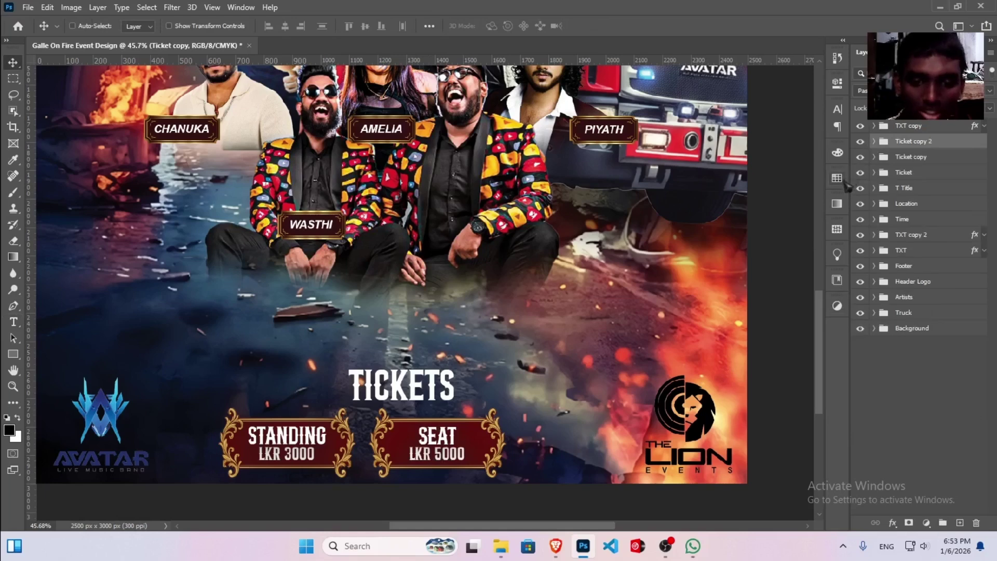
key(ctrl+t)
drag(448, 453, 597, 450)
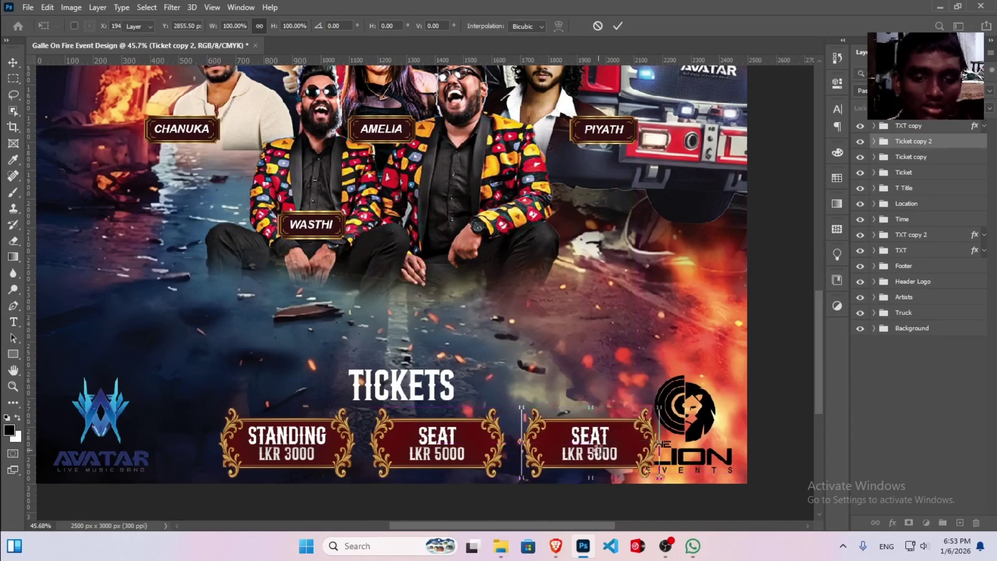
key(Return)
- Change the third banner's title to VIP and nudge it until centred above the price
key(r)
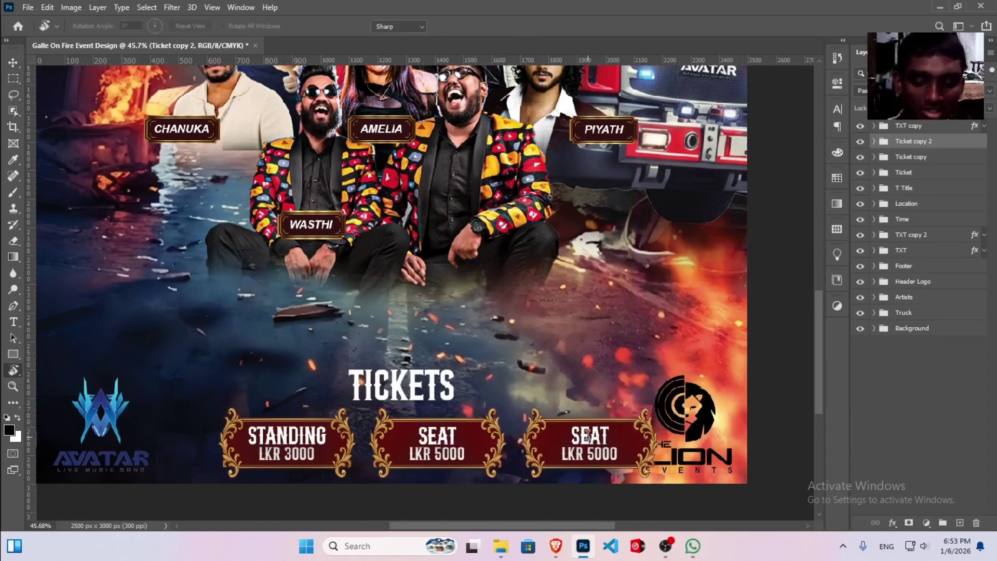
key(t)
click(587, 435)
key(ctrl+a)
text(VIP)
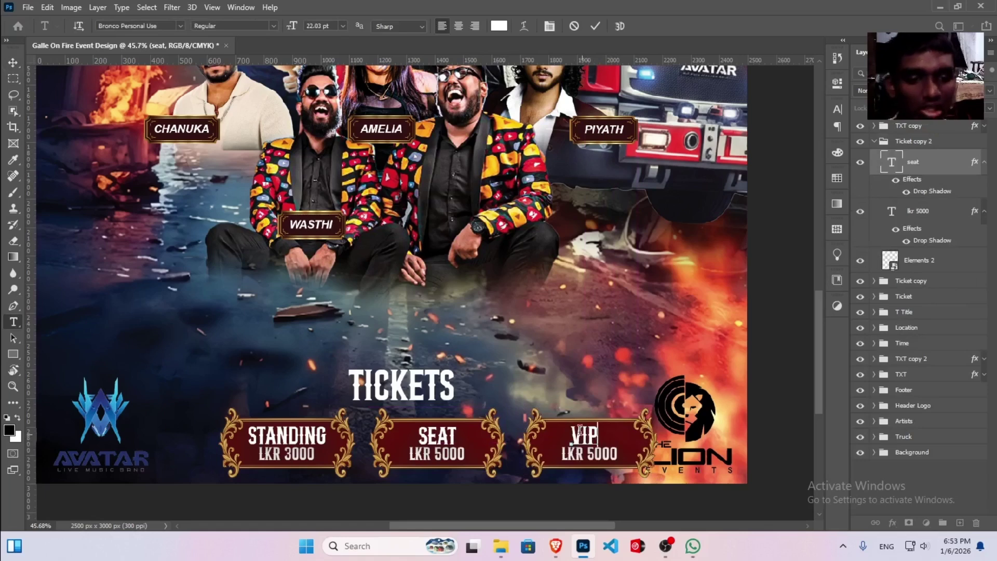
key(ctrl+Return)
key(v)
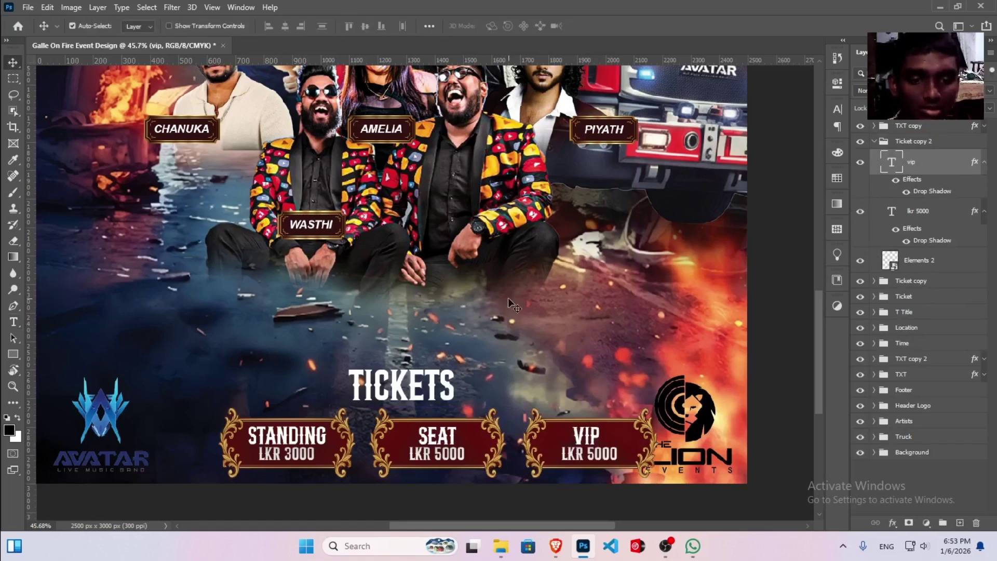
key(Right)
key(Right)
key(Right)
key(Right)
key(Right)
key(Right)
key(Right)
key(Right)
key(Right)
key(Right)
key(Right)
key(Right)
key(Right)
key(Right)
key(Right)
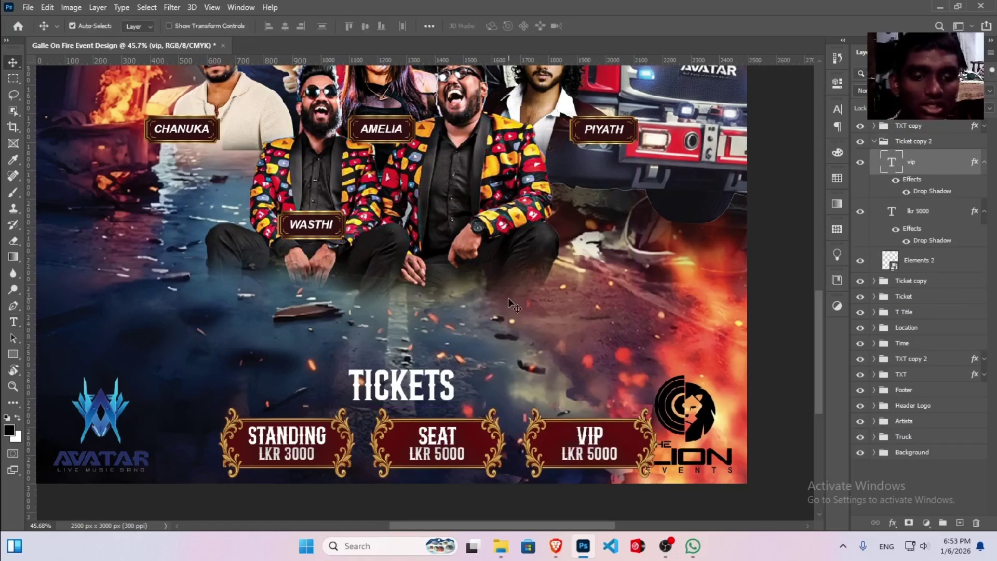
- Change the price on the VIP banner to LKR 8000
key(t)
click(594, 455)
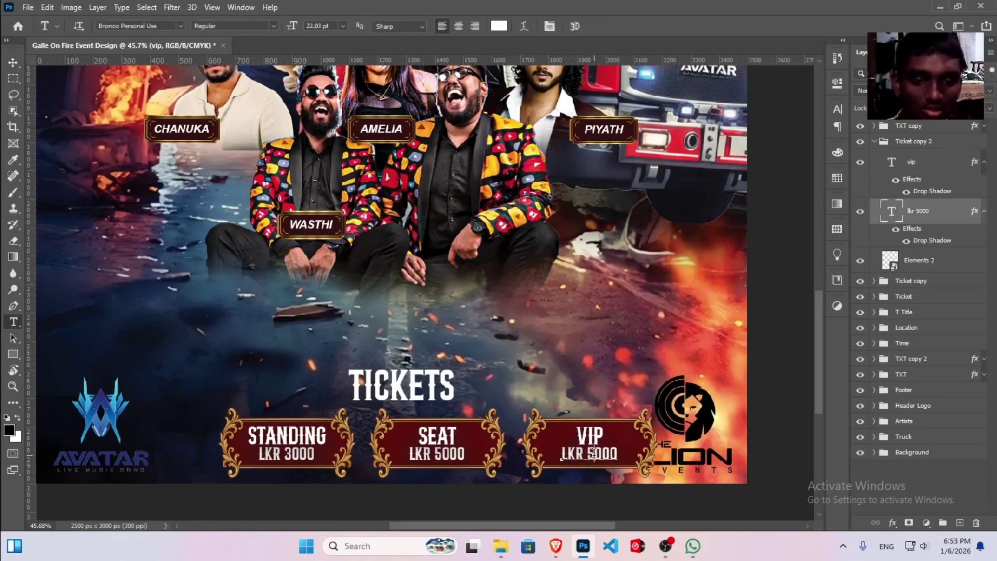
key(BackSpace)
text(8)
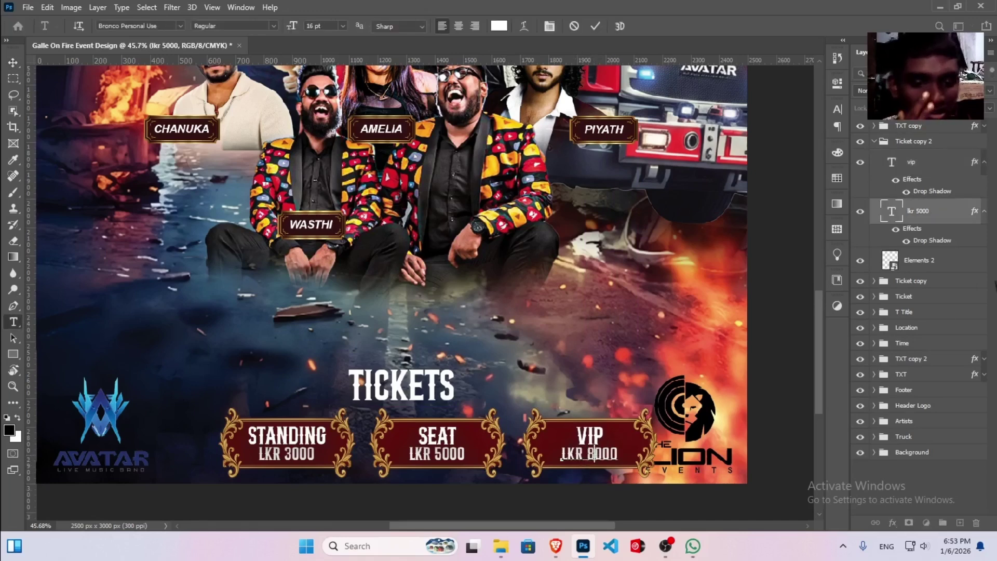
key(ctrl+Return)
key(c)
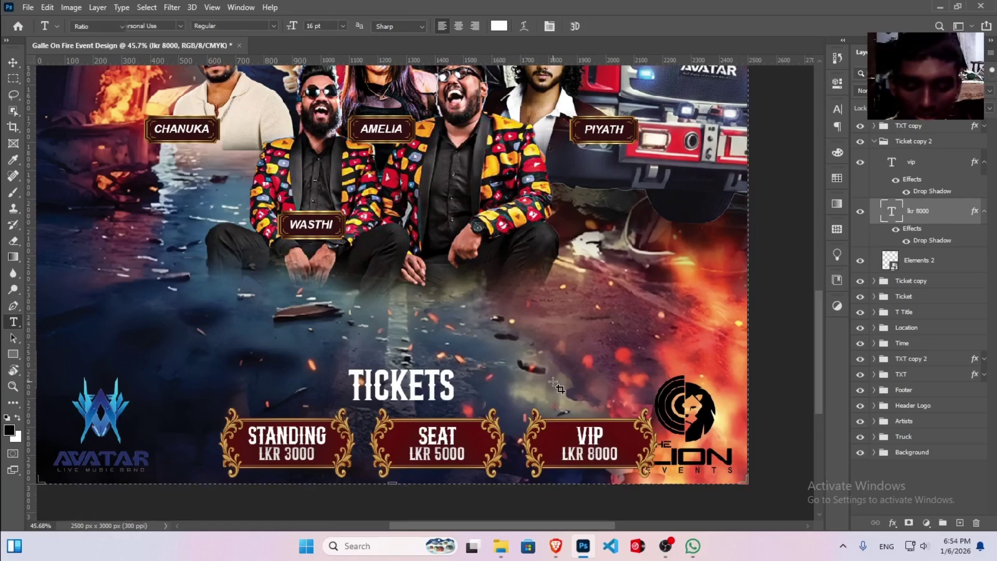
key(v)
key(ctrl+0)
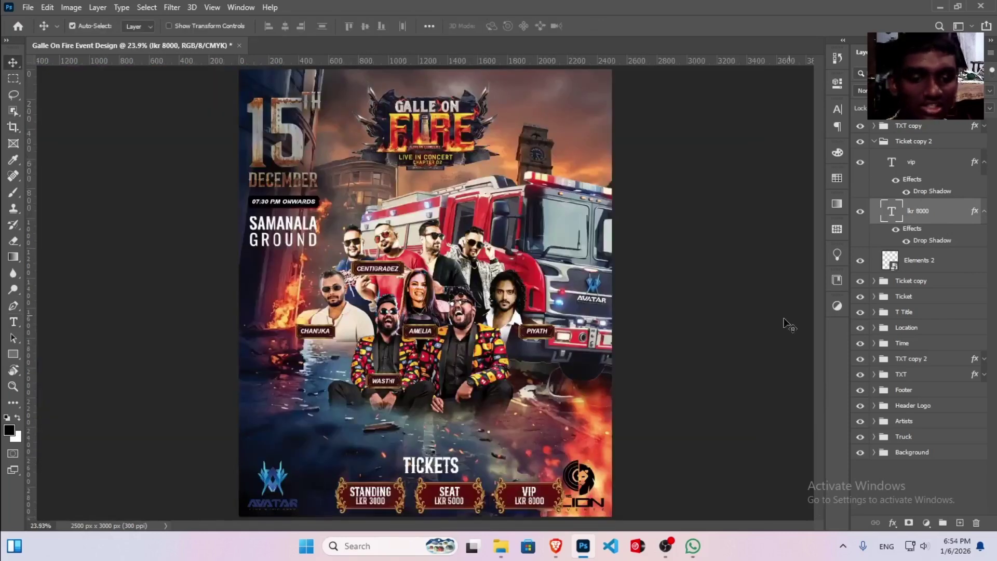
- Add a >> text layer and position it in the gap between the STANDING and SEAT banners
scroll(402, 503, up, 3)
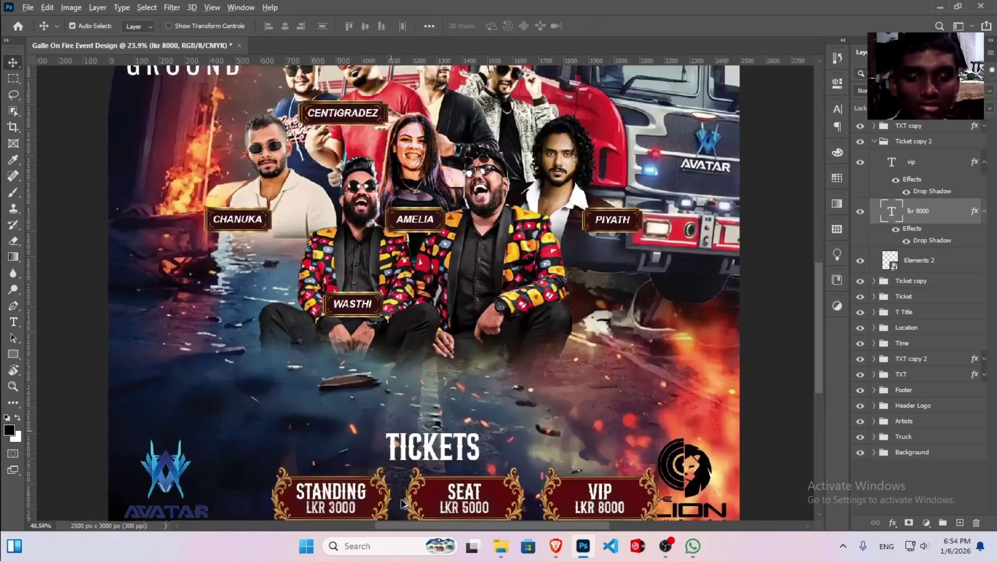
scroll(402, 503, down, 4)
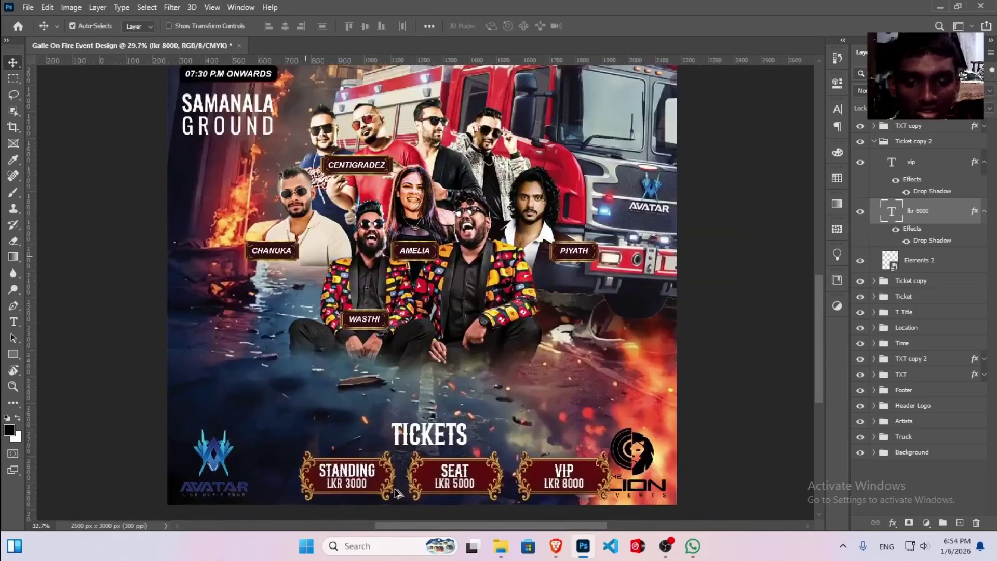
scroll(397, 493, up, 4)
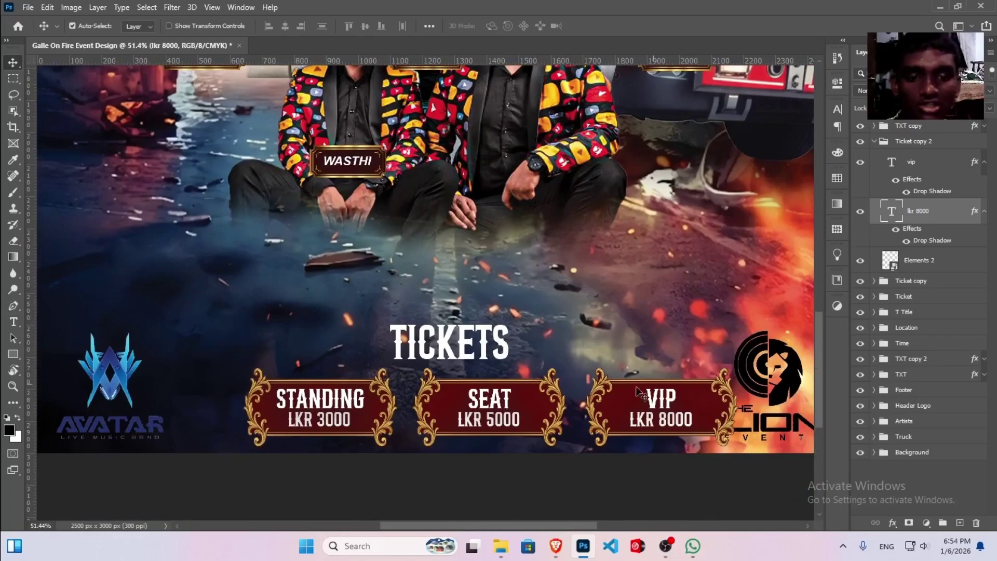
key(t)
click(402, 276)
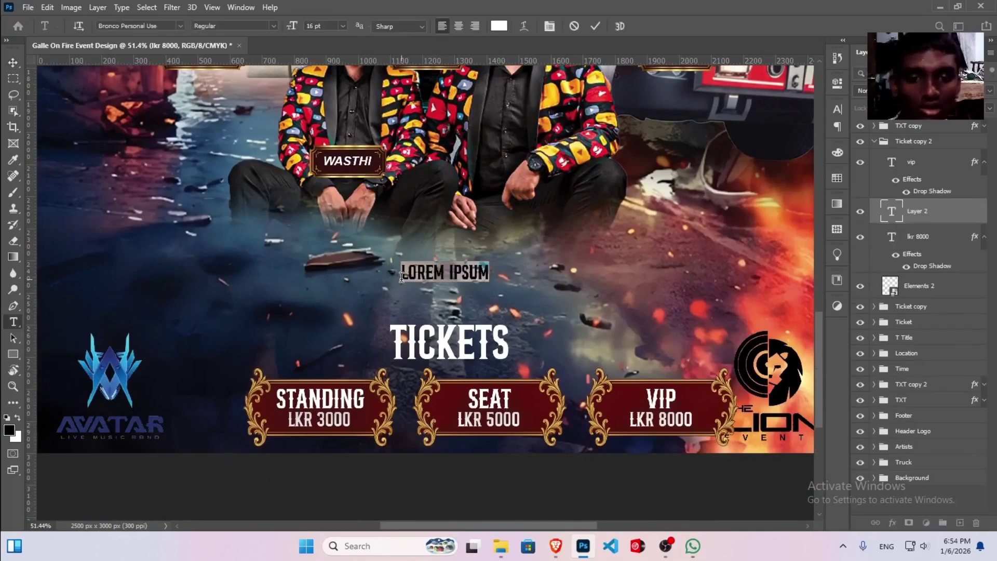
key(BackSpace)
scroll(426, 270, up, 1)
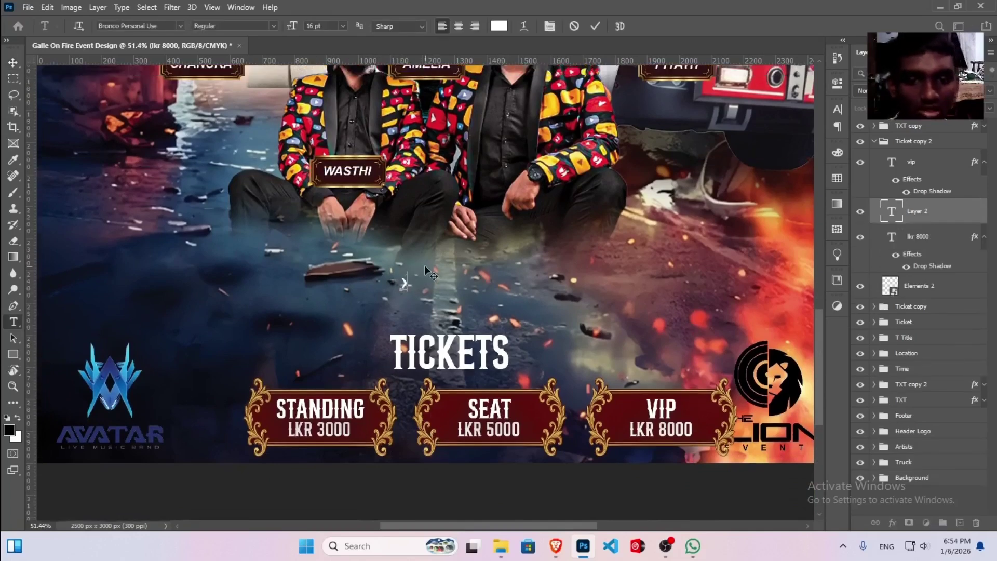
text(>>)
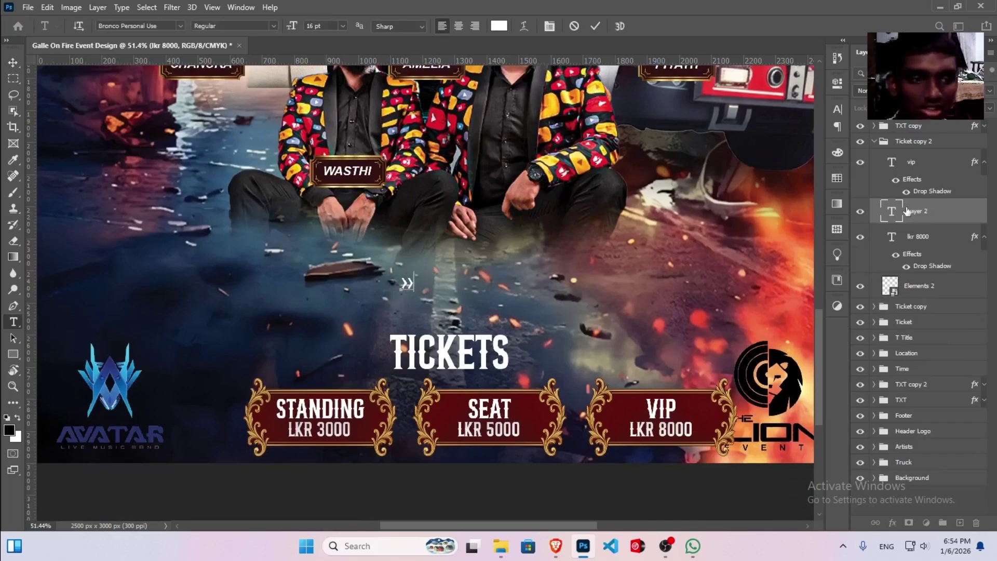
key(ctrl+Return)
key(v)
drag(410, 285, 414, 427)
key(ctrl+t)
key(Return)
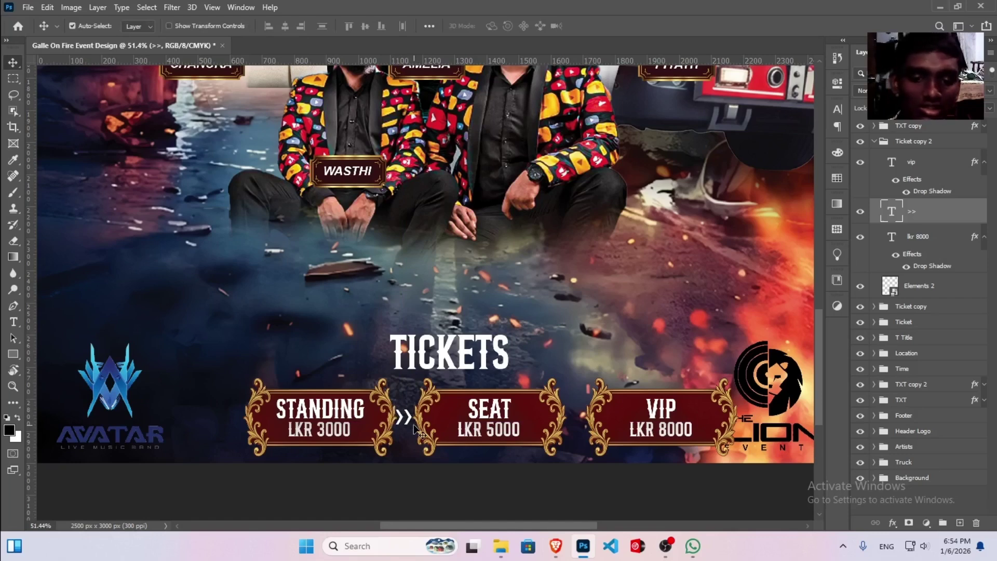
- Fine-tune the size of the >> arrows and place a copy of them between the SEAT and VIP banners
key(ctrl+t)
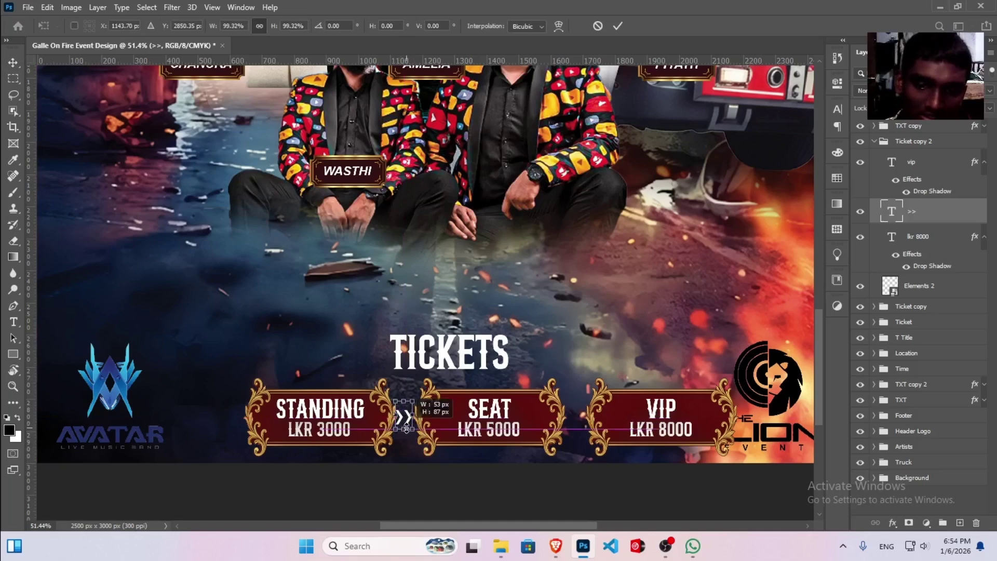
drag(415, 431, 415, 431)
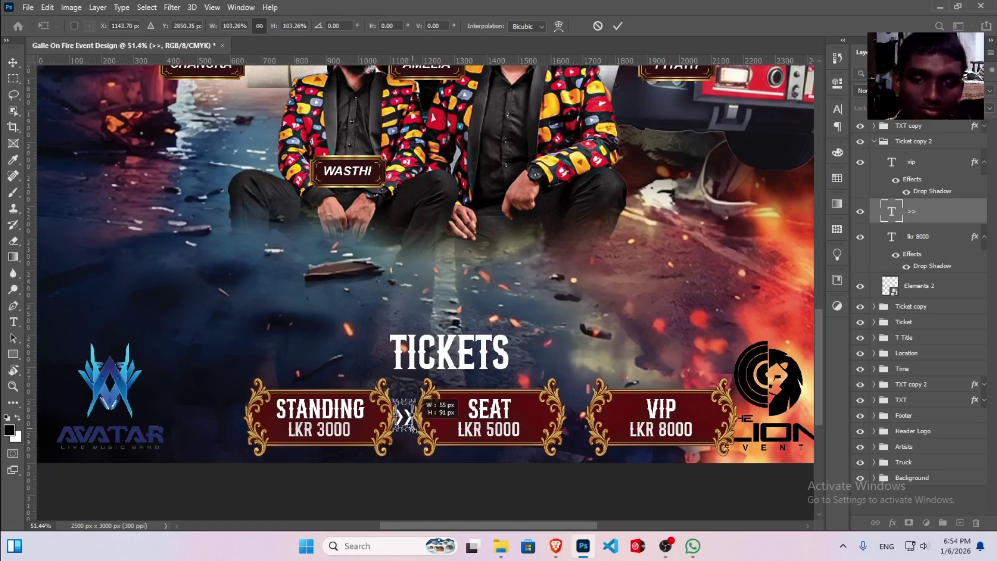
key(Return)
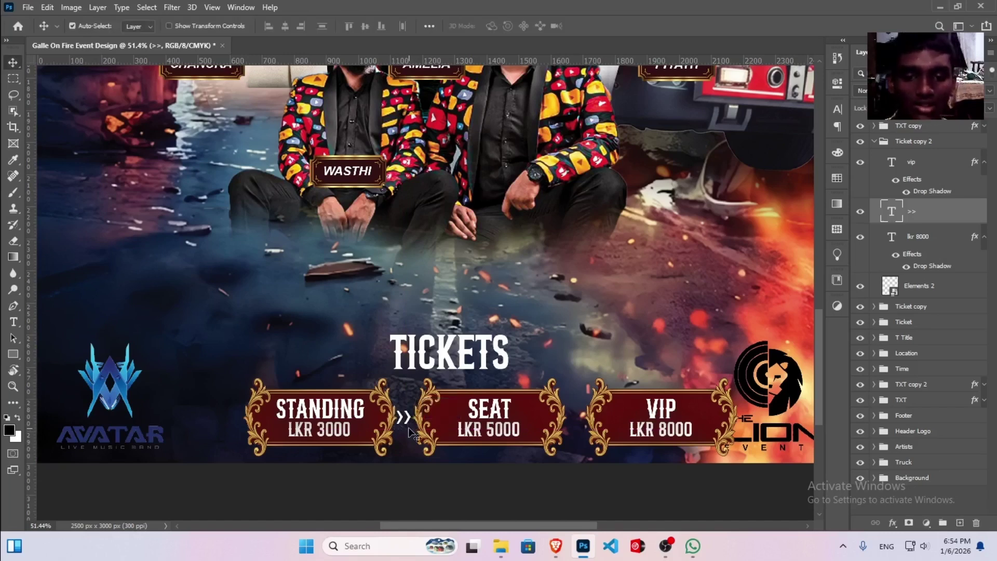
drag(413, 432, 589, 423)
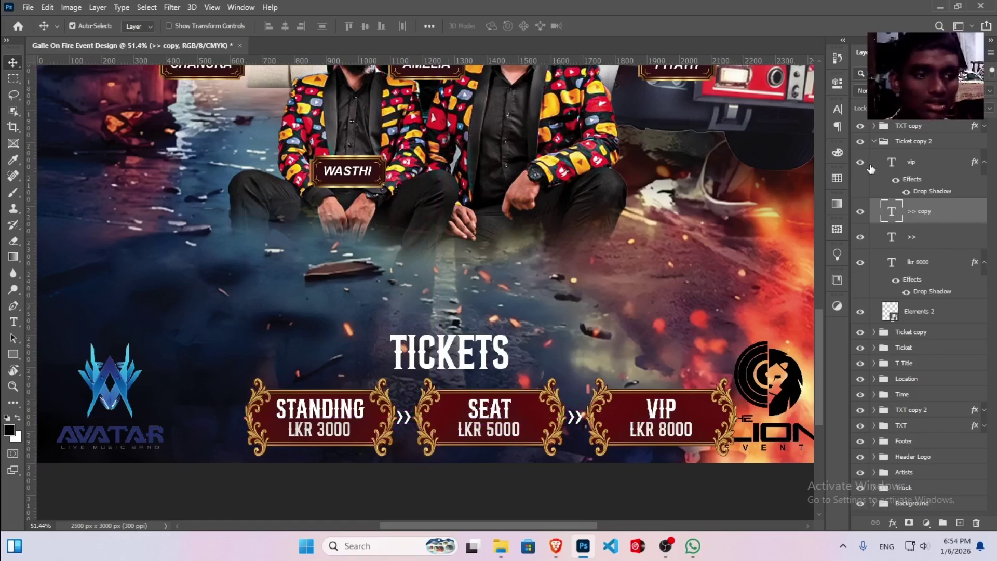
- Nudge the SEAT banner's group slightly right to even out the spacing between the ticket banners
click(941, 330)
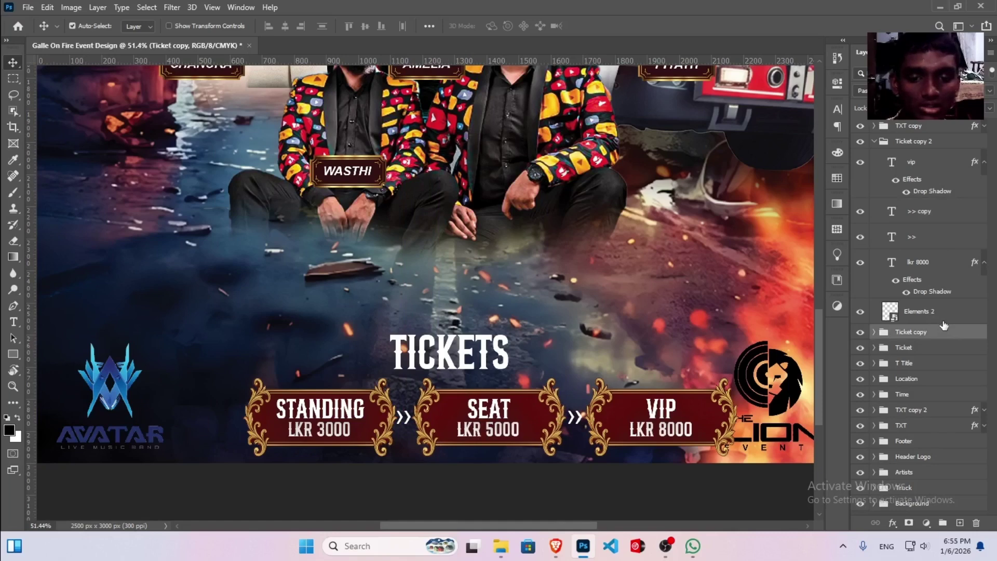
key(Right)
key(Right)
key(Right)
key(Right)
key(Right)
key(Right)
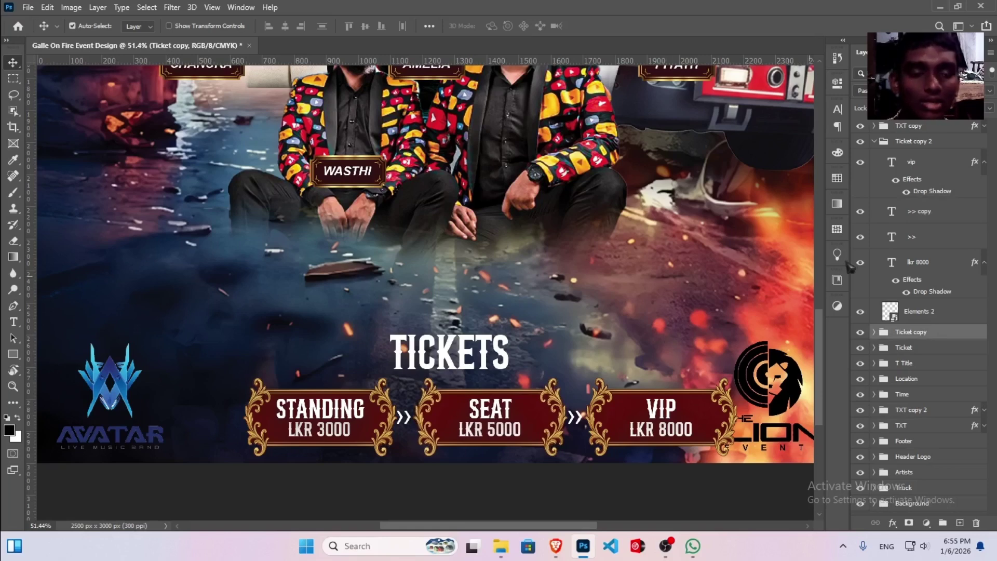
- Collapse the VIP ticket group, select all three ticket groups and nudge them left together
click(876, 142)
click(943, 145)
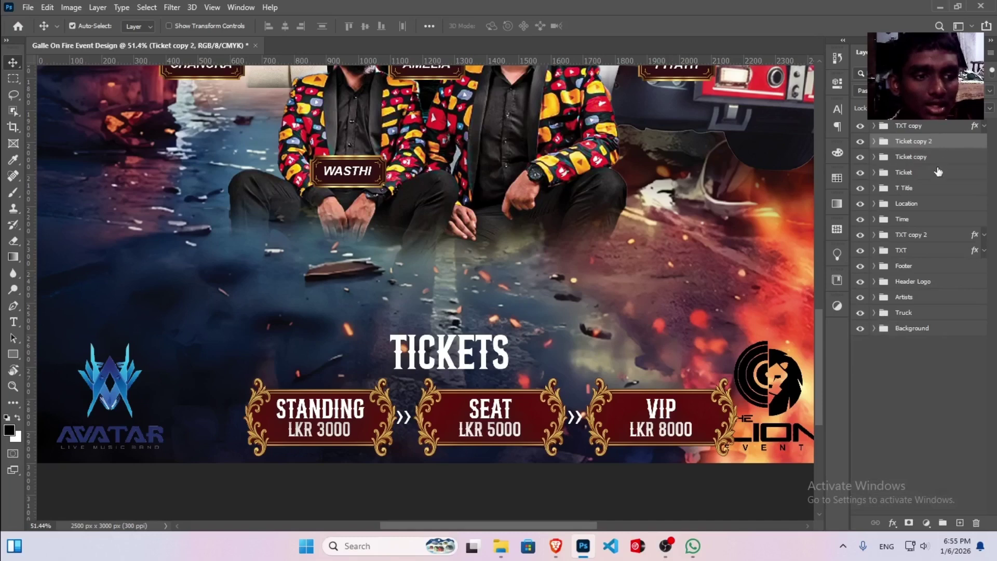
shift+click(938, 172)
key(Left)
key(Left)
key(Left)
key(Left)
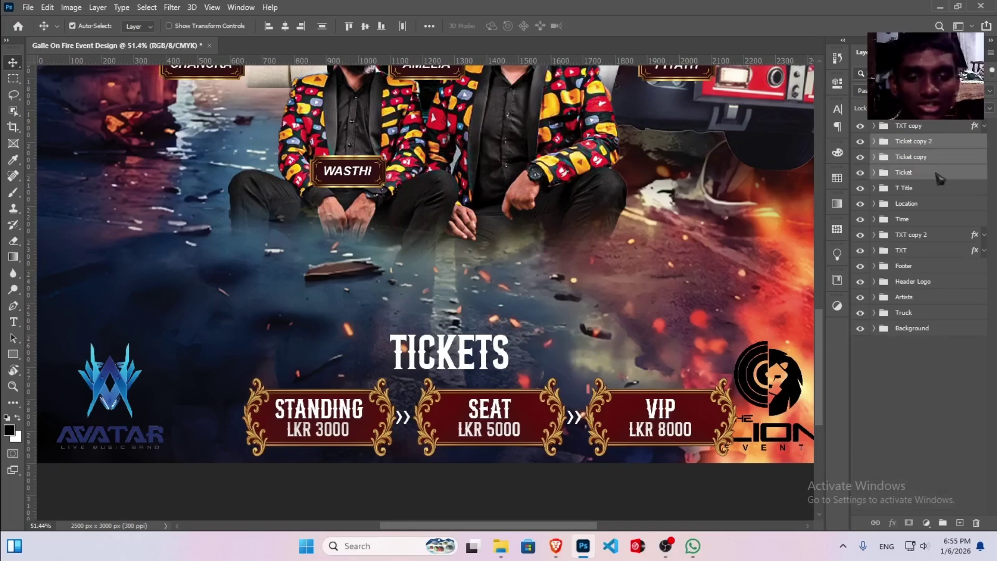
key(Left)
key(Left)
key(Left)
key(Left)
key(Left)
key(Left)
key(Left)
key(Left)
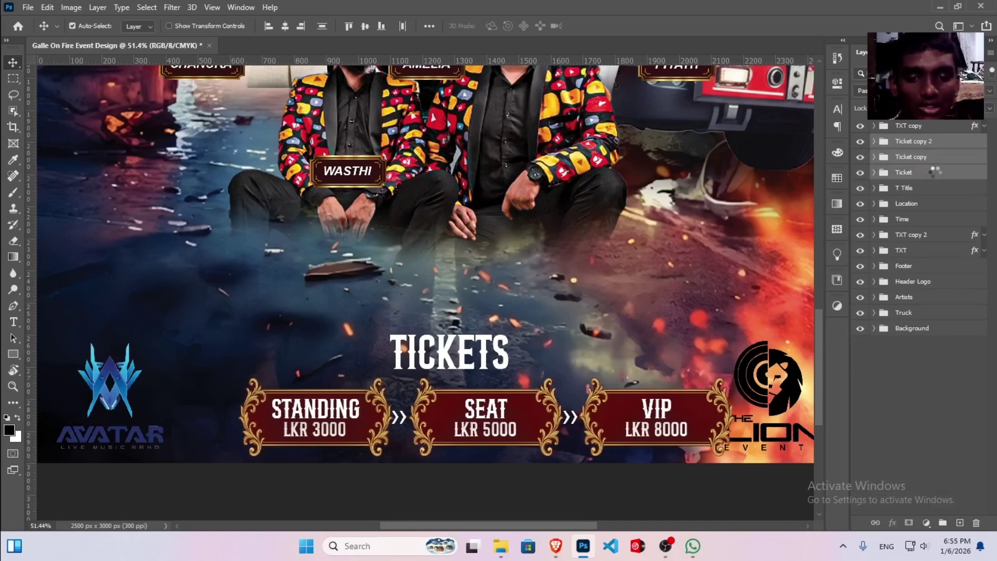
key(Left)
key(Left)
- Centre the row of three ticket banners under the TICKETS title and scale it to about 90%
key(ctrl+t)
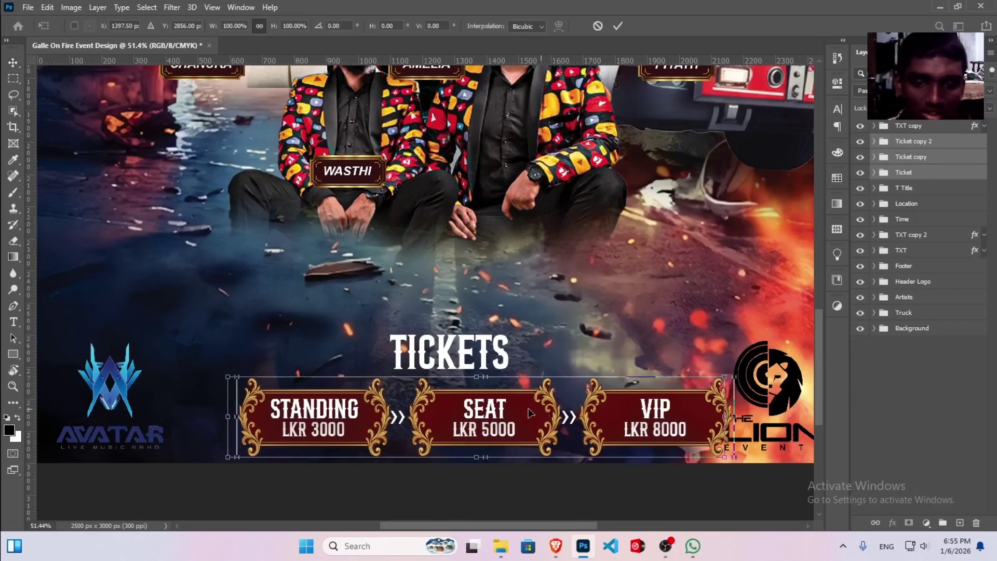
drag(530, 412, 508, 411)
key(ctrl+0)
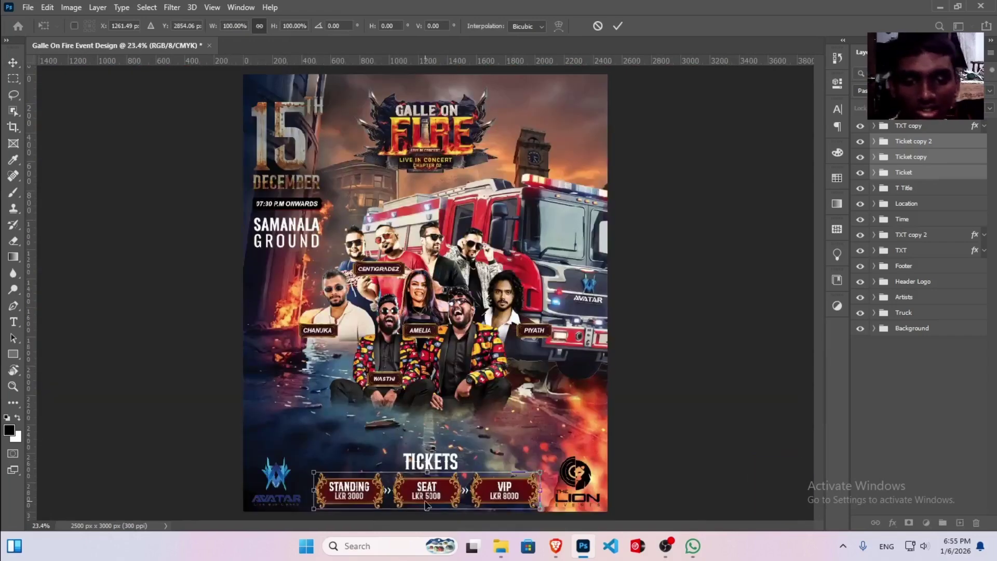
drag(436, 504, 439, 502)
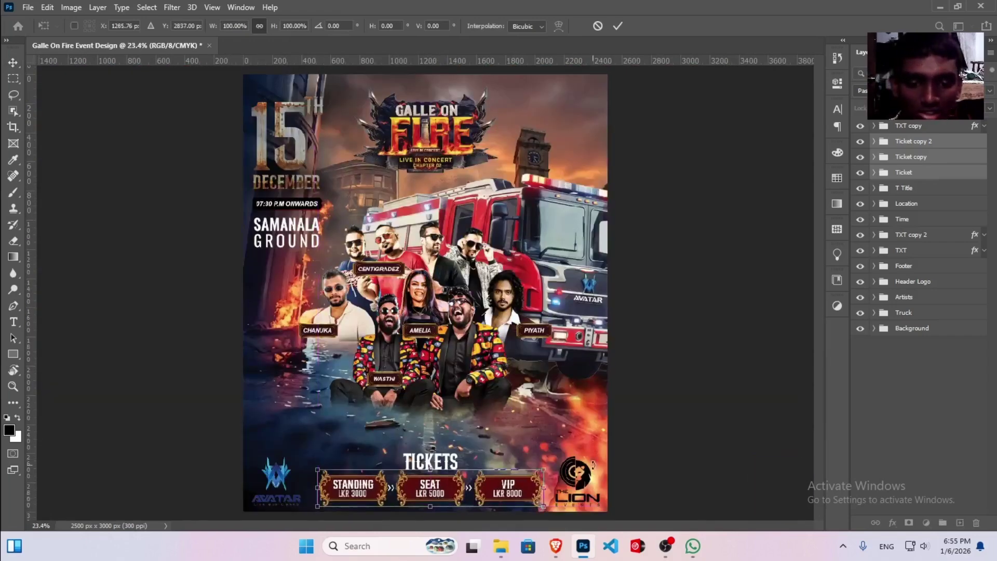
drag(547, 470, 534, 475)
key(Return)
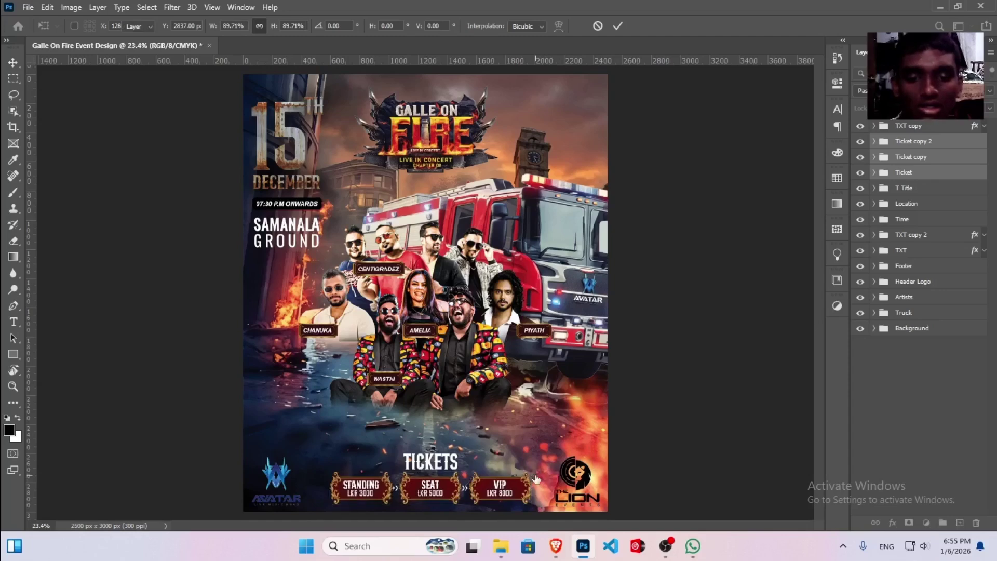